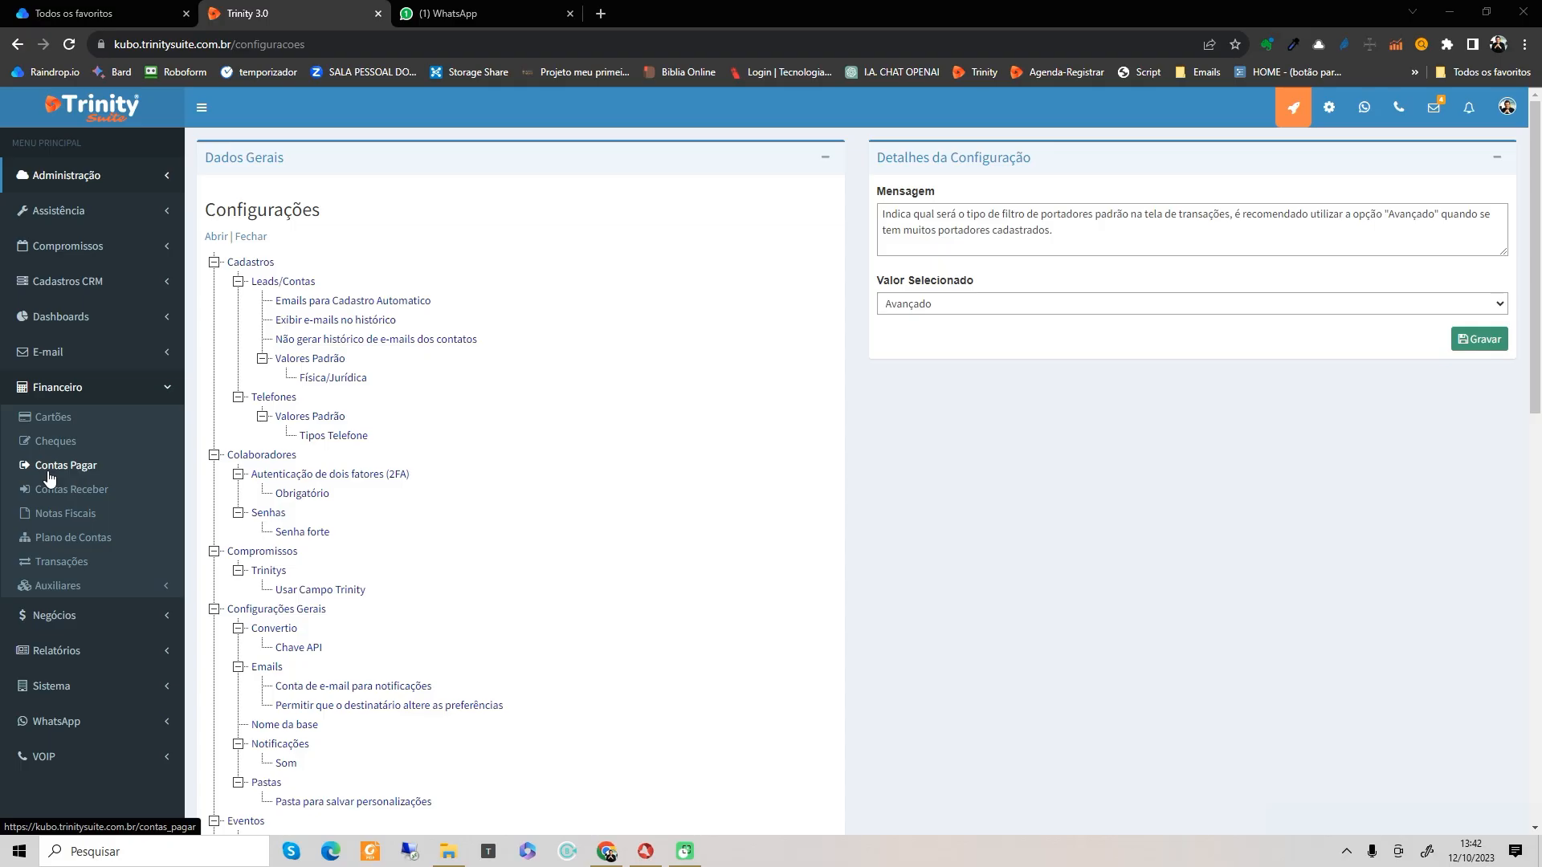
# Step: Start a new Contas a Pagar record and check which accounts can be chosen as its Lead/Conta
pyautogui.click(50, 477)
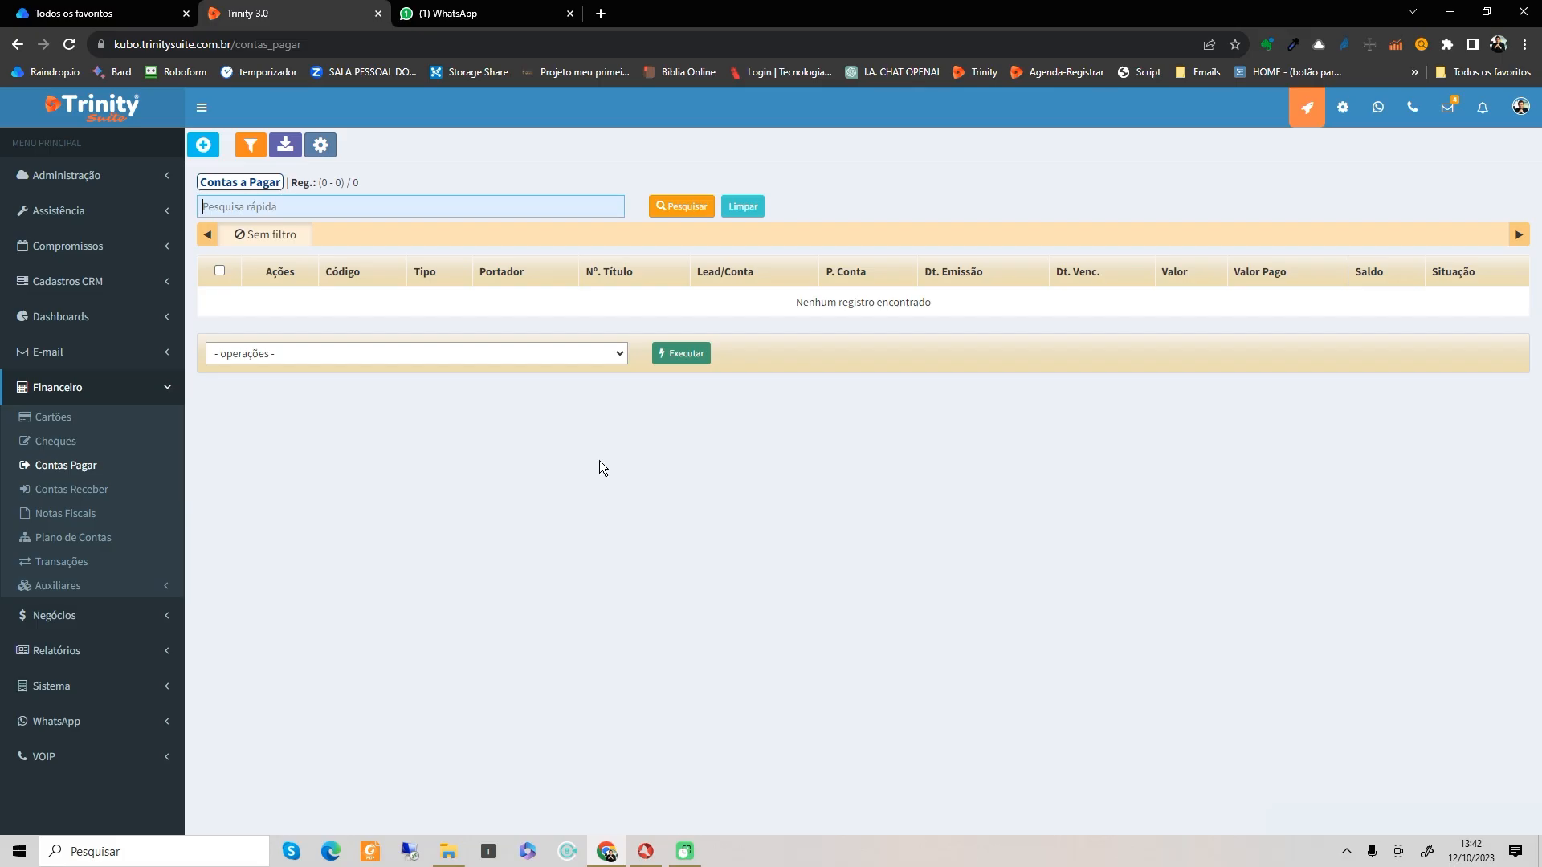
pyautogui.click(119, 293)
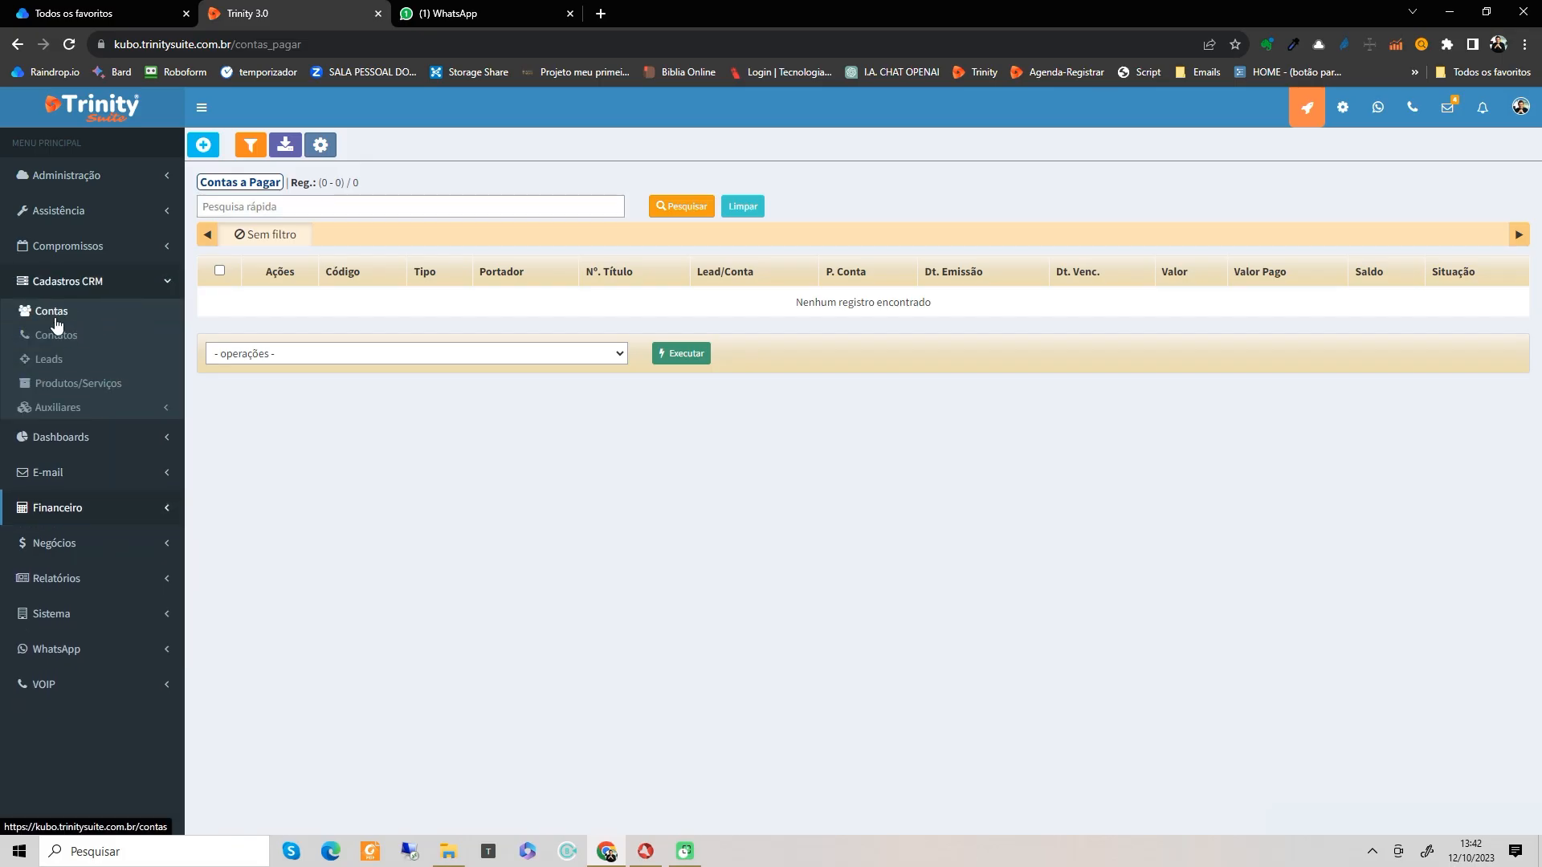
pyautogui.click(204, 146)
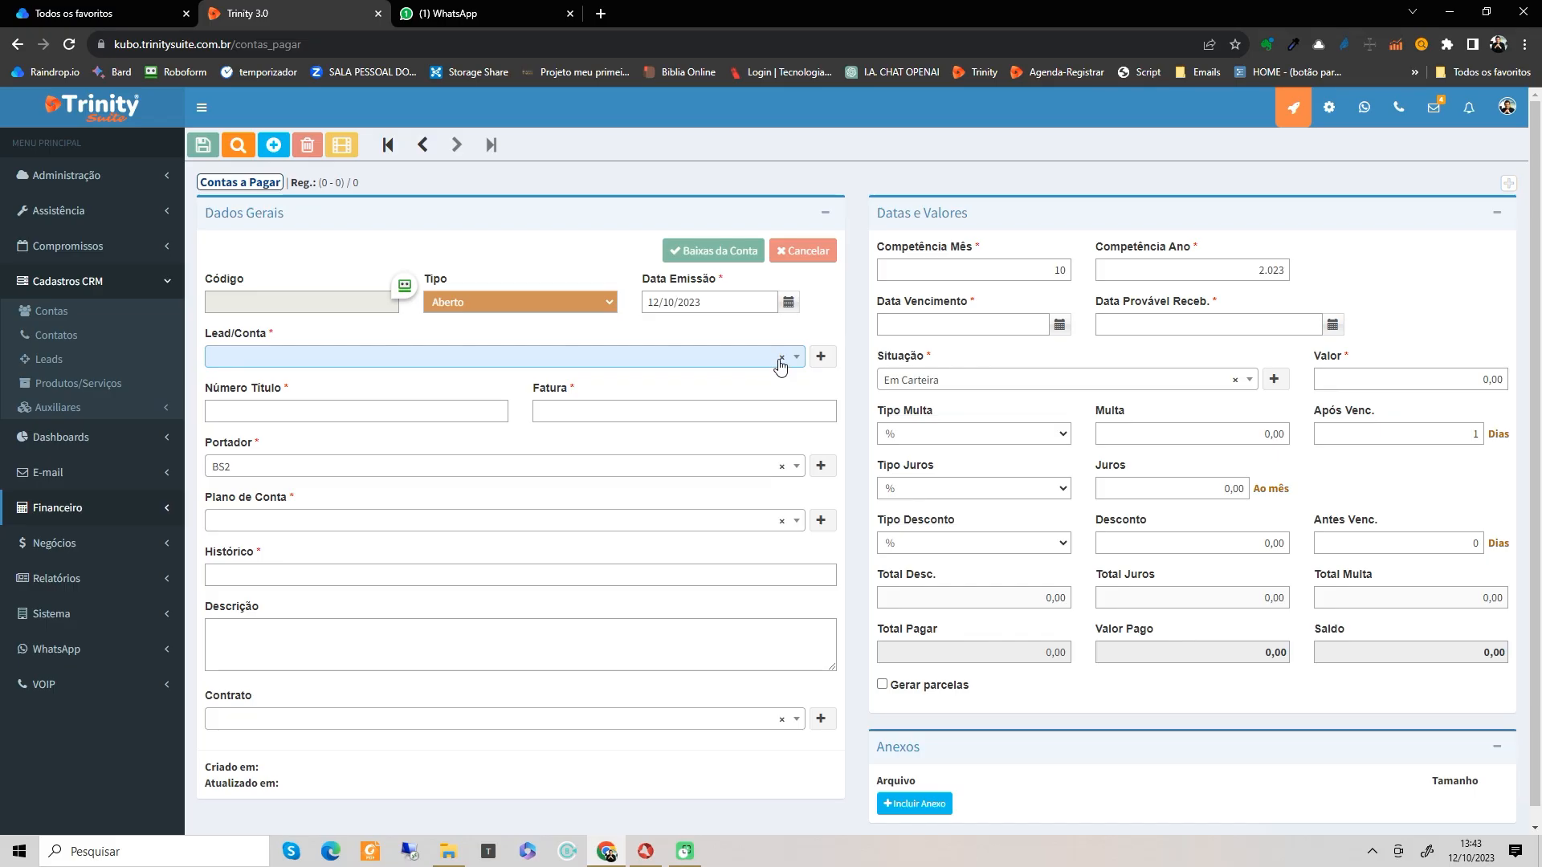
pyautogui.click(671, 358)
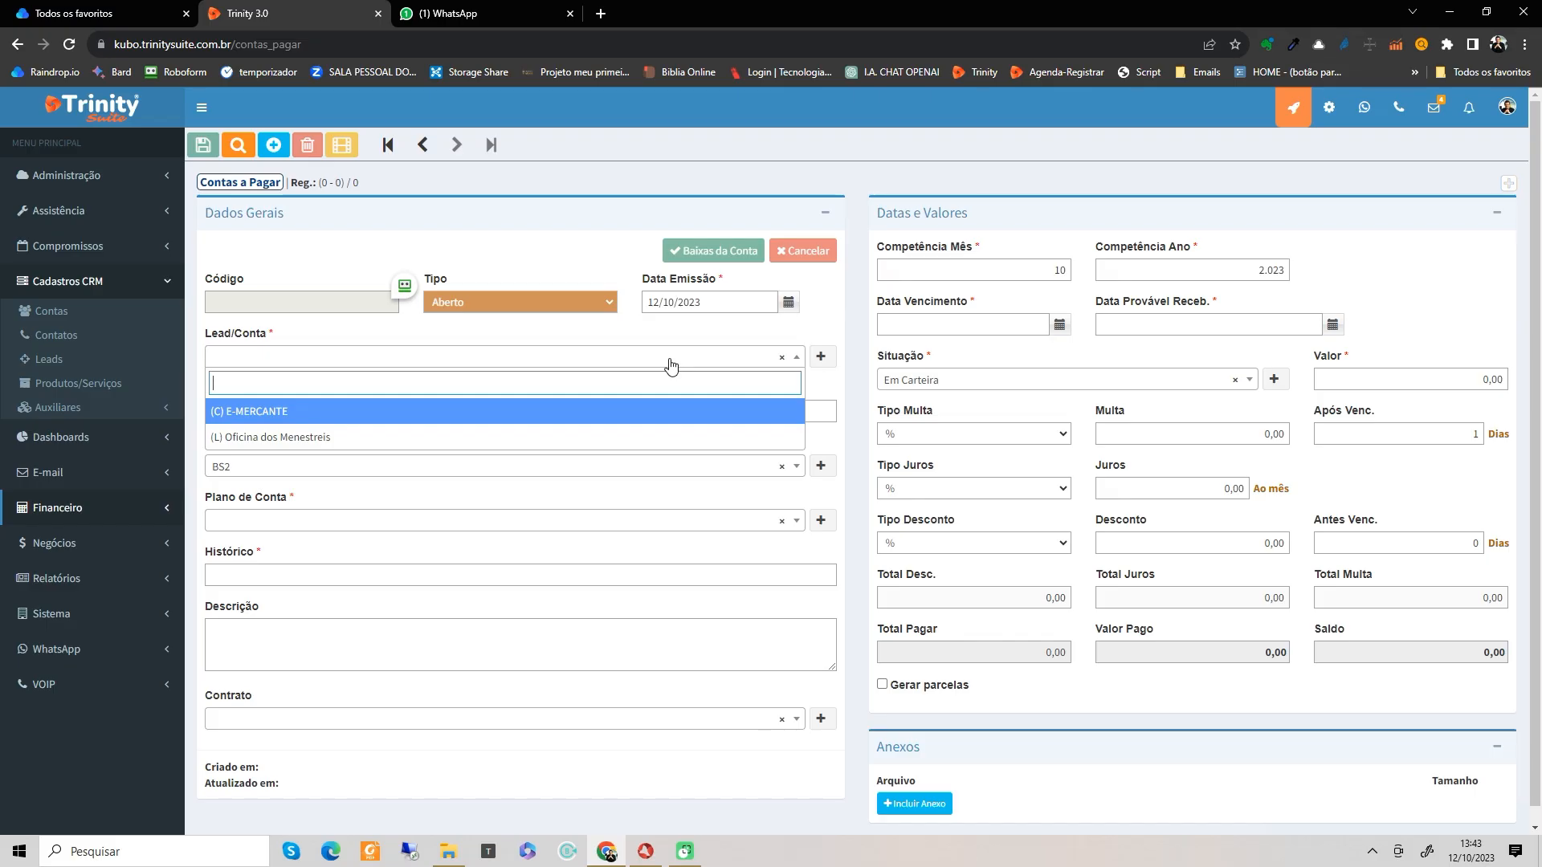
pyautogui.click(684, 332)
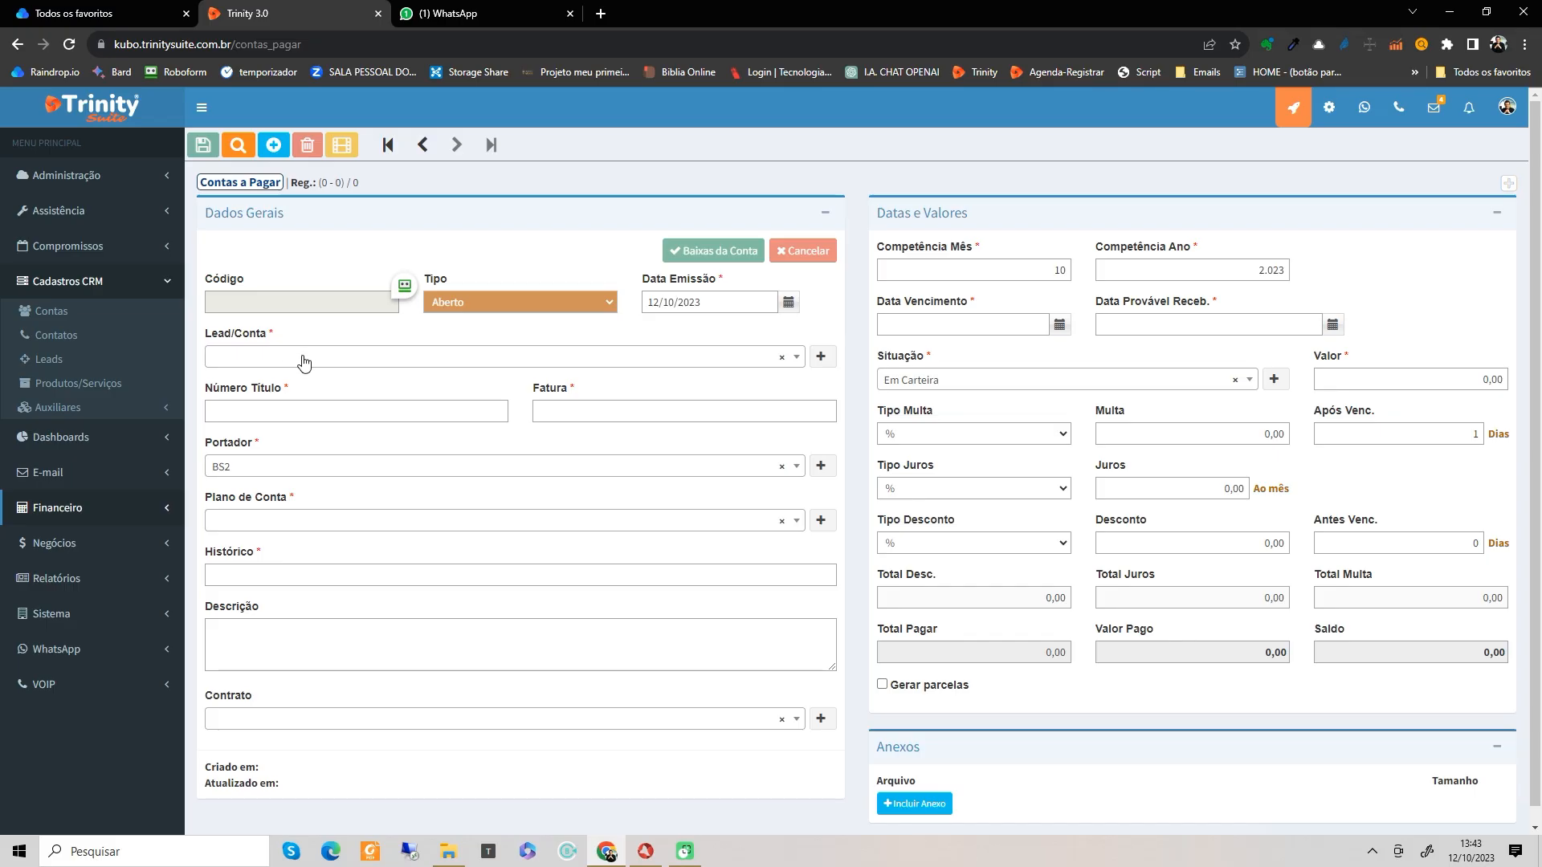
# Step: Create a new account from the Lead/Conta field with SABESP as Razão Social and Nome Fantasia, and save it
pyautogui.click(824, 357)
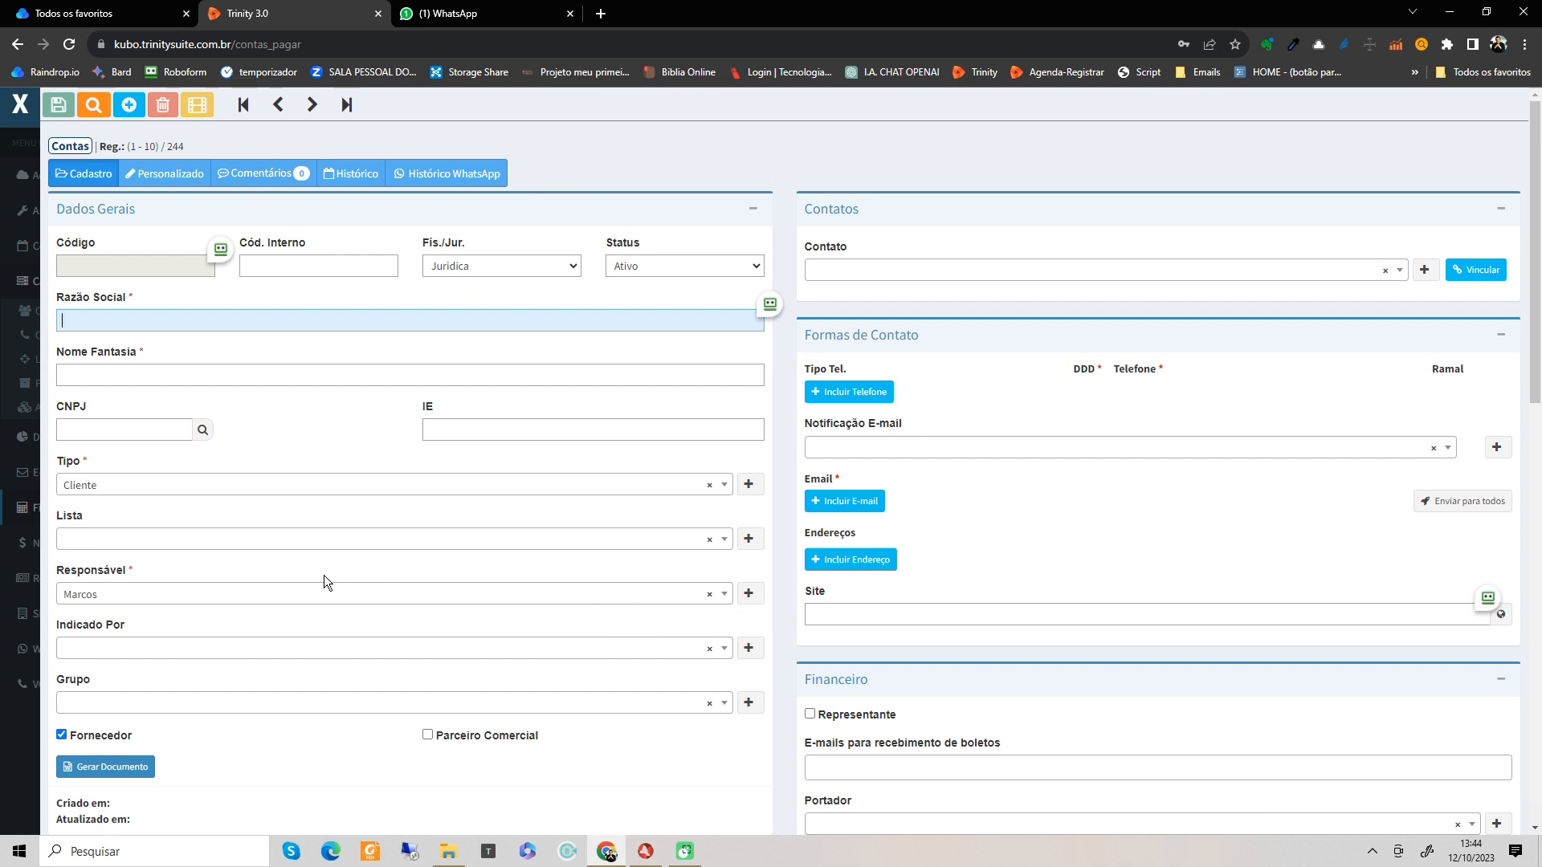
pyautogui.write('SABESTP')
pyautogui.press('BackSpace')
pyautogui.press('BackSpace')
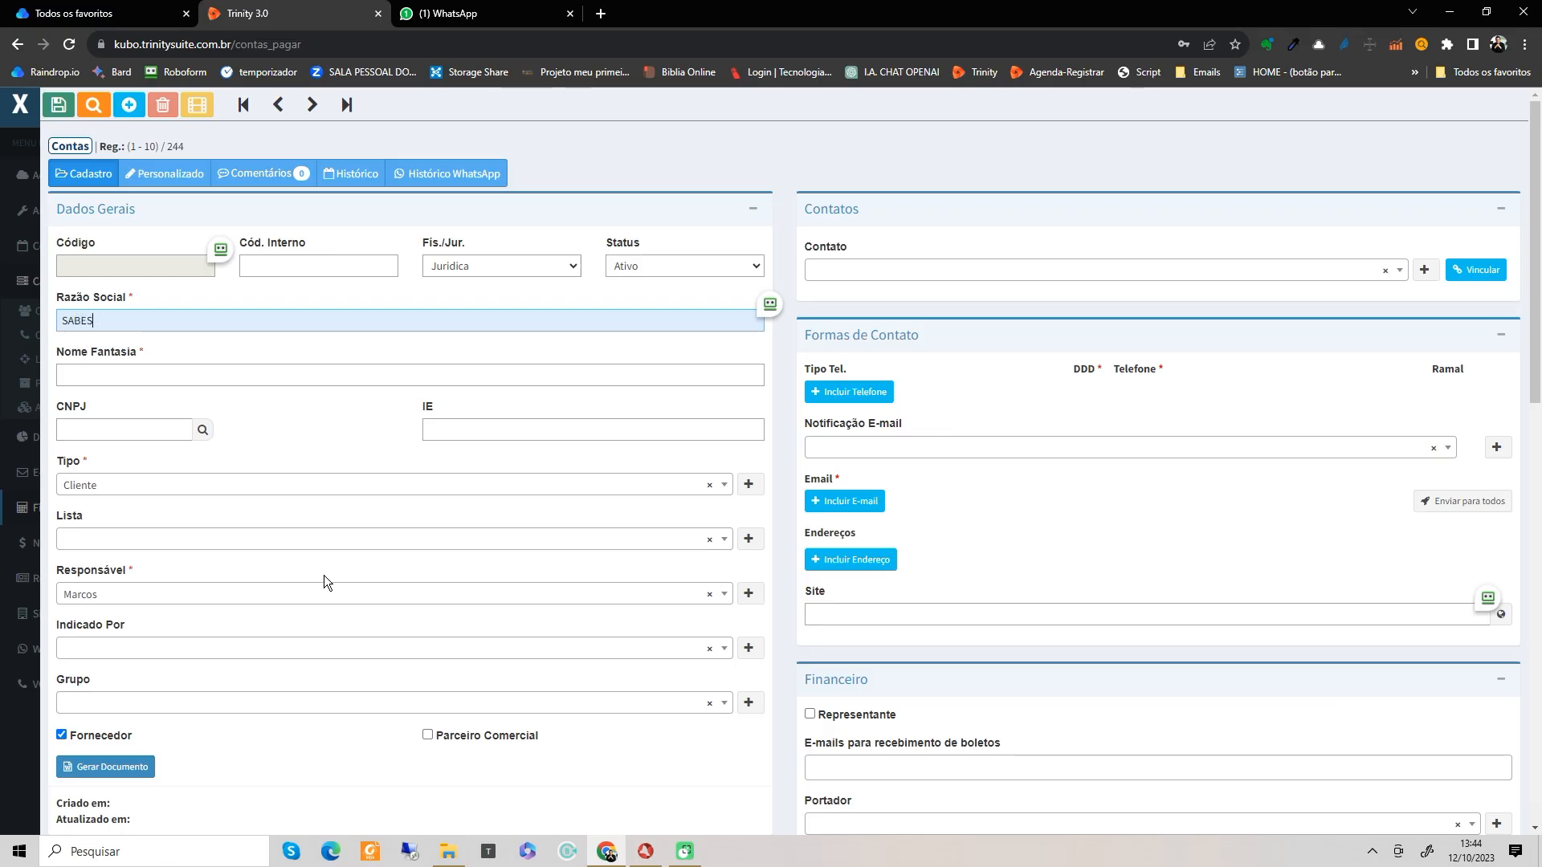
pyautogui.write('P')
pyautogui.click(163, 382)
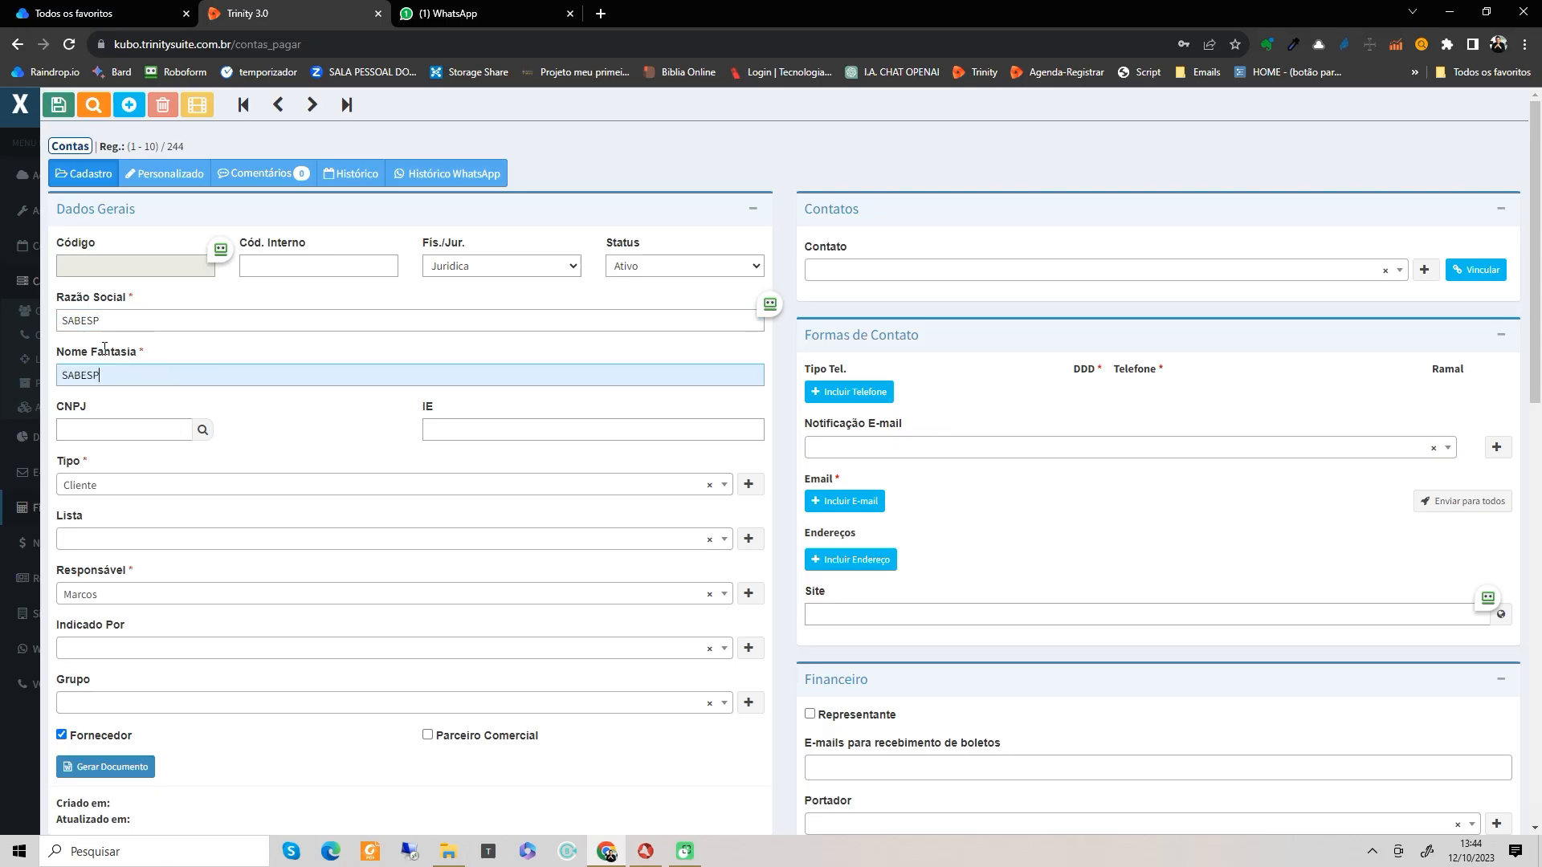
pyautogui.click(107, 219)
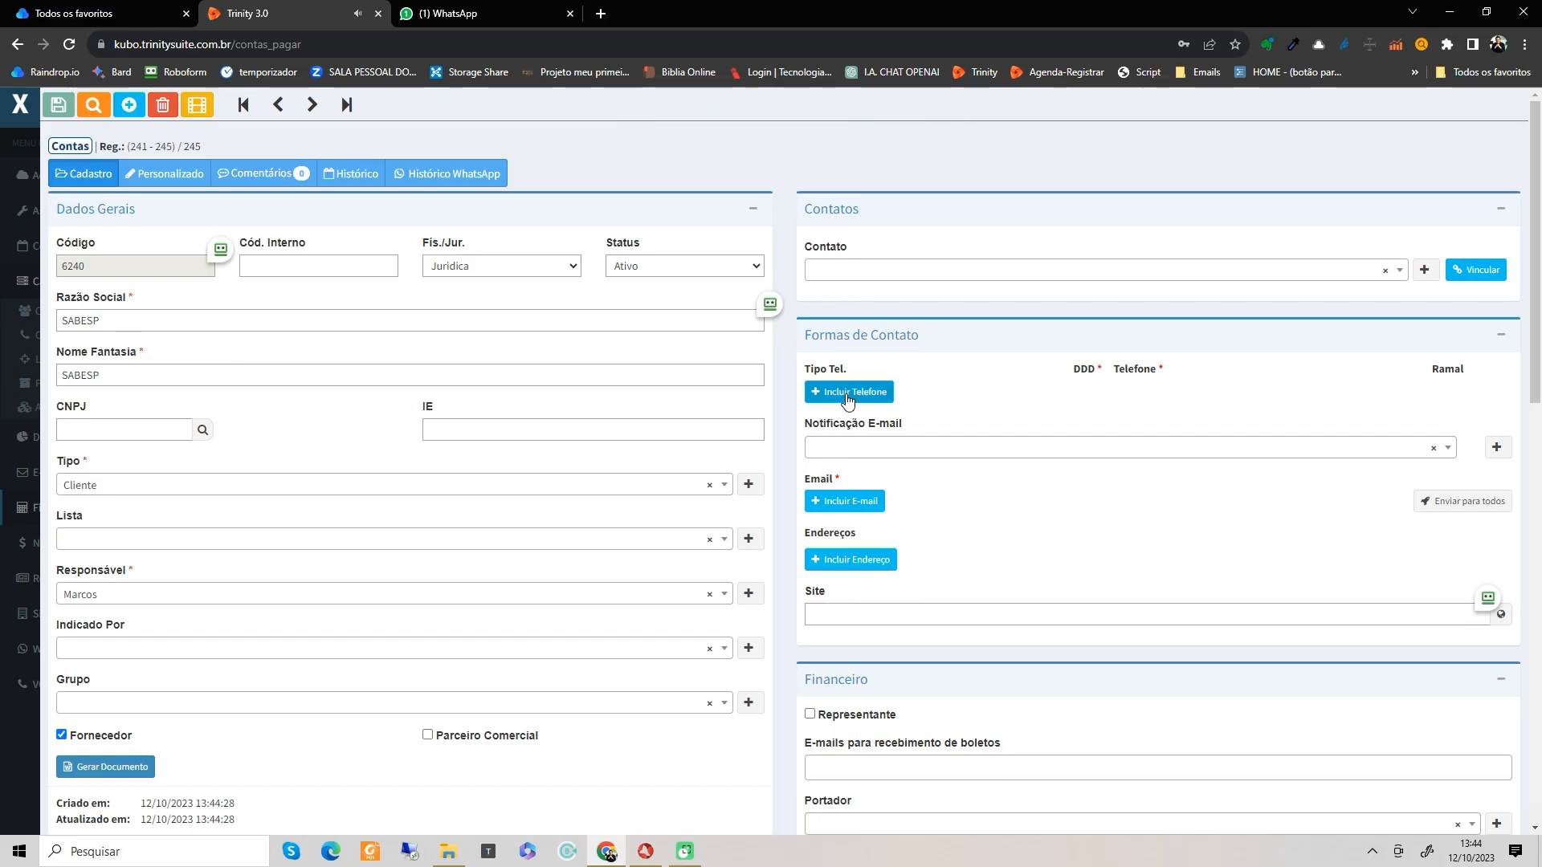
# Step: Look through the contact, Financeiro, Acesso Portal and Classificação sections of the SABESP account
pyautogui.scroll(-9, 856, 487)
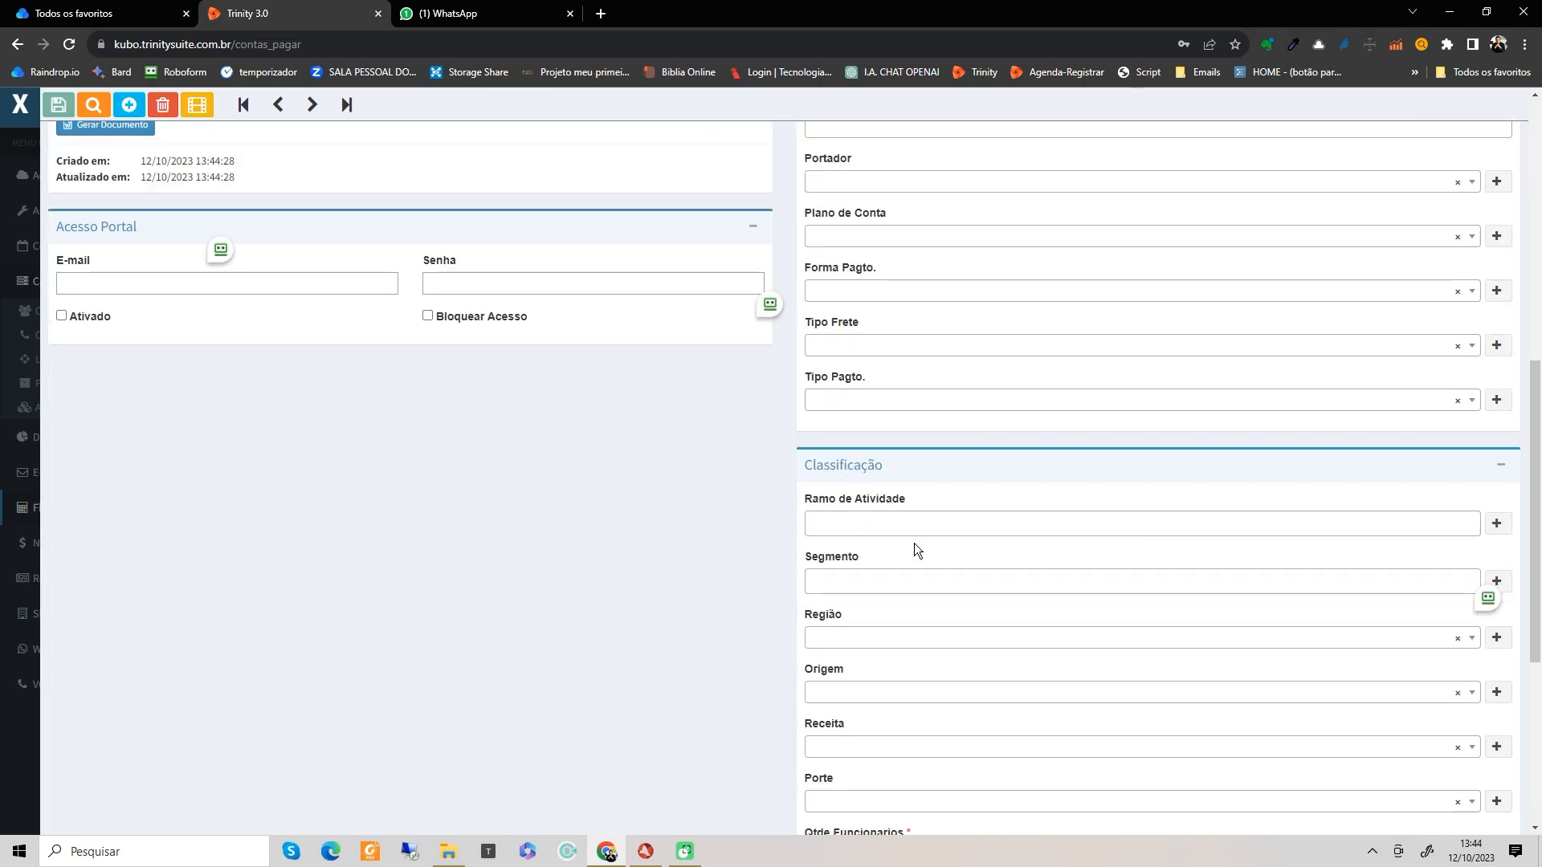
pyautogui.scroll(9, 919, 542)
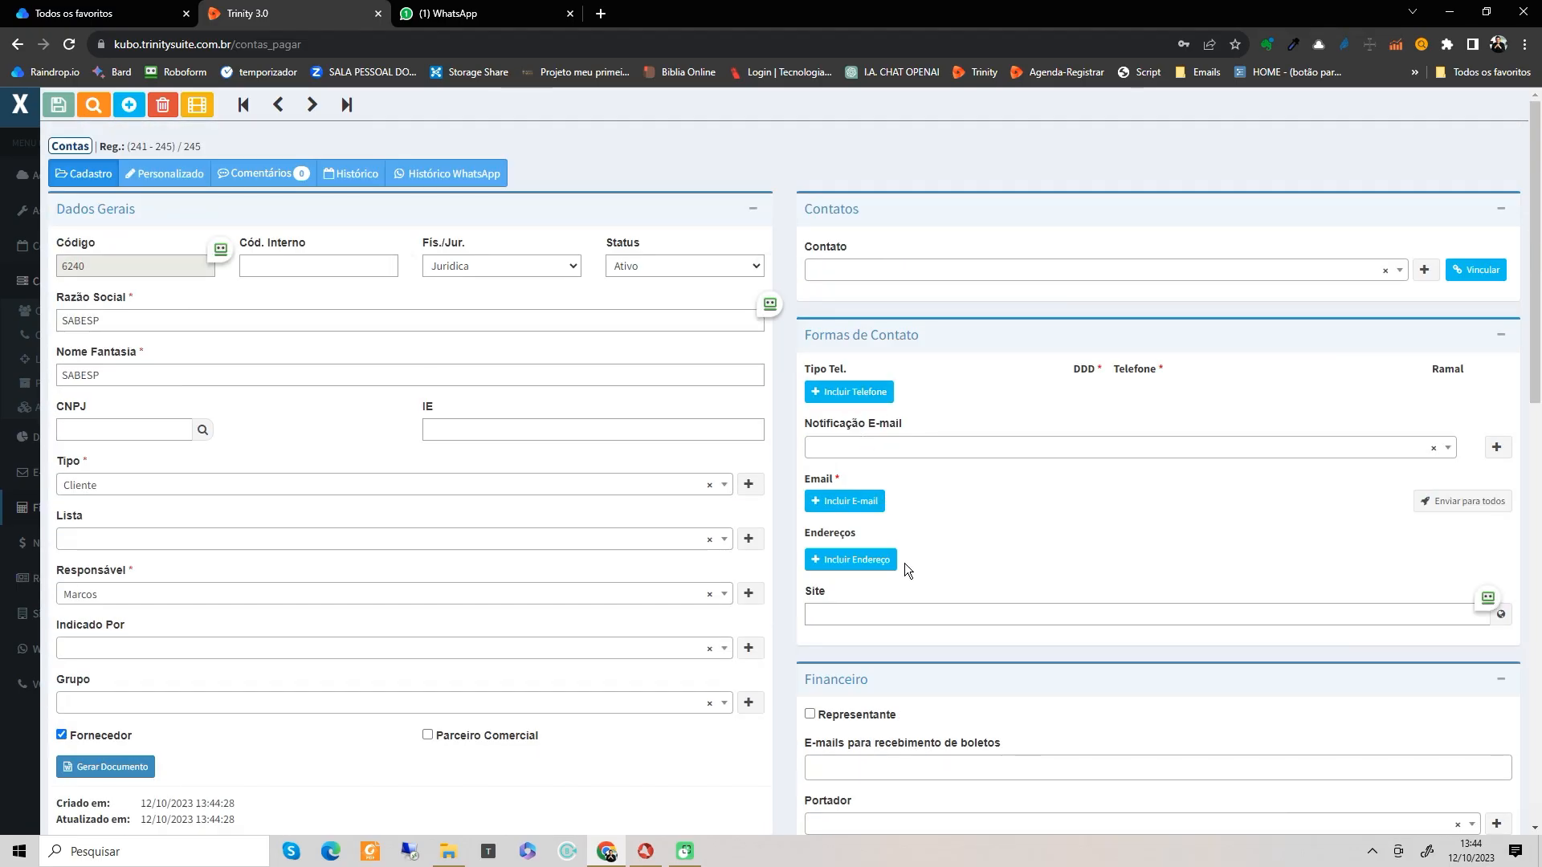
pyautogui.scroll(-4, 908, 564)
pyautogui.scroll(4, 914, 566)
pyautogui.scroll(-4, 830, 568)
pyautogui.scroll(-3, 831, 567)
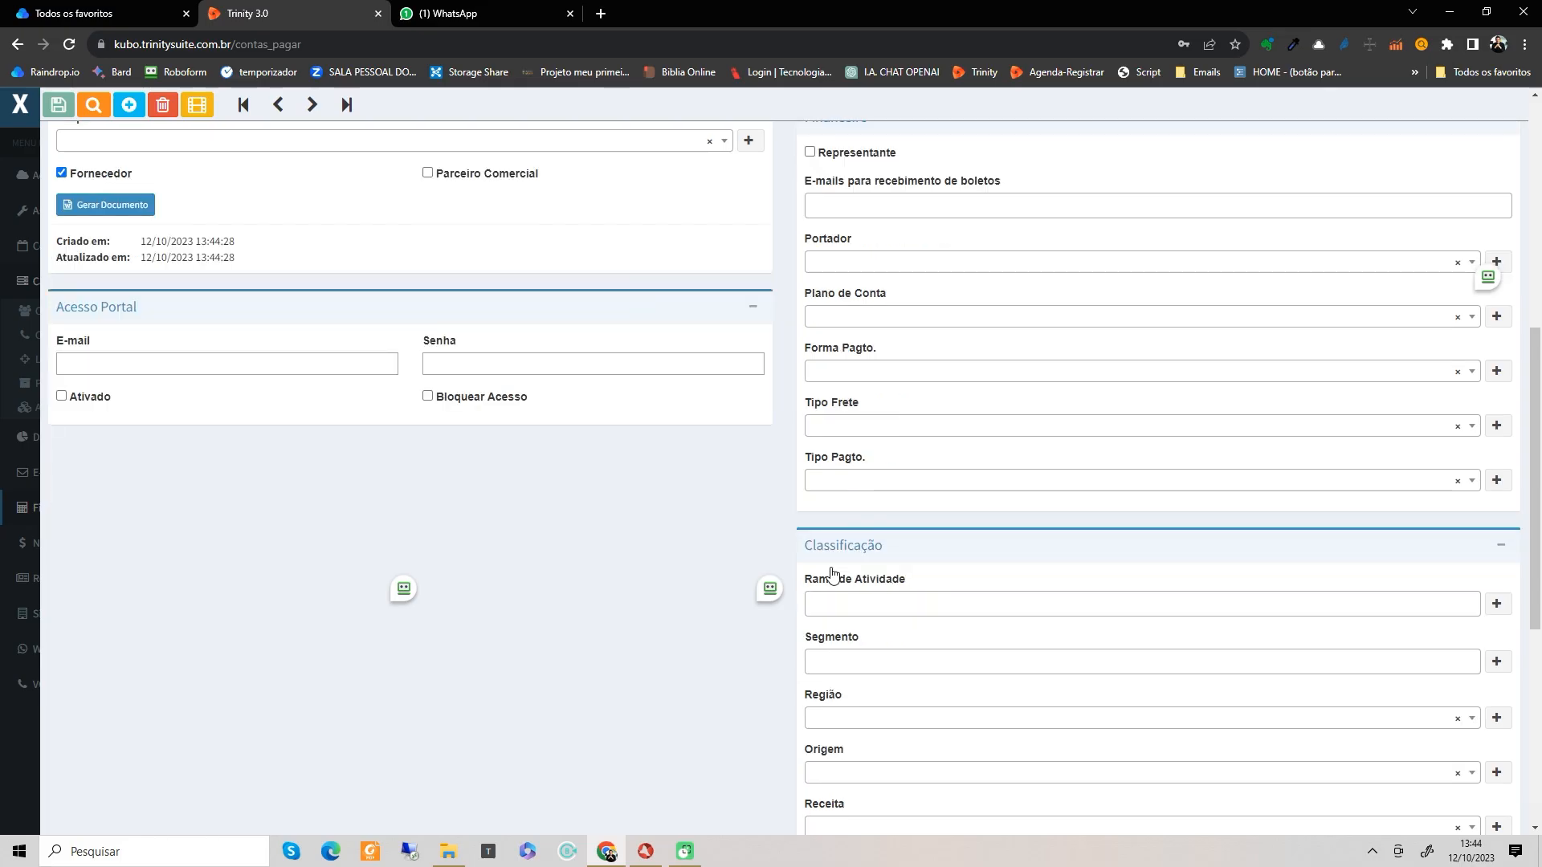
pyautogui.scroll(1, 832, 573)
pyautogui.scroll(6, 832, 573)
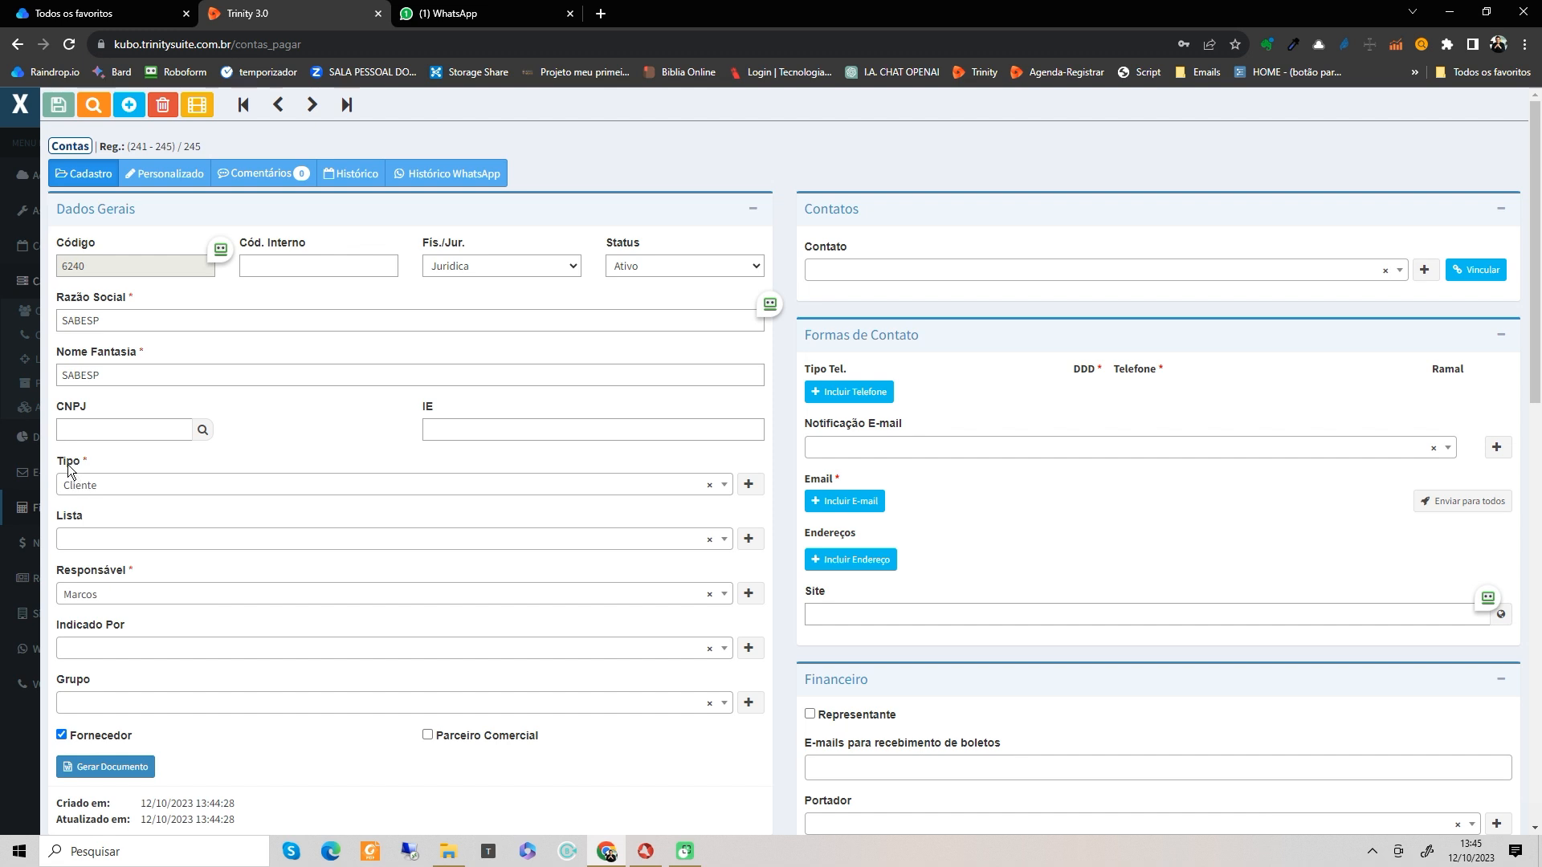
# Step: Set the SABESP account's Tipo to Fornecedor and save the record
pyautogui.click(130, 485)
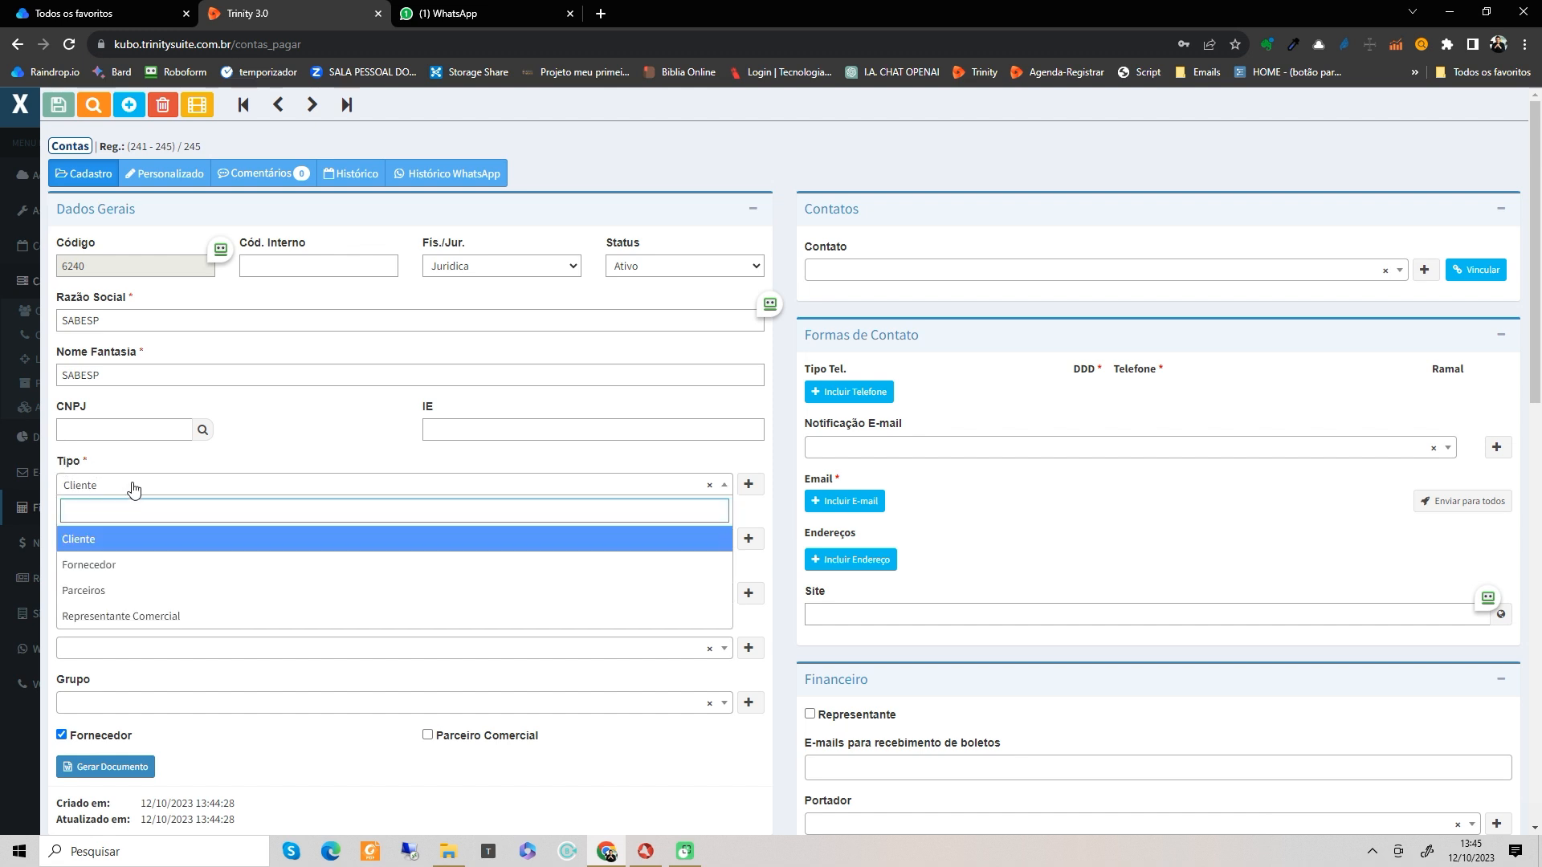
pyautogui.click(123, 567)
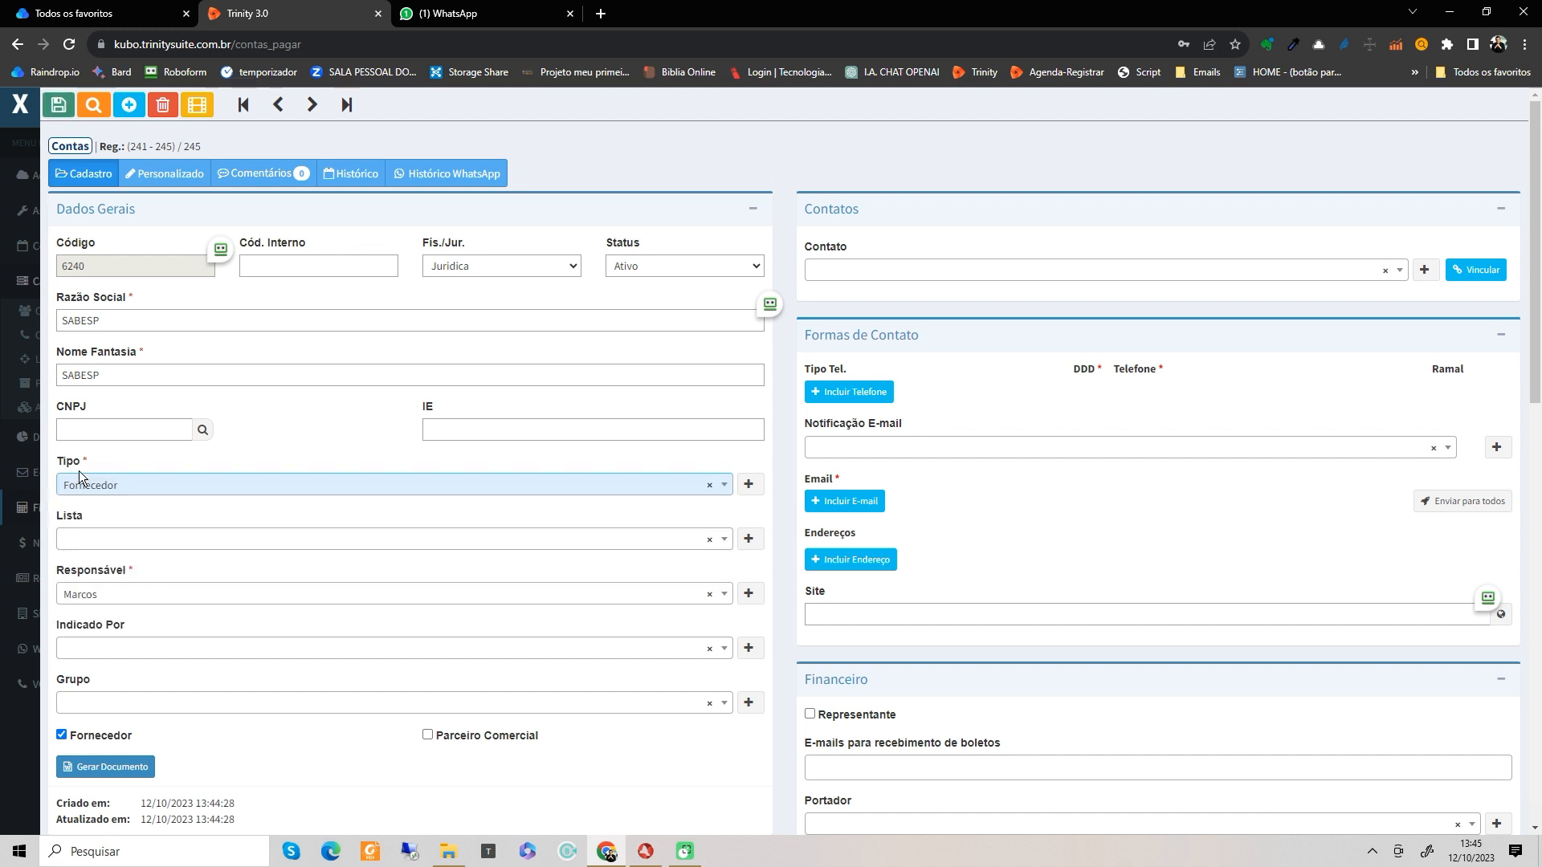
pyautogui.click(57, 105)
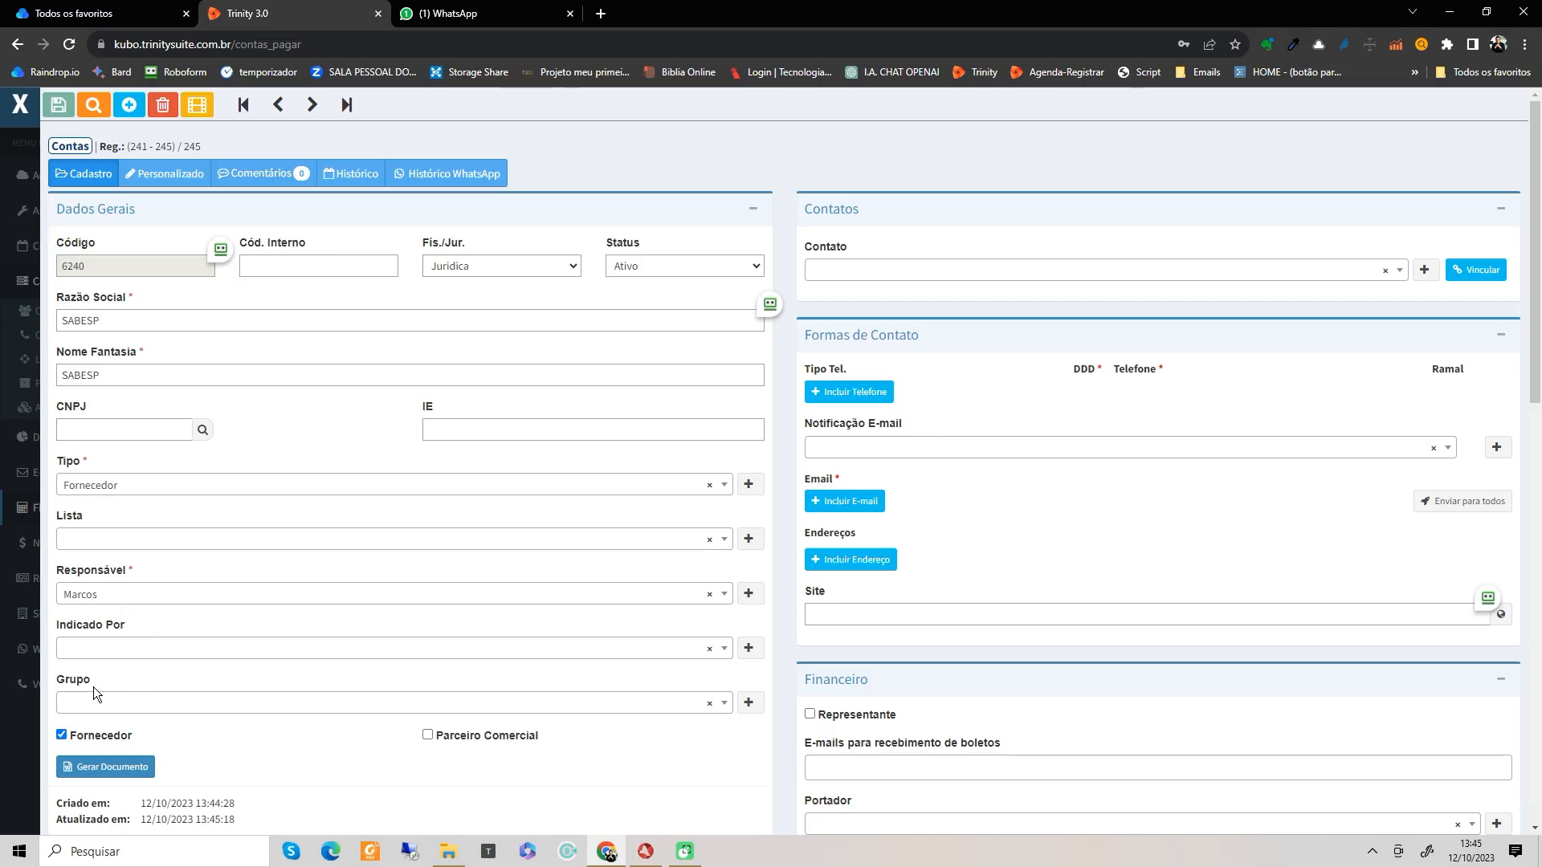
# Step: Clear the Fornecedor option on the SABESP account, save it and return to the payable record
pyautogui.click(65, 735)
pyautogui.click(58, 105)
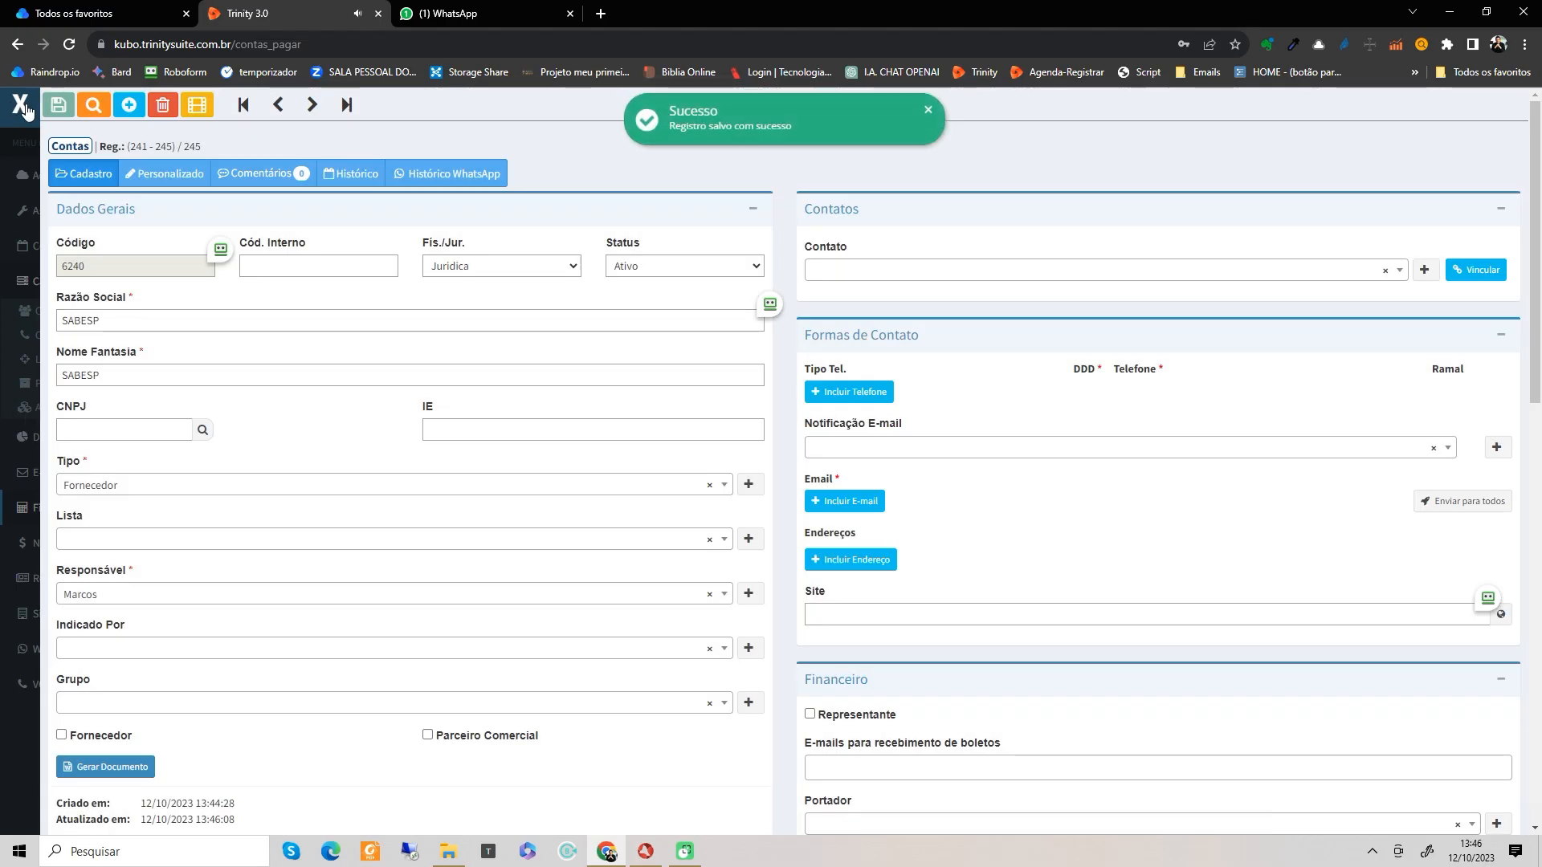
pyautogui.click(28, 114)
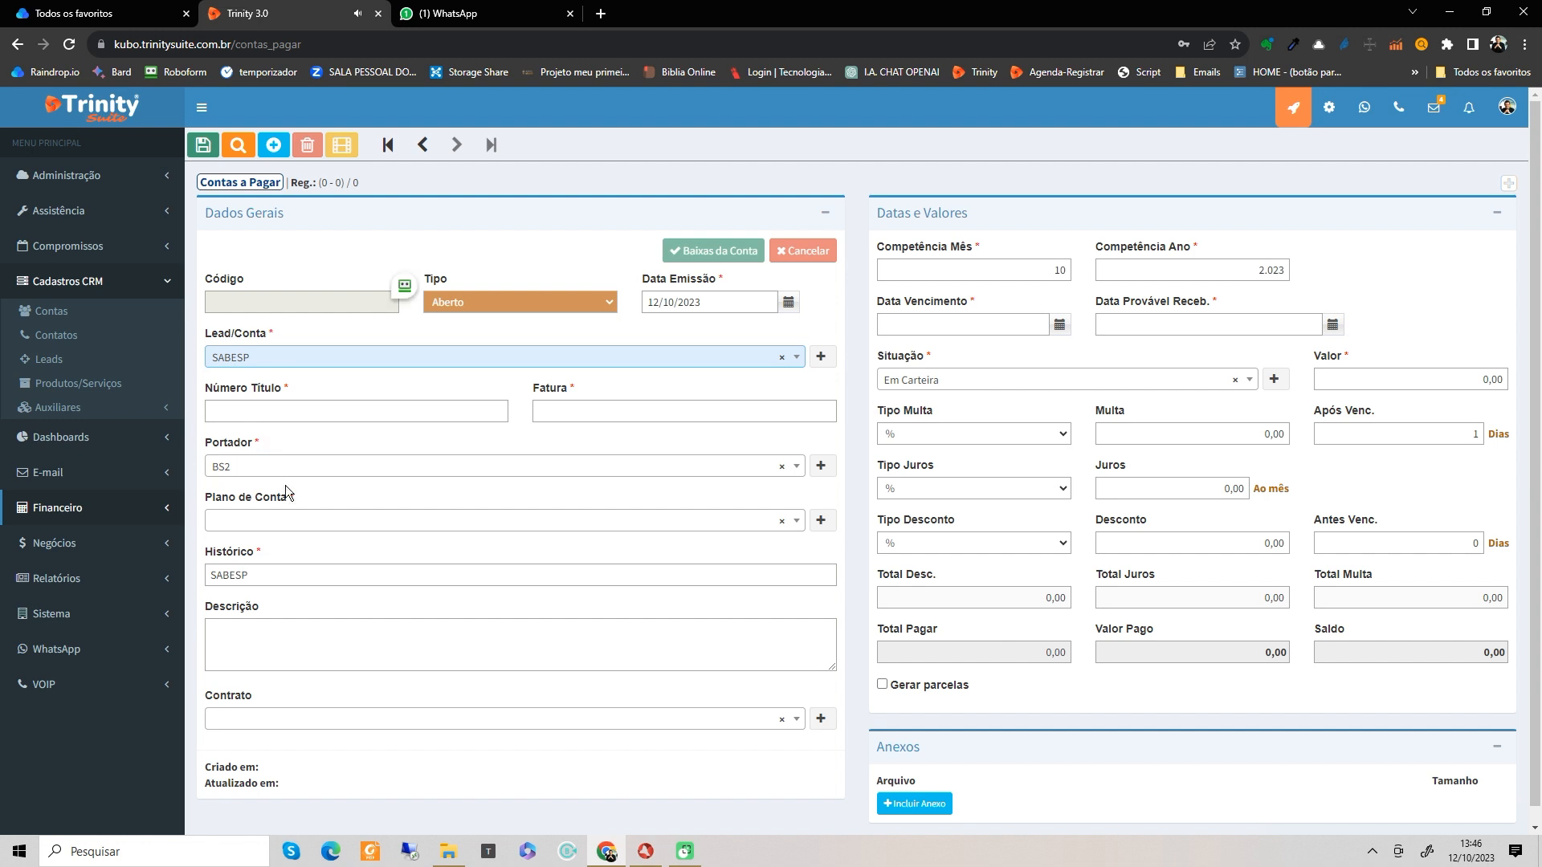
# Step: Choose E-MERCANTE as the payable's Lead/Conta and search the Lead/Conta choices for SABES
pyautogui.click(287, 366)
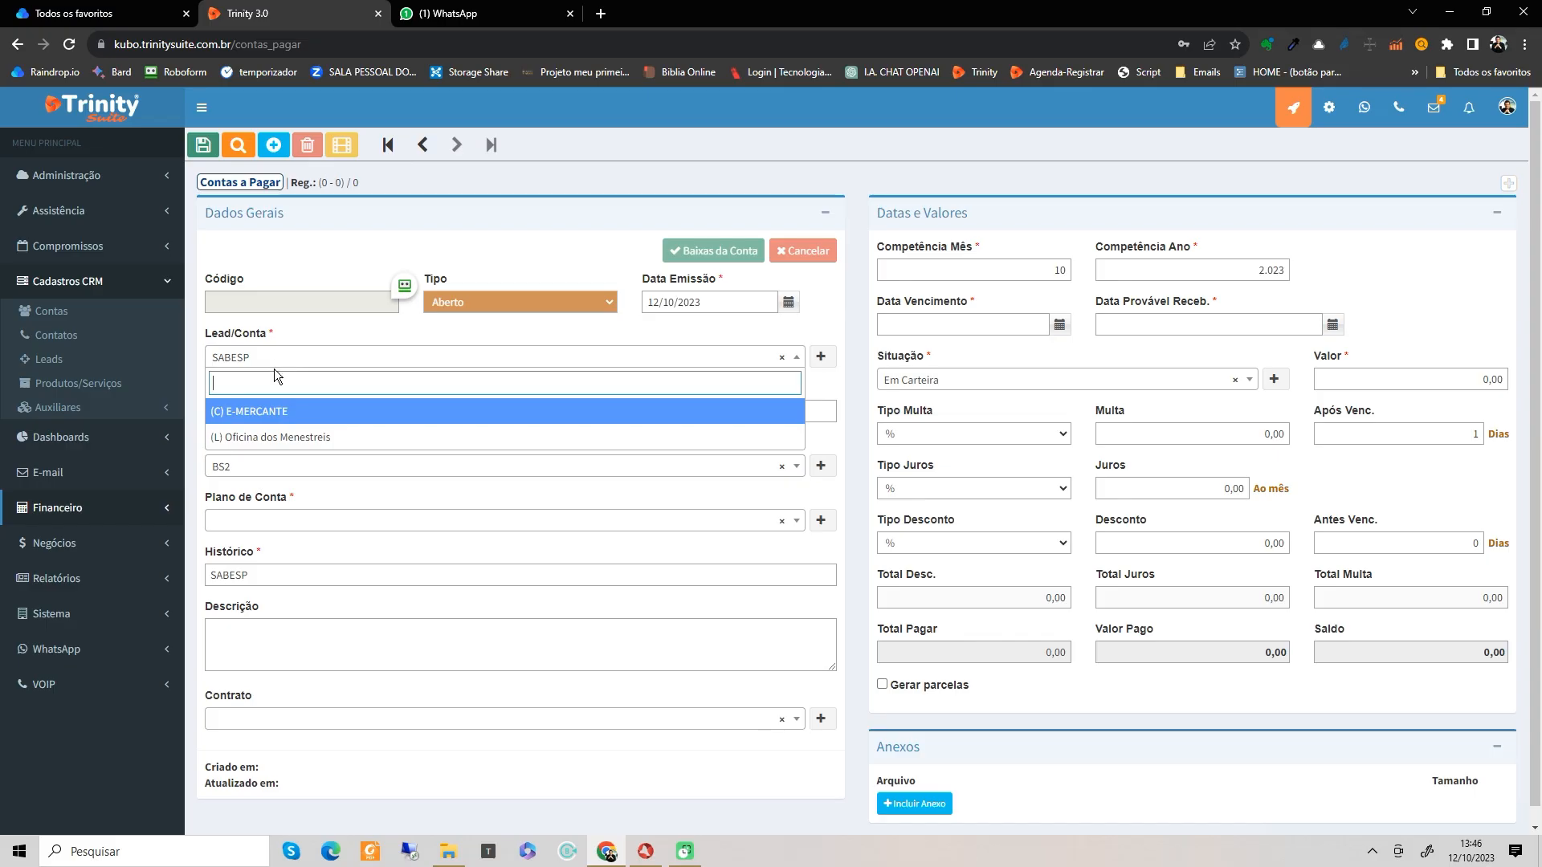
pyautogui.click(269, 411)
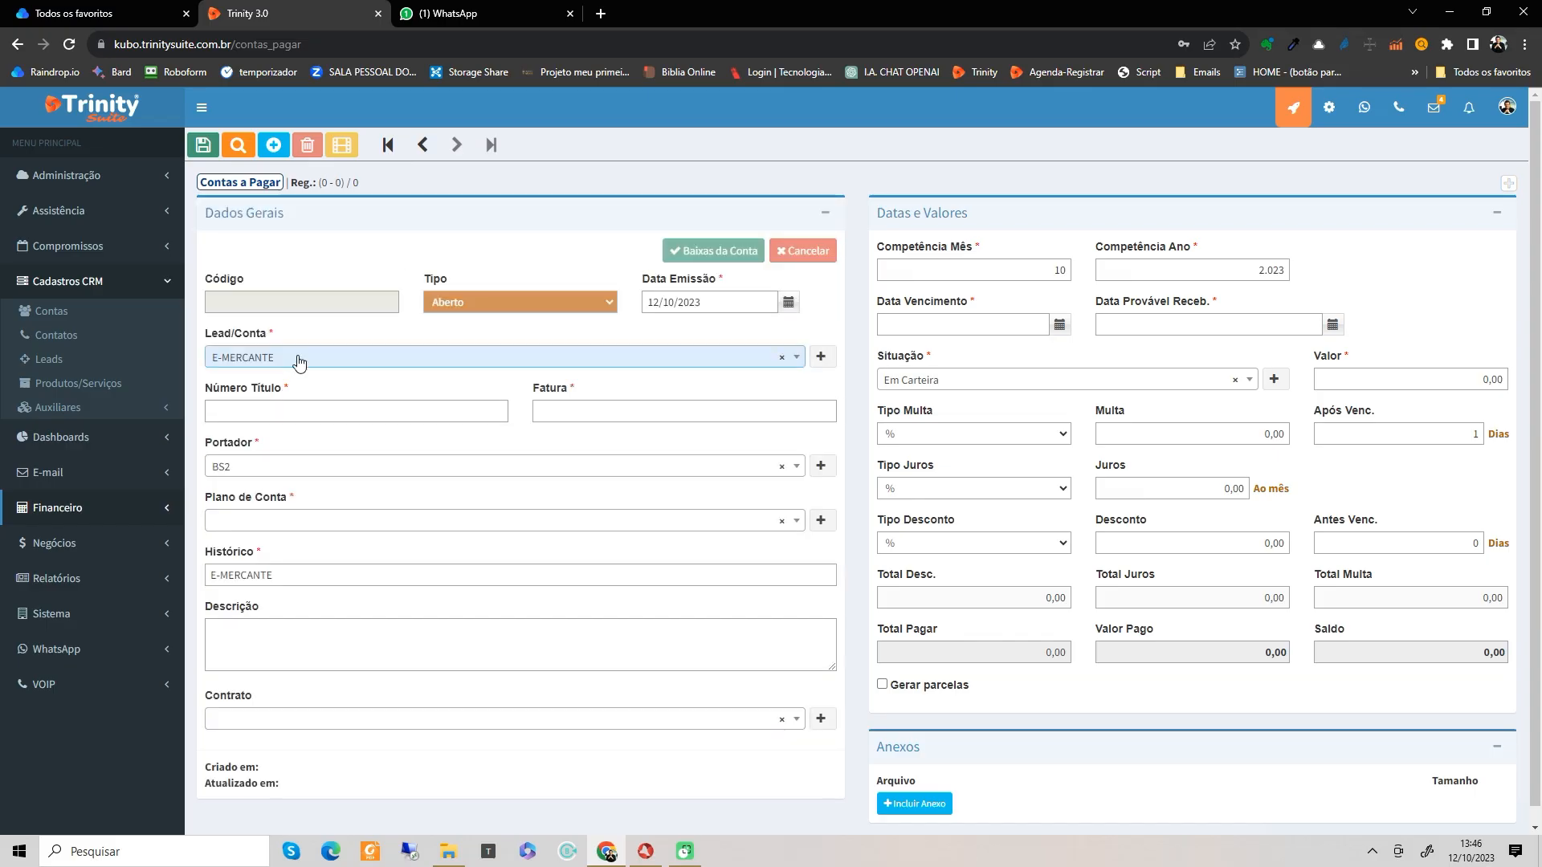
pyautogui.click(297, 357)
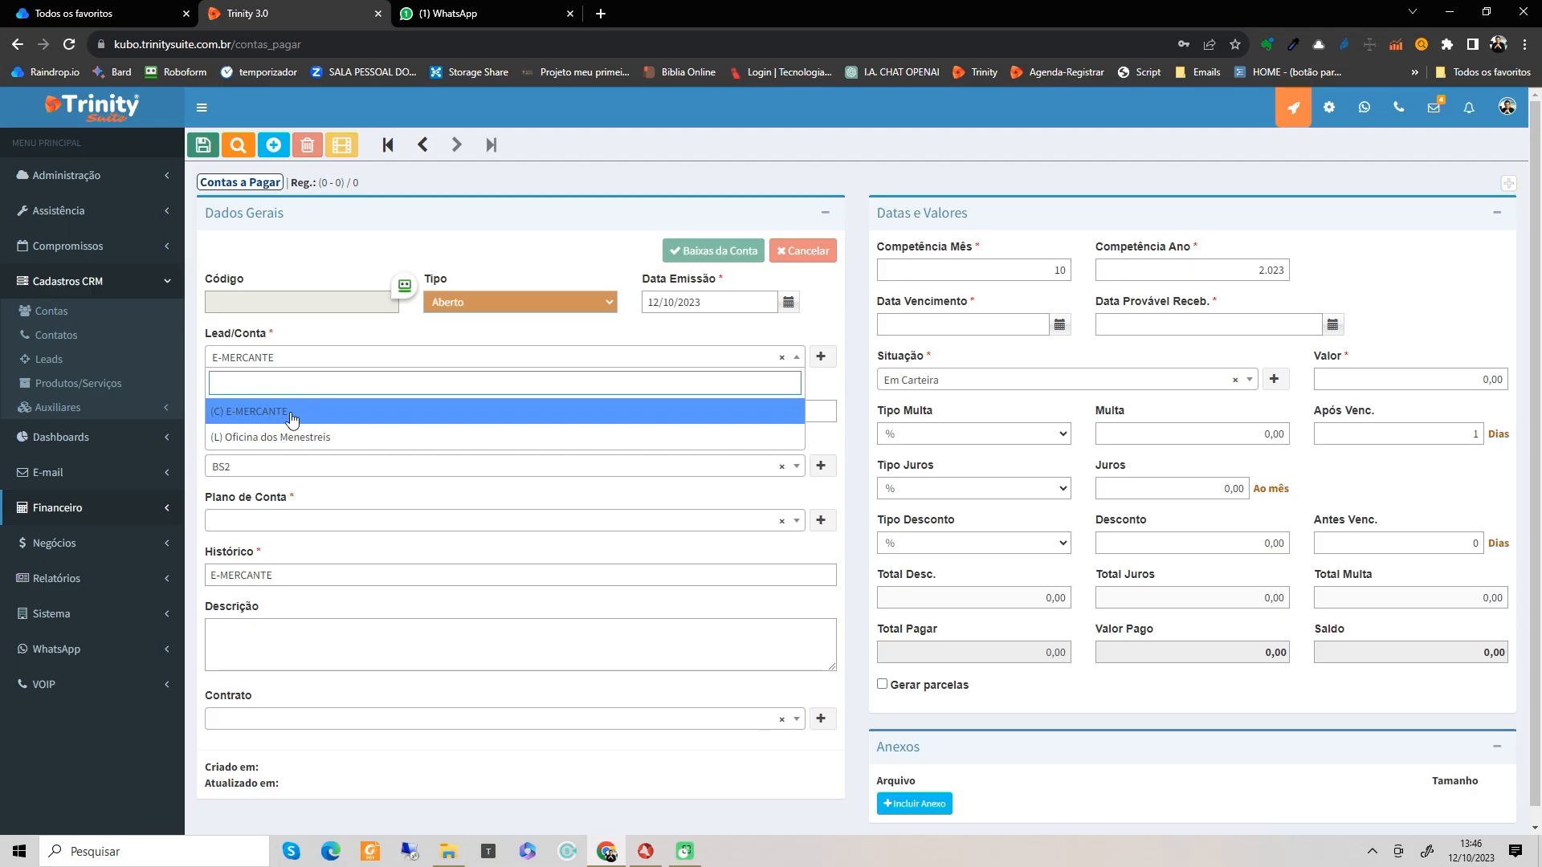
pyautogui.write('SABES')
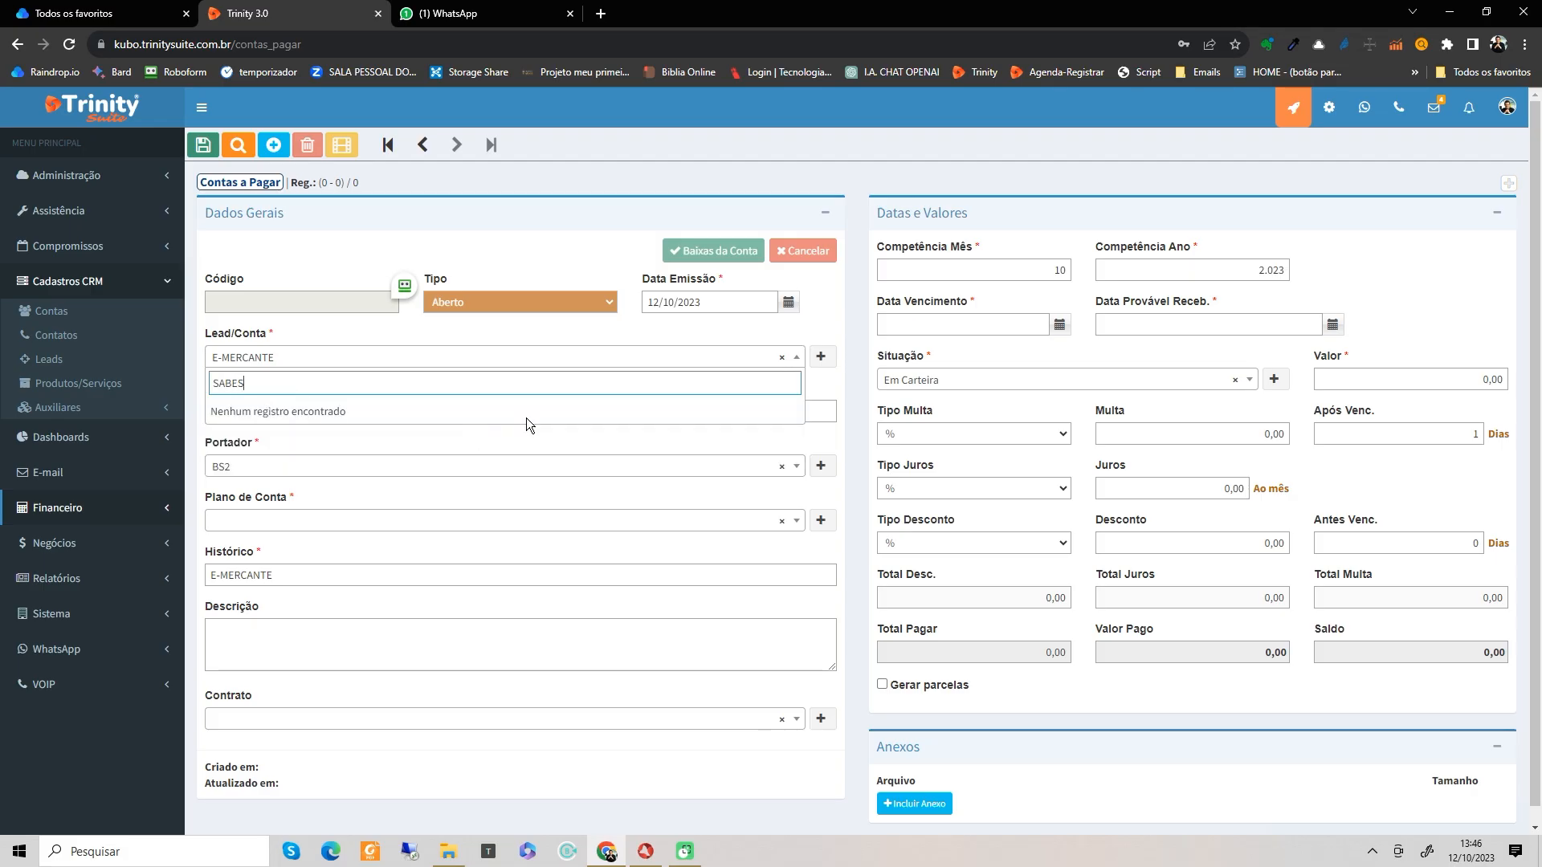
pyautogui.click(546, 335)
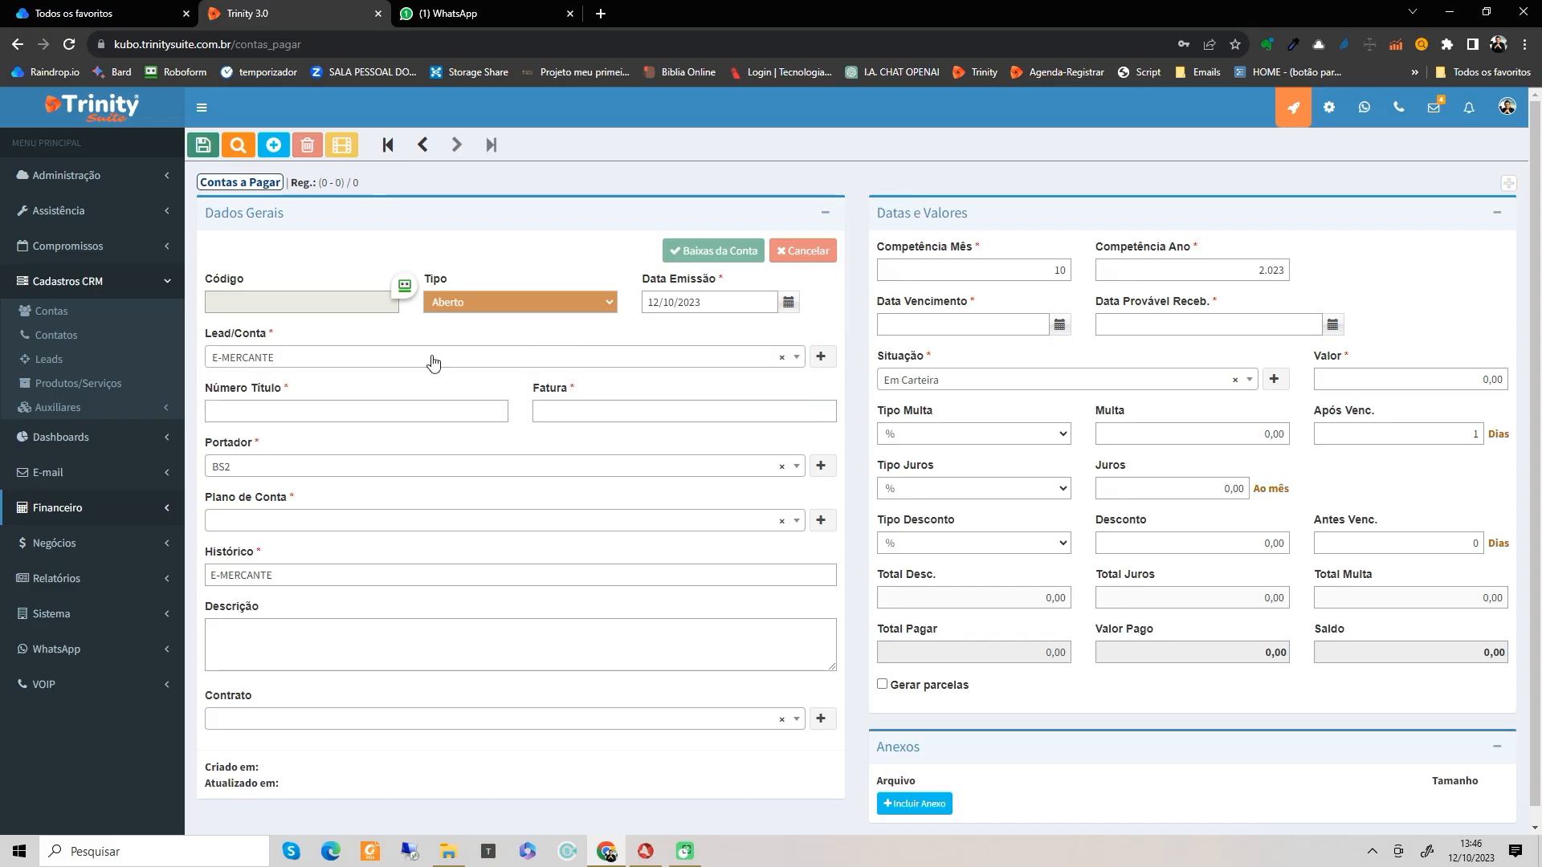
# Step: Search the account records for SABES from the Lead/Conta field and open the SABESP account
pyautogui.click(820, 357)
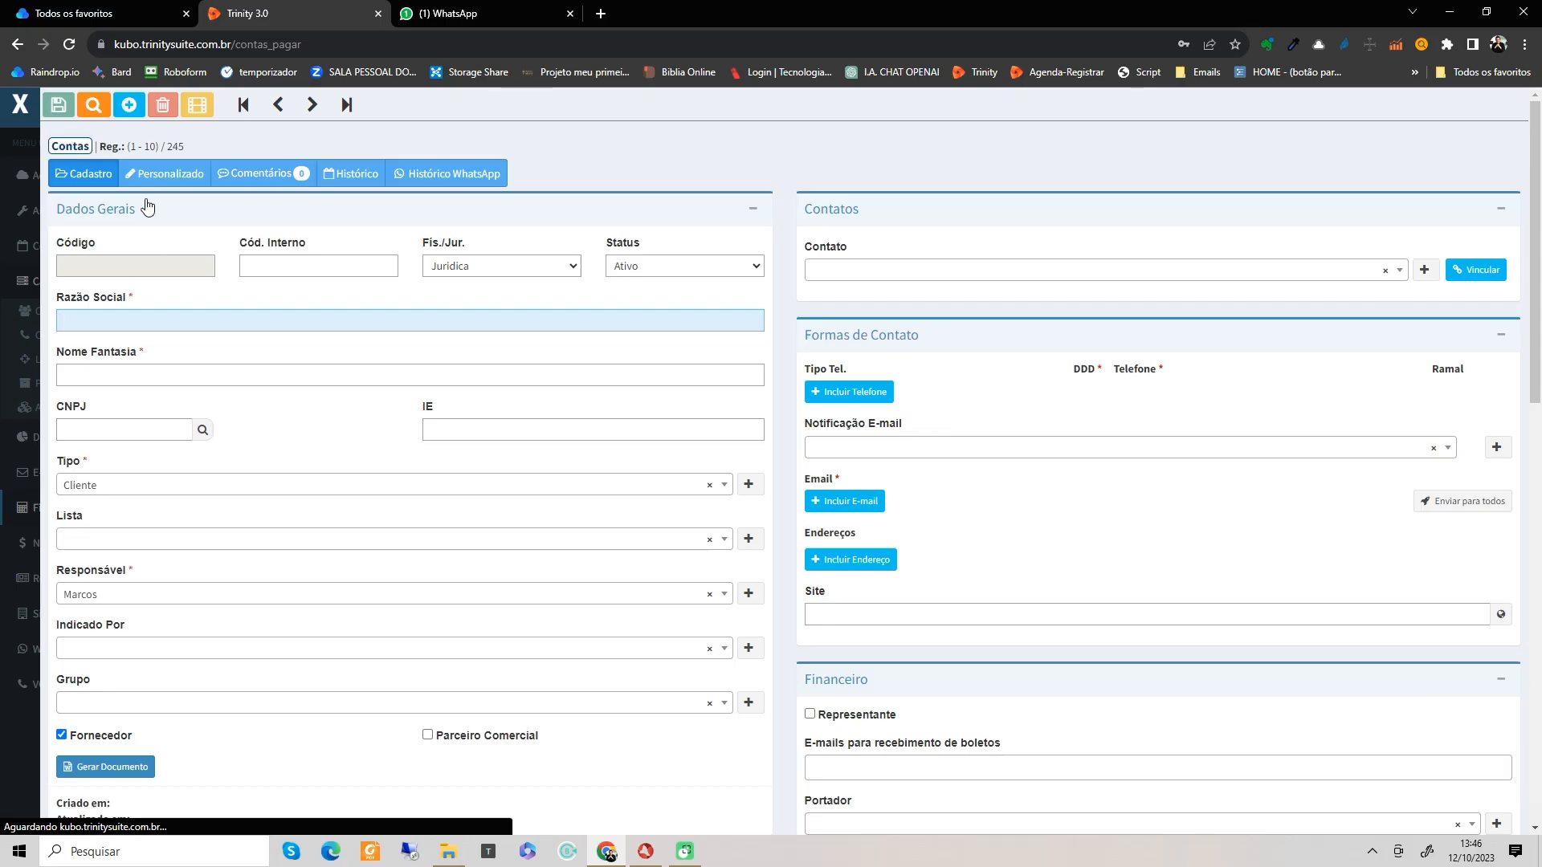
pyautogui.click(95, 106)
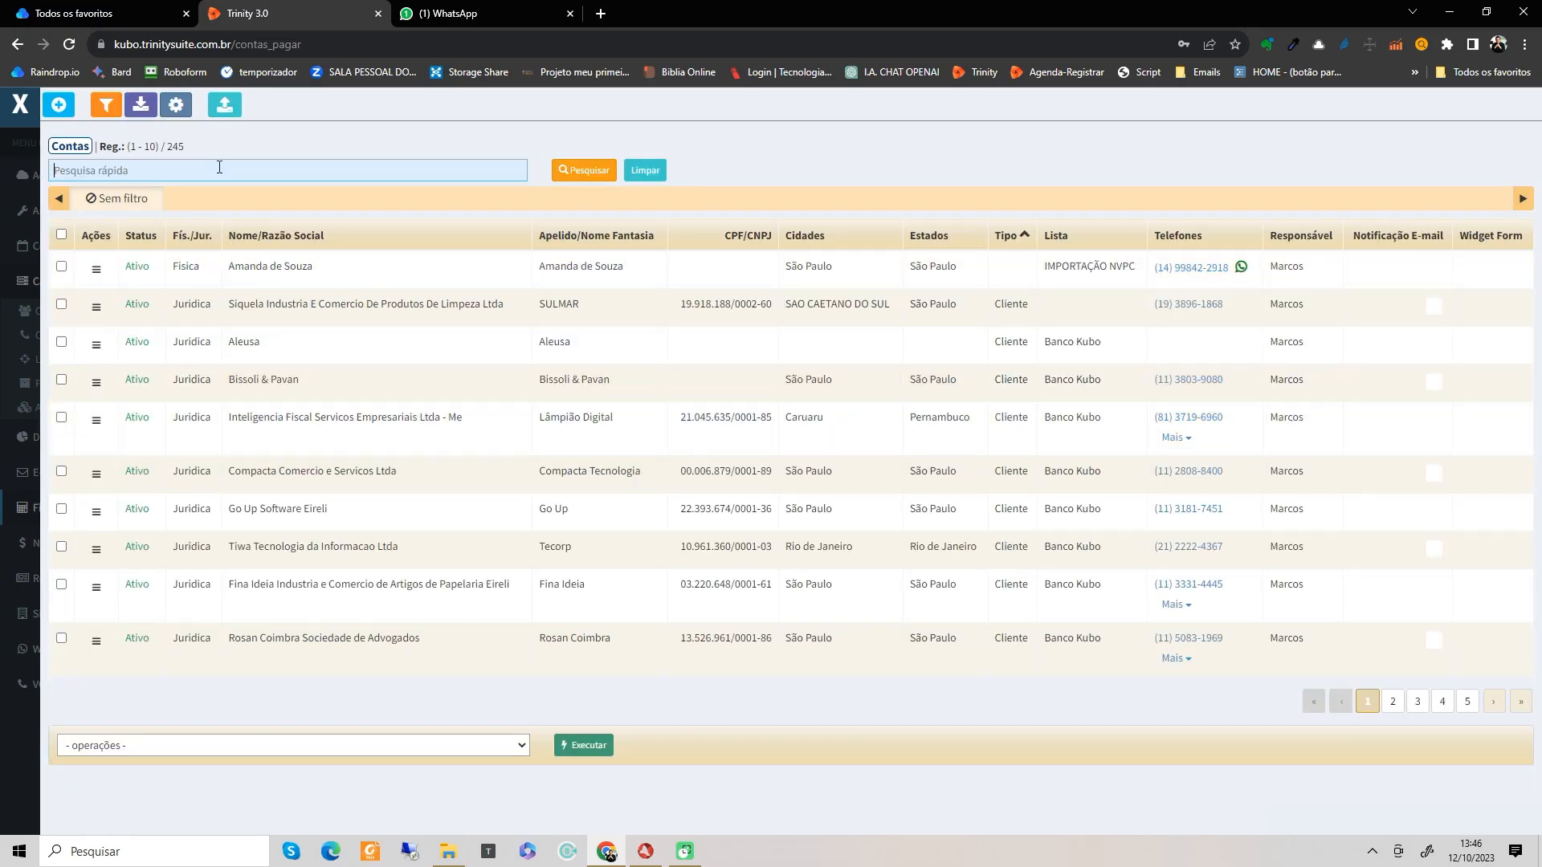
pyautogui.write('SABES')
pyautogui.press('Return')
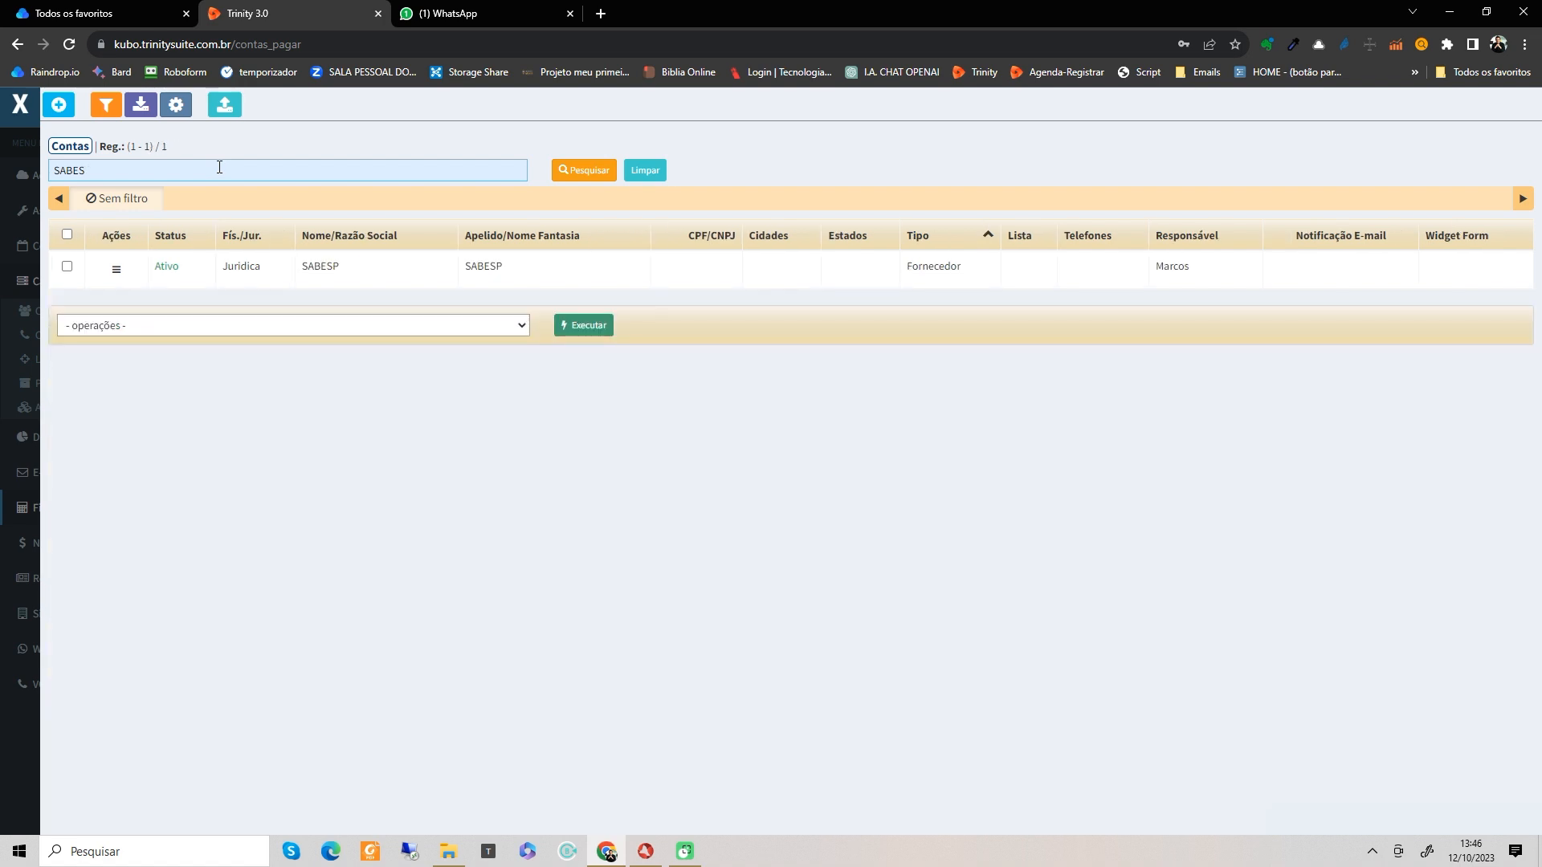
pyautogui.doubleClick(315, 267)
# Step: Enable the Fornecedor option on the SABESP account, save it and return to the payable record
pyautogui.scroll(-2, 116, 590)
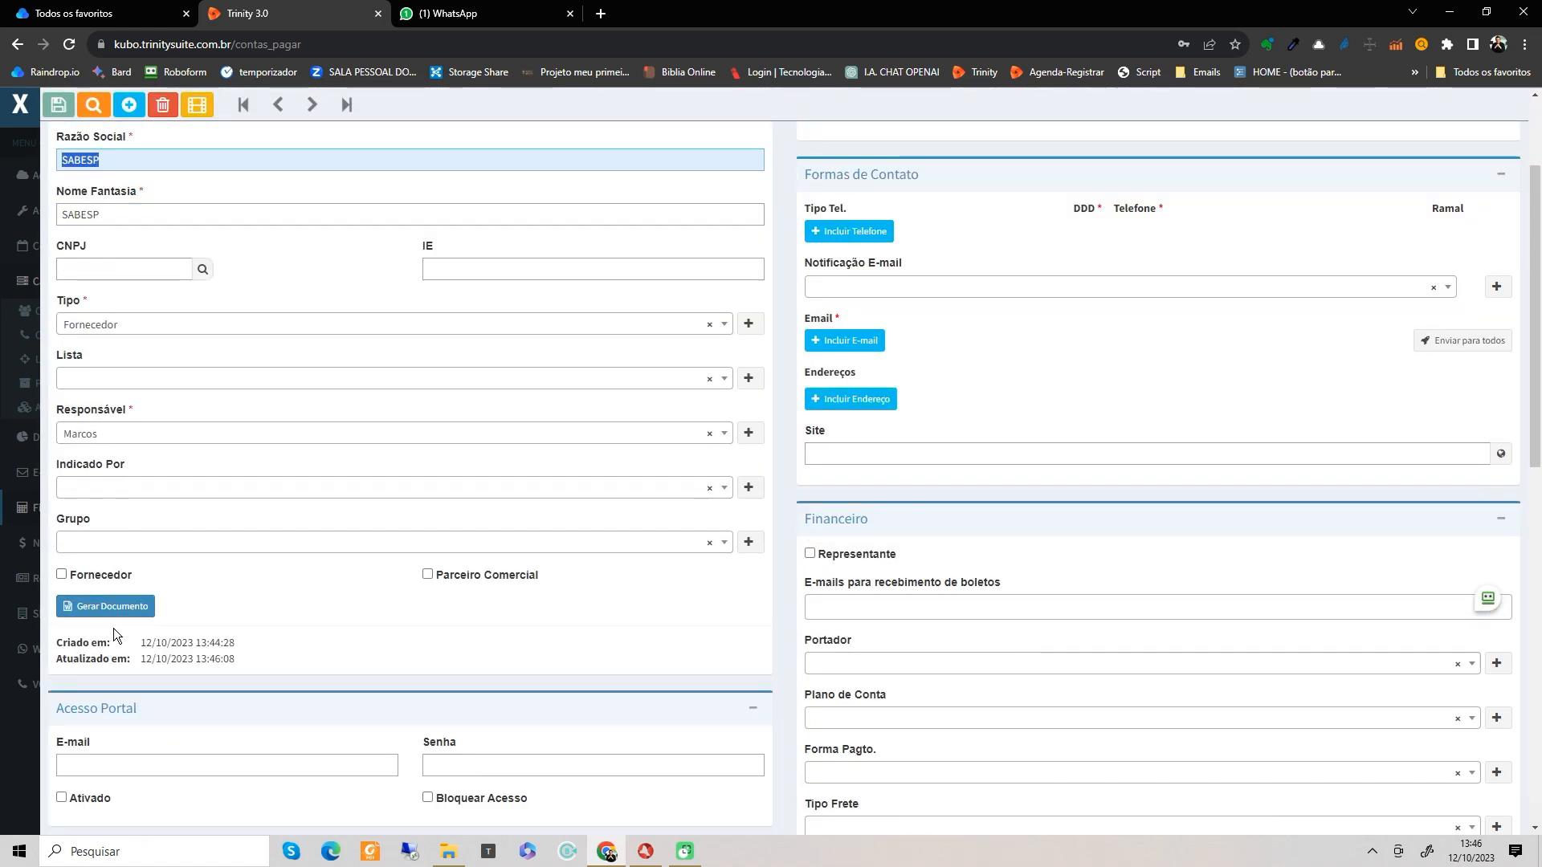
pyautogui.click(62, 574)
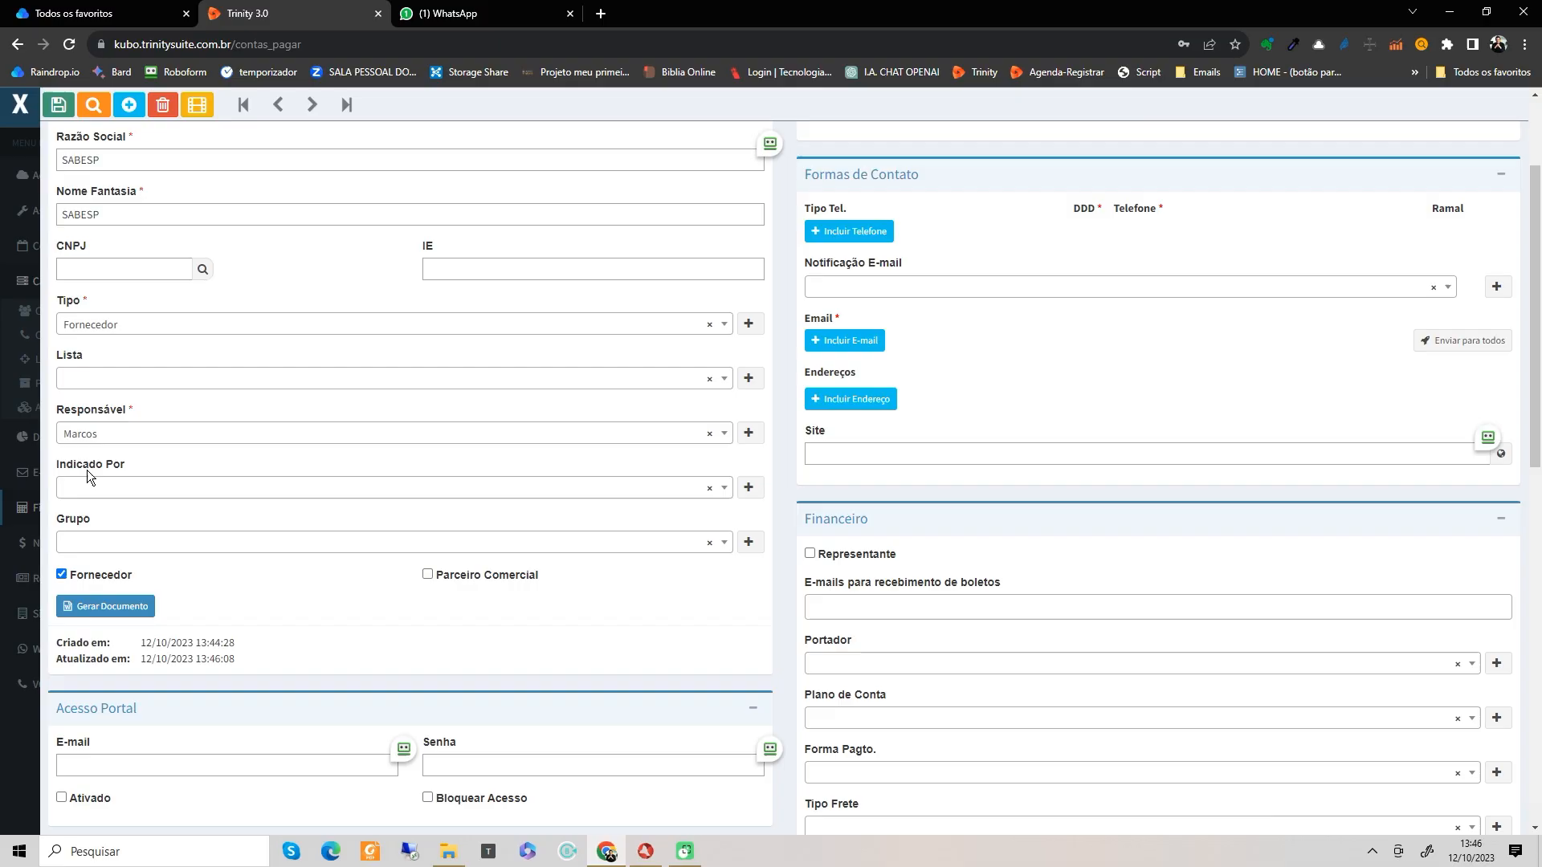
pyautogui.click(48, 107)
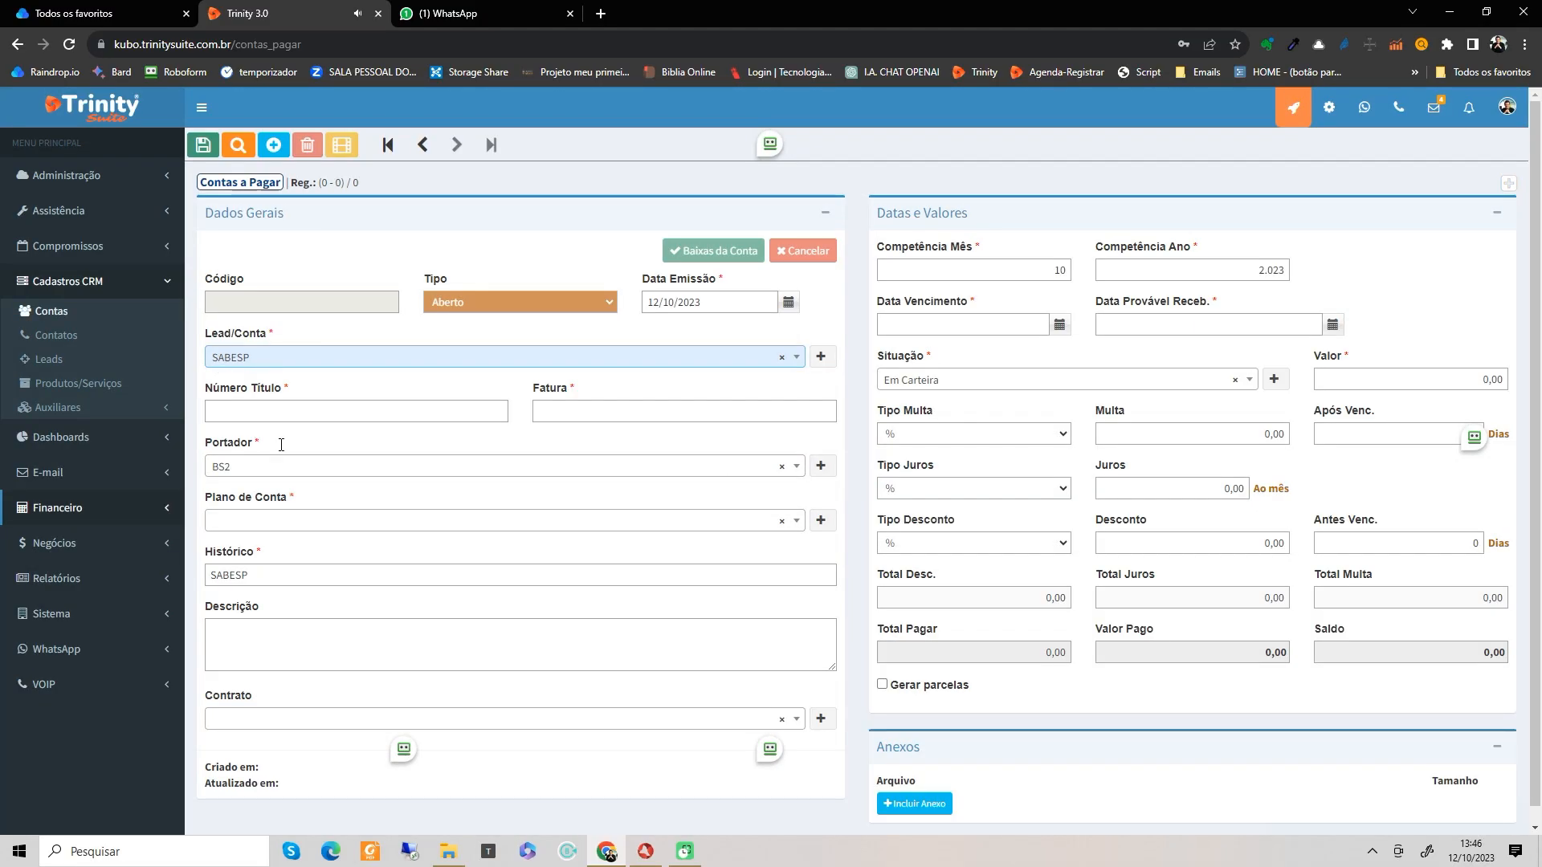
# Step: Select SABESP as the payable's Lead/Conta and enter AGUA/102023 as its Número Título and Fatura
pyautogui.click(296, 358)
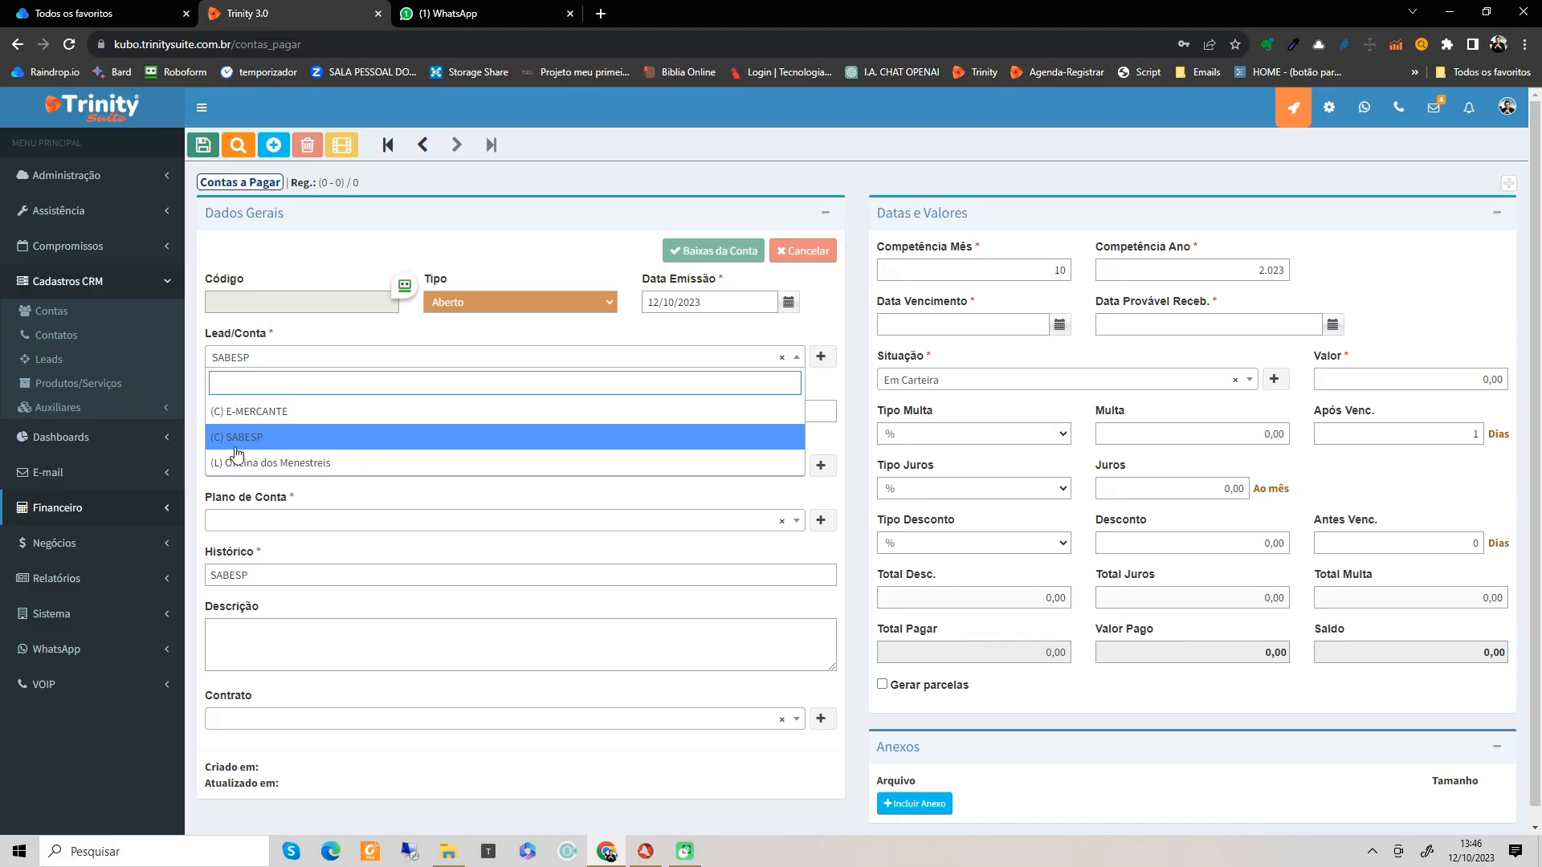
pyautogui.click(293, 445)
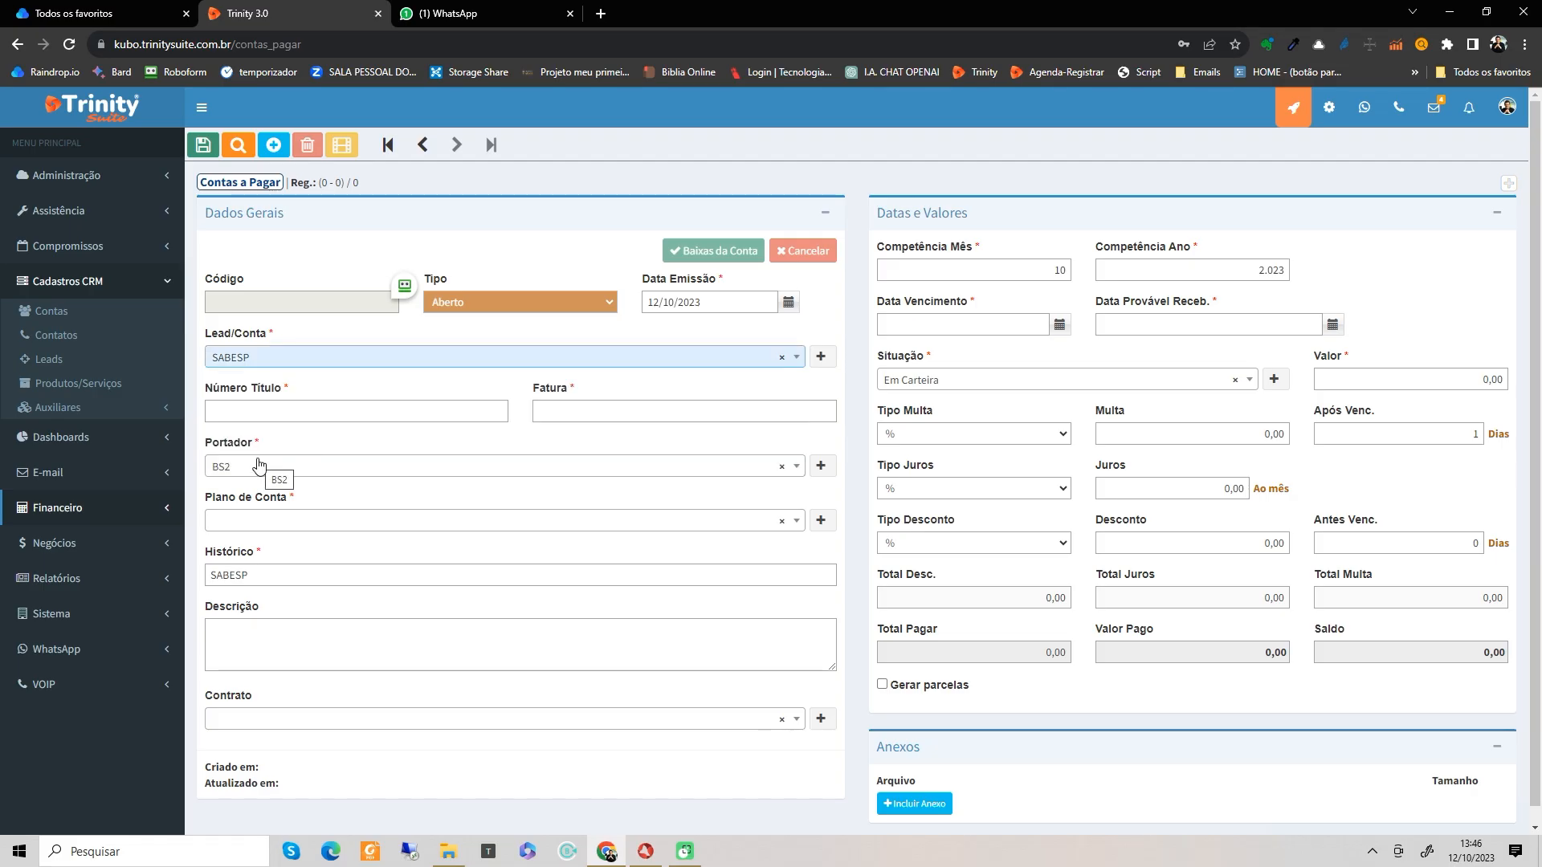
pyautogui.click(276, 409)
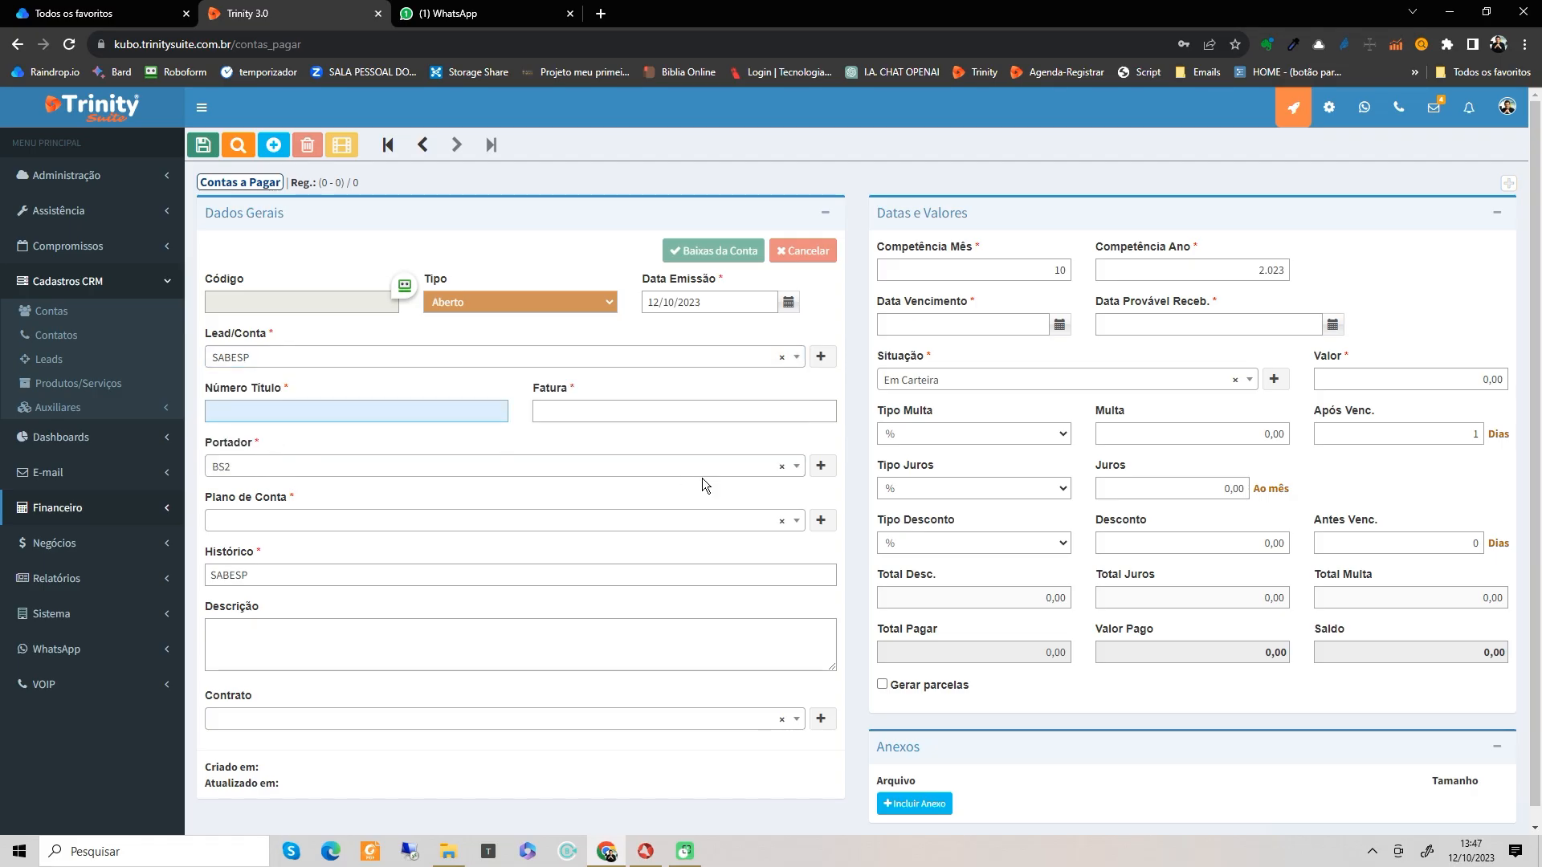
pyautogui.write('AGUA')
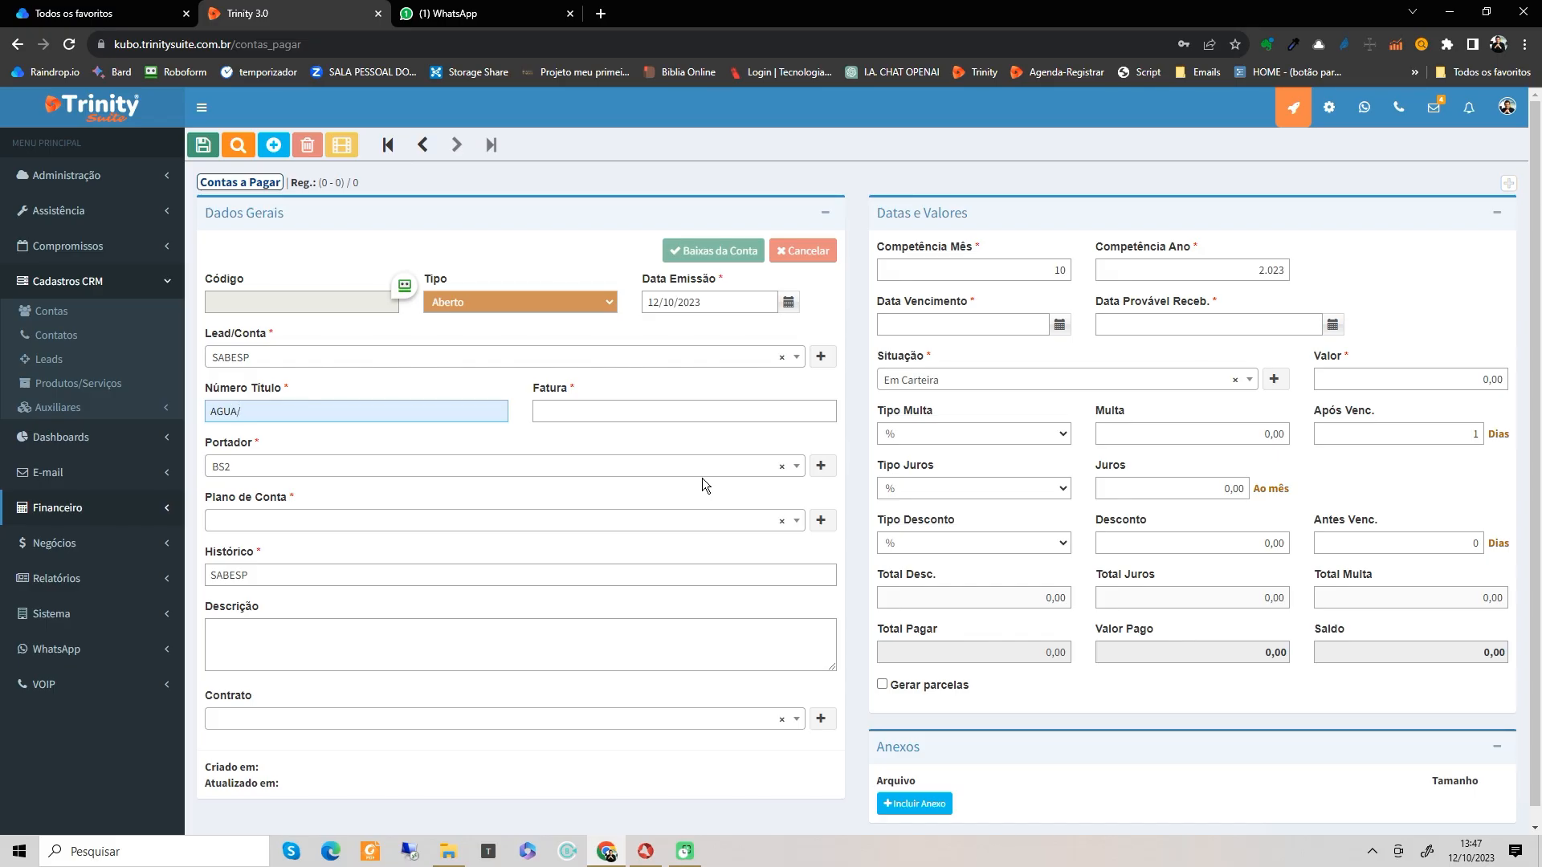
pyautogui.write('/102023')
pyautogui.press('Tab')
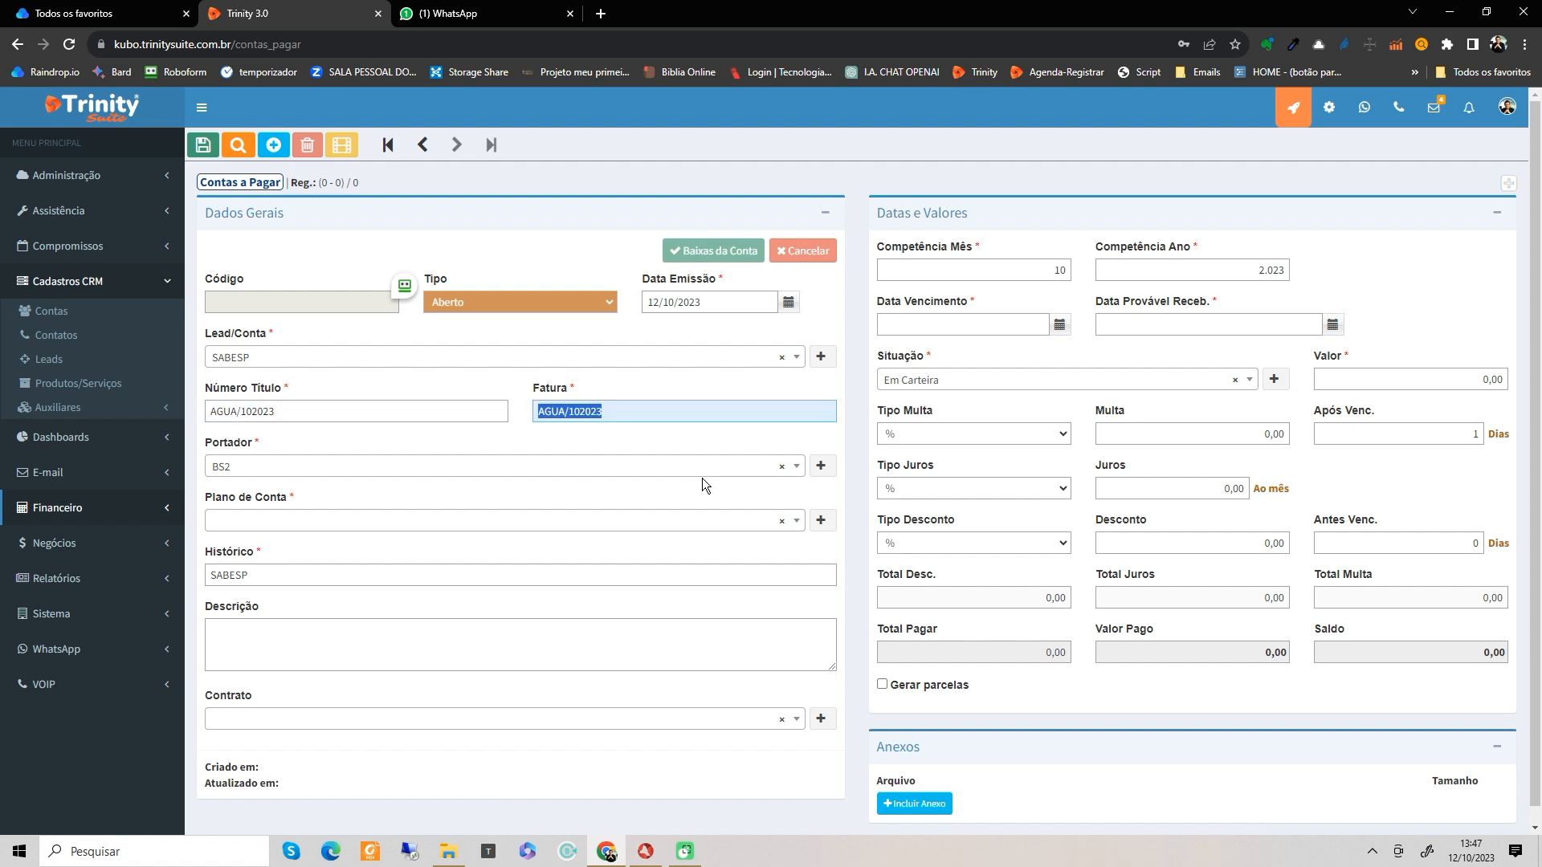
pyautogui.press('Tab')
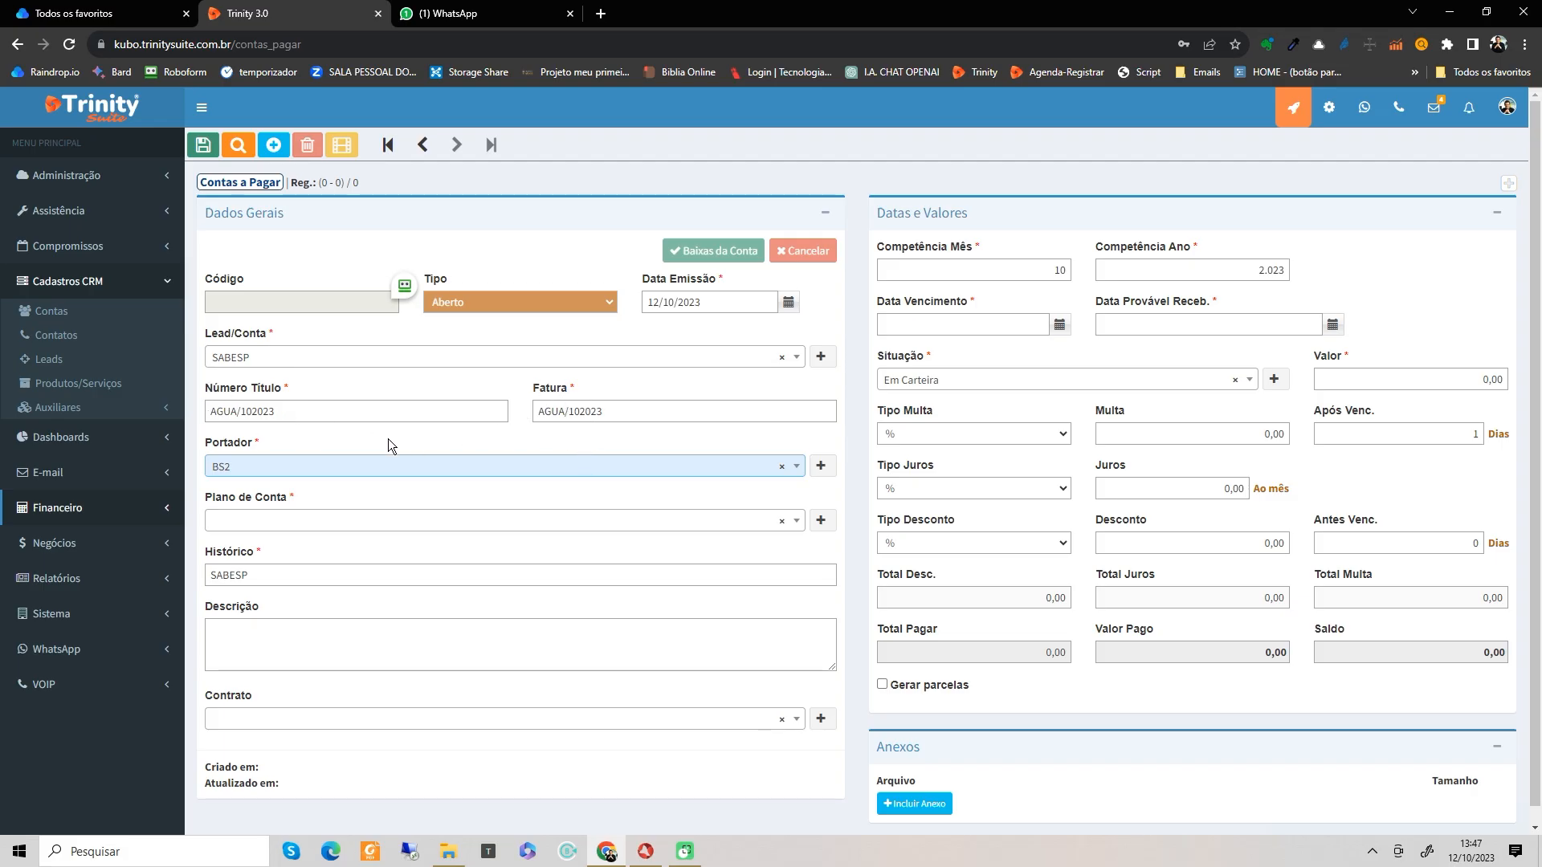
# Step: Replace the payable's Número Título and Fatura with 1234
pyautogui.click(313, 413)
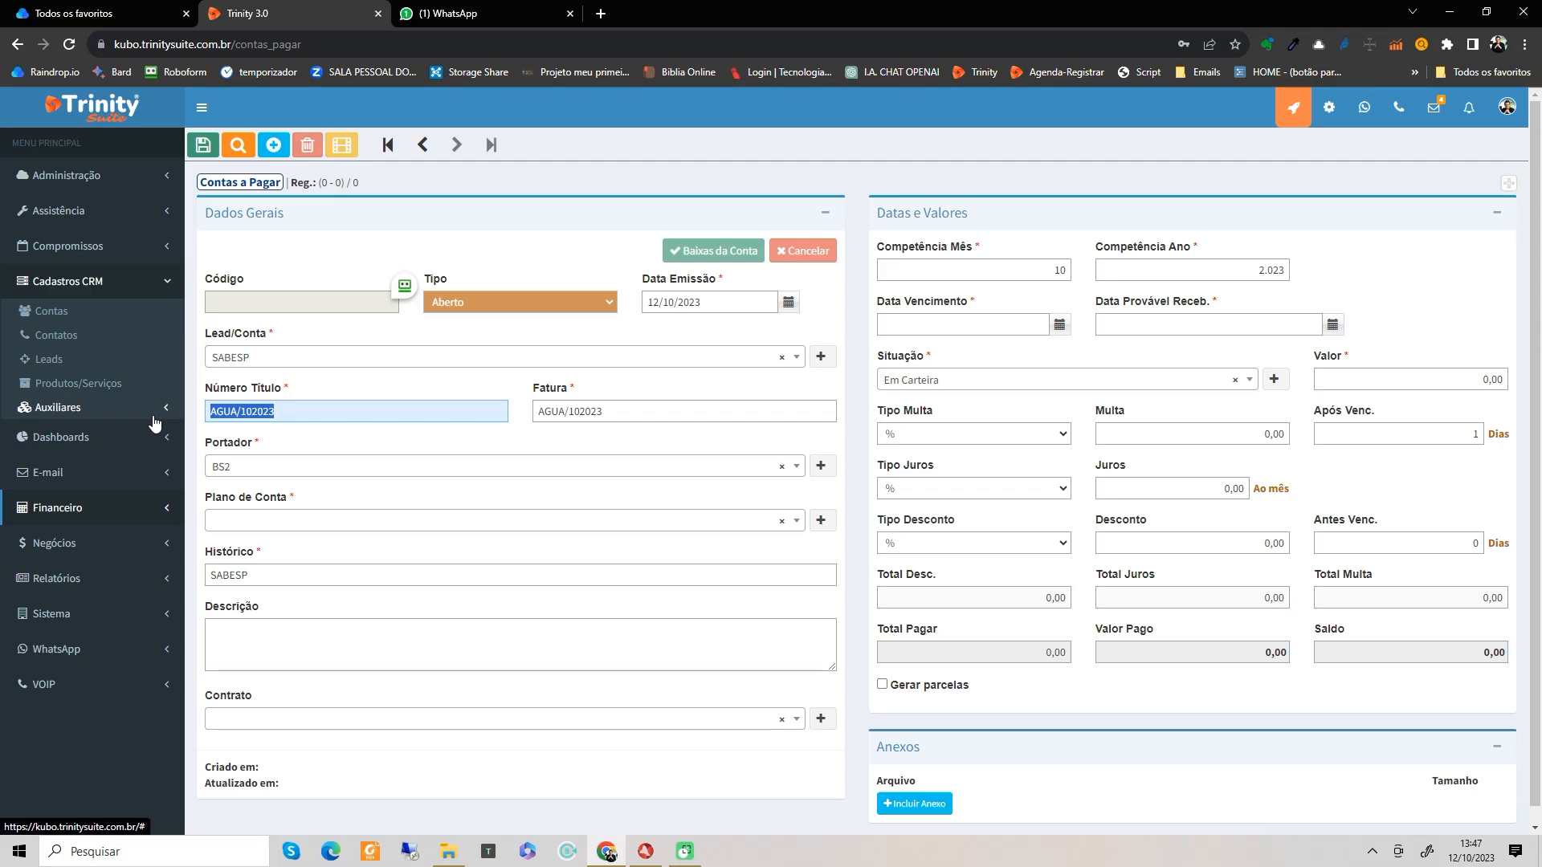
pyautogui.write('1245')
pyautogui.press('BackSpace')
pyautogui.press('BackSpace')
pyautogui.write('34')
pyautogui.press('Tab')
pyautogui.write('1')
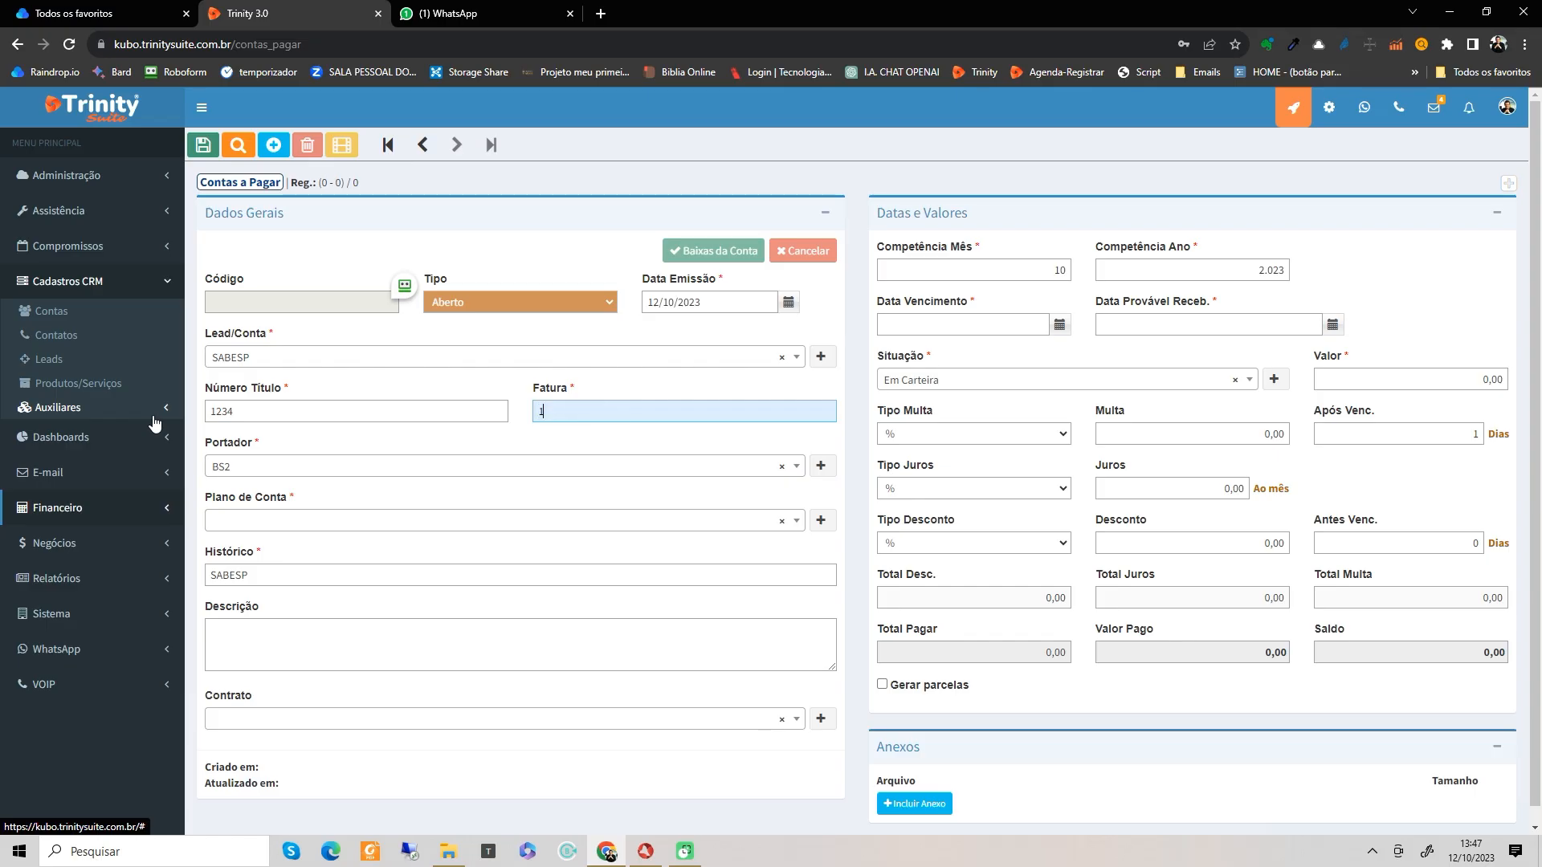
pyautogui.write('234')
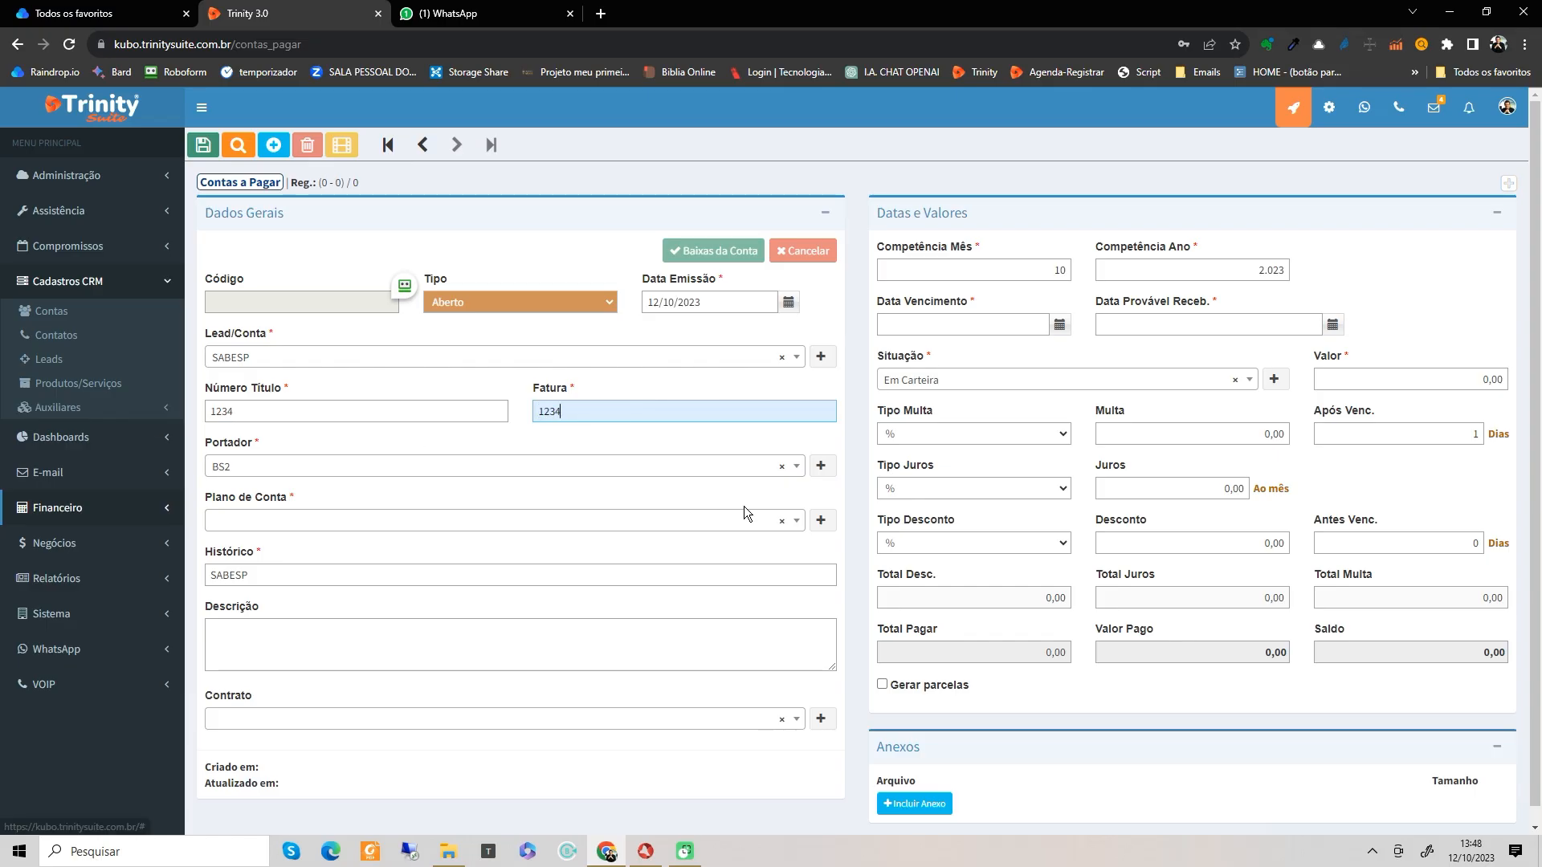
# Step: Switch the payable's Portador to Caixa Geral and set it back to BS2
pyautogui.scroll(-1, 1084, 562)
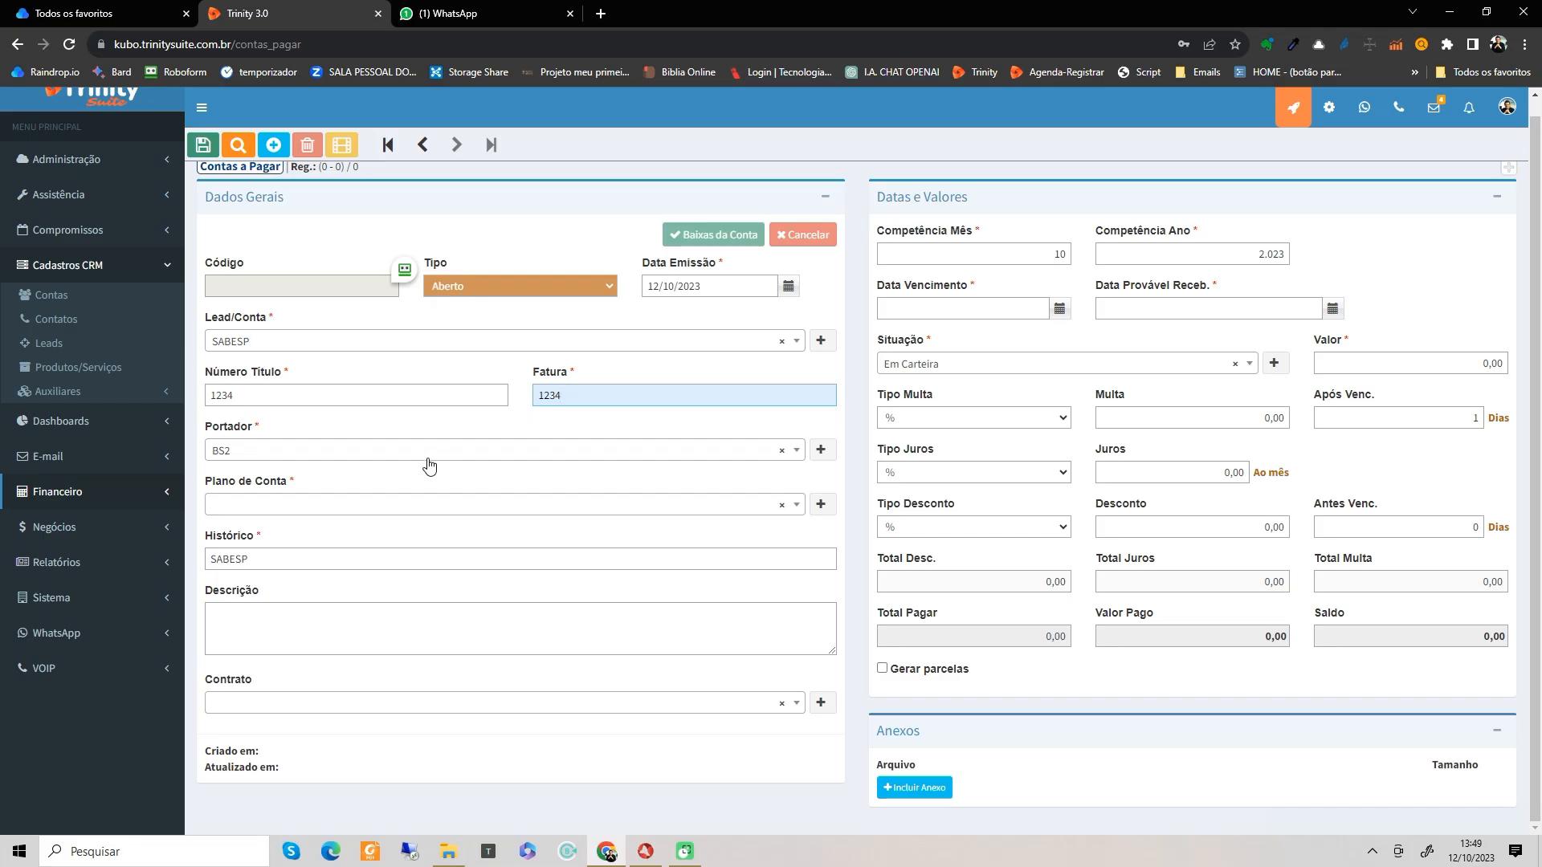
pyautogui.click(245, 455)
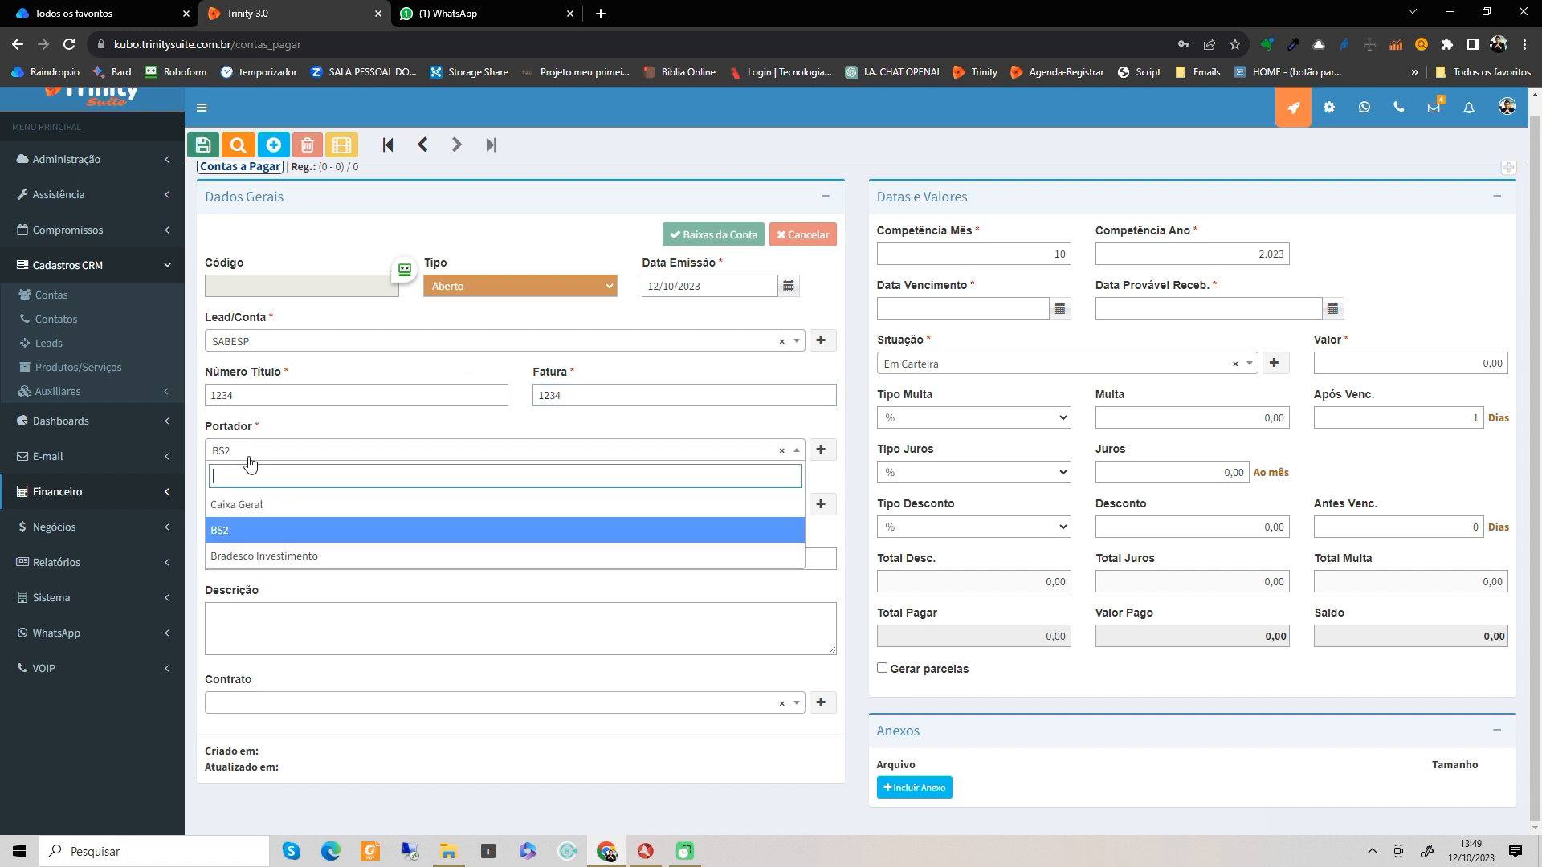
pyautogui.click(258, 505)
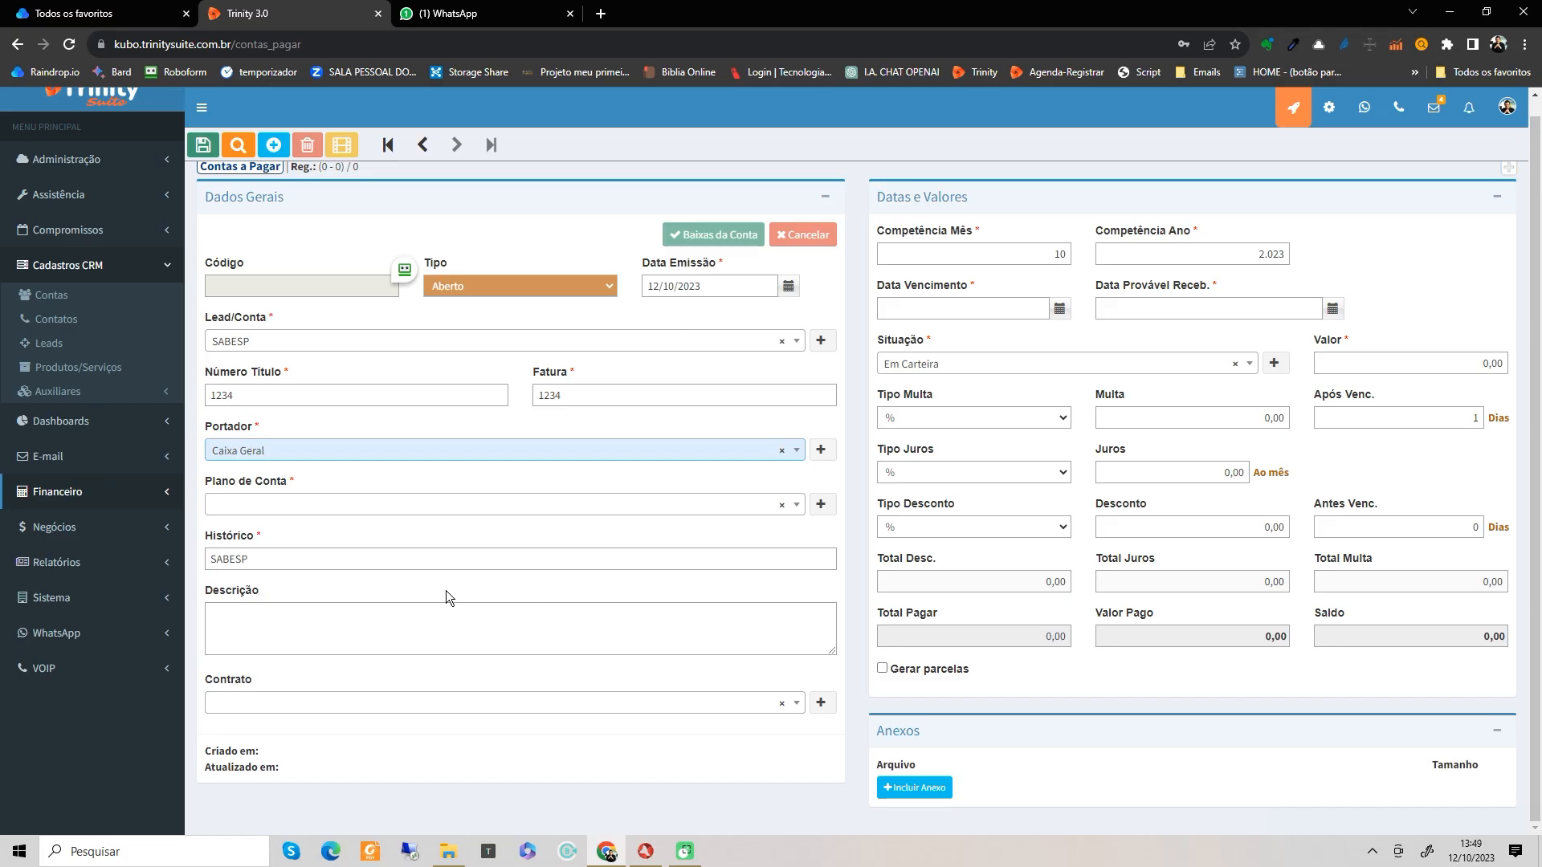
pyautogui.click(319, 450)
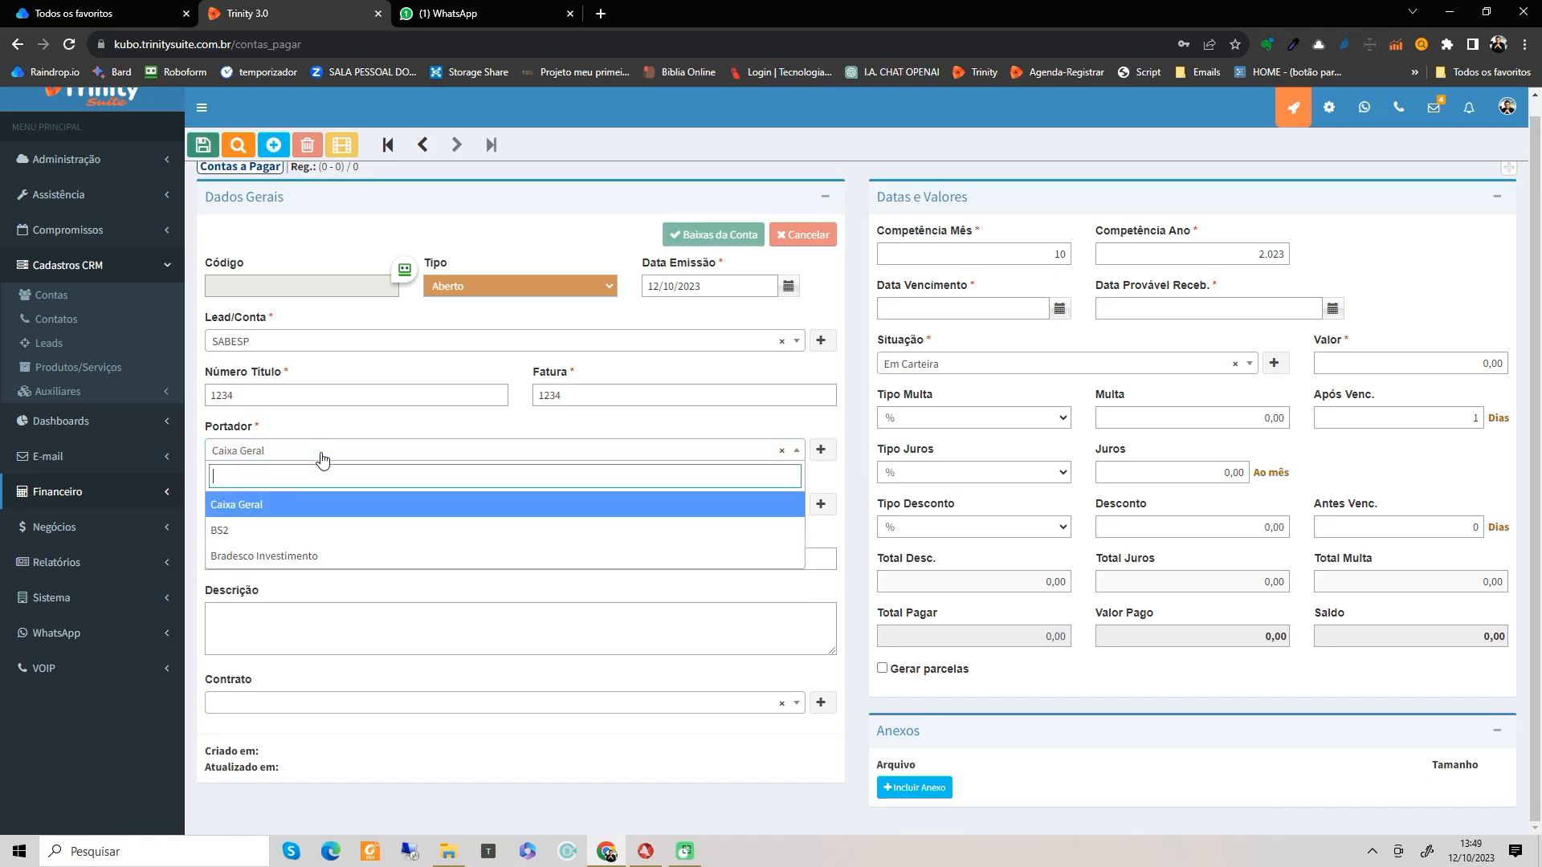
pyautogui.click(320, 531)
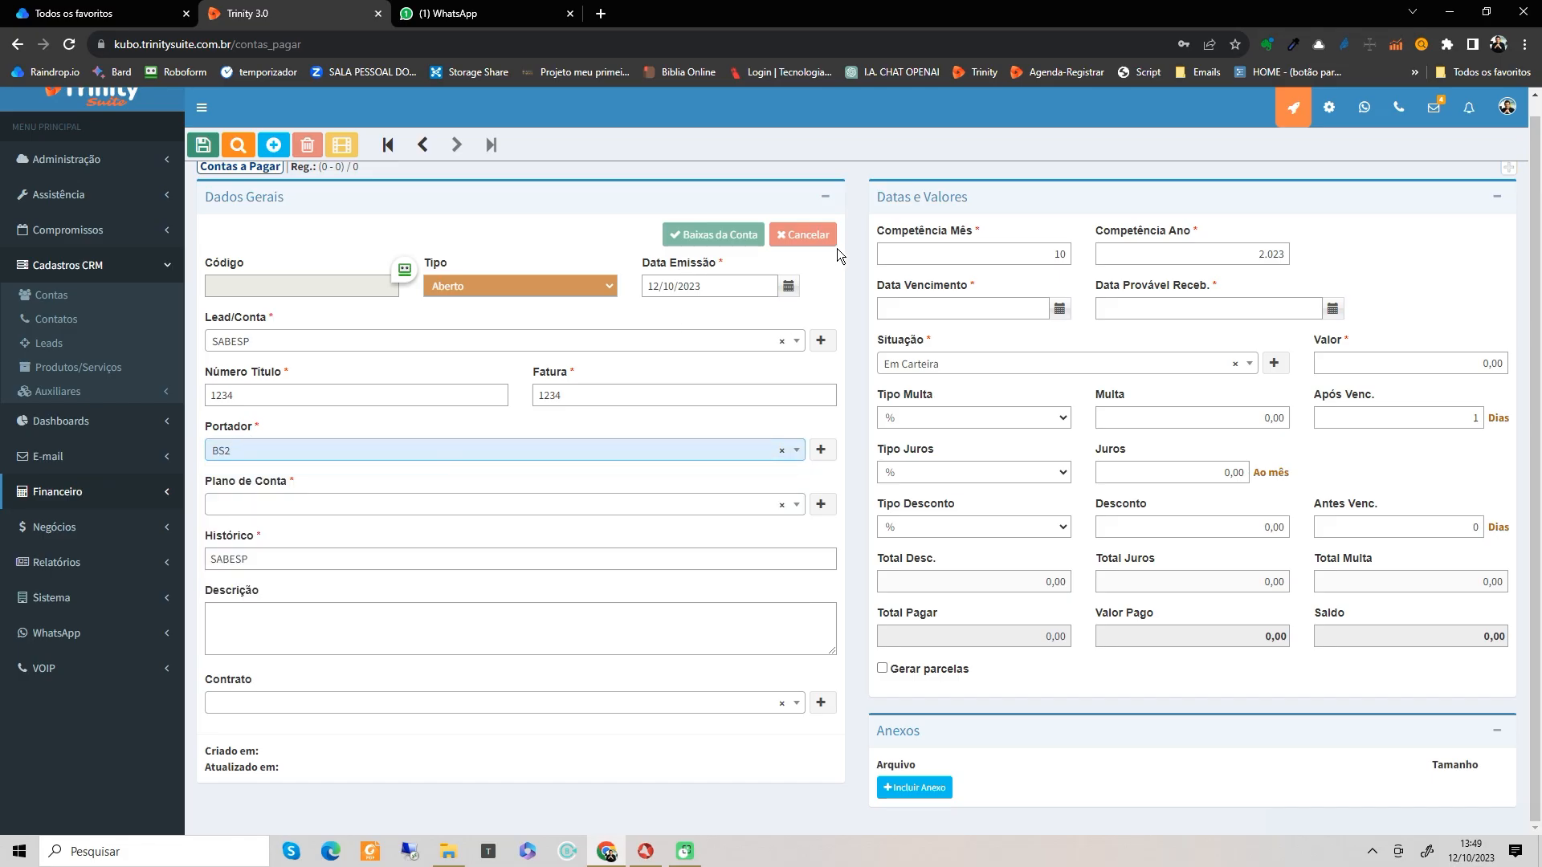
# Step: Search the Plano de Conta choices for AGUA and for ALU, and close the list without choosing an account
pyautogui.click(330, 506)
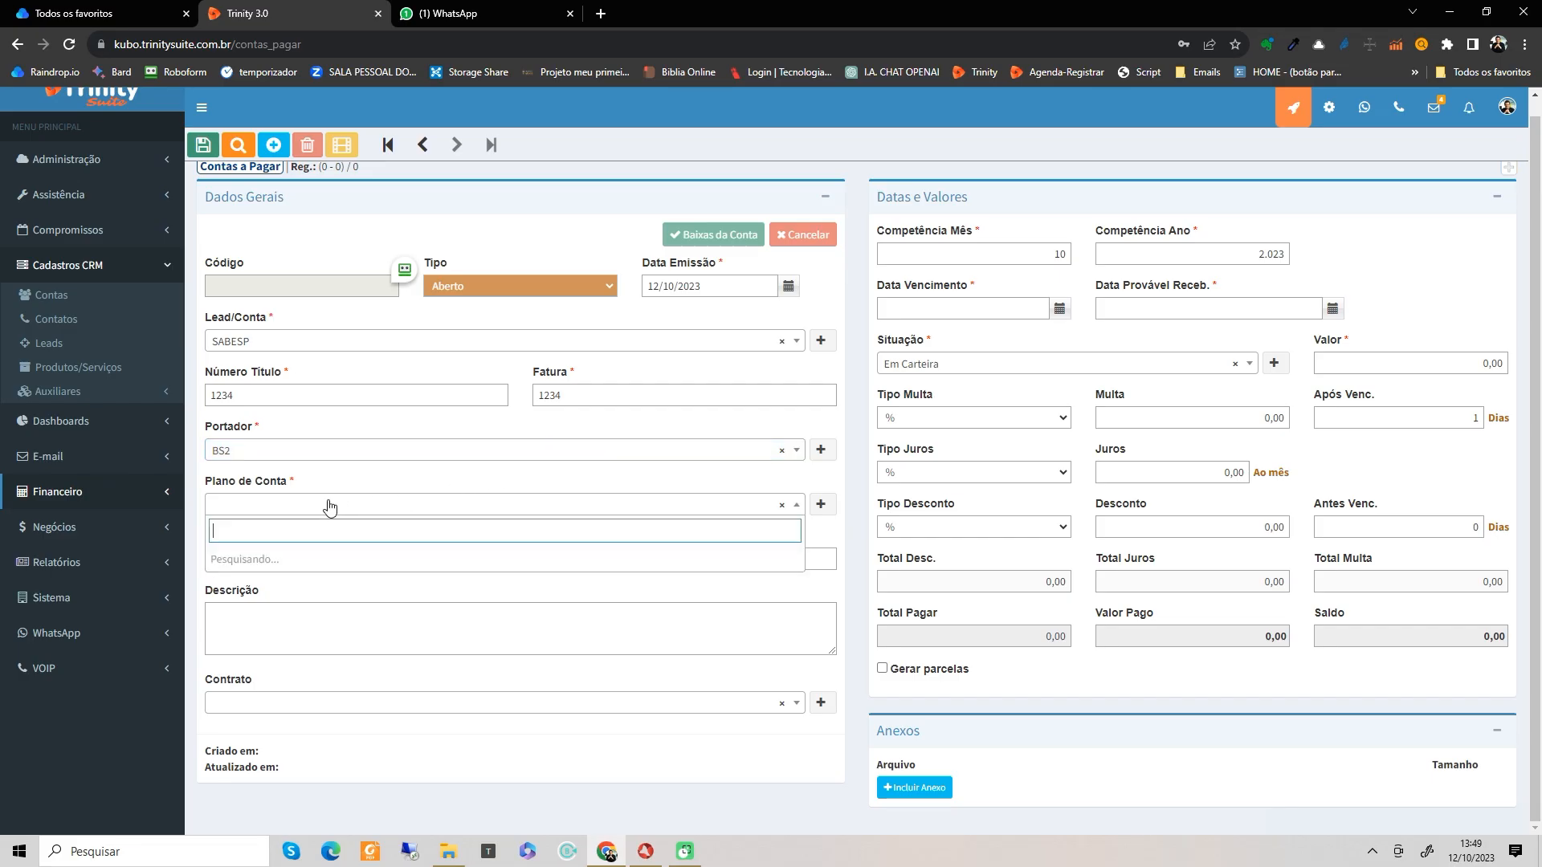
pyautogui.write('AG')
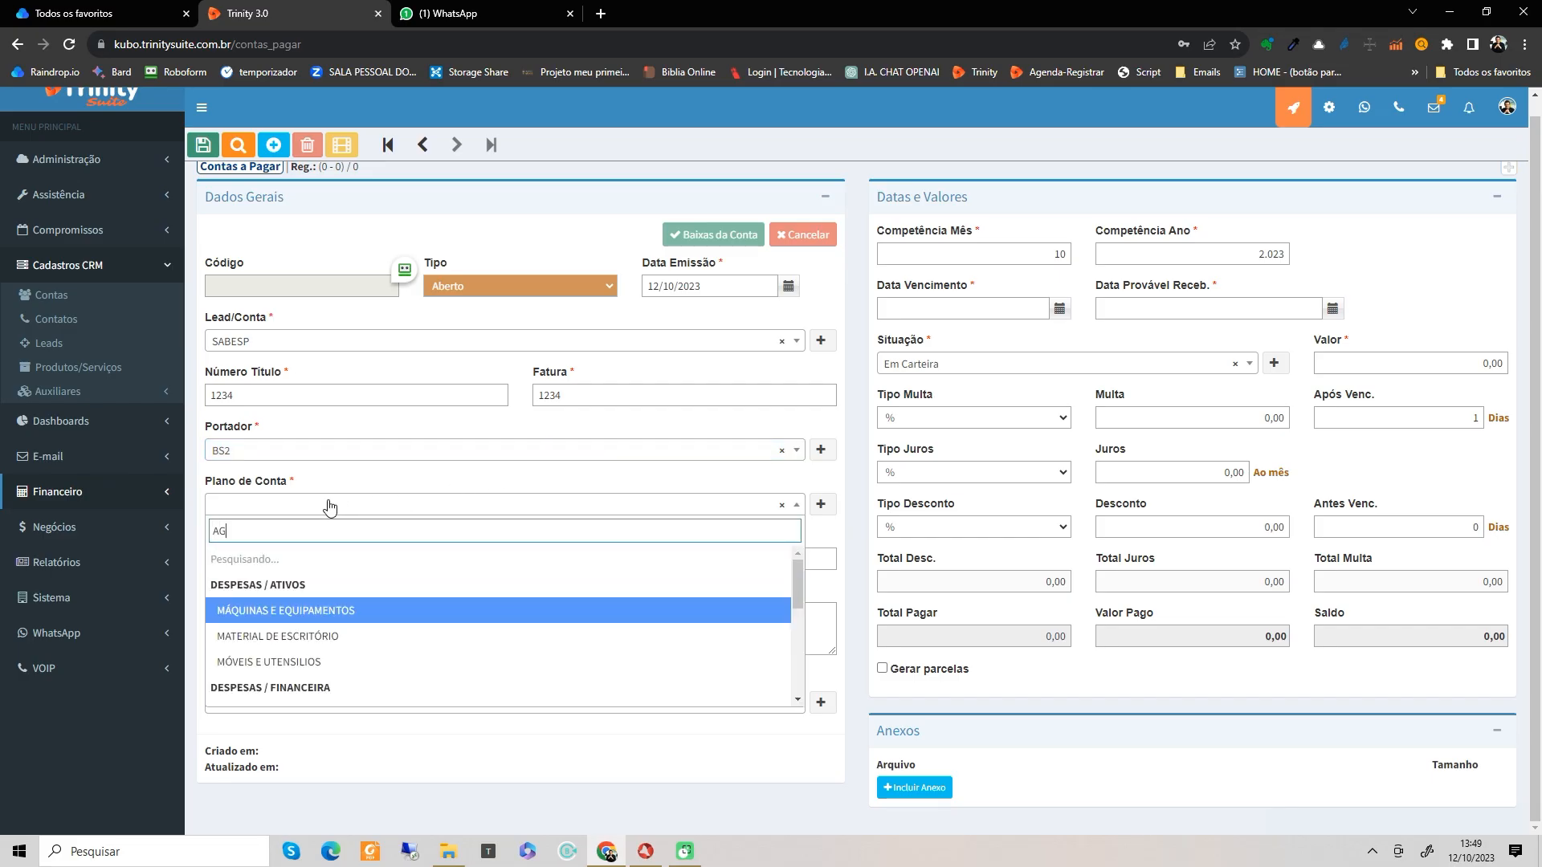
pyautogui.write('UA')
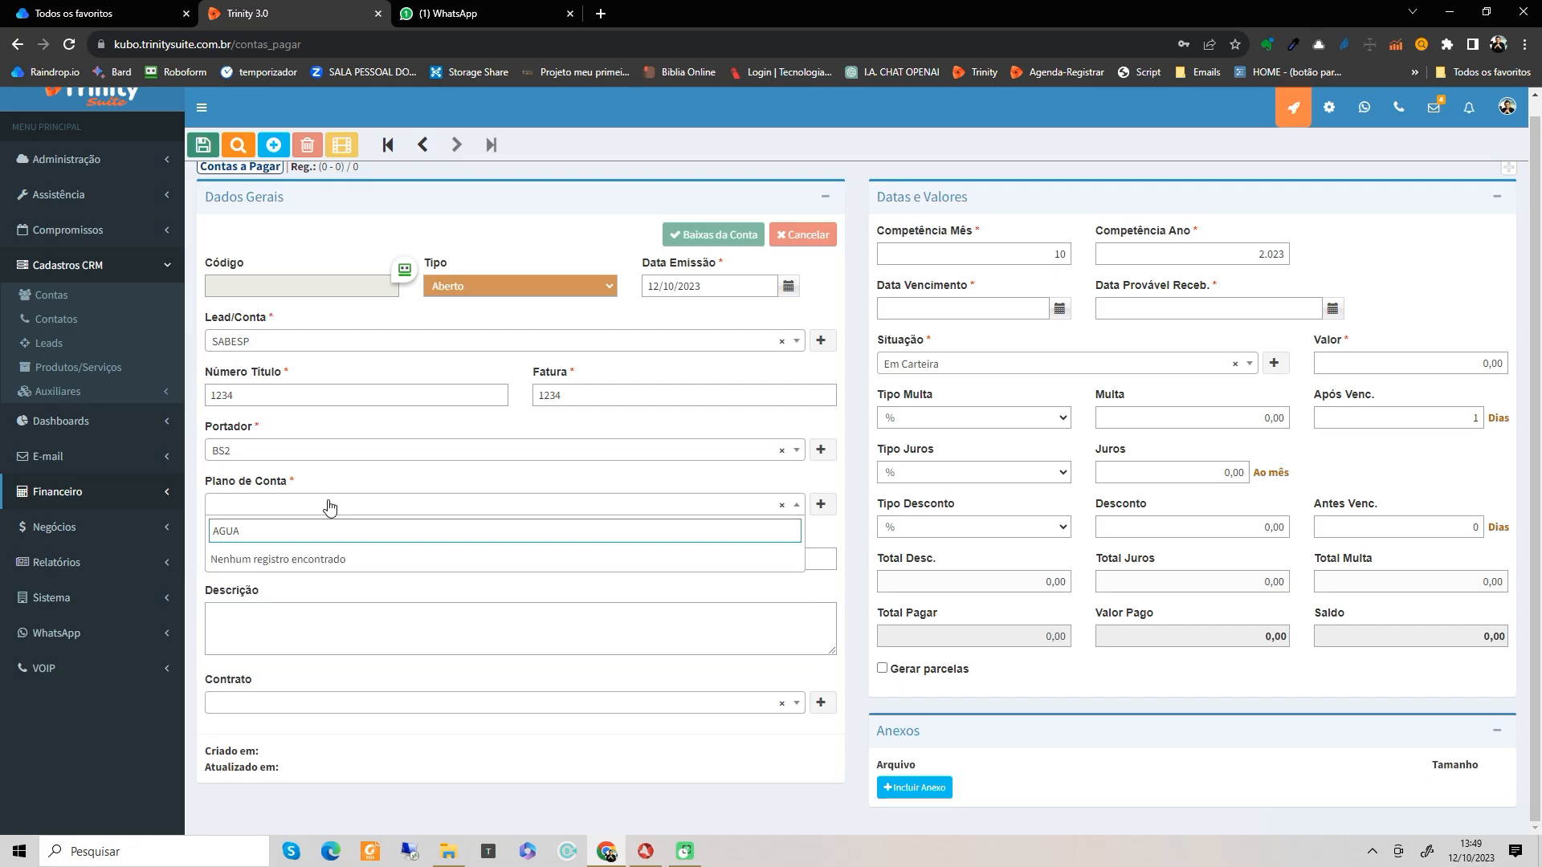
pyautogui.press('BackSpace')
pyautogui.press('BackSpace')
pyautogui.press('BackSpace')
pyautogui.press('BackSpace')
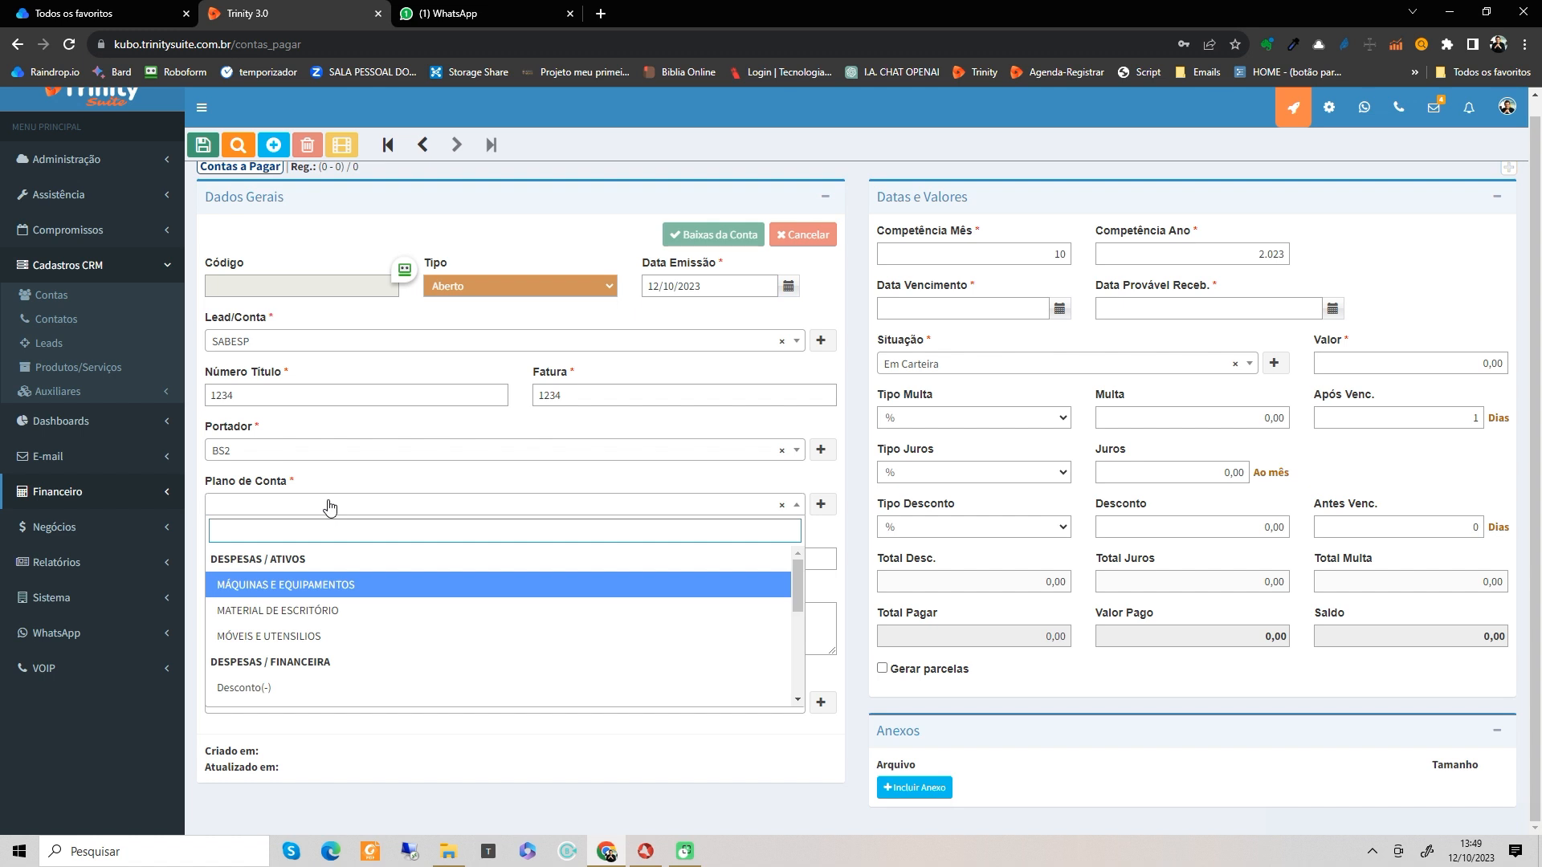
pyautogui.write('ALU')
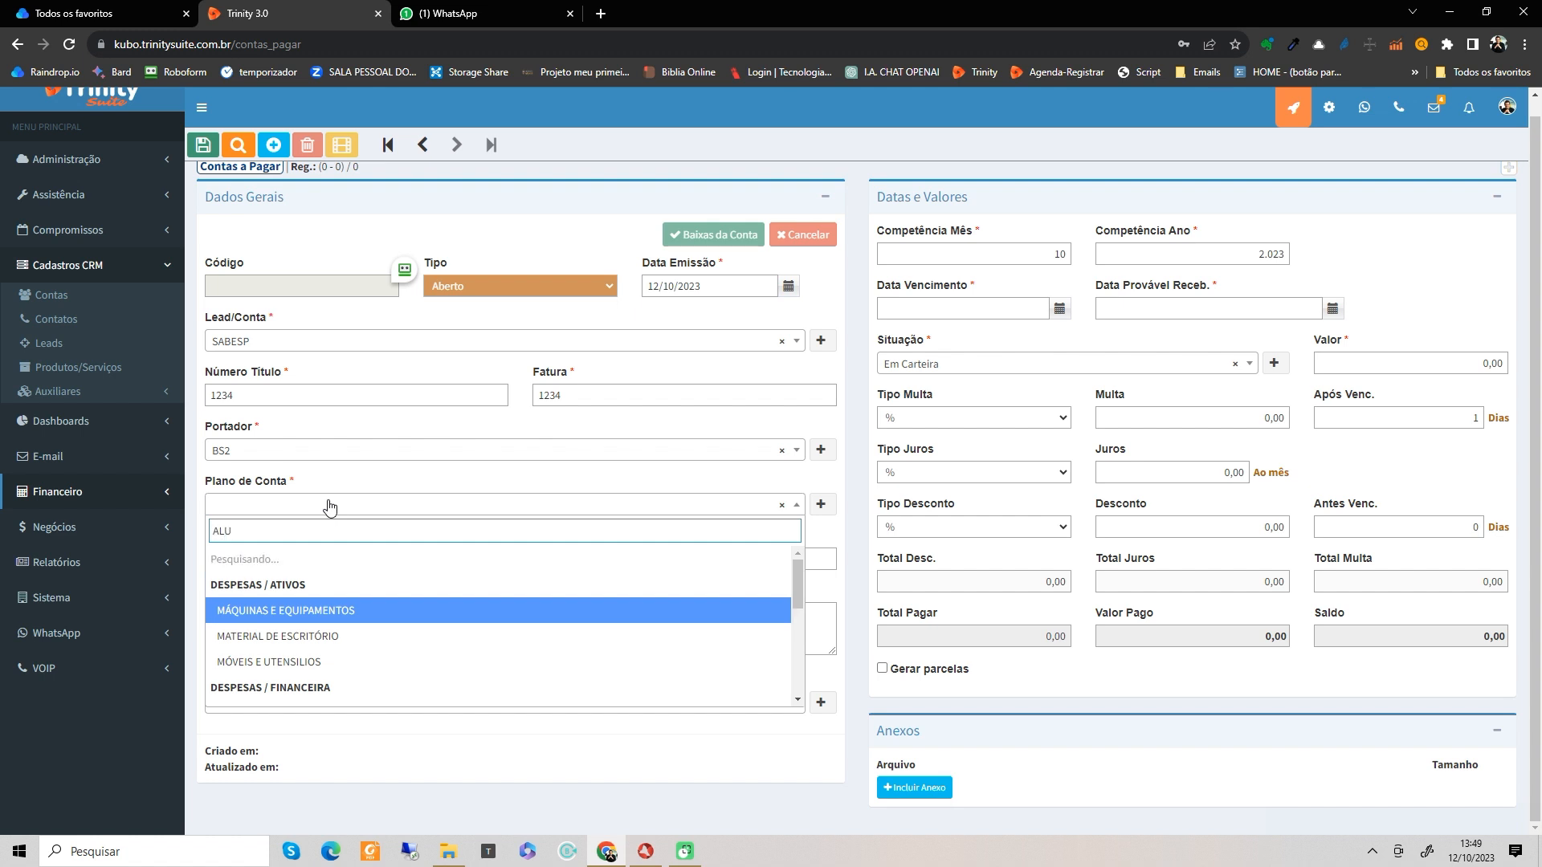
pyautogui.press('BackSpace')
pyautogui.press('BackSpace')
pyautogui.press('BackSpace')
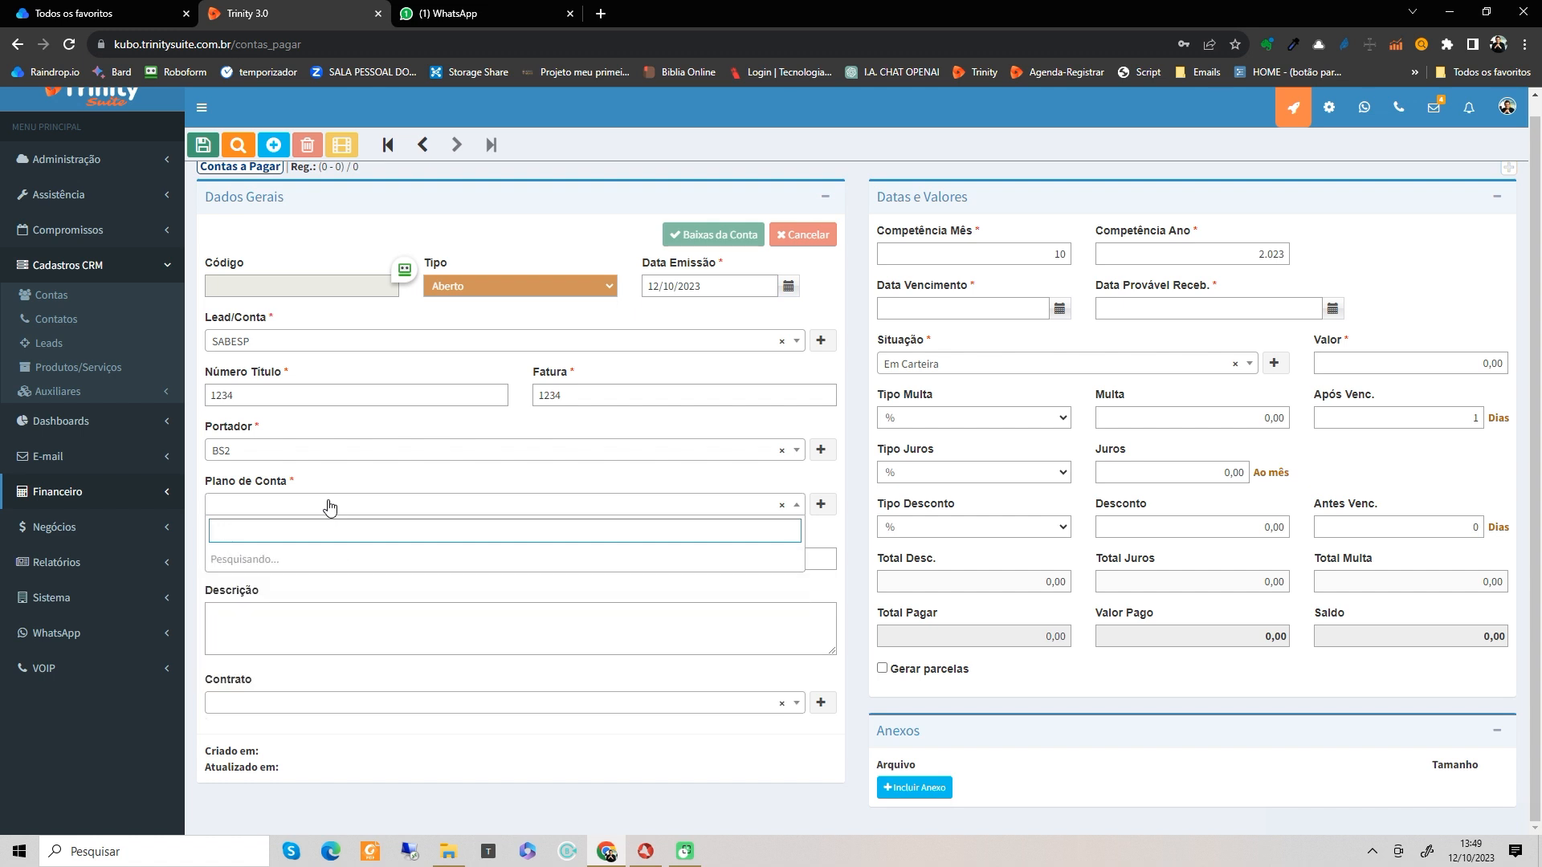
pyautogui.click(451, 481)
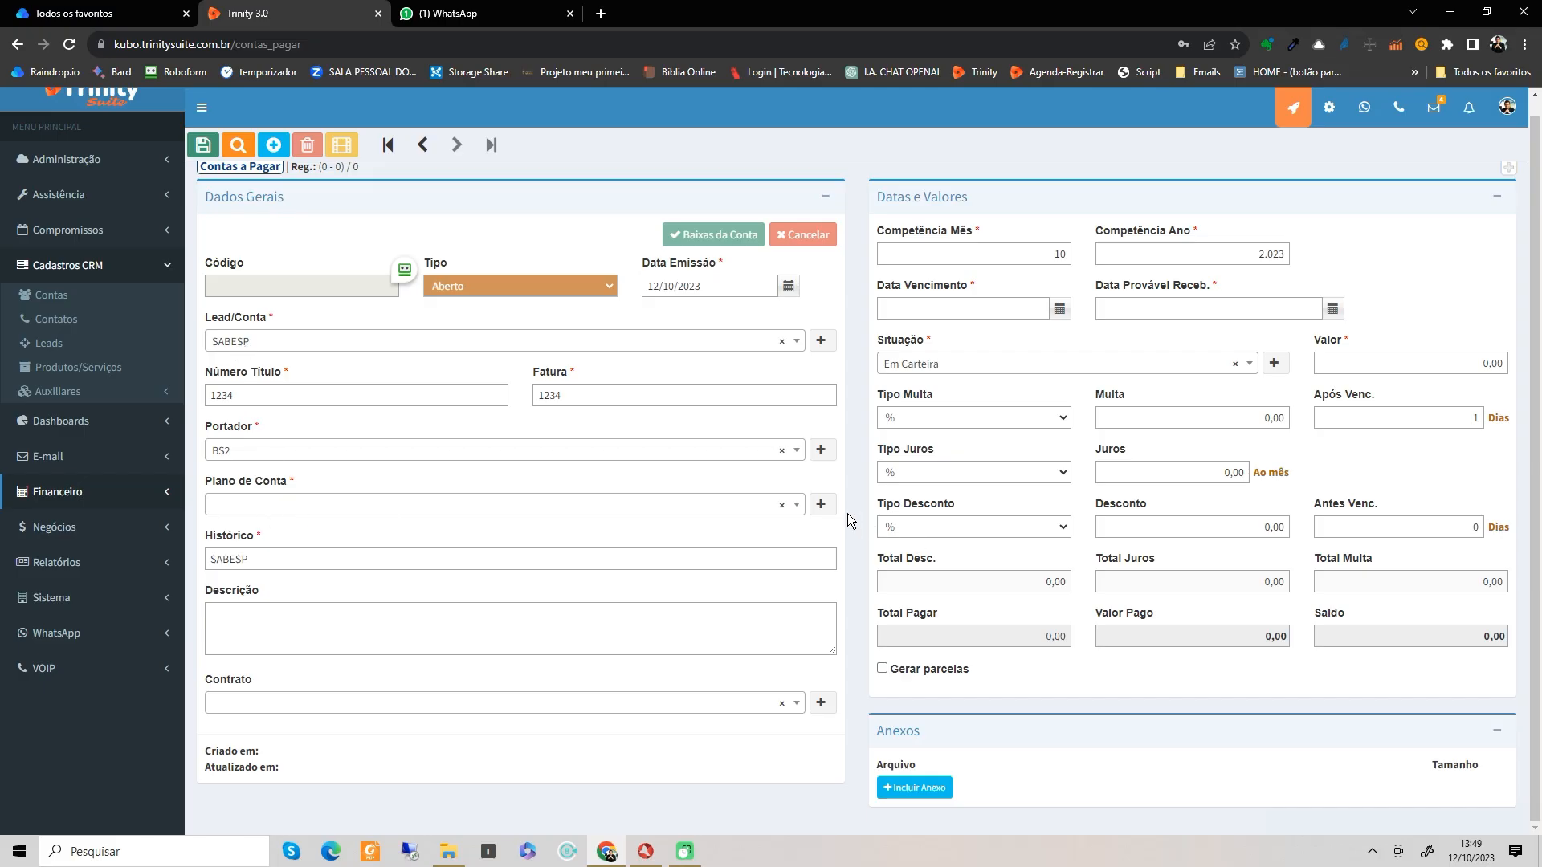
# Step: View the Plano de Contas tree from the payable, close it and expand the Financeiro section
pyautogui.click(820, 503)
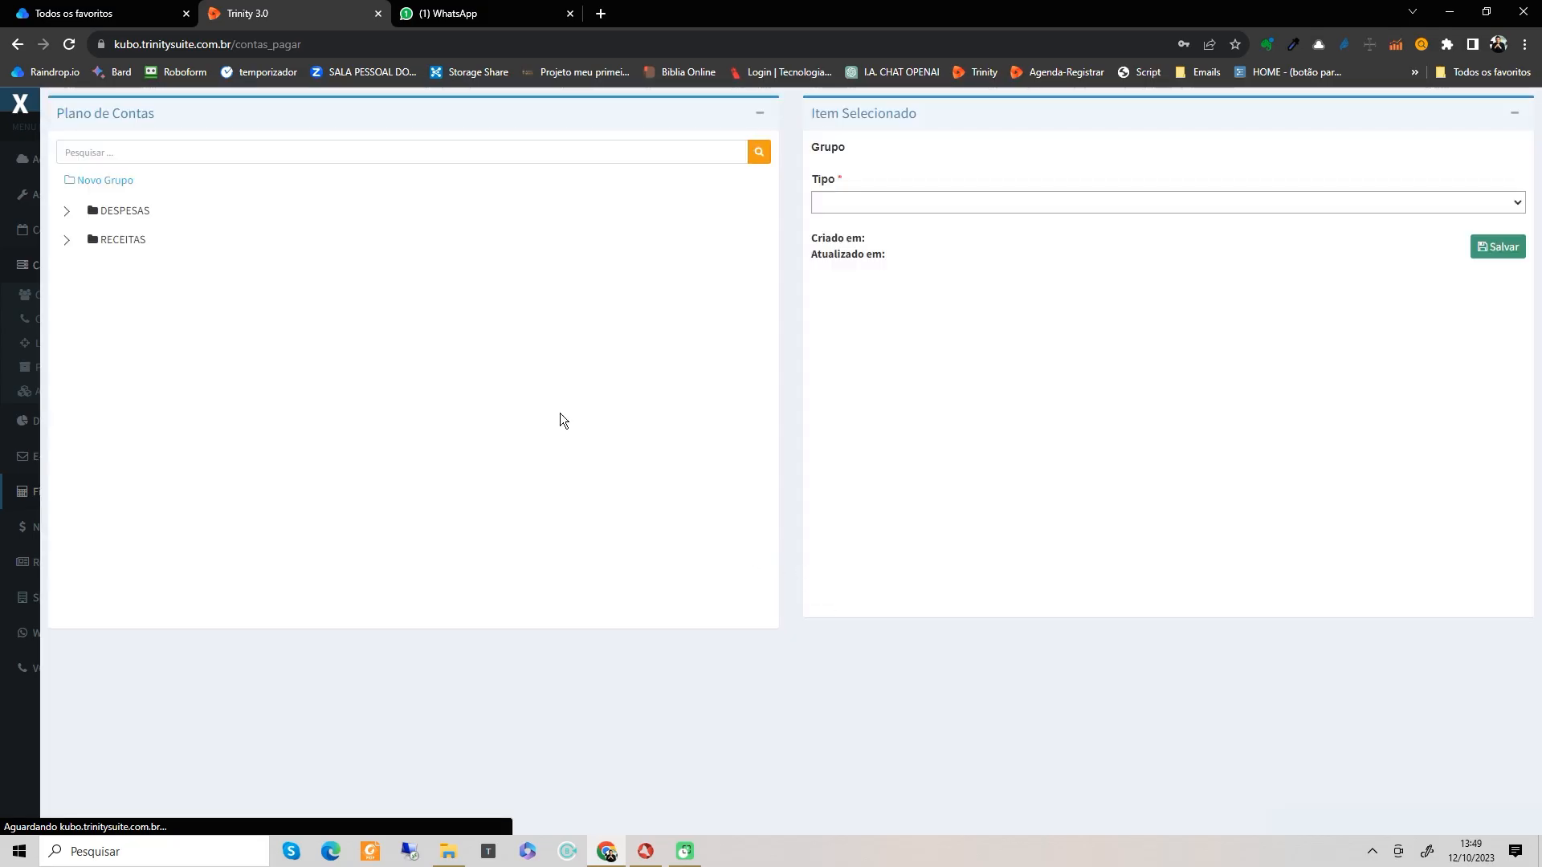
pyautogui.click(21, 104)
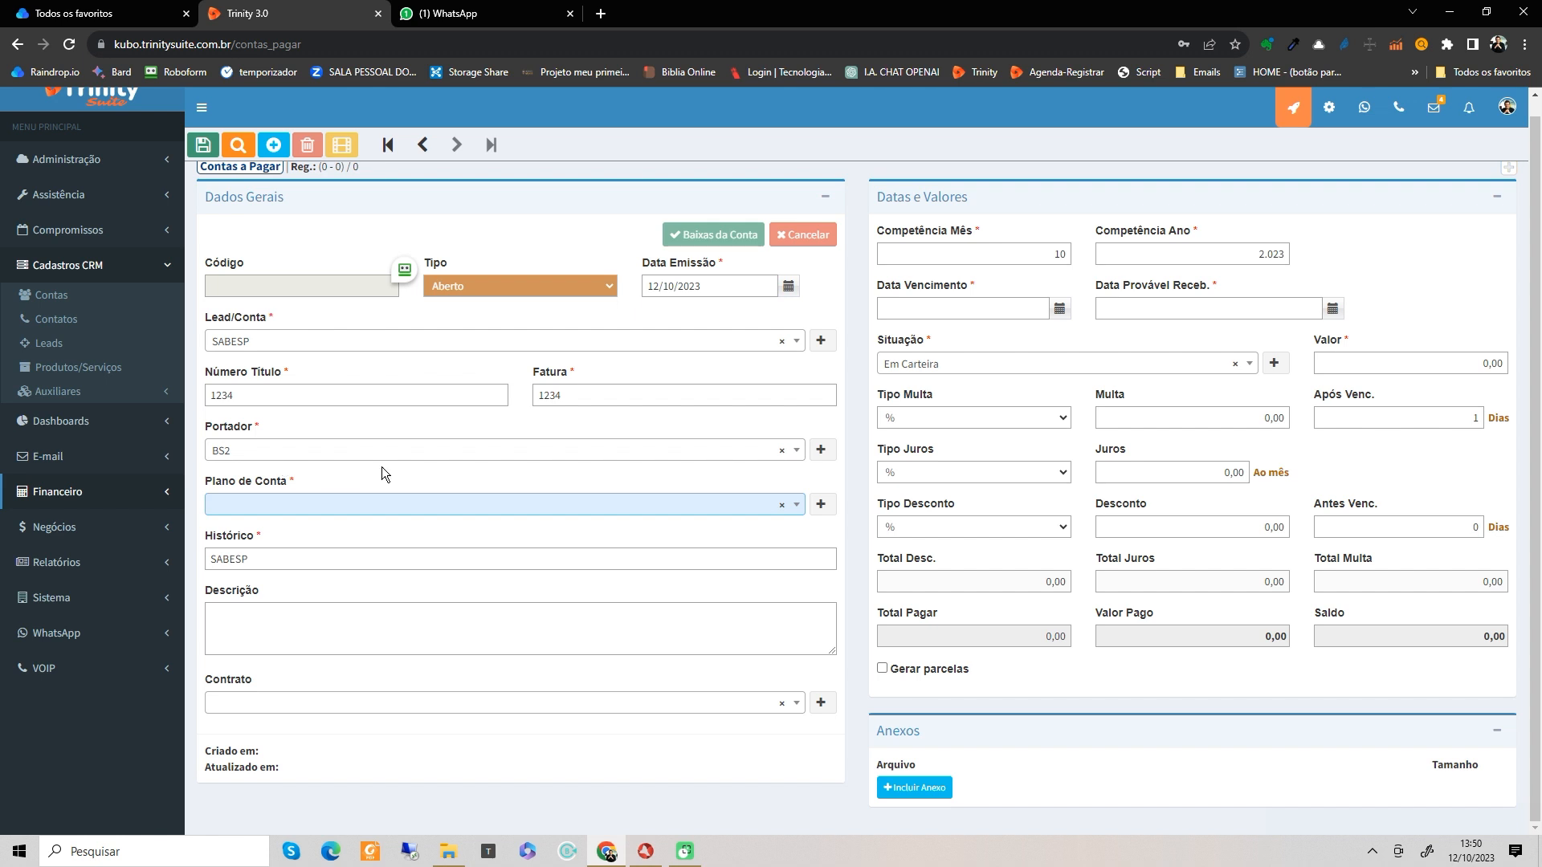
pyautogui.click(169, 498)
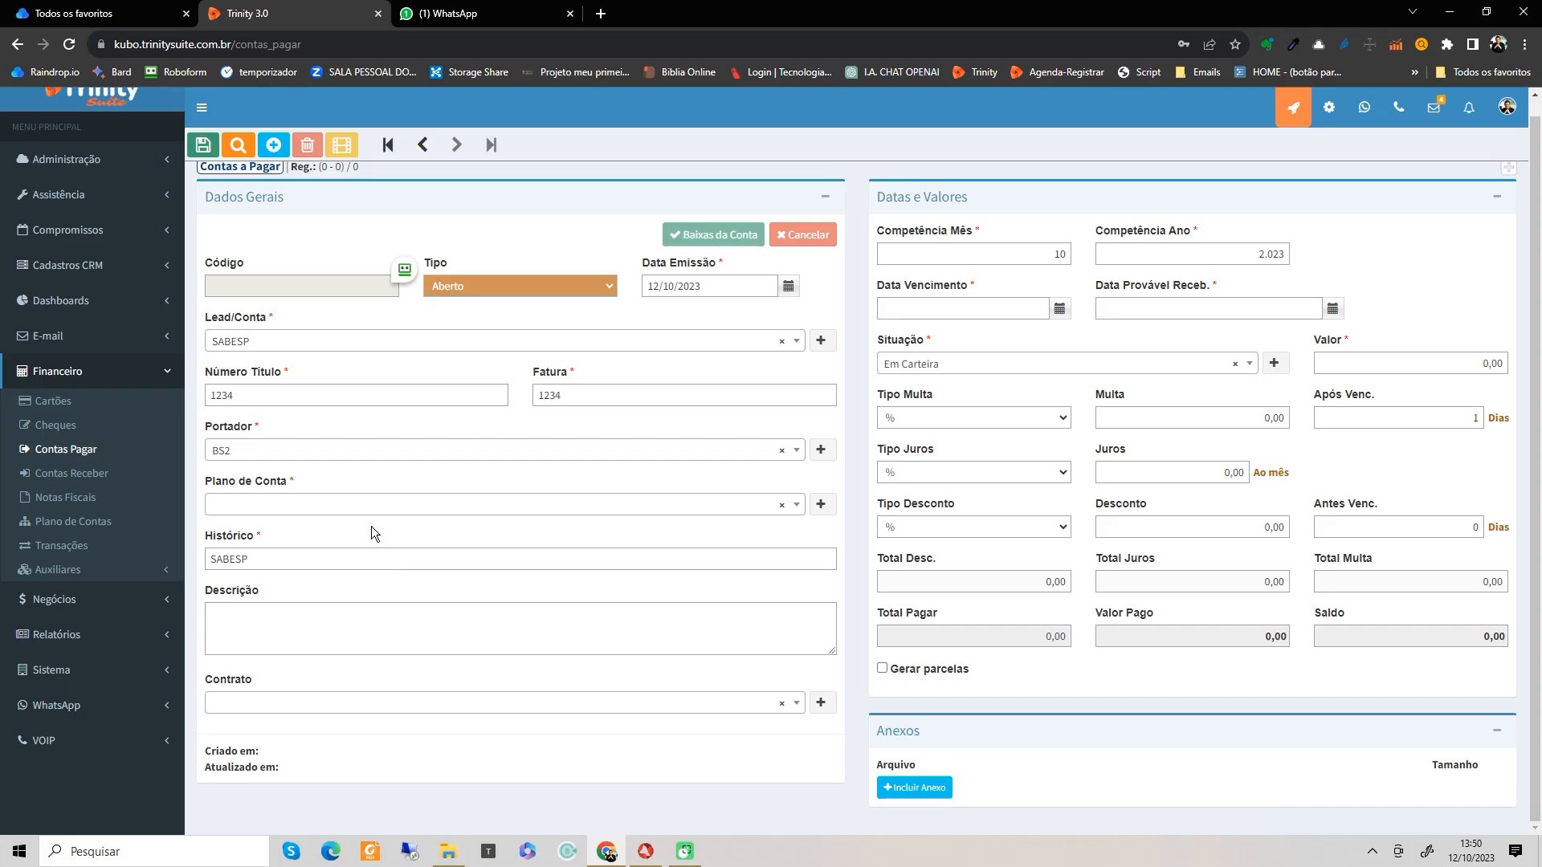
# Step: Open the Plano de Contas from the payable and add an analytical account ÁGUA under DESPESAS / ALOCAÇÃO
pyautogui.click(820, 503)
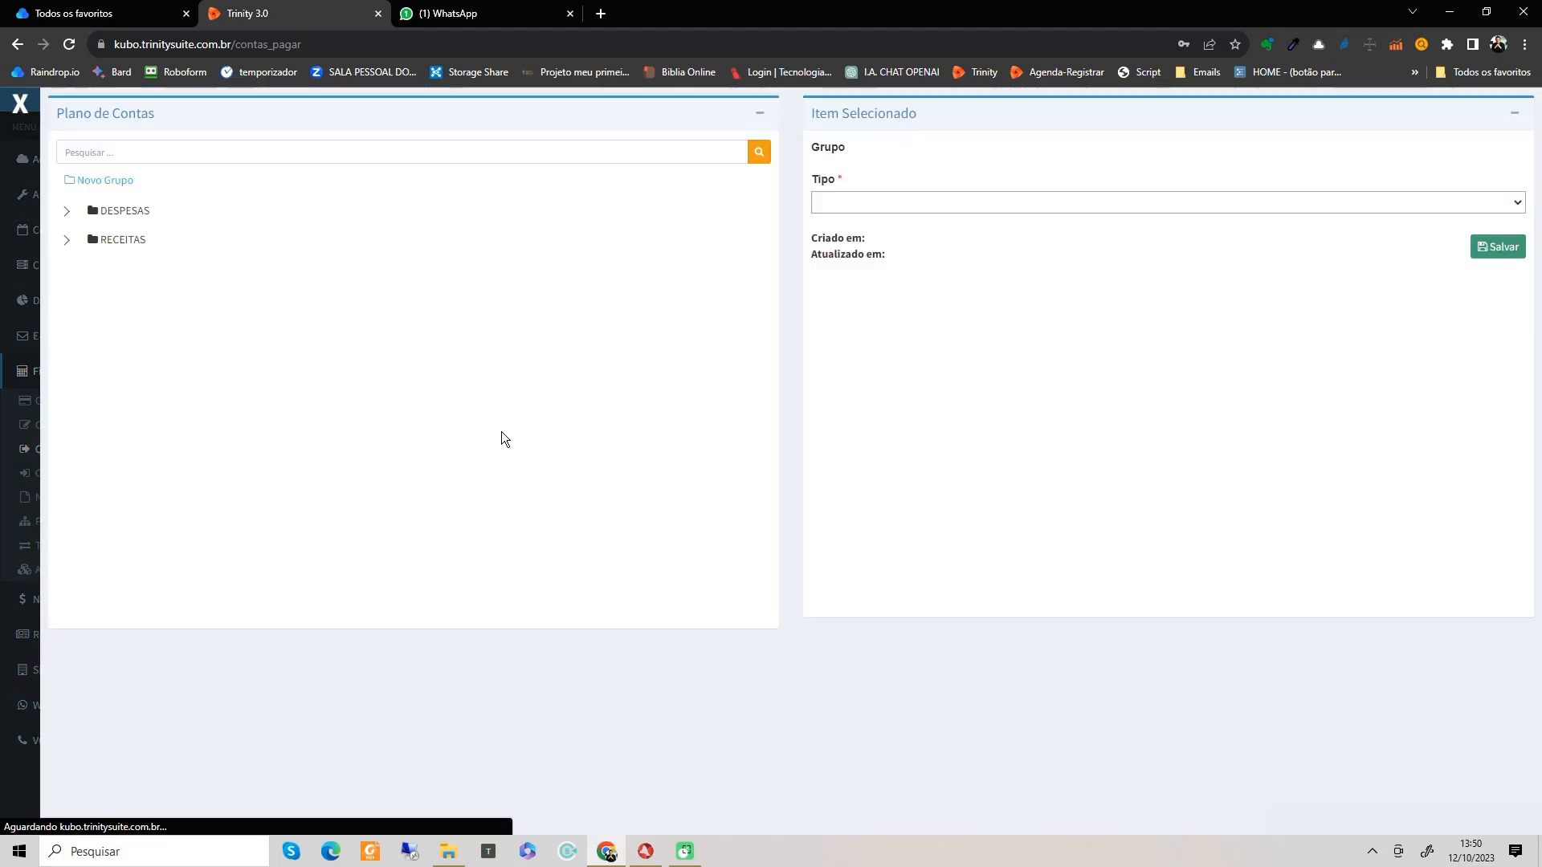
pyautogui.click(69, 209)
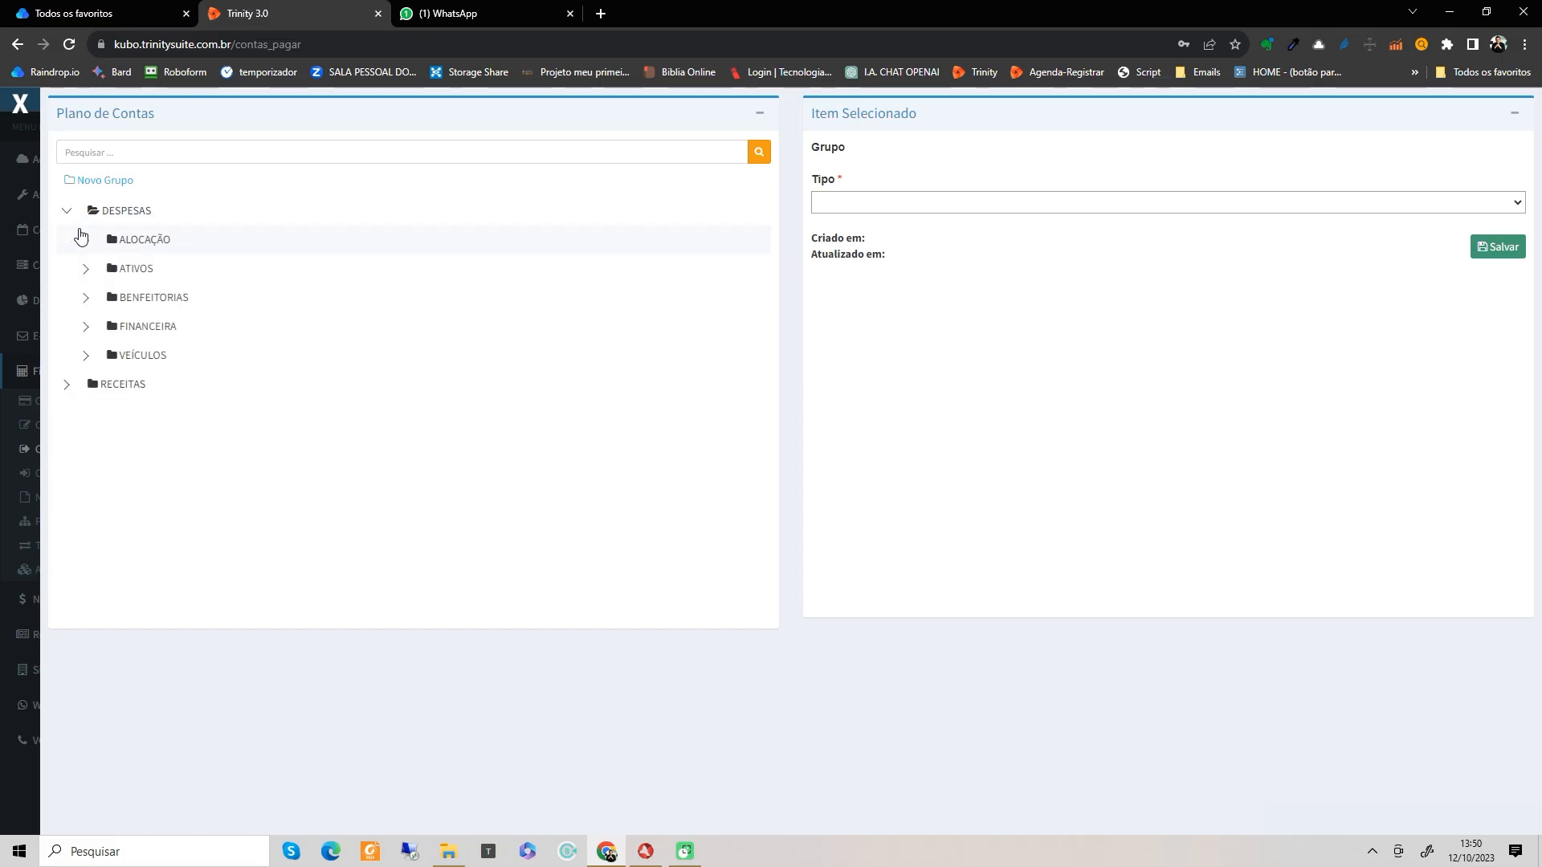
pyautogui.click(86, 239)
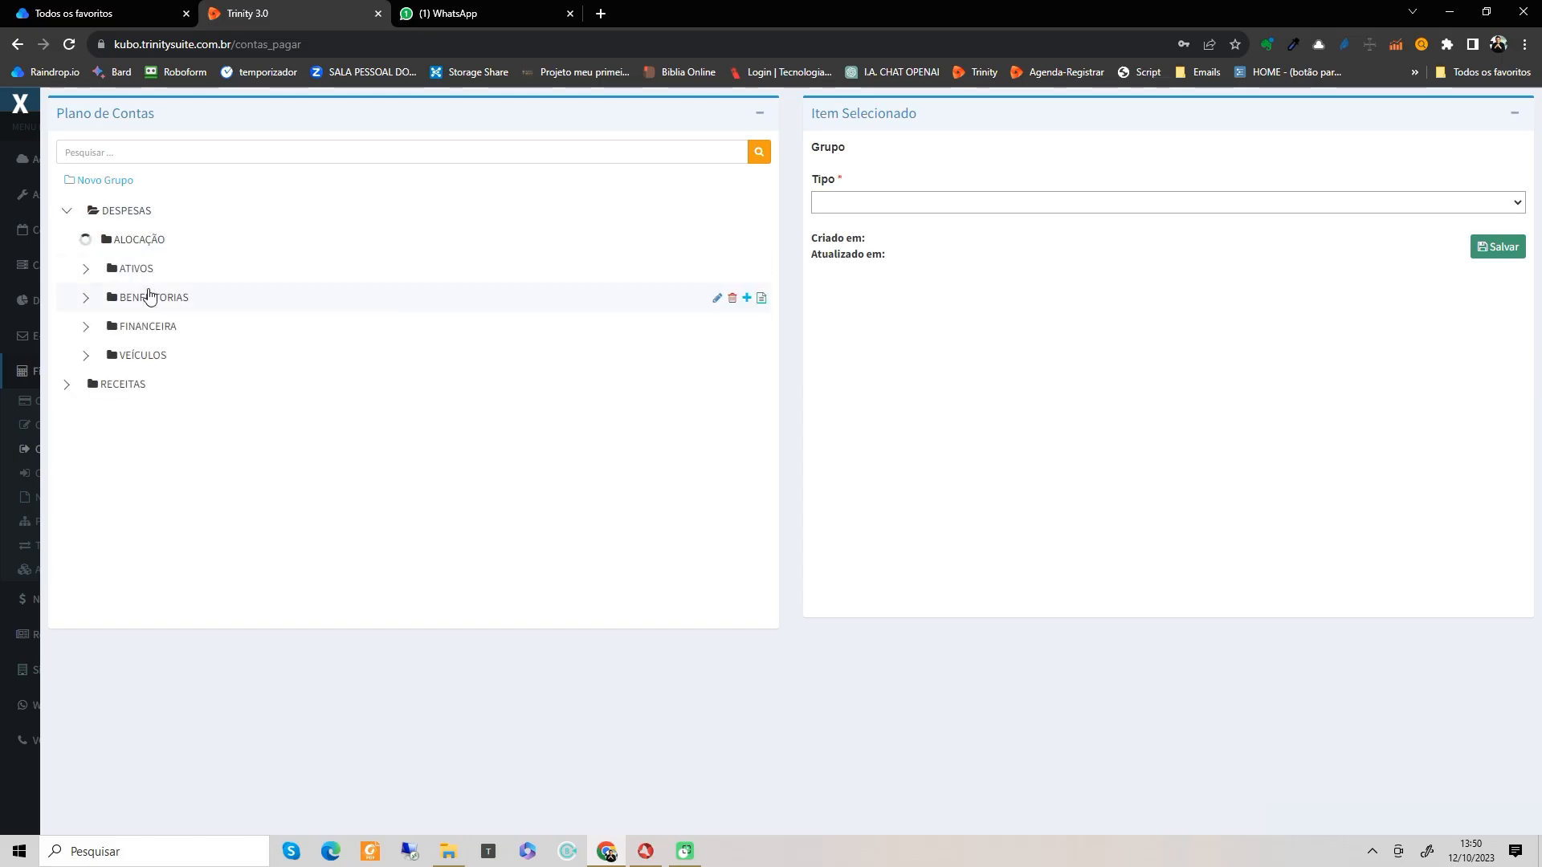
pyautogui.click(146, 249)
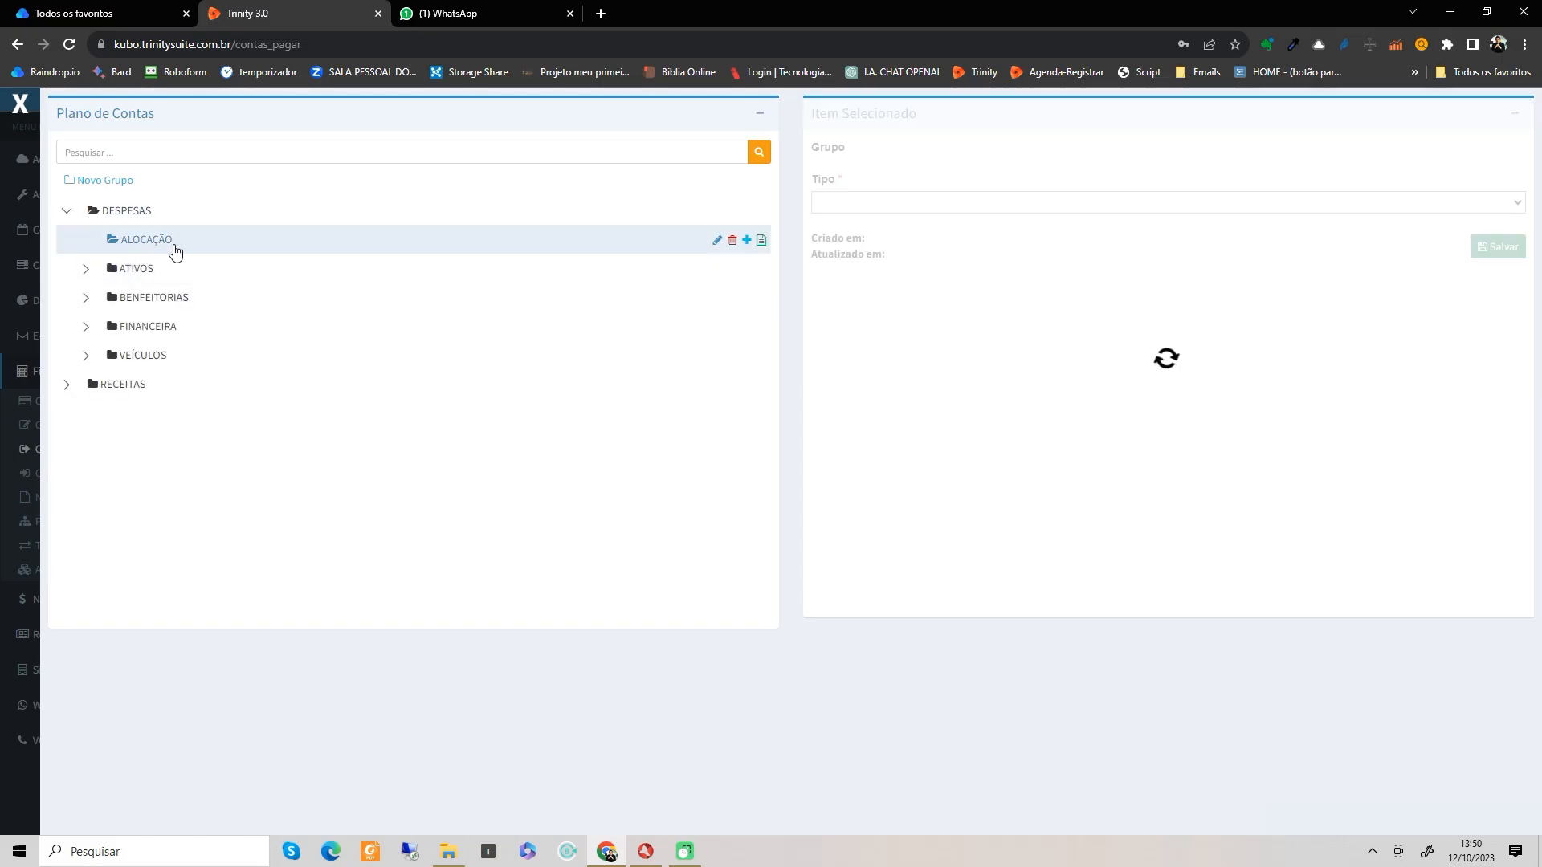
pyautogui.click(761, 241)
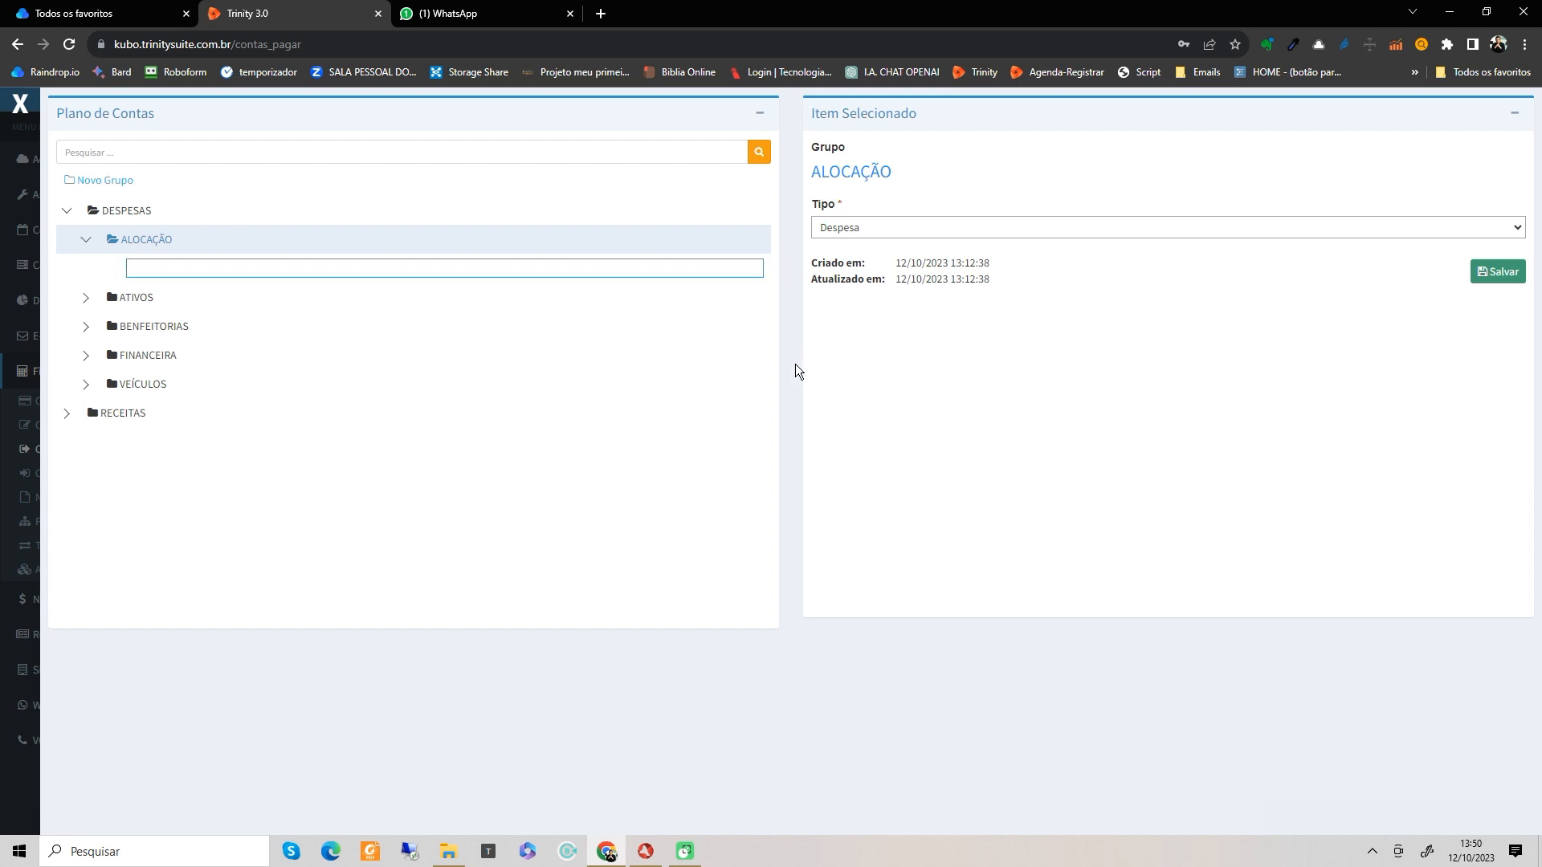
pyautogui.write('ÁGUA')
pyautogui.press('Return')
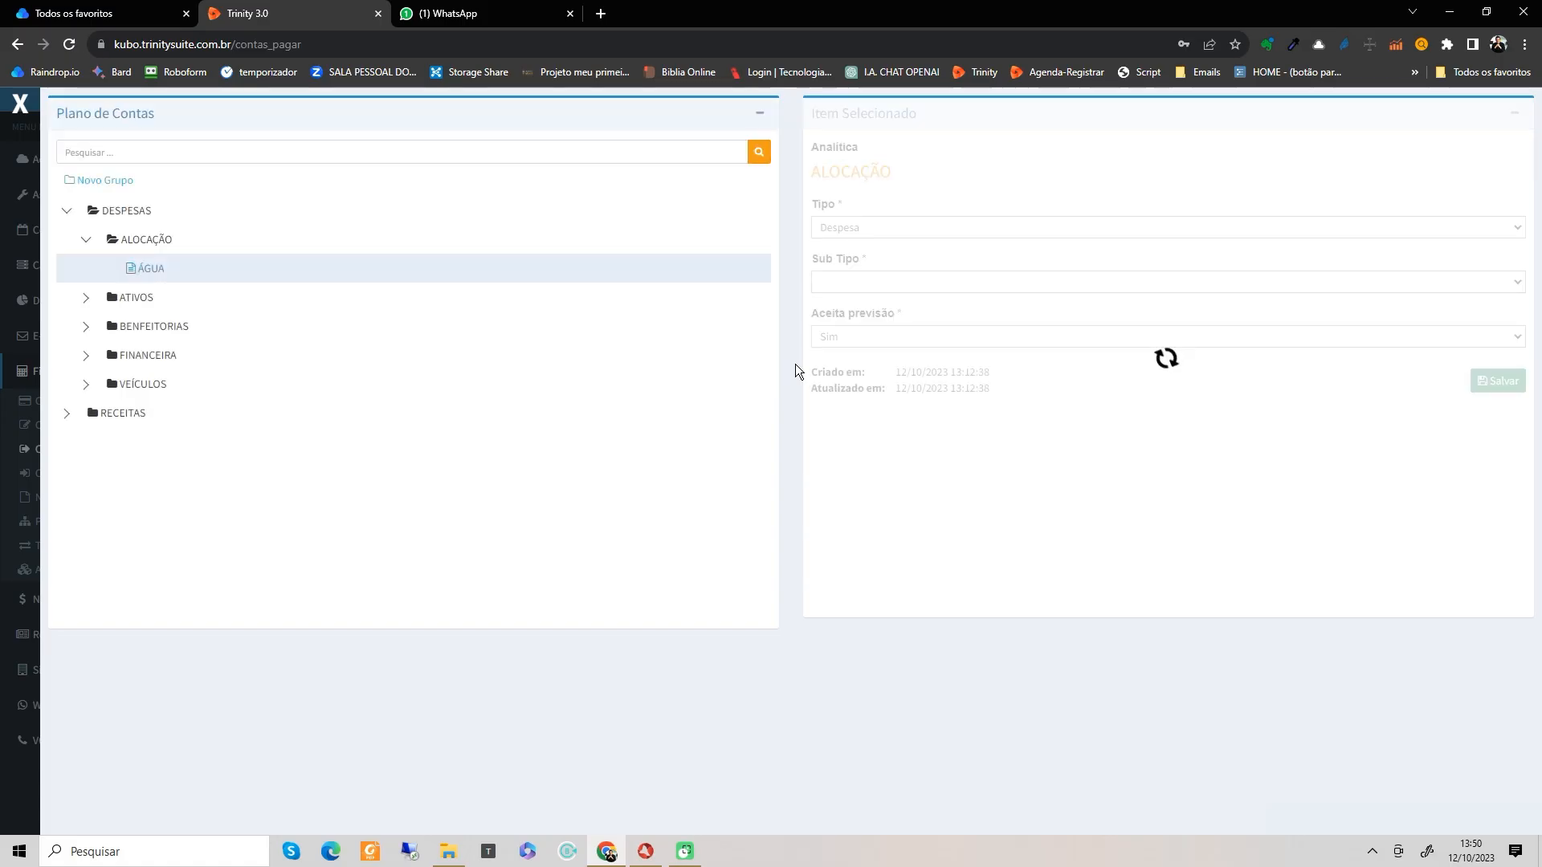
# Step: Add an analytical account LUZ to the ALOCAÇÃO group
pyautogui.click(760, 242)
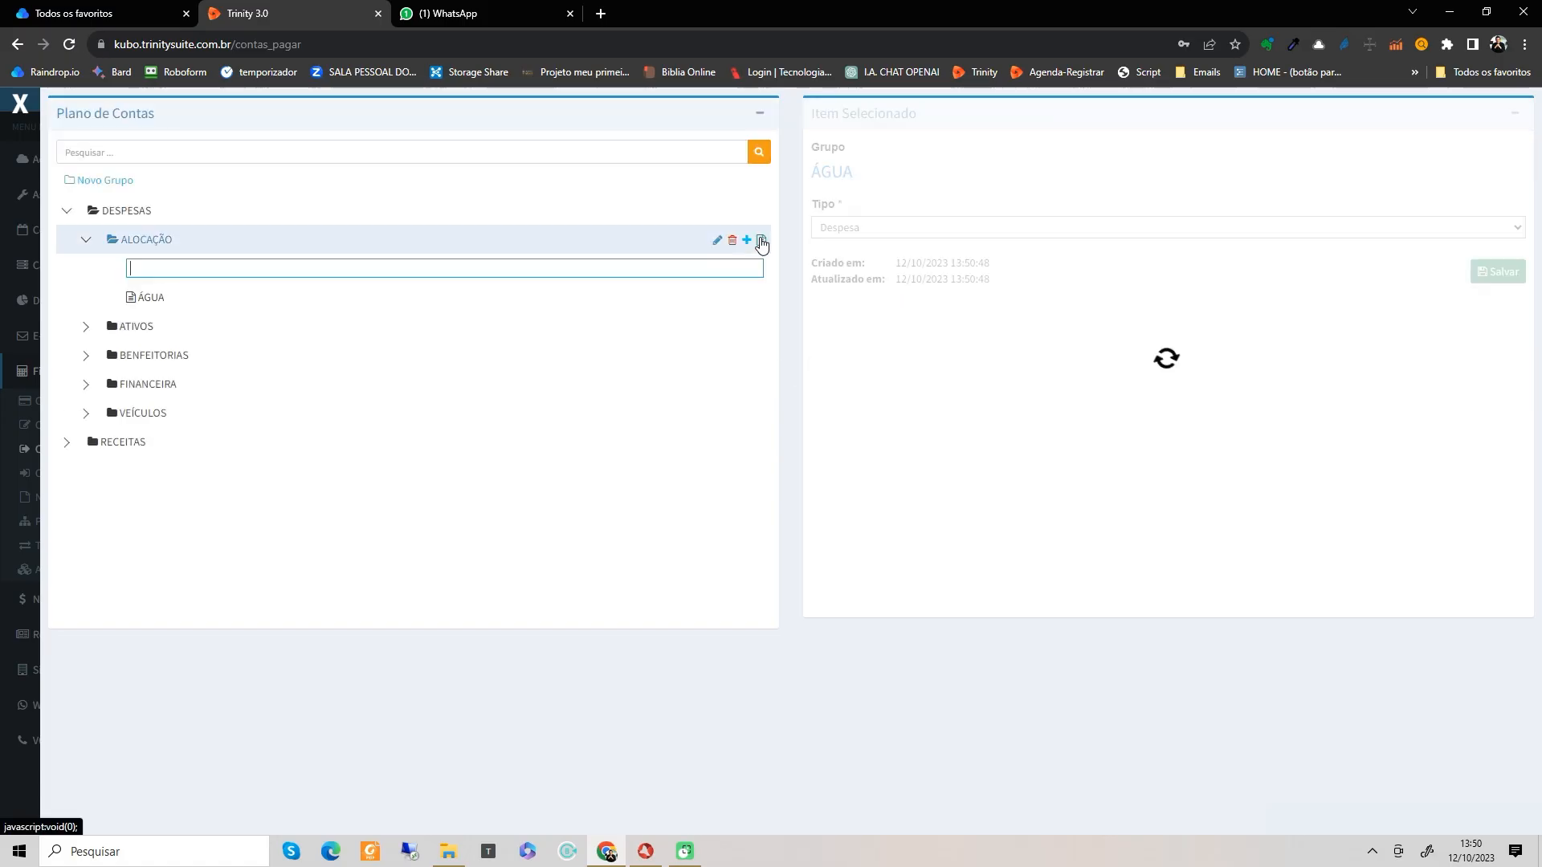
pyautogui.write('UZ')
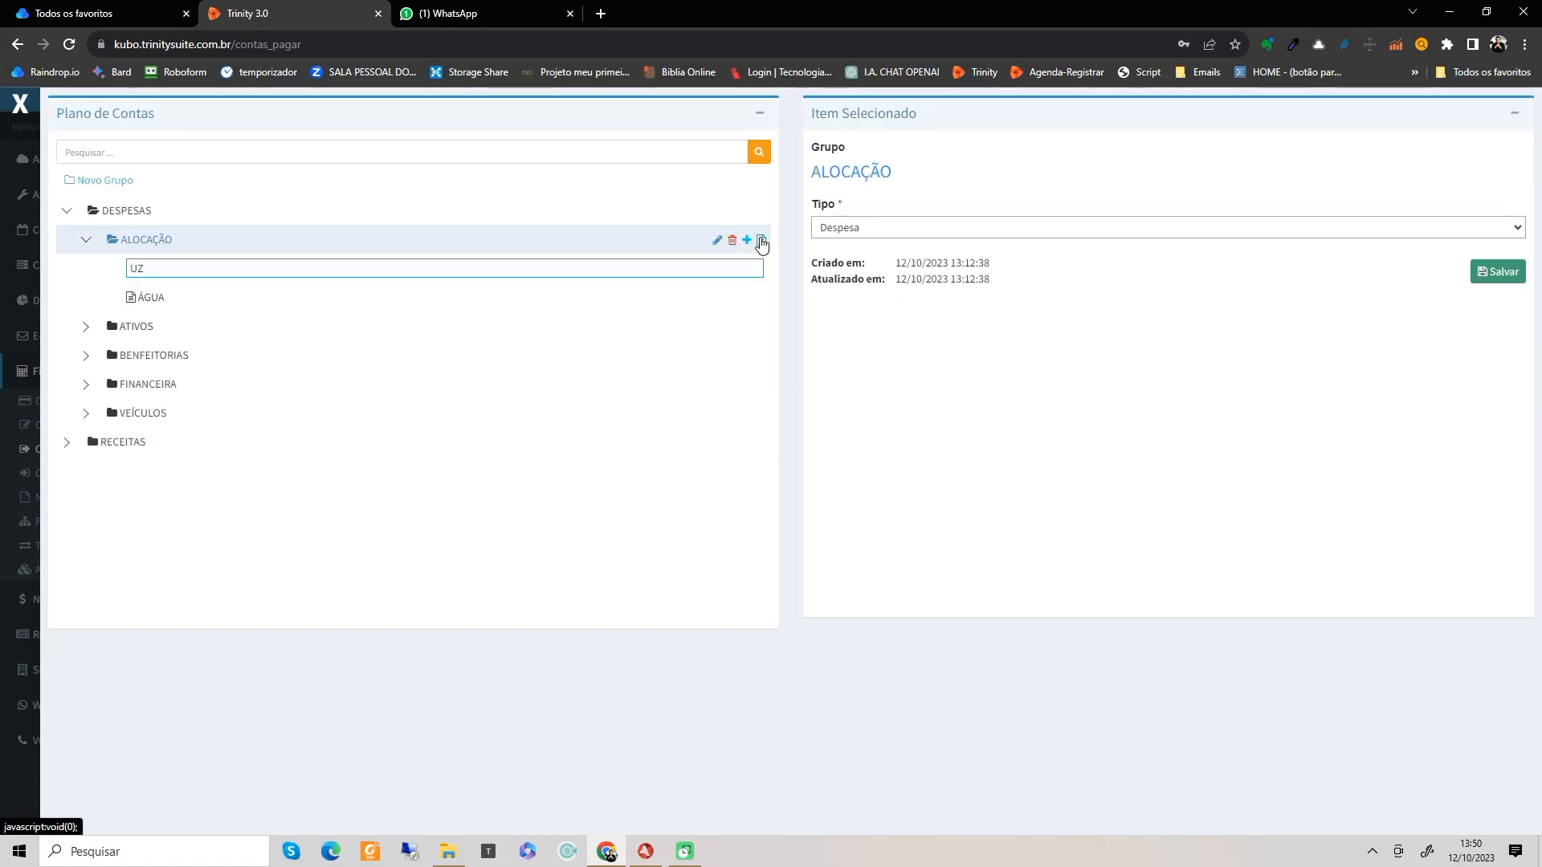
pyautogui.press('BackSpace')
pyautogui.press('BackSpace')
pyautogui.write('LUZ')
pyautogui.press('Return')
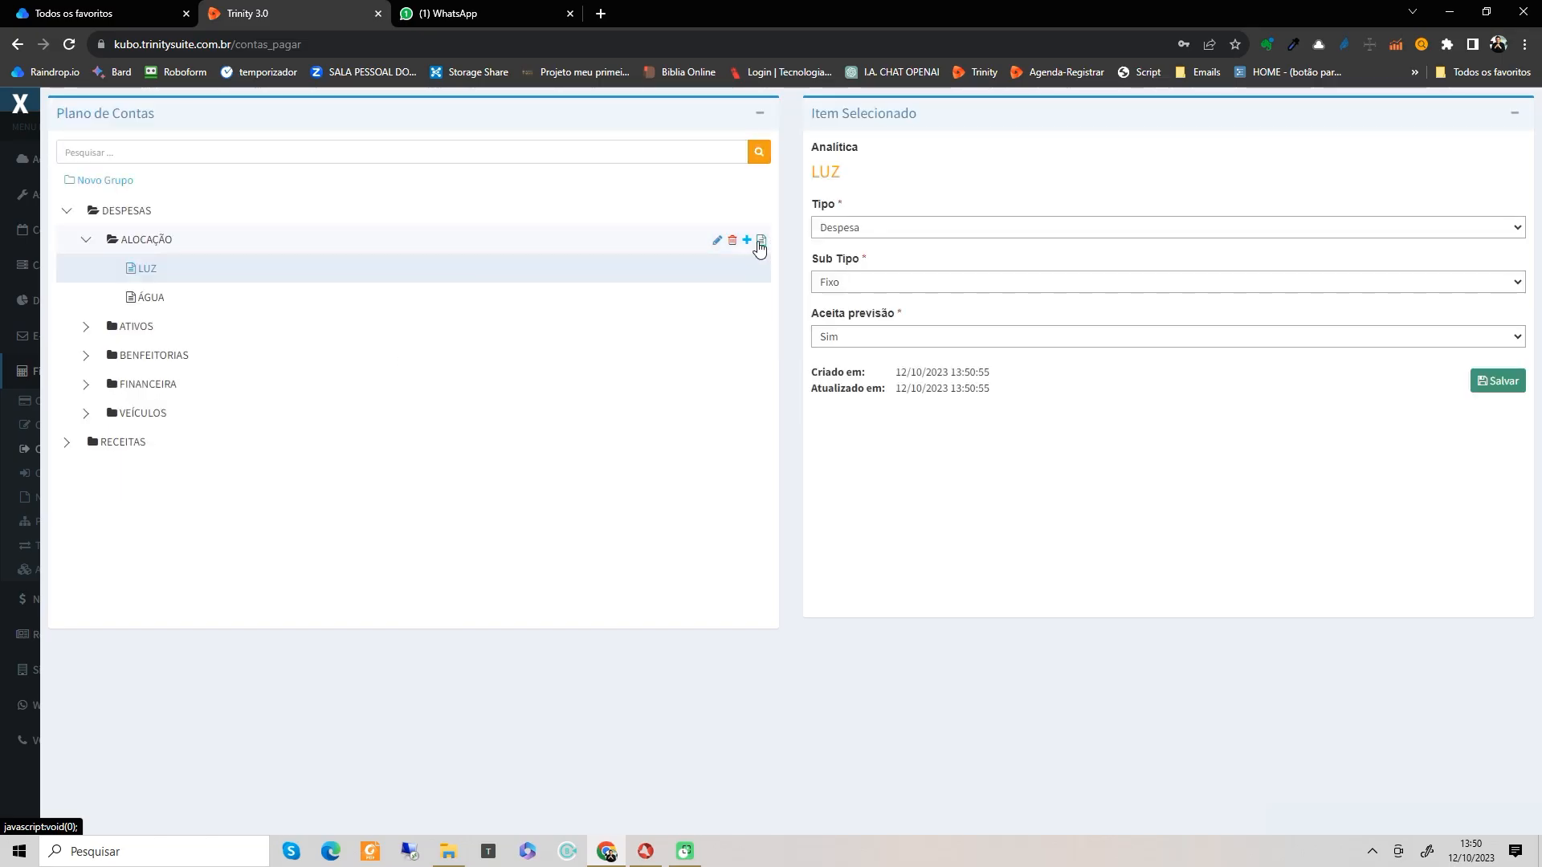
# Step: Add an analytical account ALUGUEL to the ALOCAÇÃO group and view the details of LUZ and ÁGUA
pyautogui.click(761, 242)
pyautogui.write('ALUGUEL')
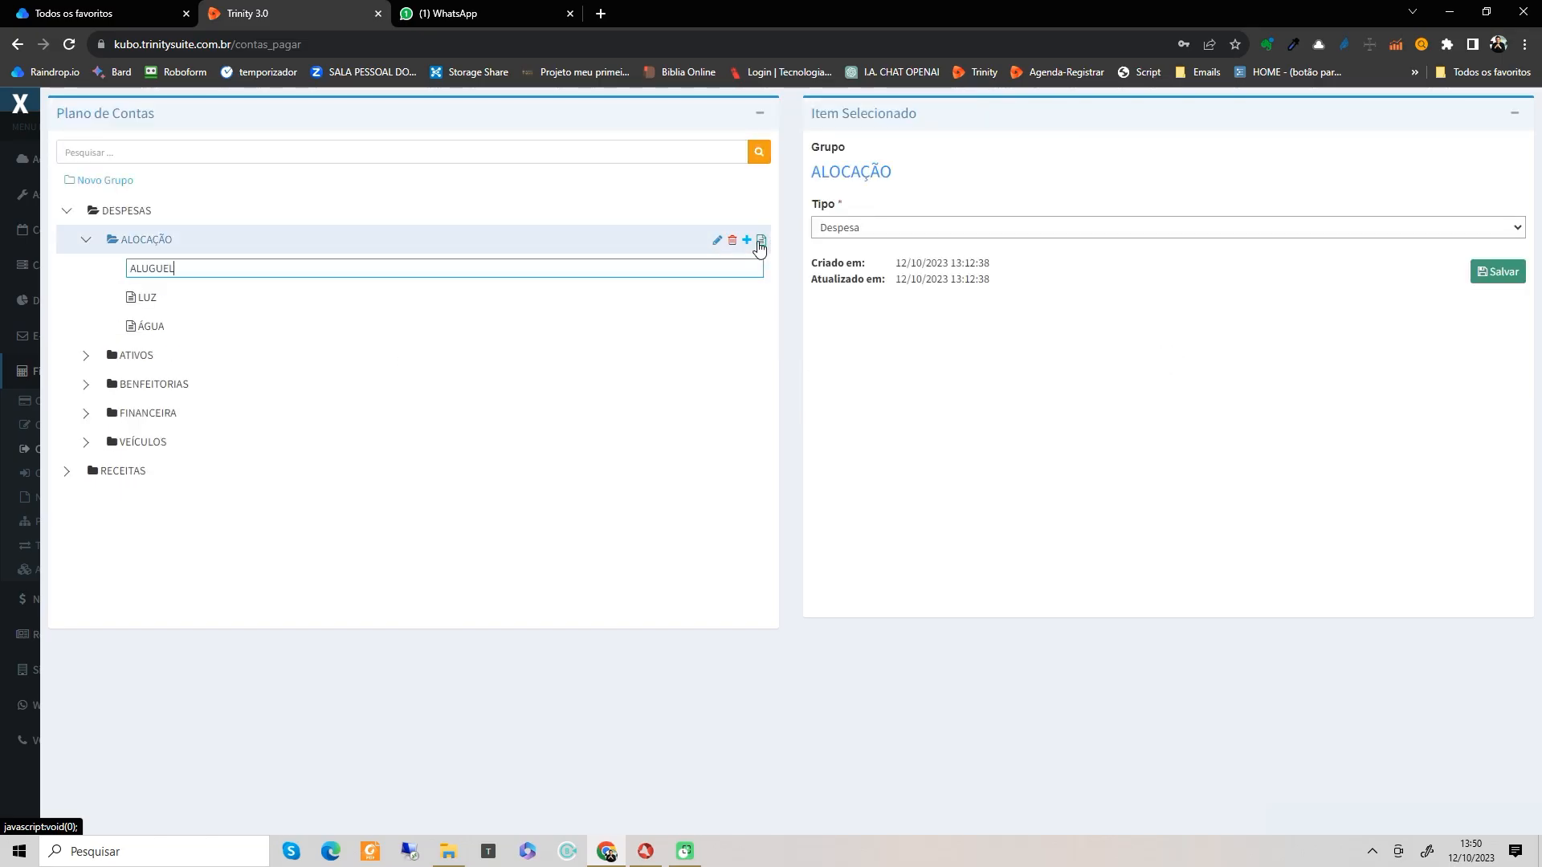
pyautogui.press('Return')
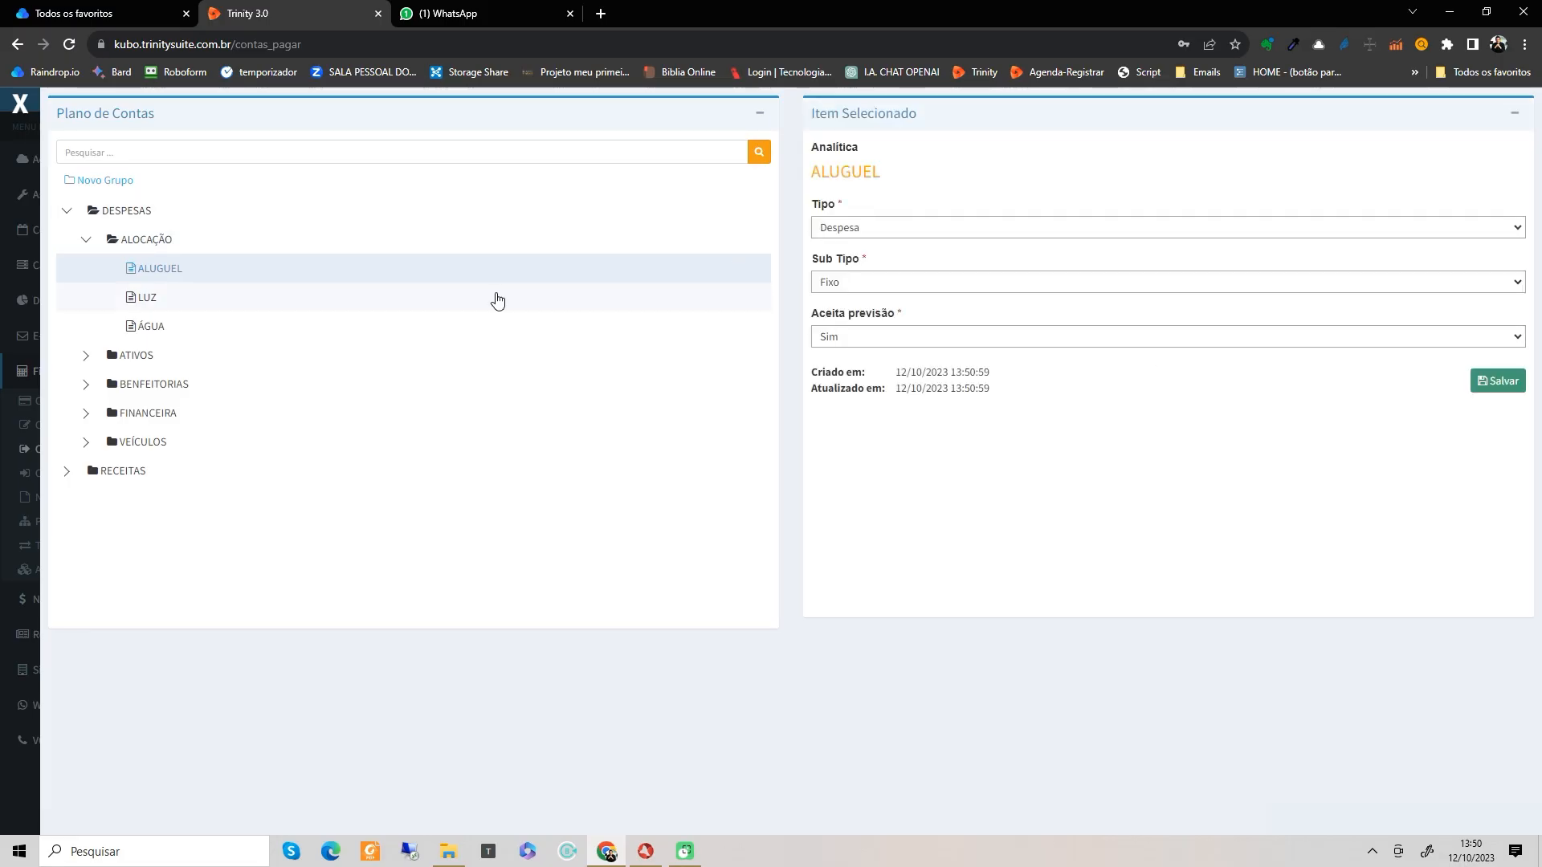
pyautogui.click(236, 298)
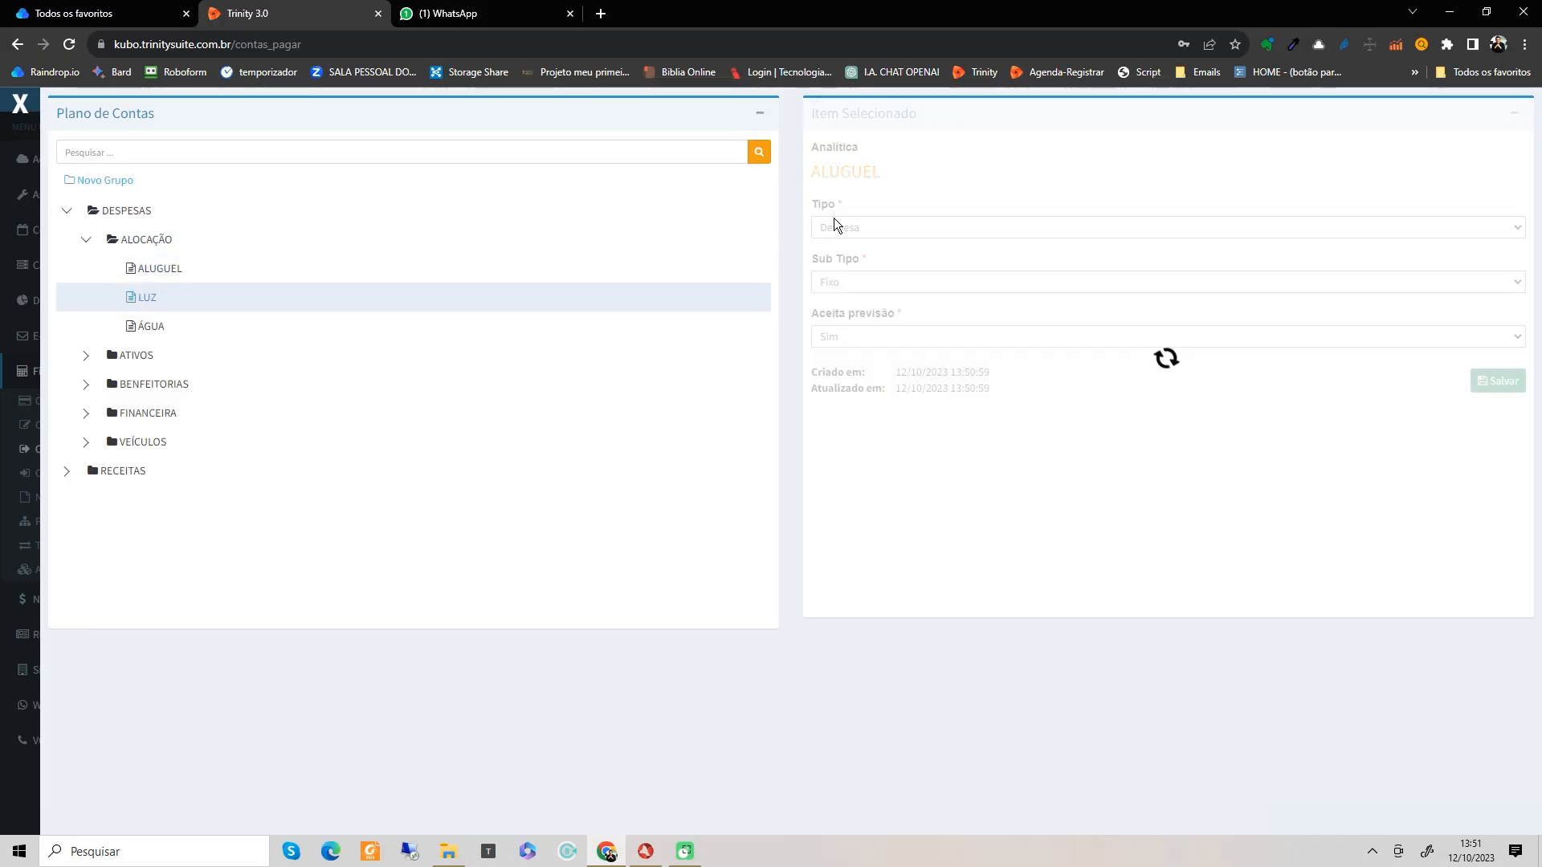
pyautogui.click(310, 326)
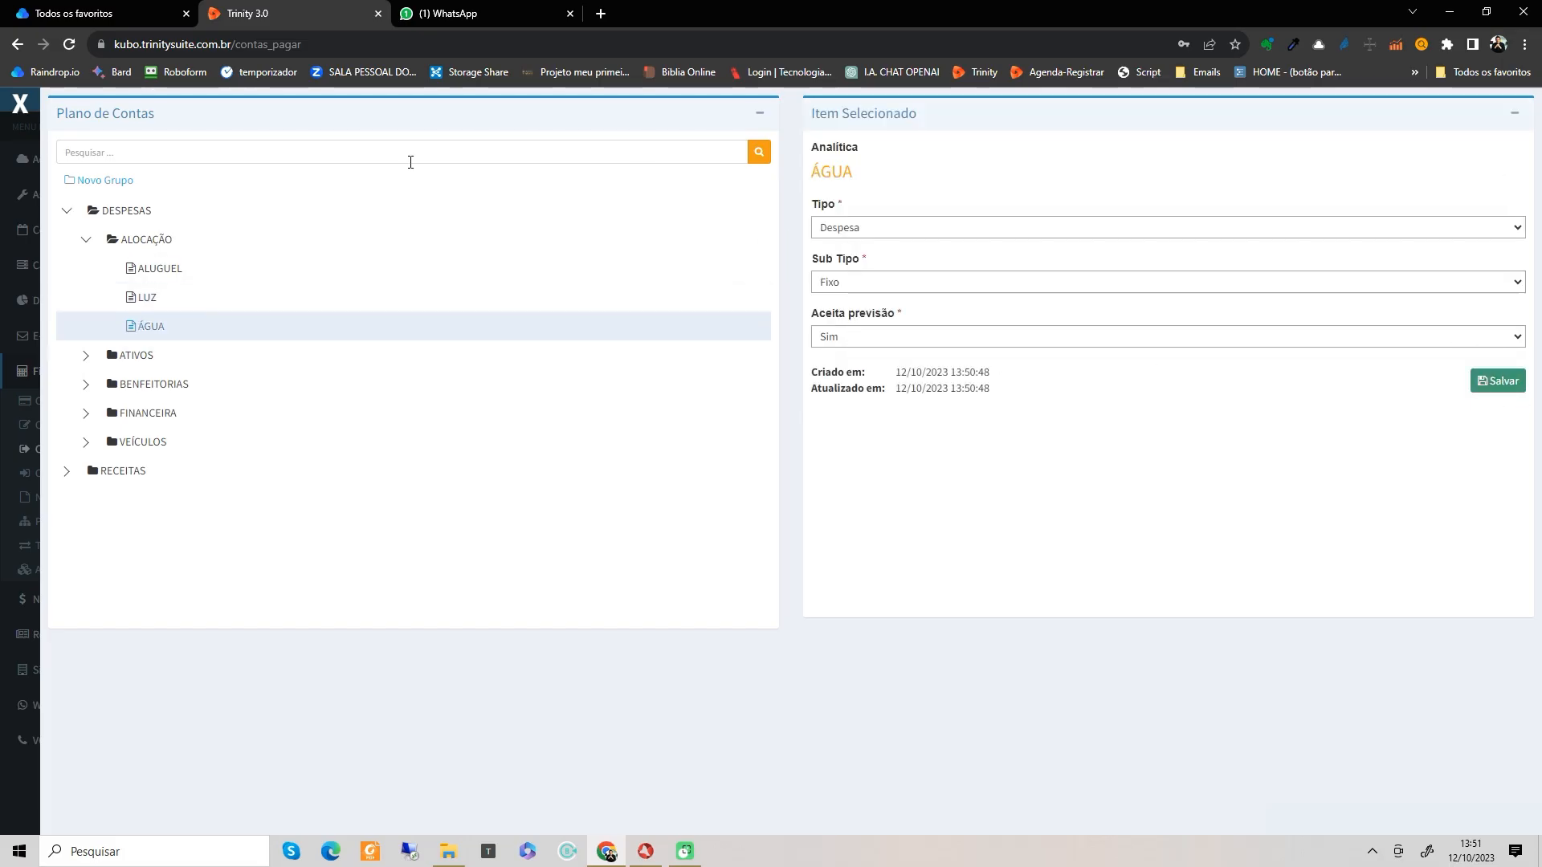
# Step: Return to the payable, choose ÁGUA as its Plano de Conta and activate the Descrição field
pyautogui.click(42, 146)
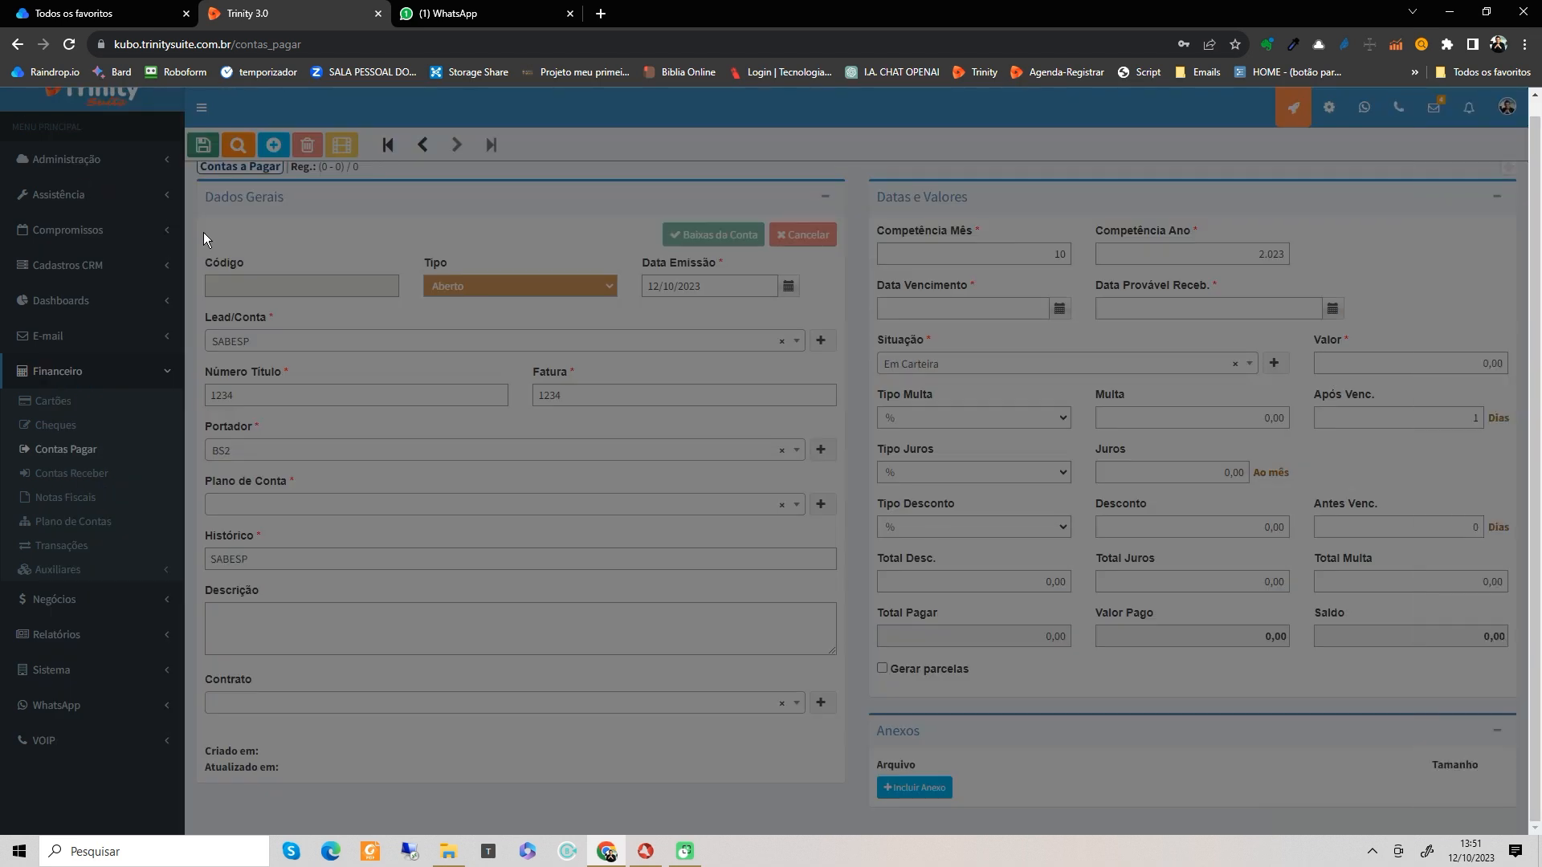
pyautogui.click(378, 506)
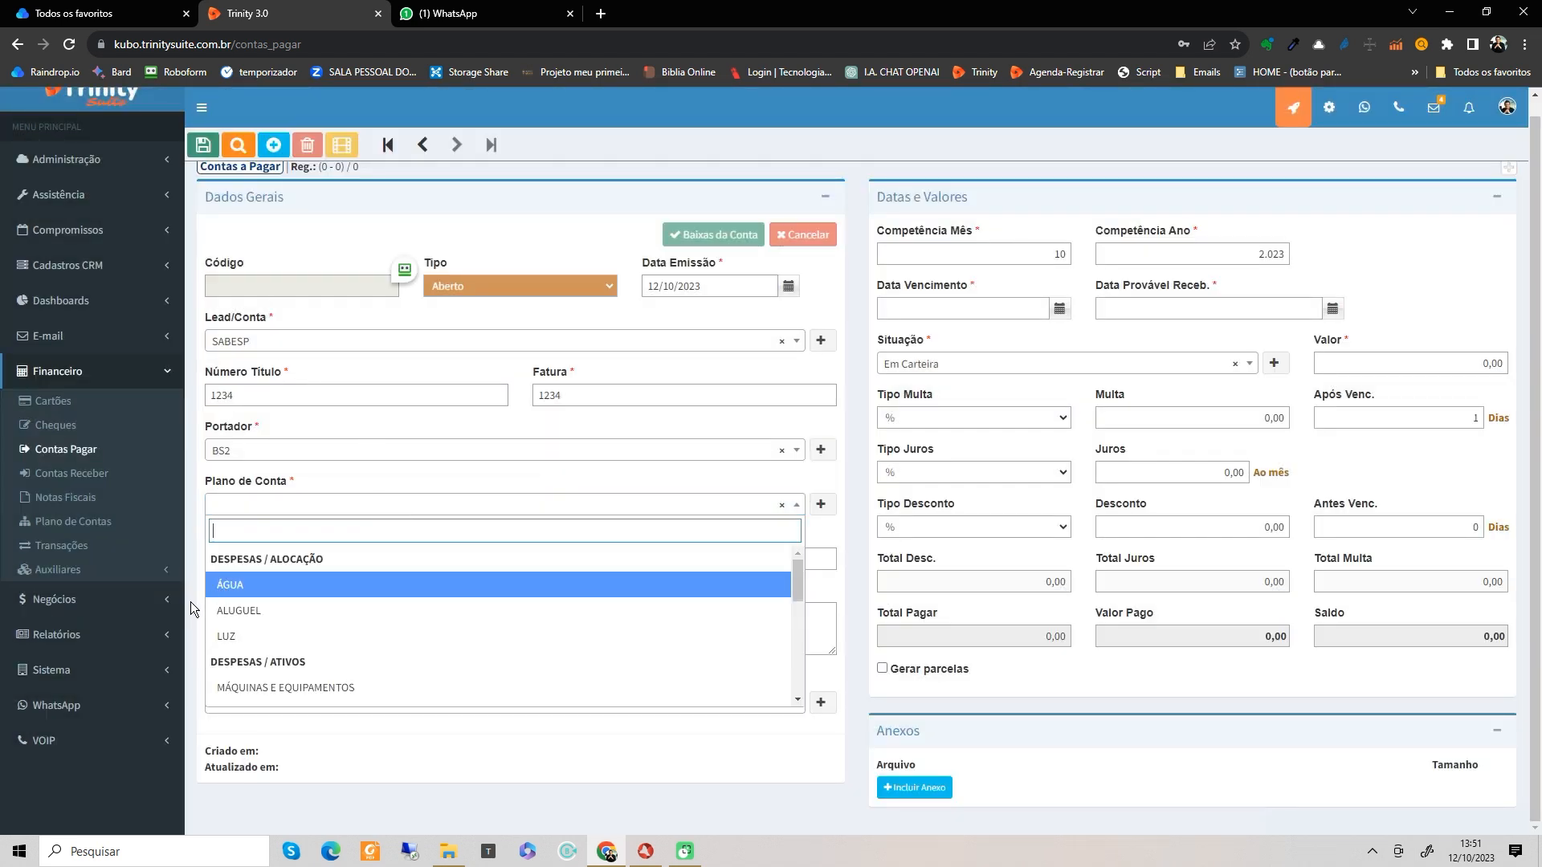
pyautogui.click(218, 594)
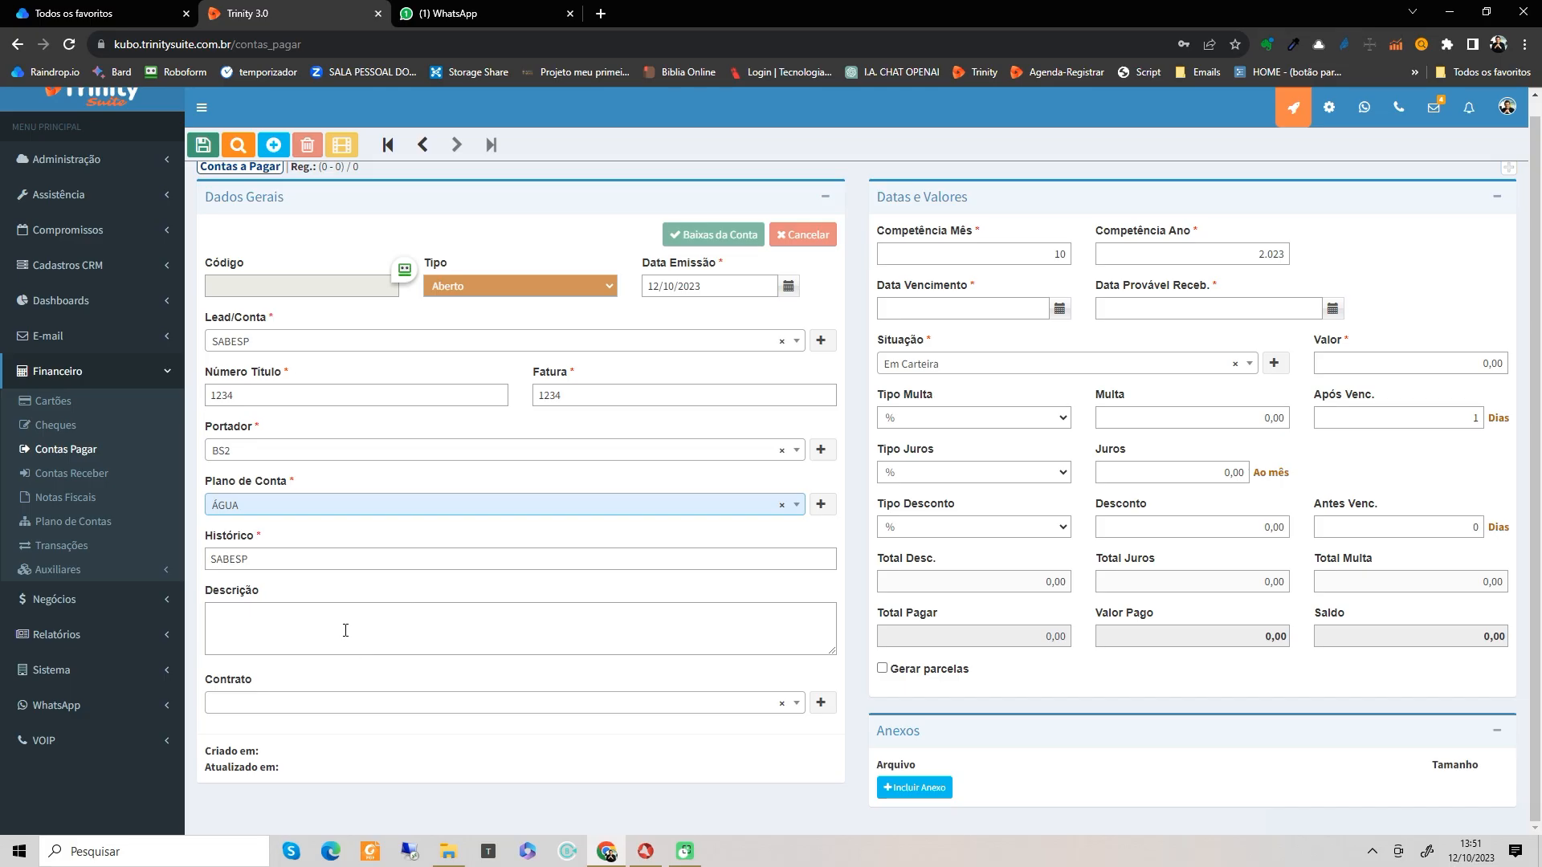
pyautogui.click(243, 631)
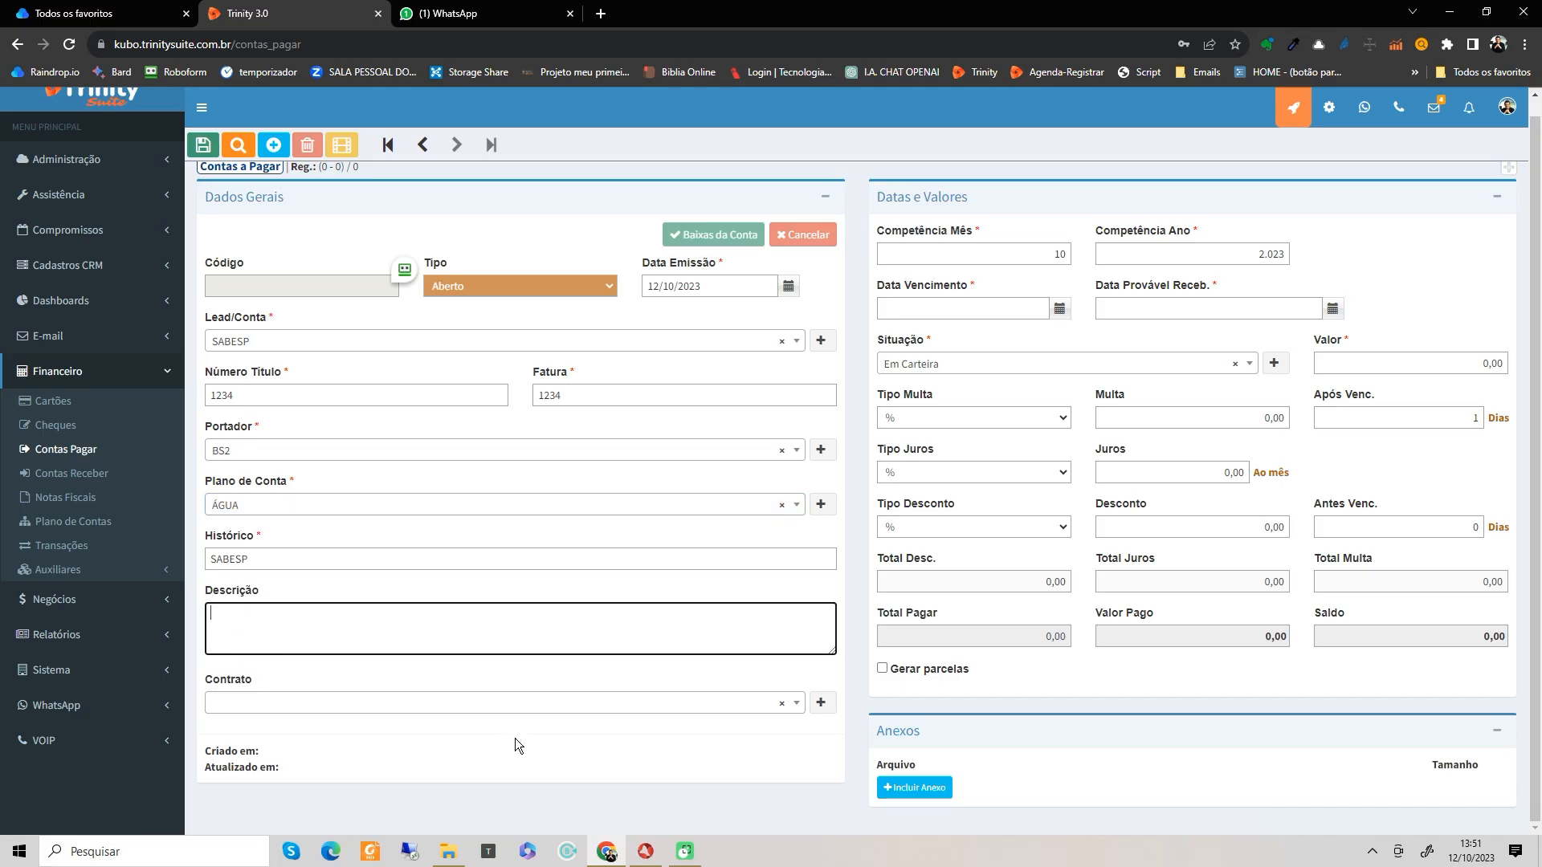
# Step: Enter CONTA REFERENTE AO MES DE OUT/2023 as the payable's Descrição
pyautogui.write('VENCE')
pyautogui.press('BackSpace')
pyautogui.press('BackSpace')
pyautogui.press('BackSpace')
pyautogui.press('BackSpace')
pyautogui.press('BackSpace')
pyautogui.write('CONTA REFERENTE AO MES DE OUT/2023')
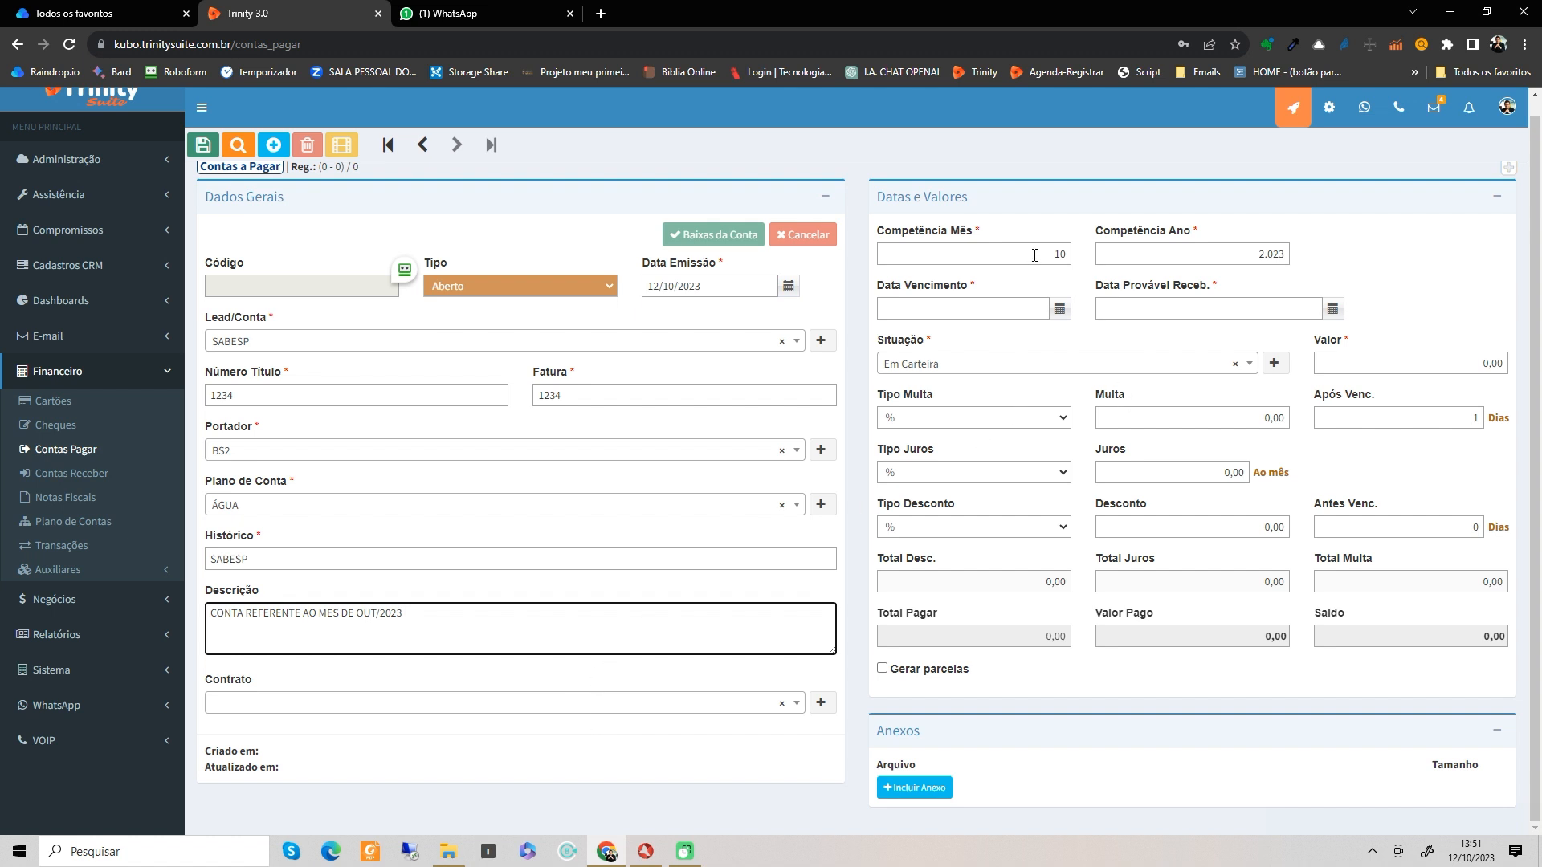
# Step: Set the payable's Data Vencimento to 20/10/2023, keeping month 10 as the Competência Mês
pyautogui.doubleClick(667, 288)
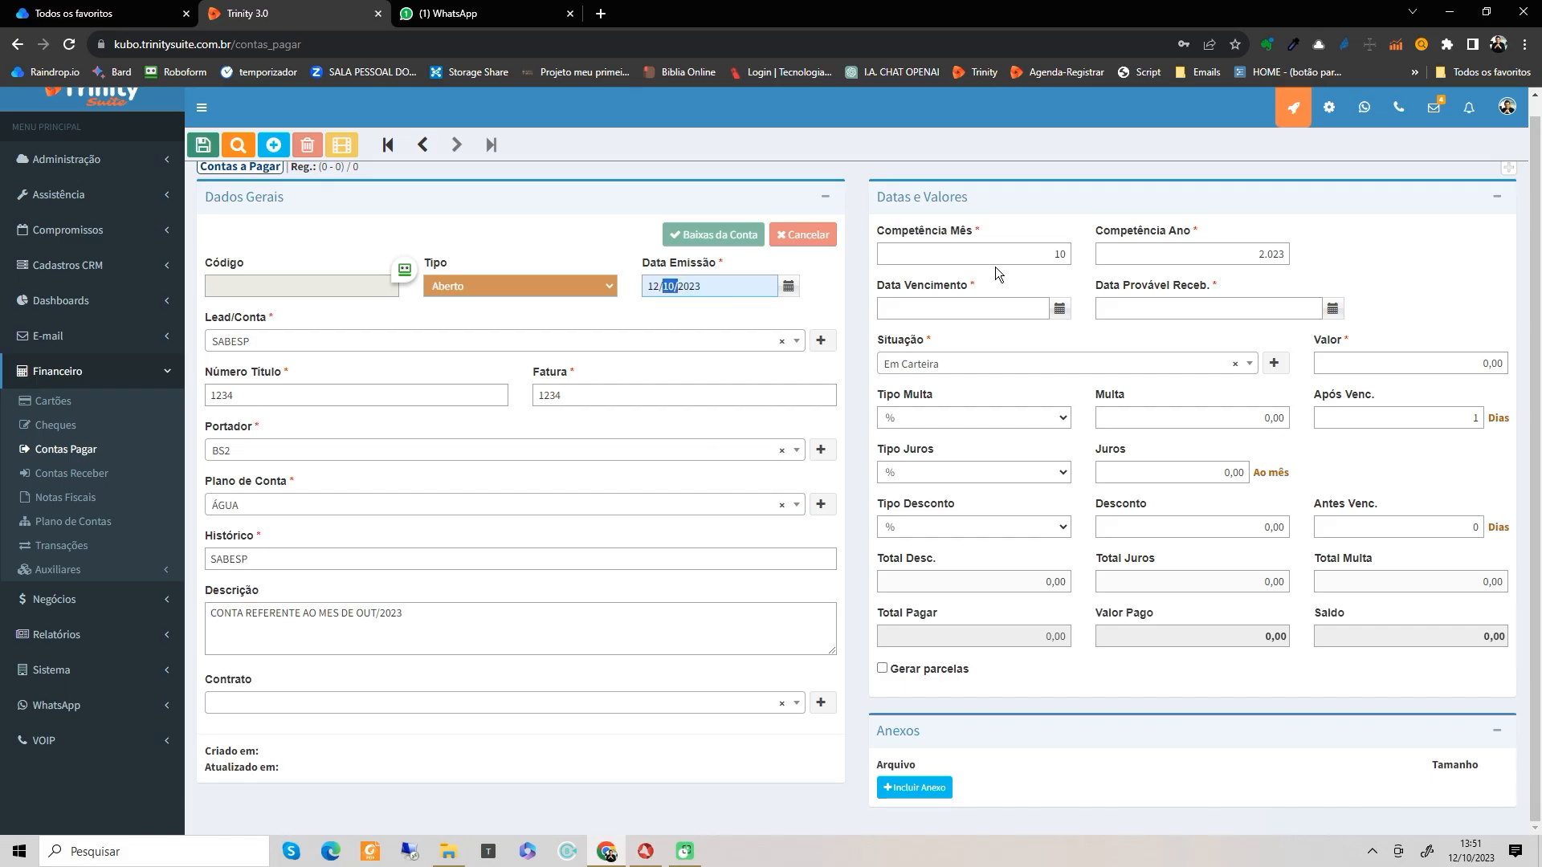
pyautogui.click(1065, 254)
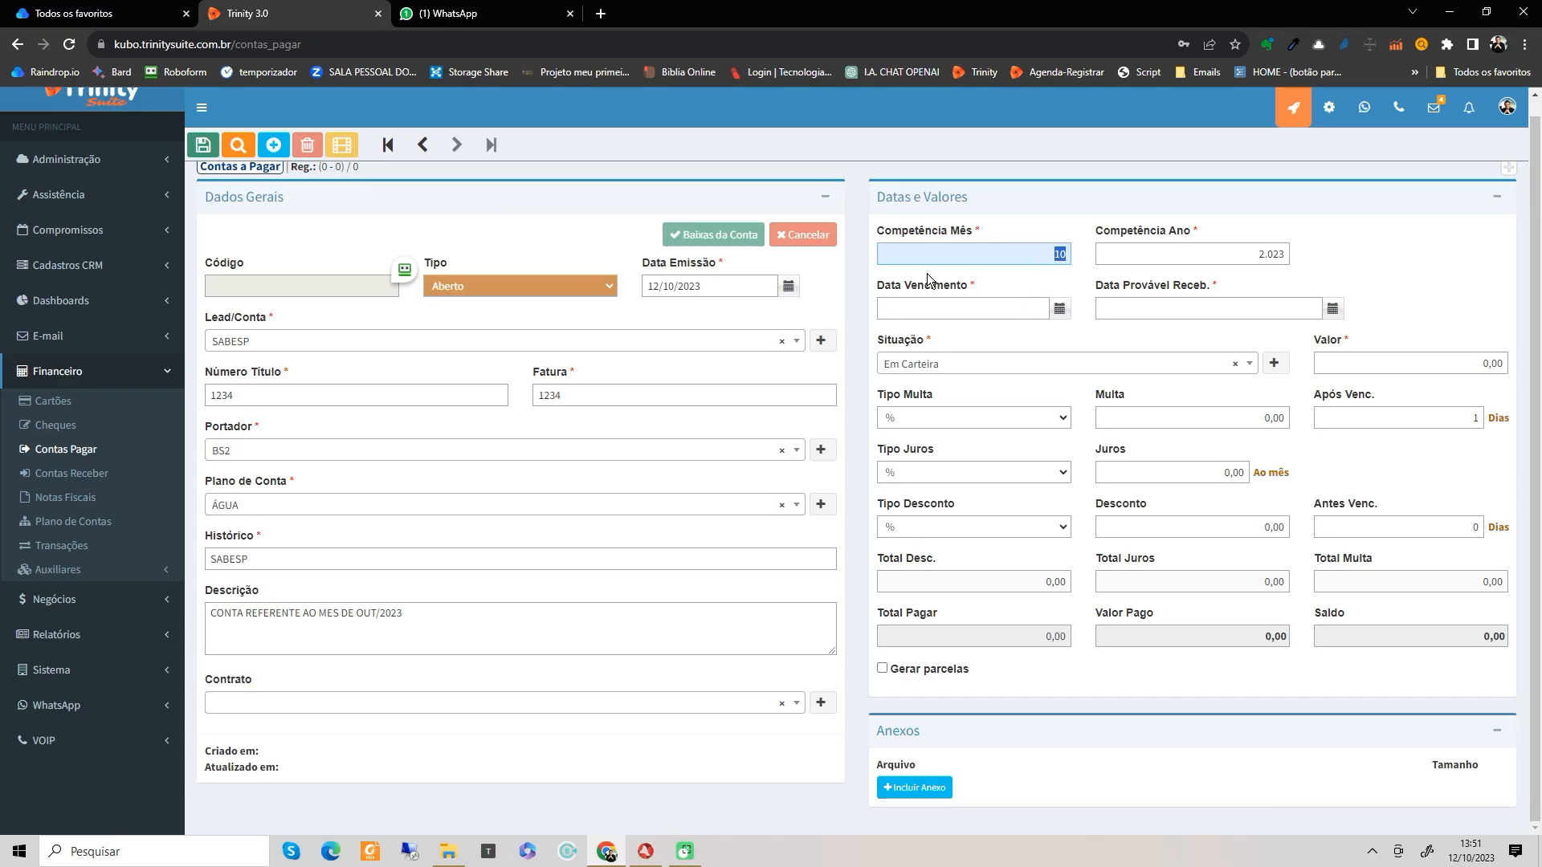
pyautogui.click(1015, 291)
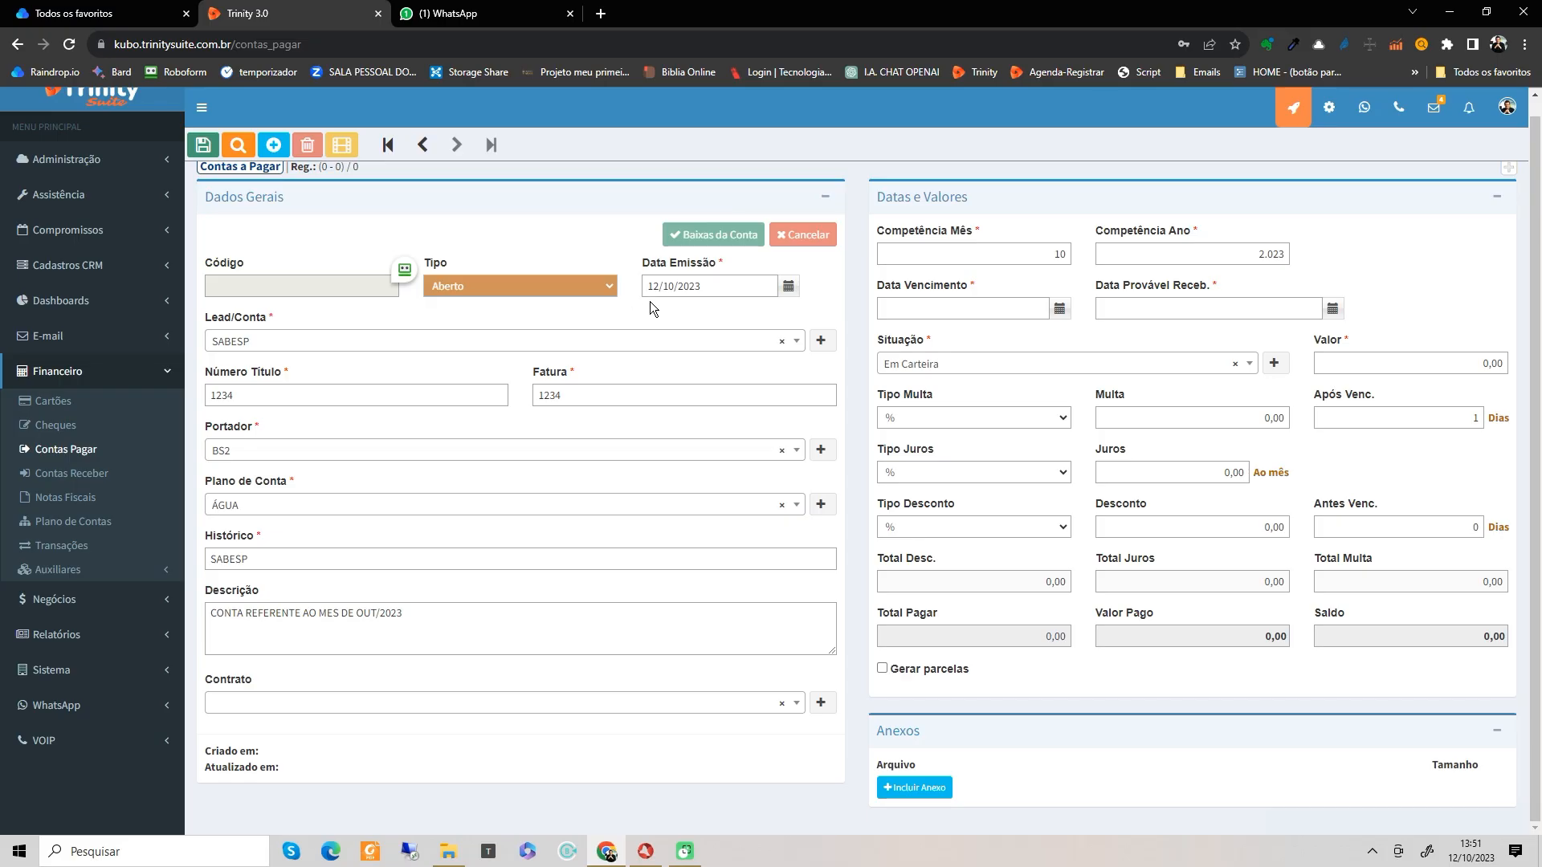
pyautogui.click(1050, 308)
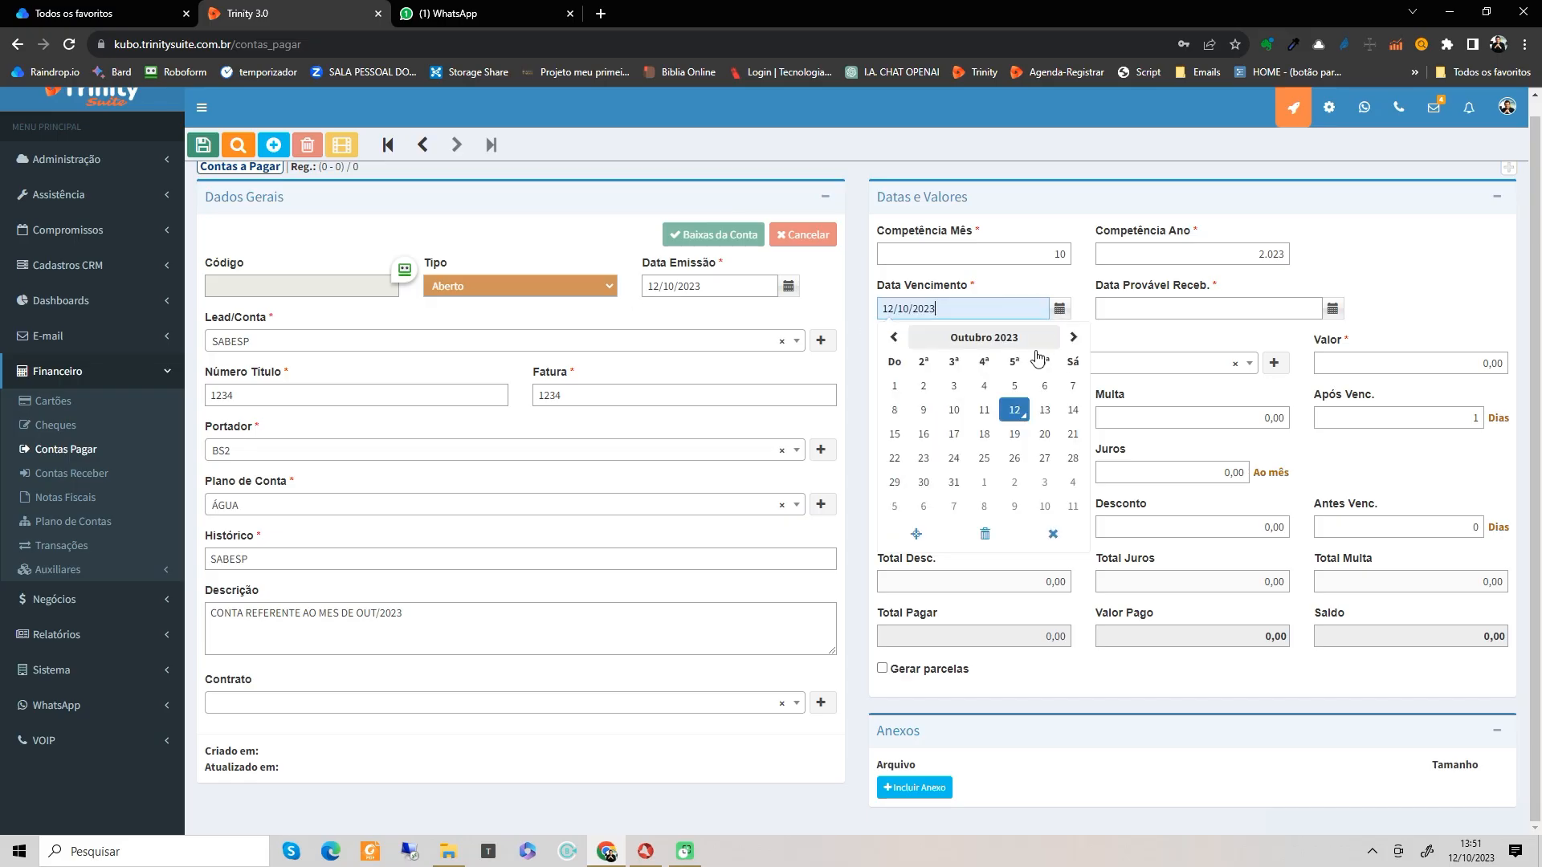
pyautogui.click(1044, 435)
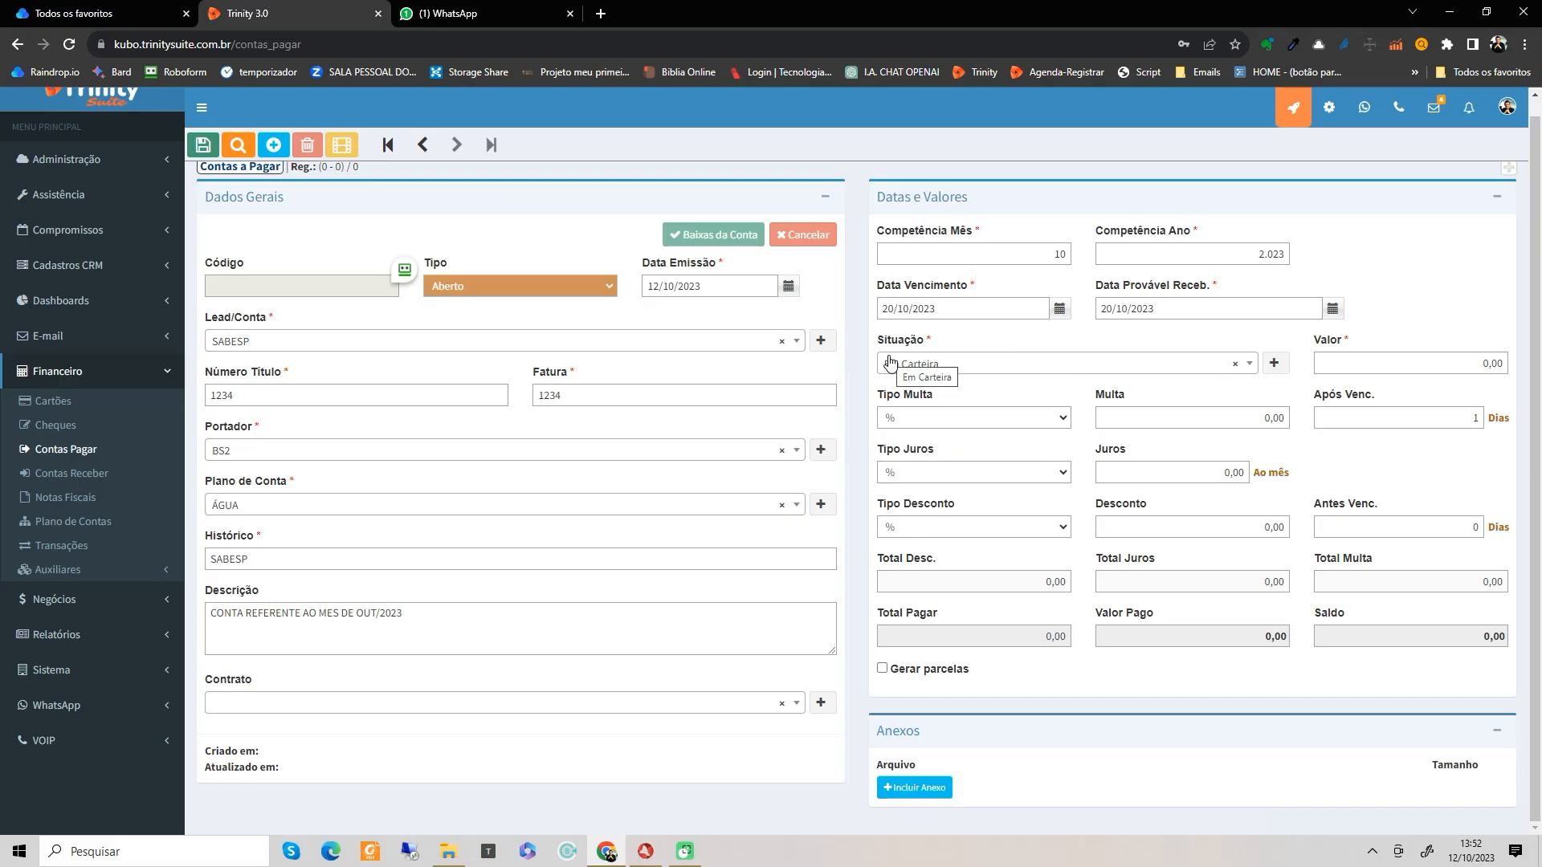
# Step: Choose Em Carteira as the payable's Situação and set its Valor to 100,00
pyautogui.click(1010, 366)
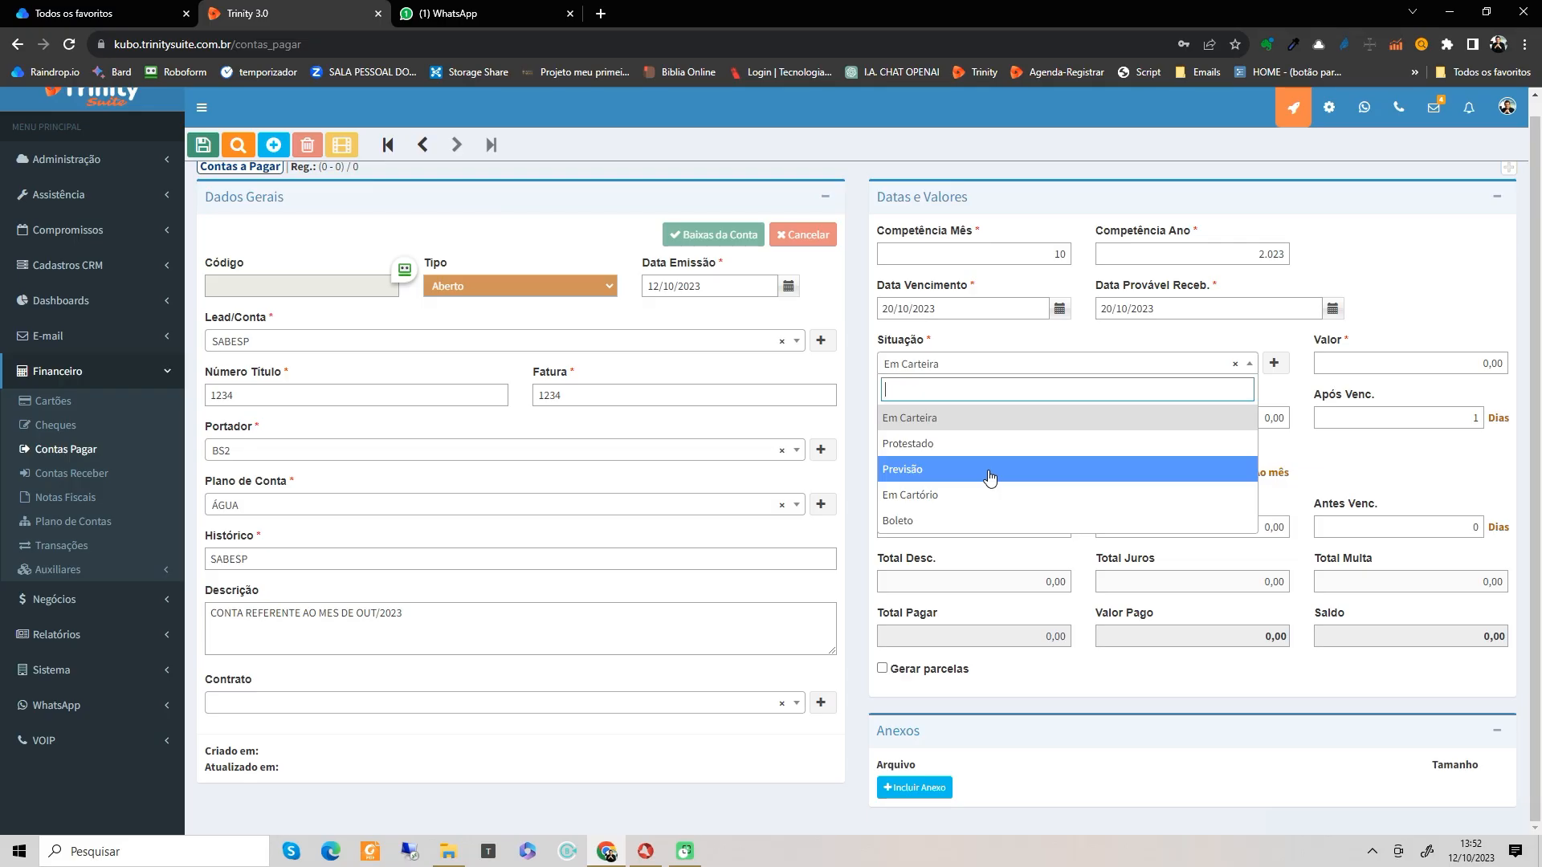
pyautogui.click(969, 422)
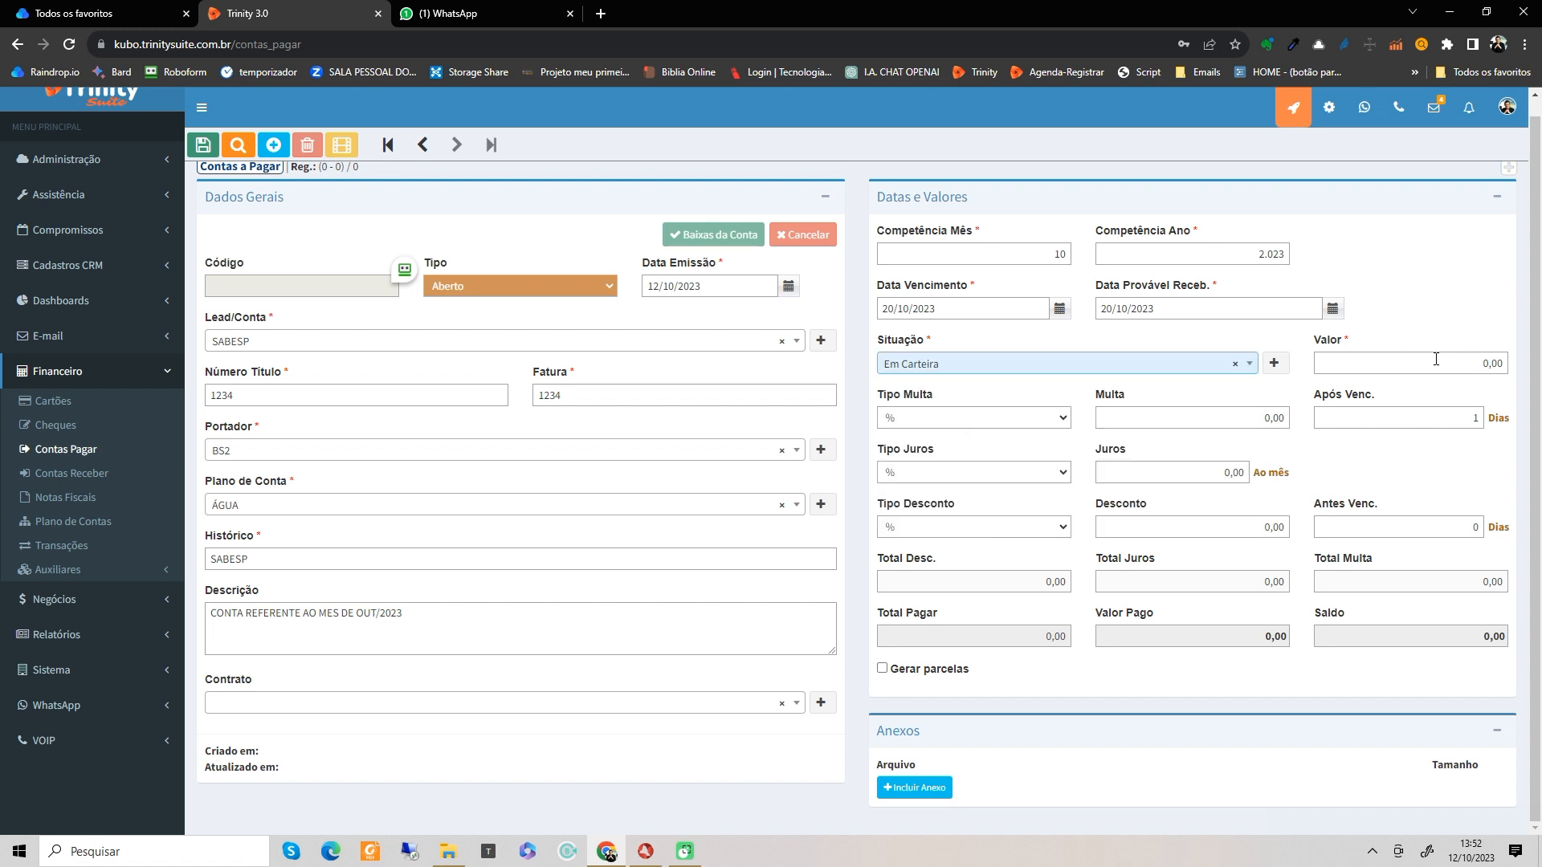
pyautogui.click(1507, 366)
pyautogui.write('1')
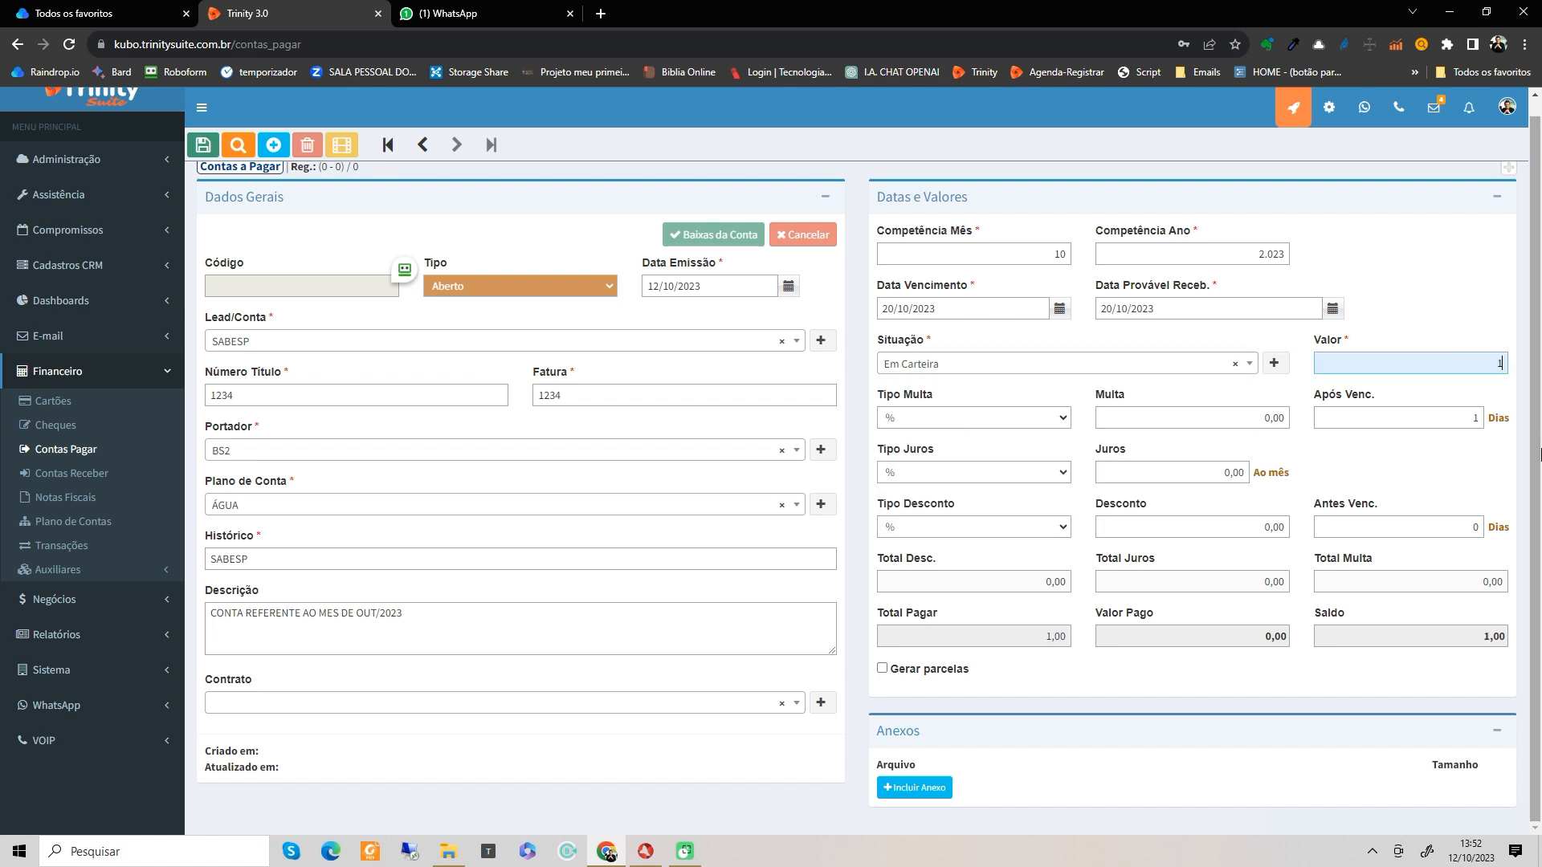
pyautogui.write('00')
pyautogui.press('Tab')
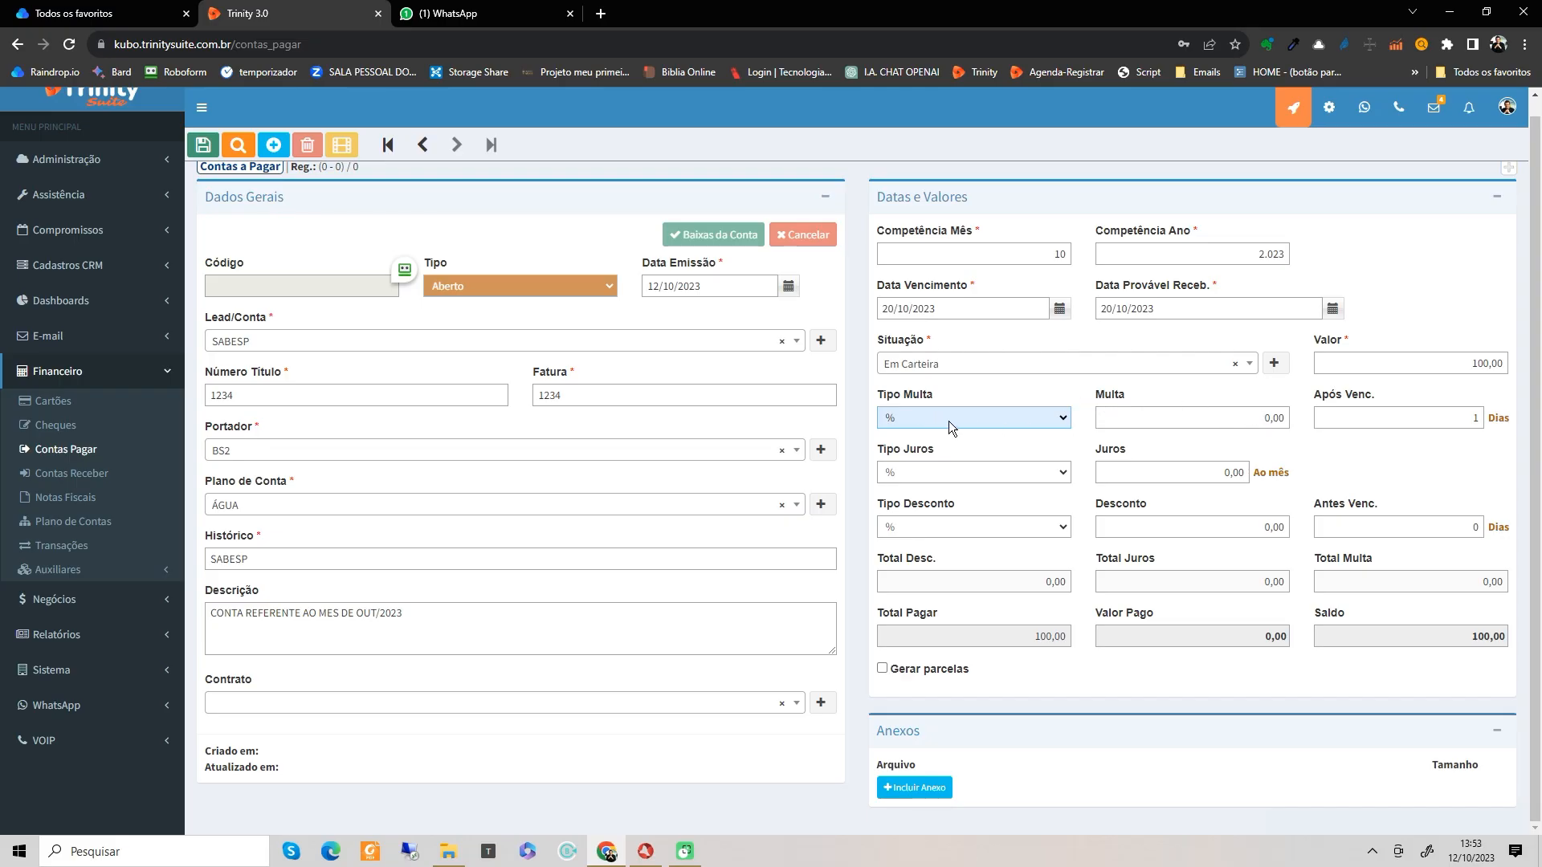
# Step: Switch the Tipo Multa to R$ and back to %
pyautogui.click(1062, 418)
pyautogui.click(1040, 451)
pyautogui.click(953, 413)
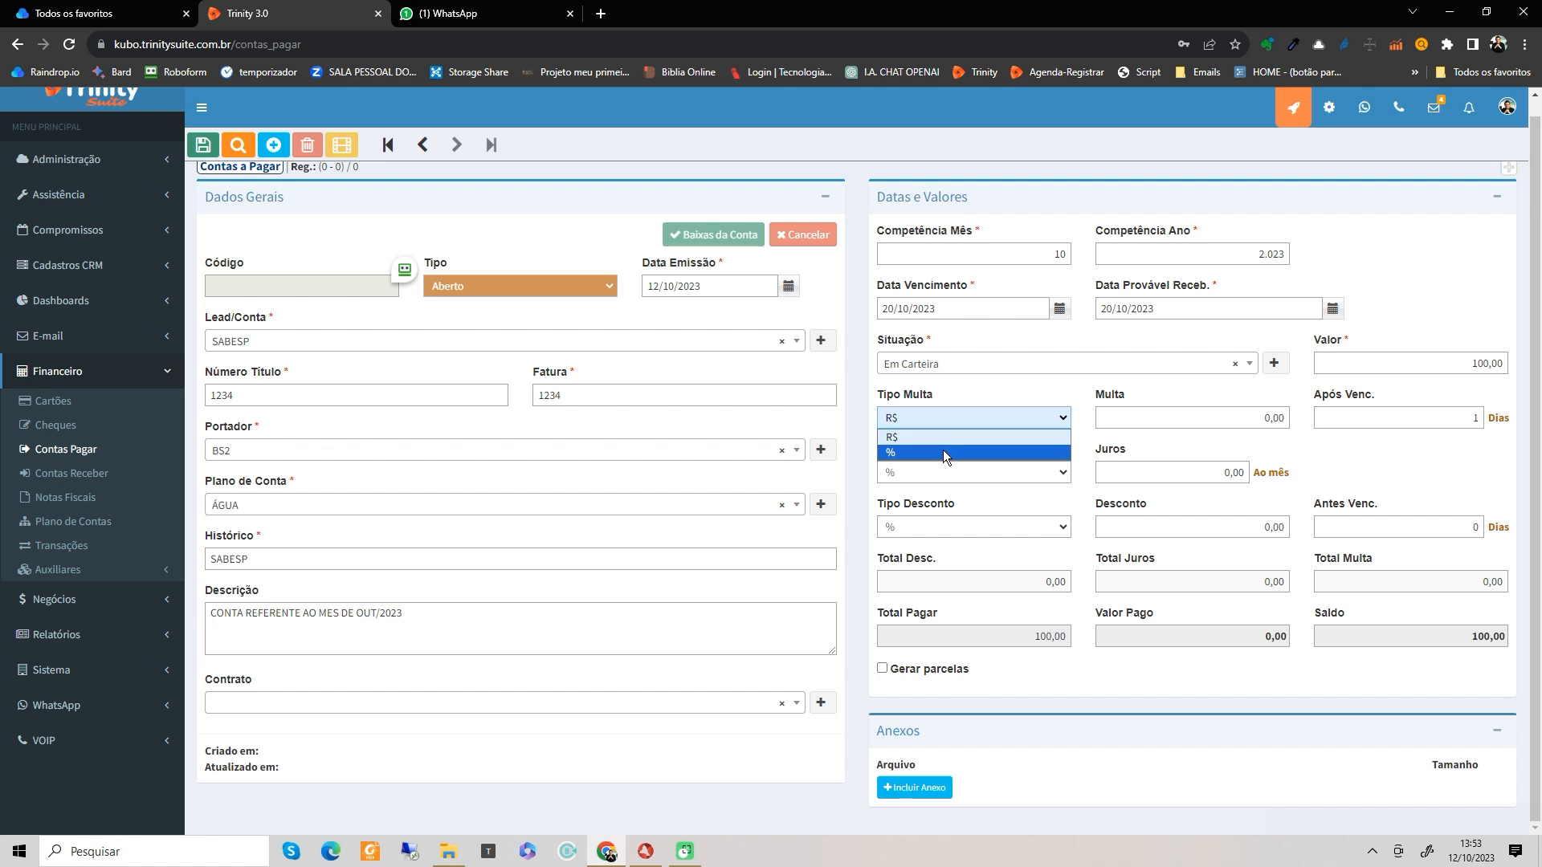
pyautogui.click(944, 452)
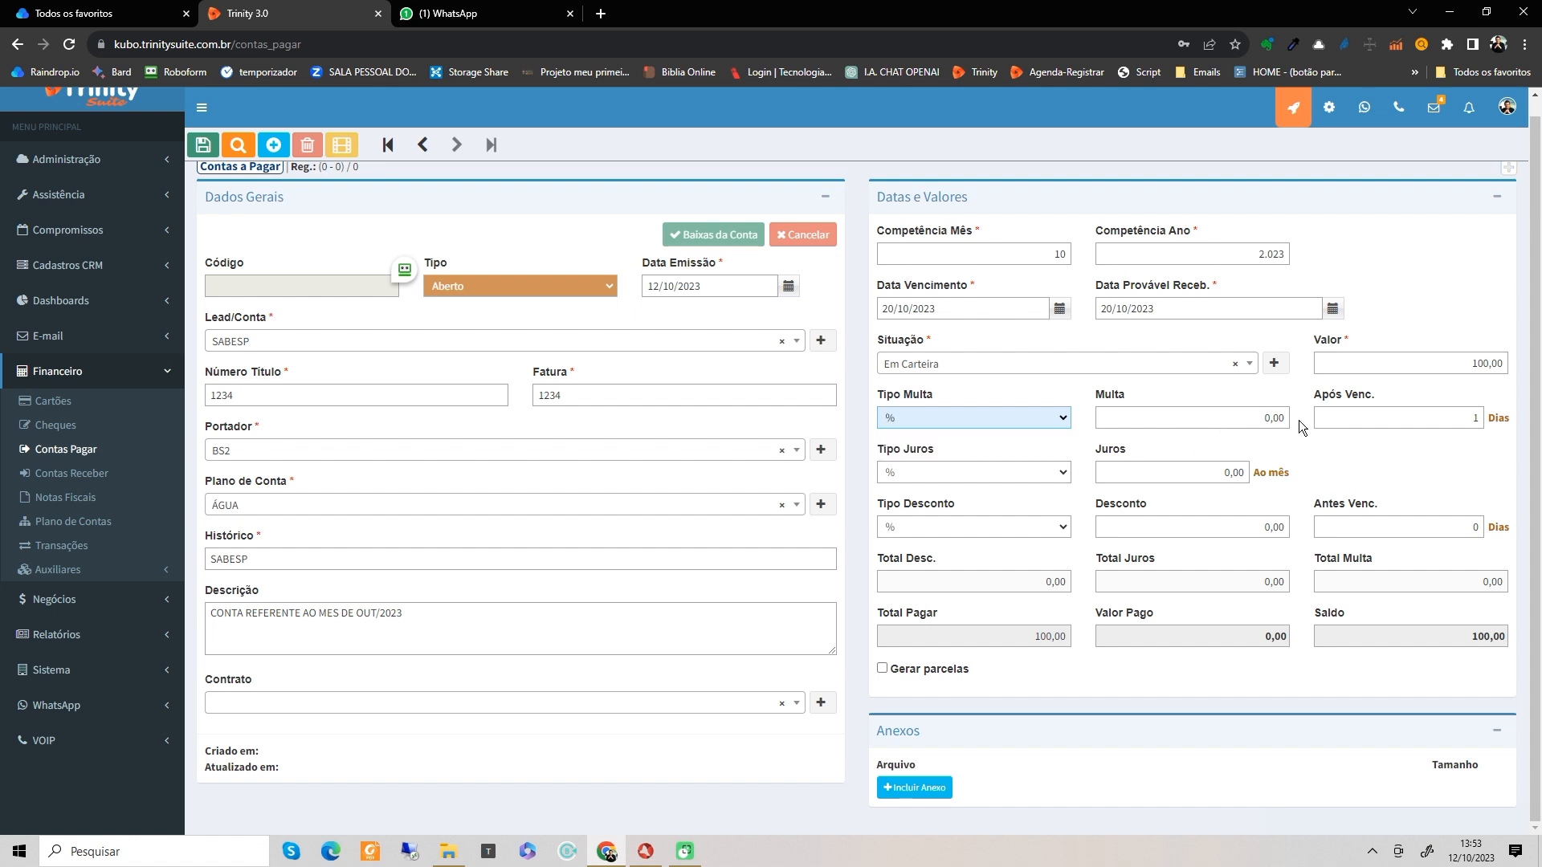
pyautogui.click(942, 419)
pyautogui.click(942, 418)
# Step: Save the SABESP payable and open its record from the Contas a Pagar list
pyautogui.click(203, 145)
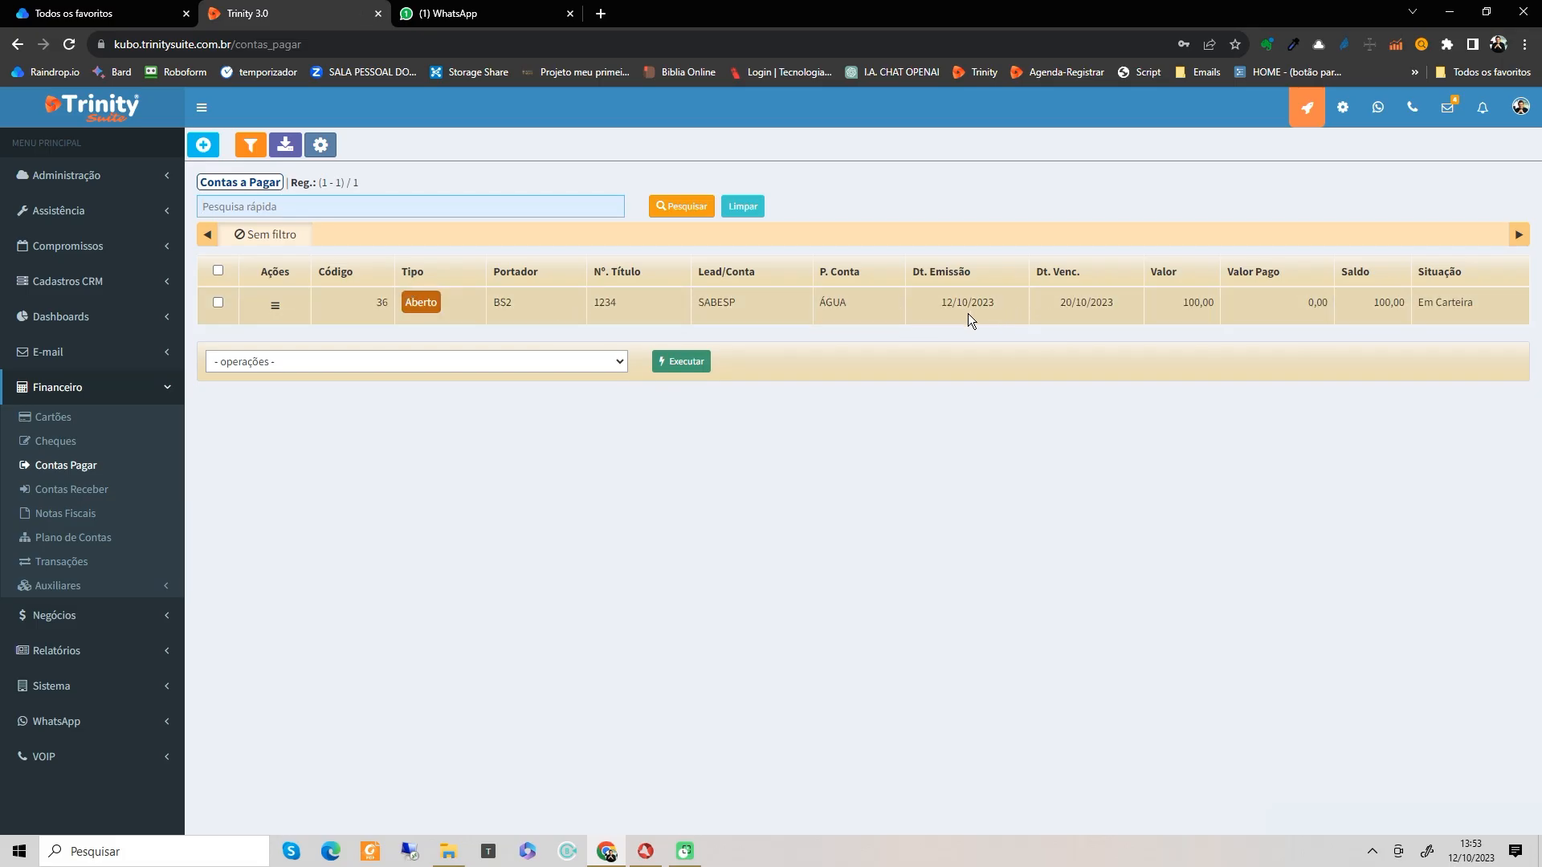
pyautogui.click(551, 307)
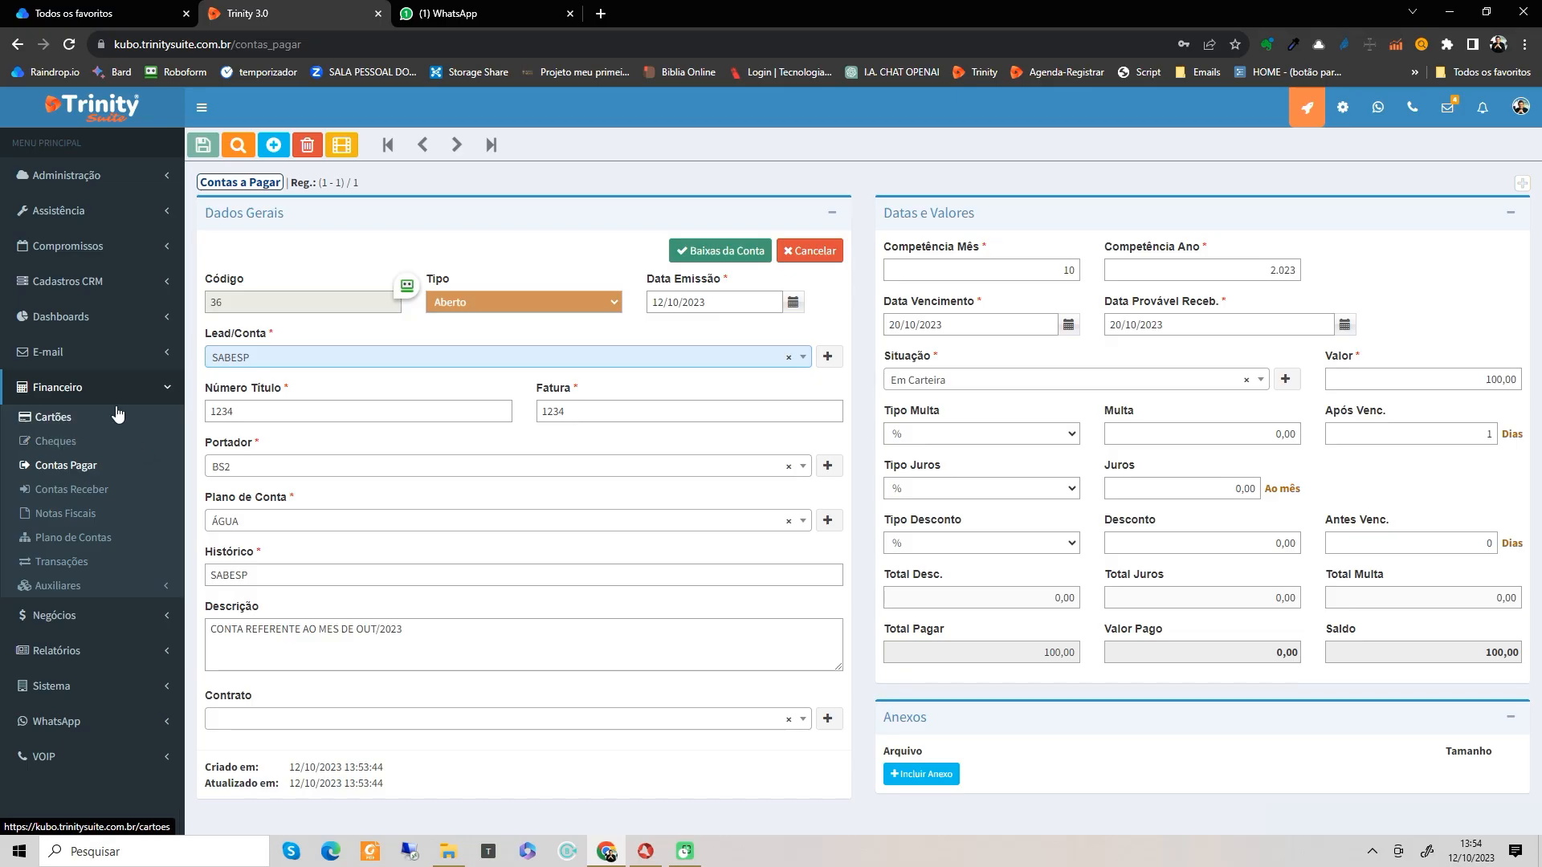
# Step: Search the CRM Contas for SABESP and open that supplier's account record
pyautogui.click(124, 291)
pyautogui.click(56, 312)
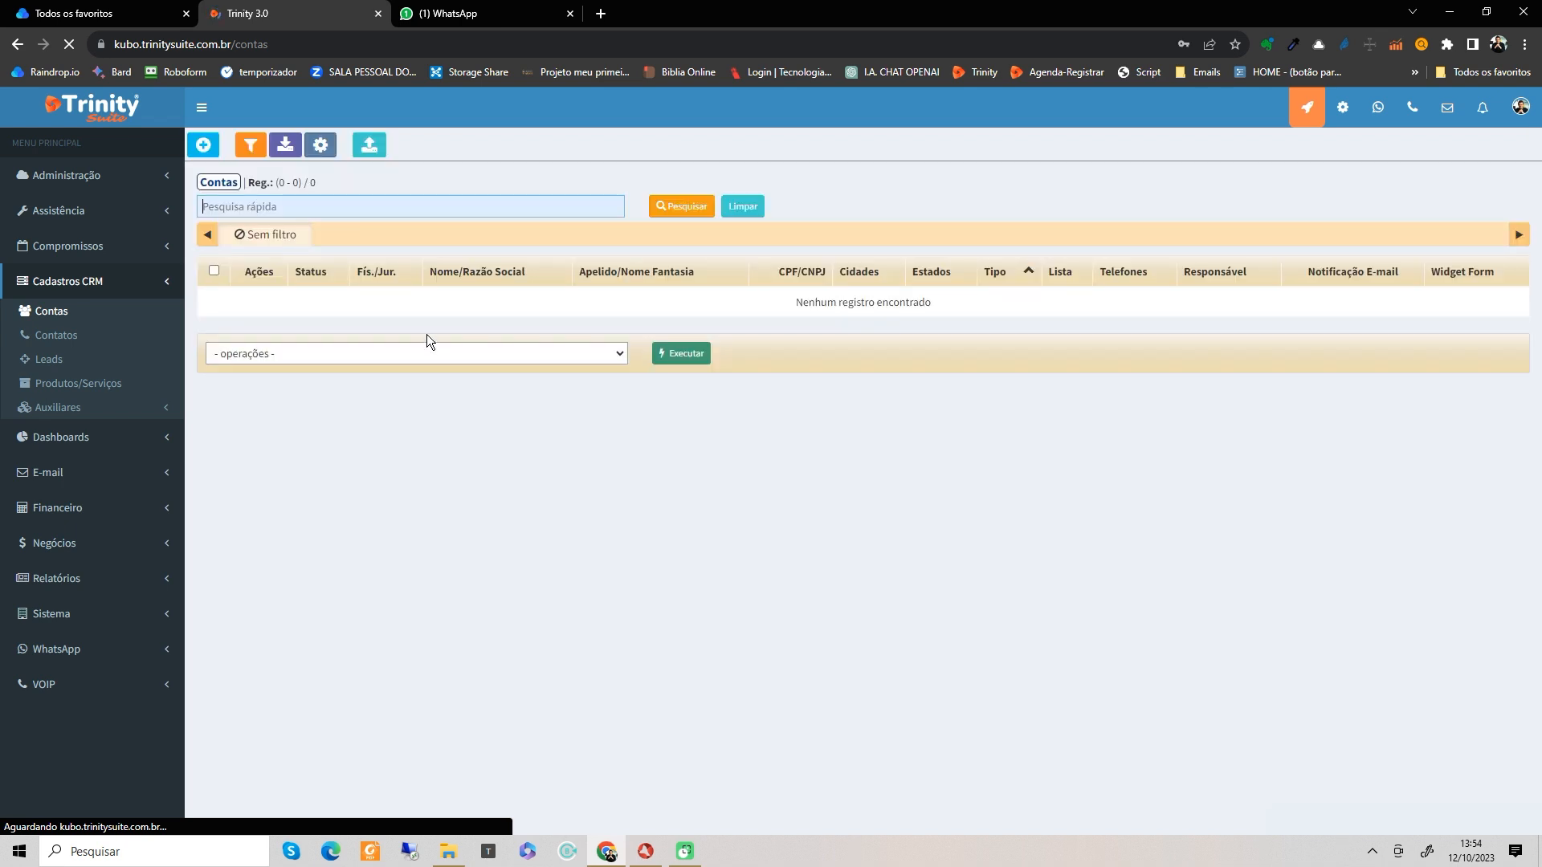
pyautogui.write('SABESP')
pyautogui.press('Return')
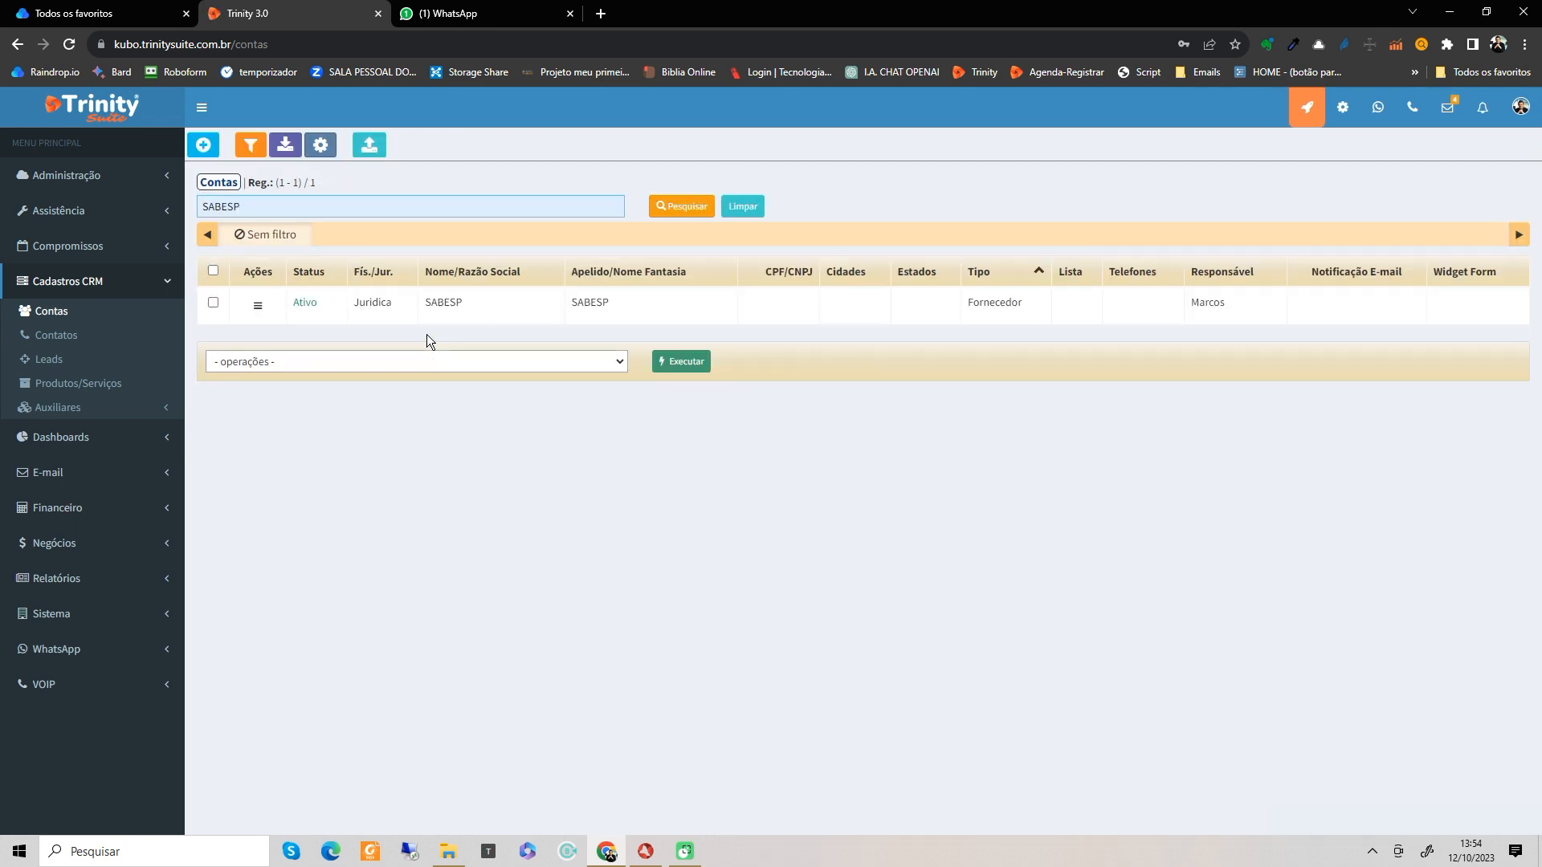
pyautogui.doubleClick(473, 310)
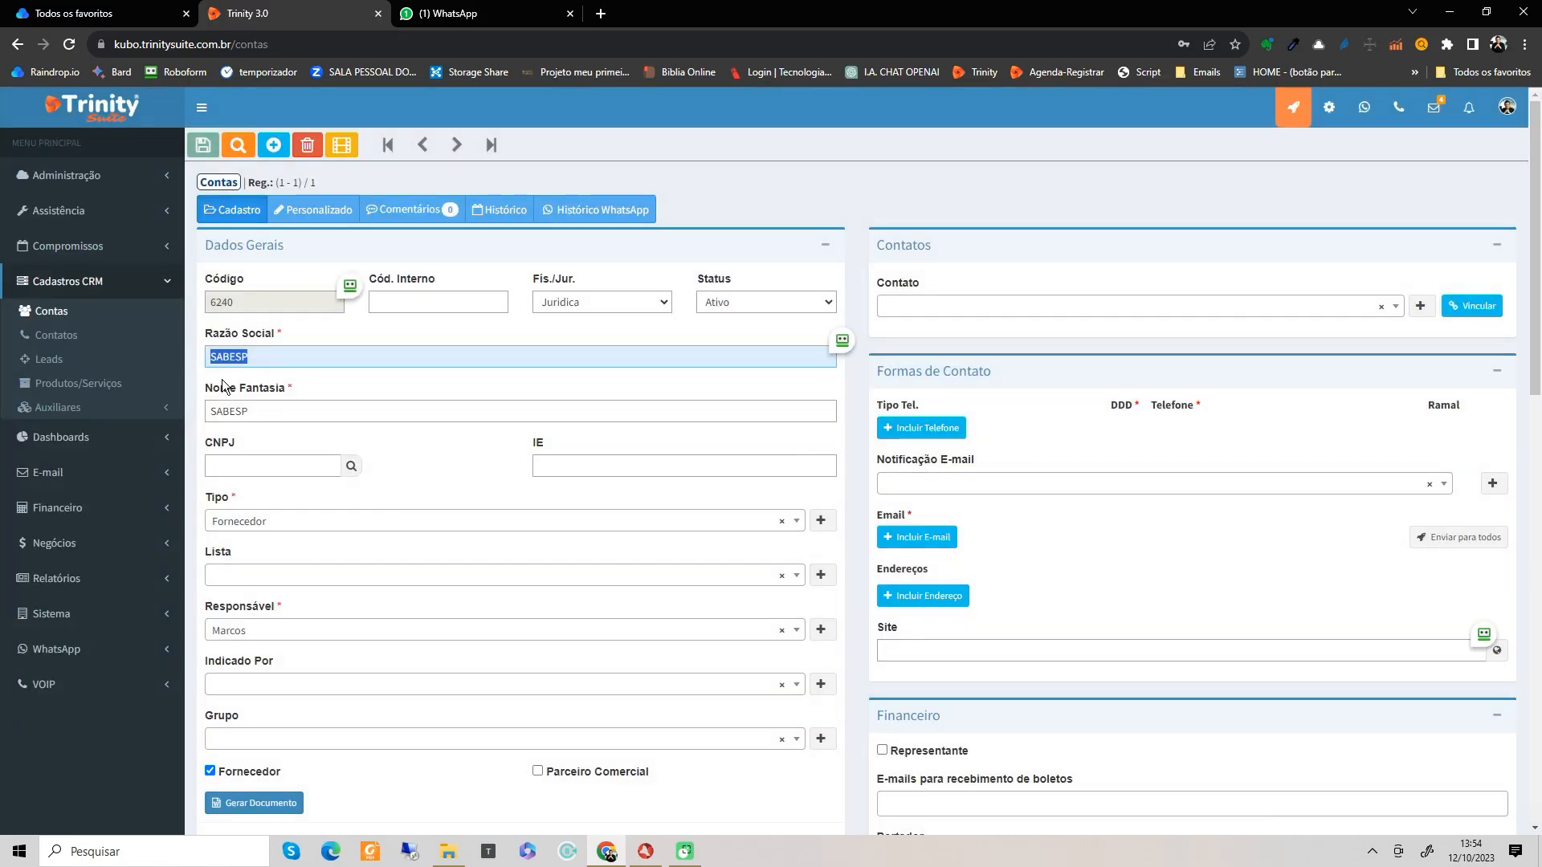
# Step: Set BS2 as the Portador in the Financeiro section of the SABESP account
pyautogui.click(248, 361)
pyautogui.scroll(-4, 1044, 371)
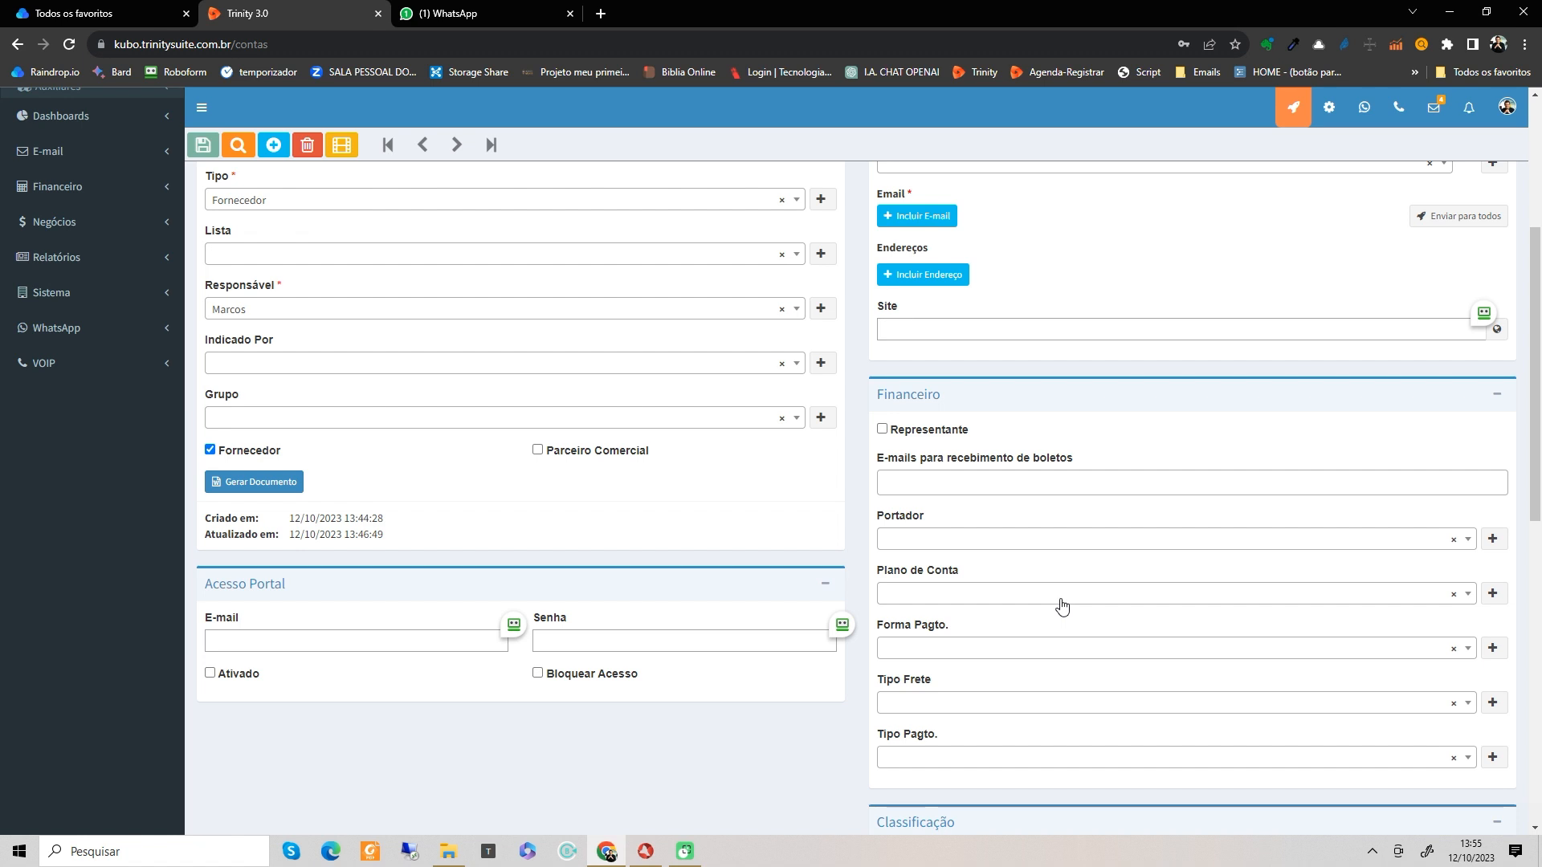
pyautogui.scroll(-1, 1049, 581)
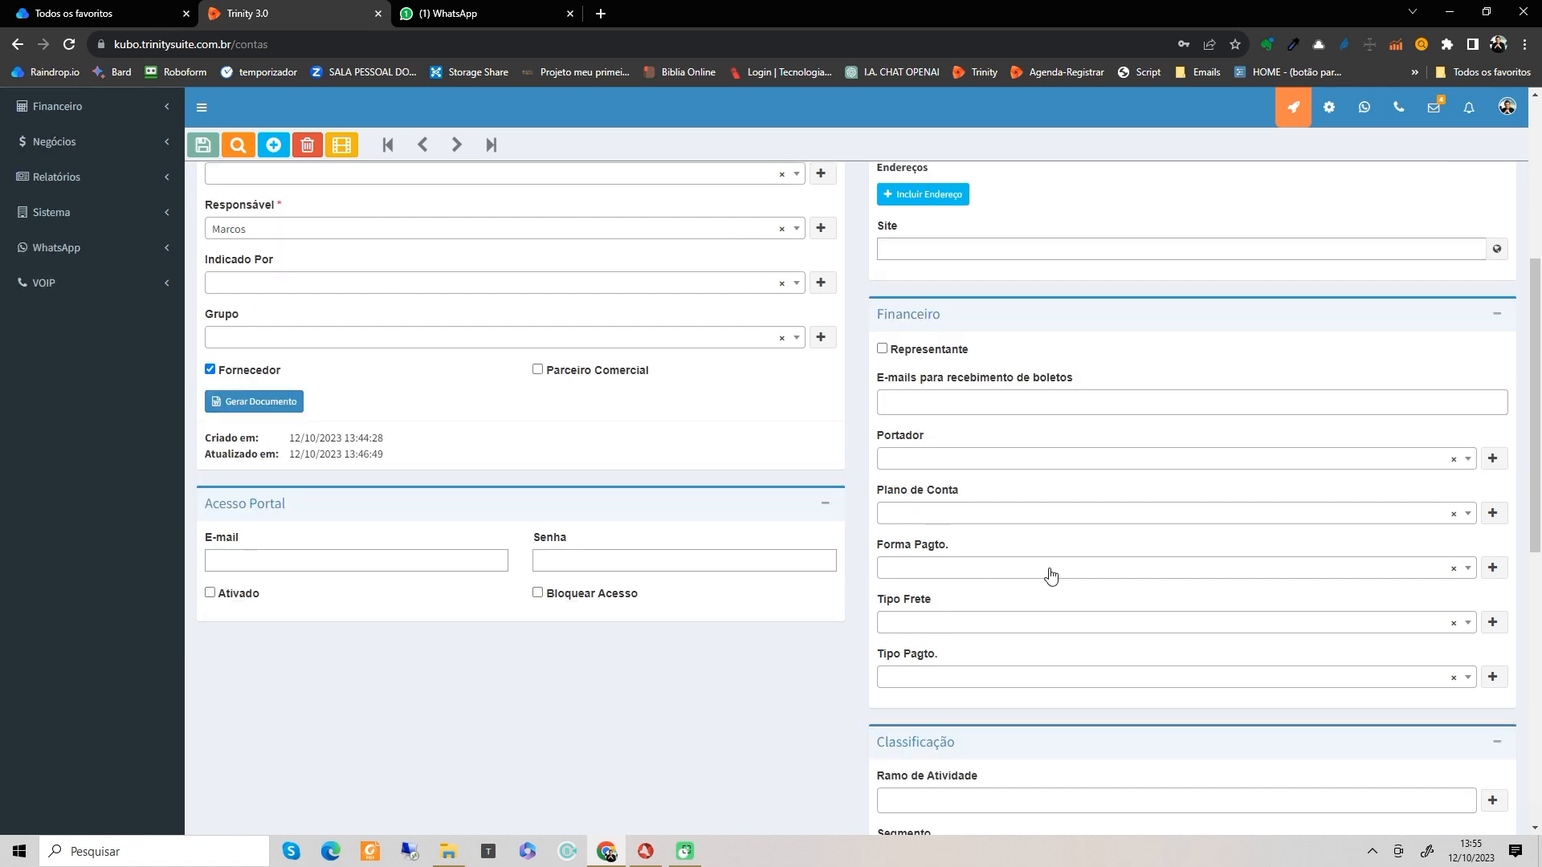
pyautogui.click(1010, 467)
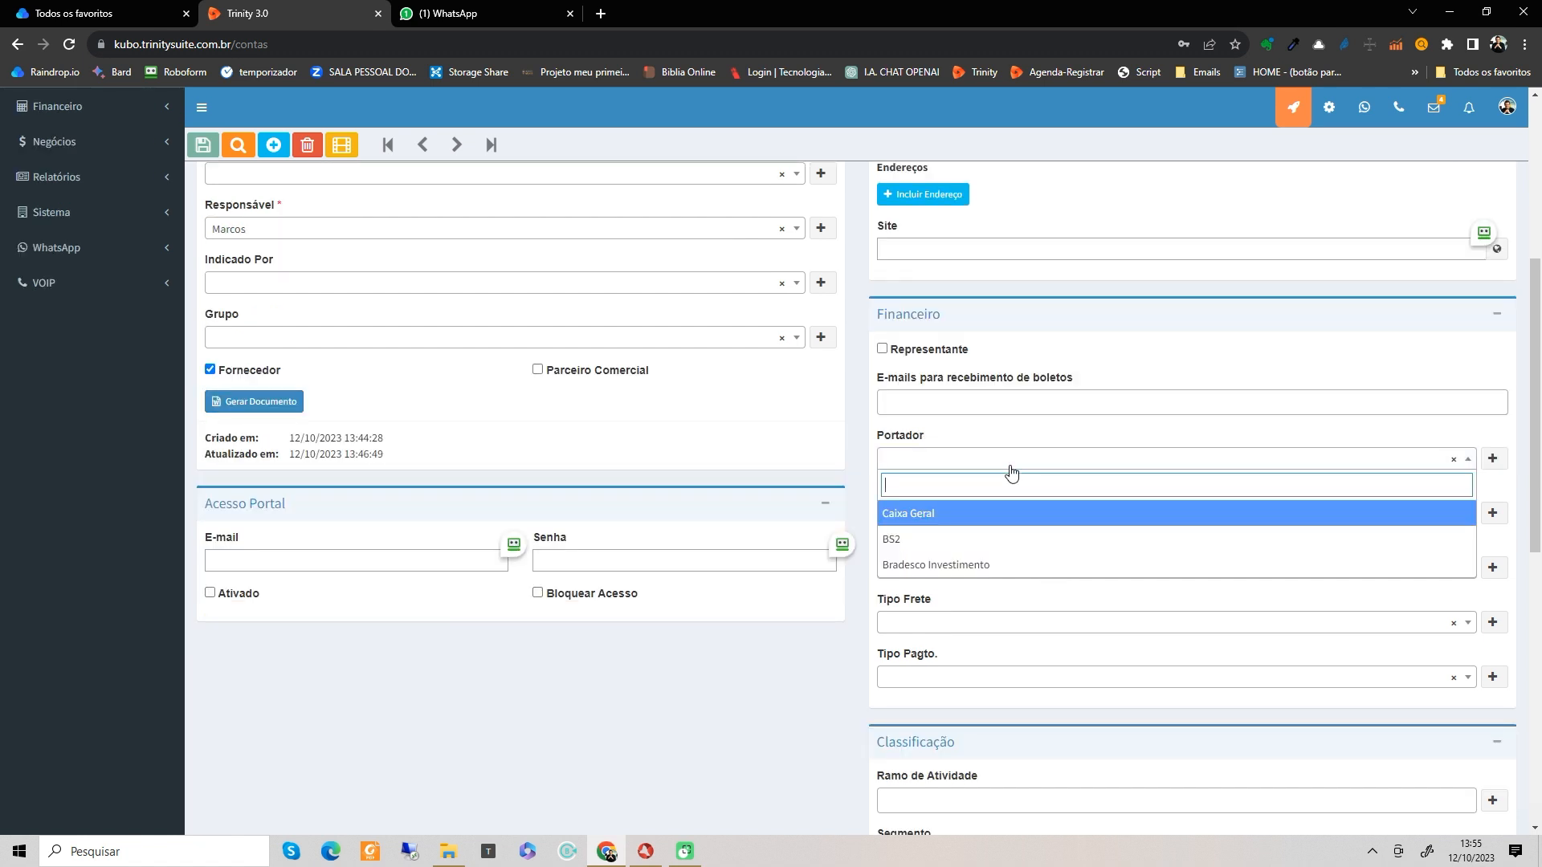
pyautogui.click(1009, 539)
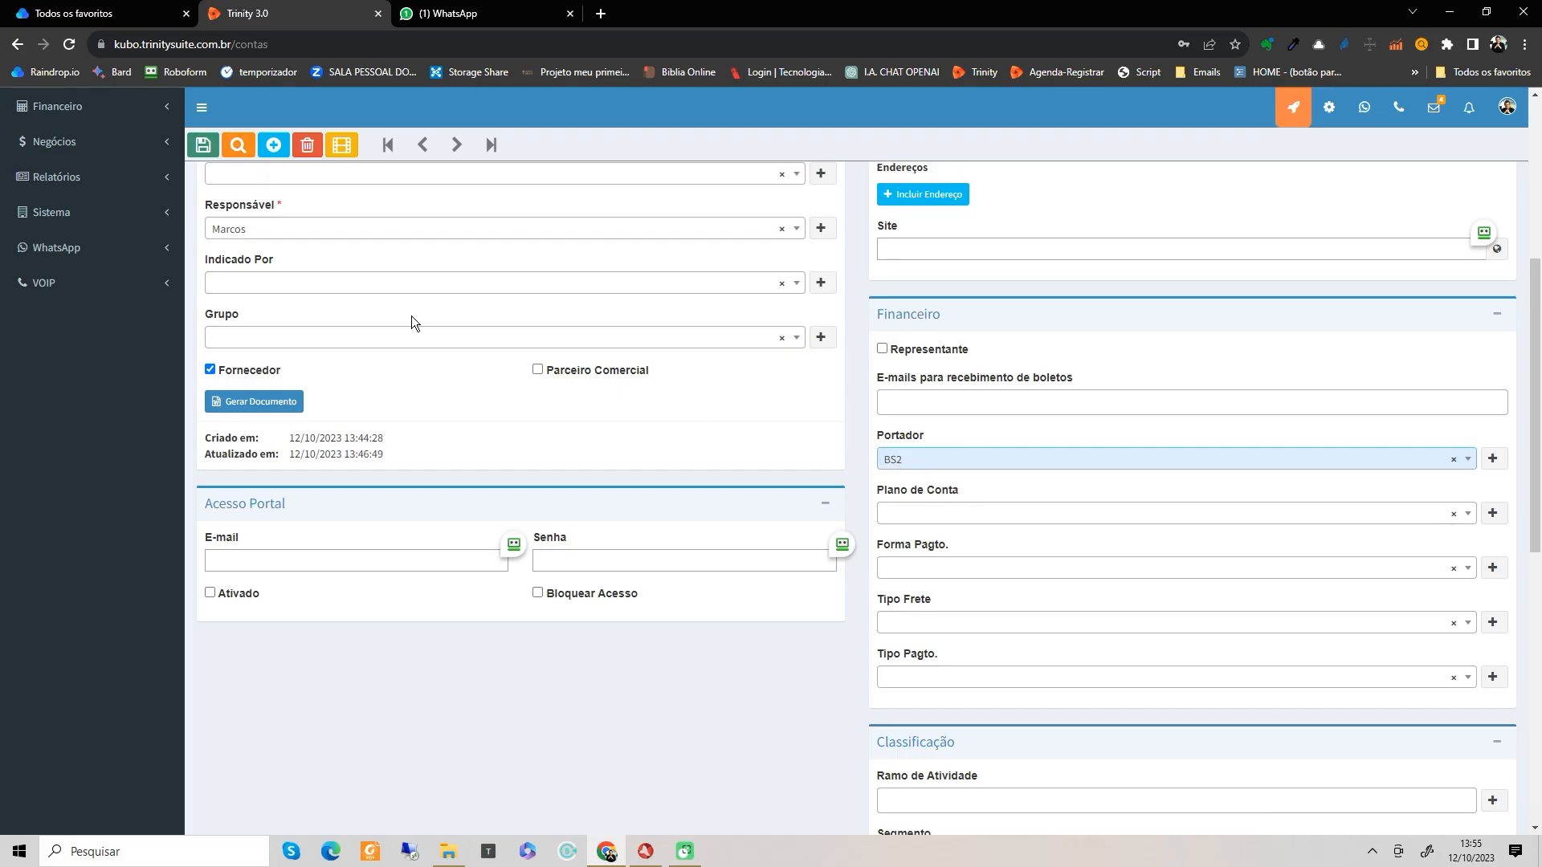
# Step: Set ÁGUA as the SABESP account's Plano de Conta and save the account
pyautogui.scroll(3, 411, 316)
pyautogui.scroll(-3, 379, 268)
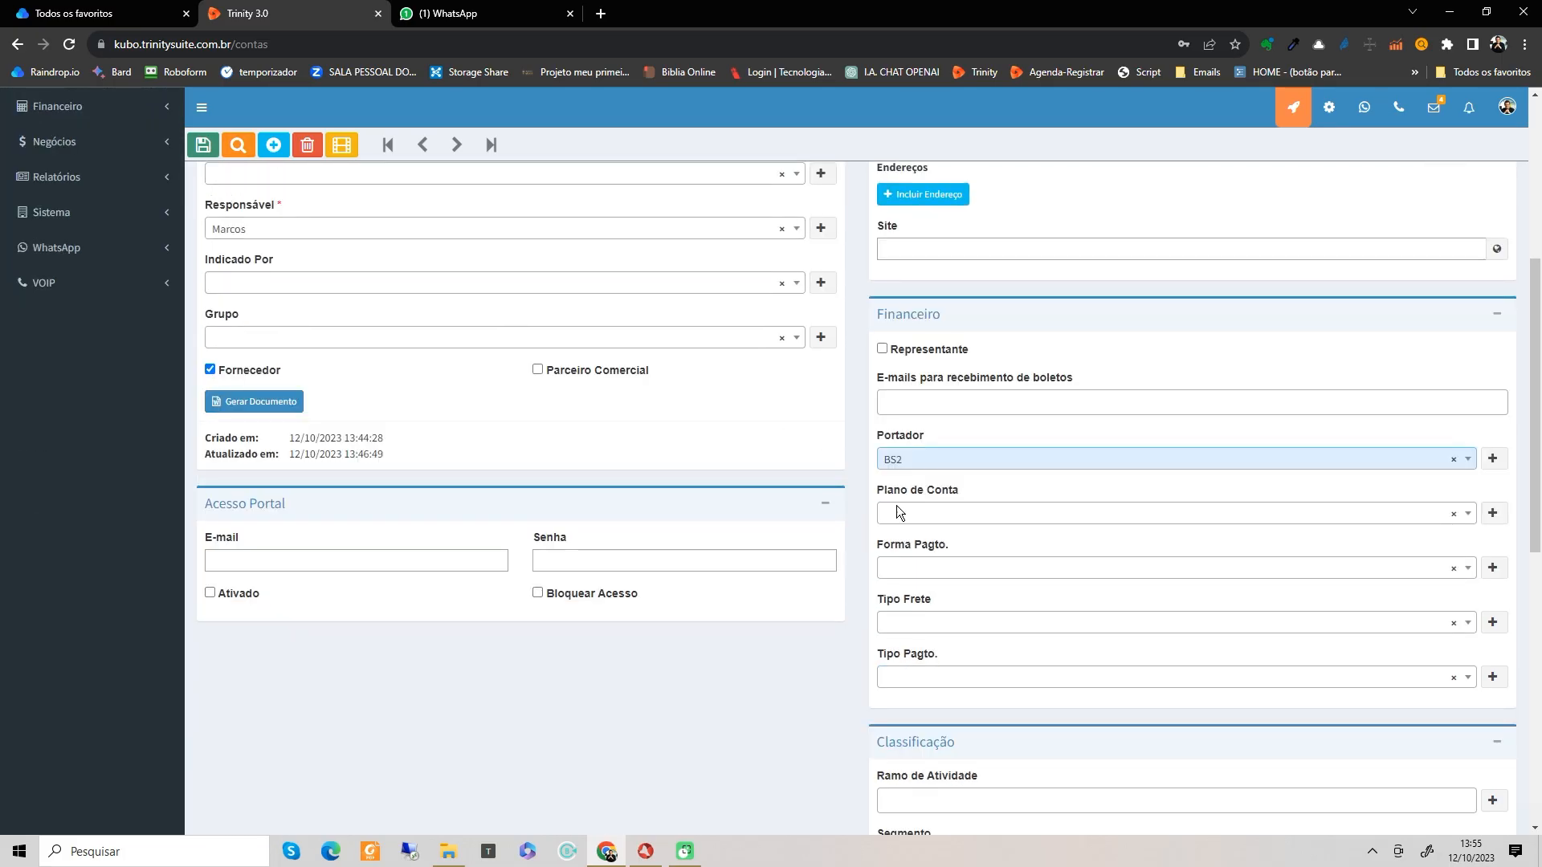
pyautogui.click(940, 517)
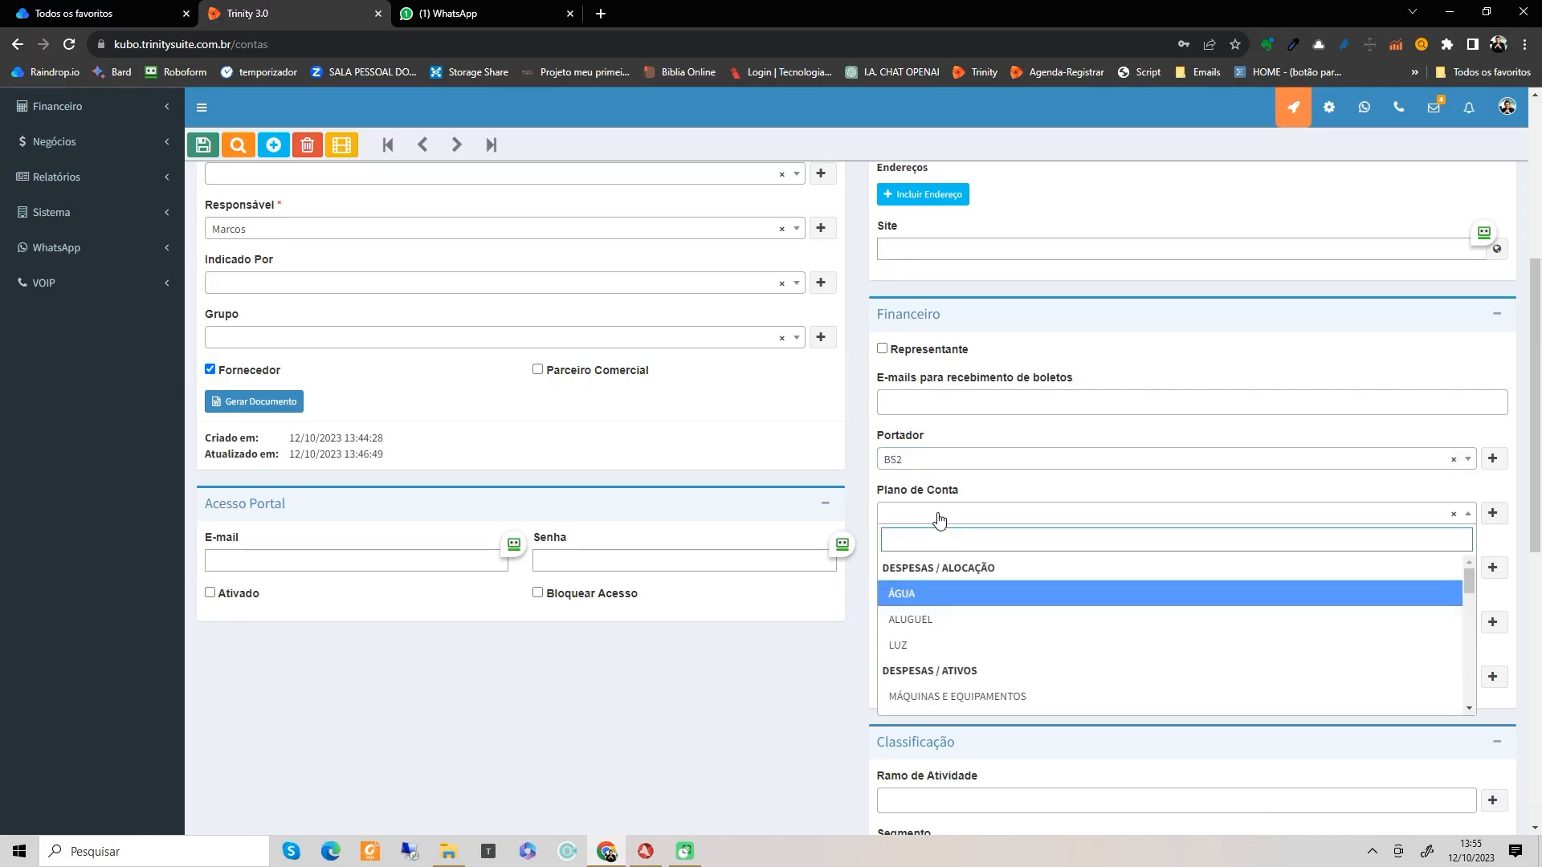
pyautogui.click(945, 595)
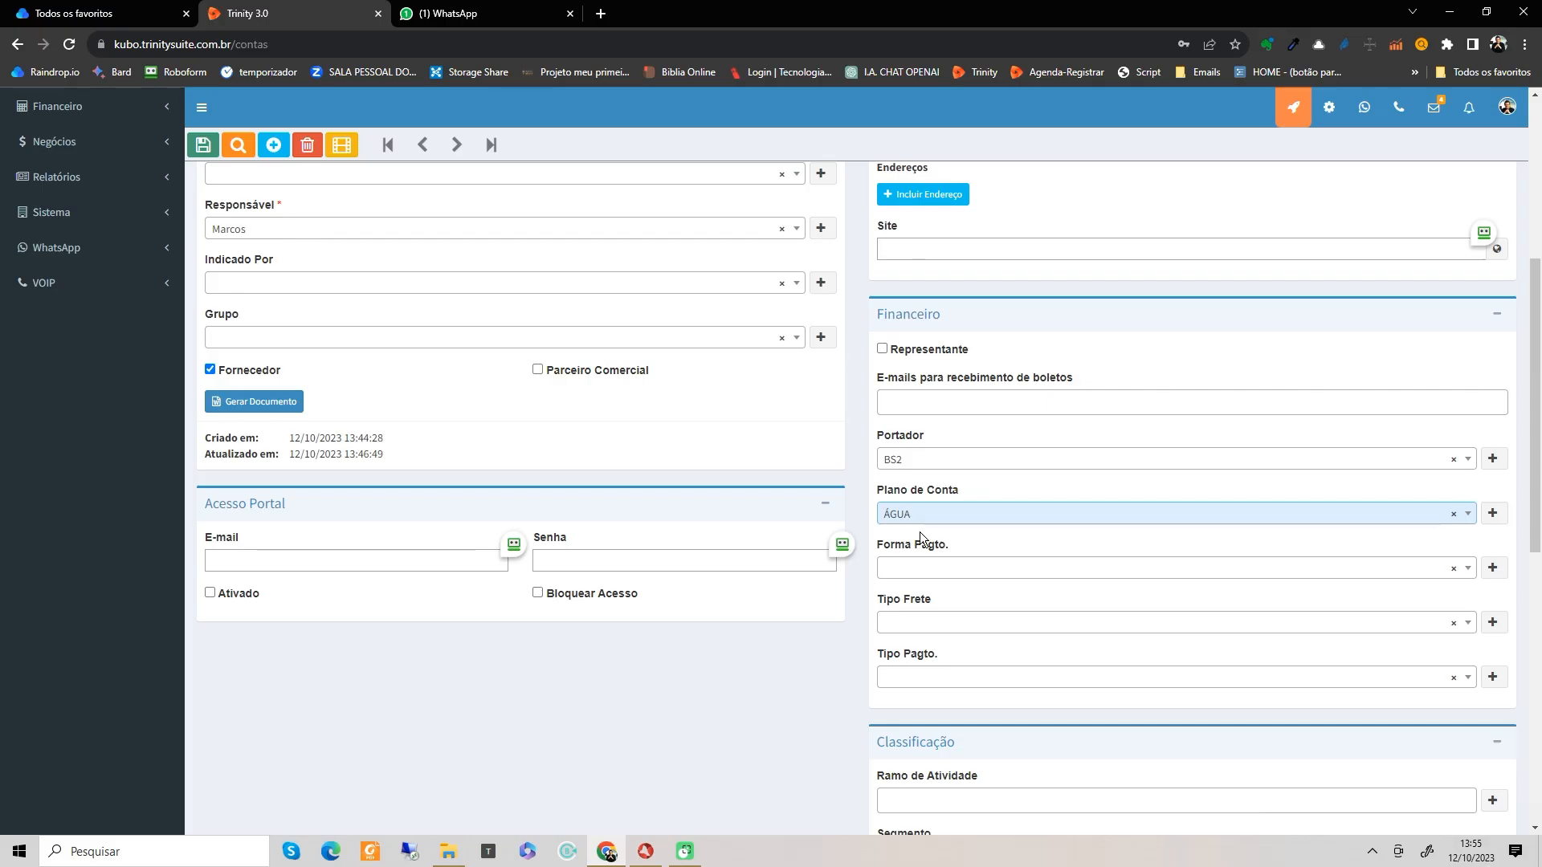
pyautogui.scroll(1, 924, 537)
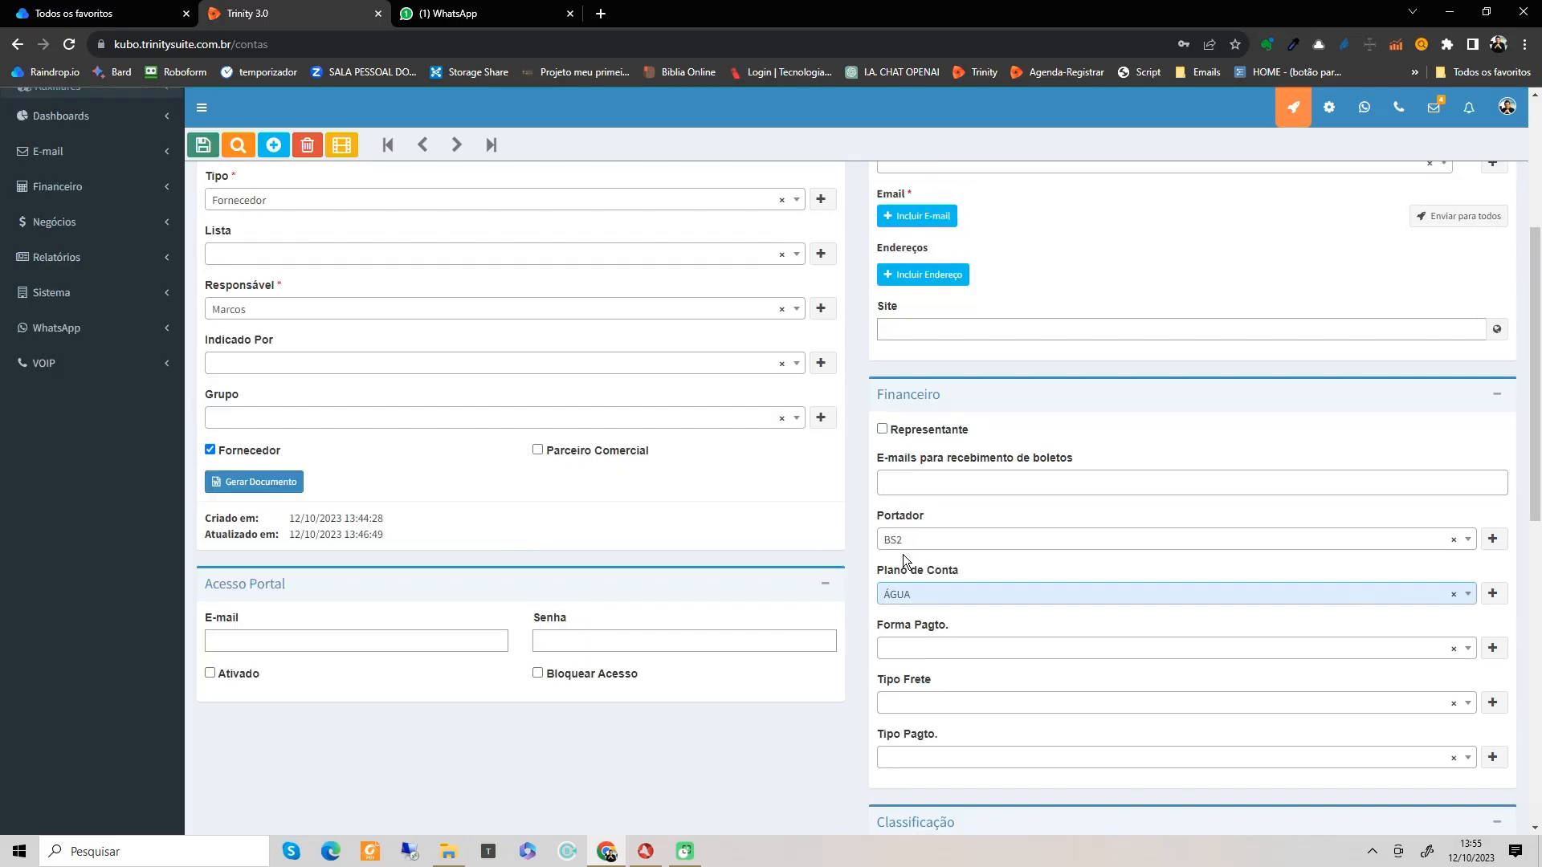
pyautogui.scroll(-3, 903, 554)
pyautogui.scroll(-1, 902, 554)
pyautogui.scroll(3, 938, 553)
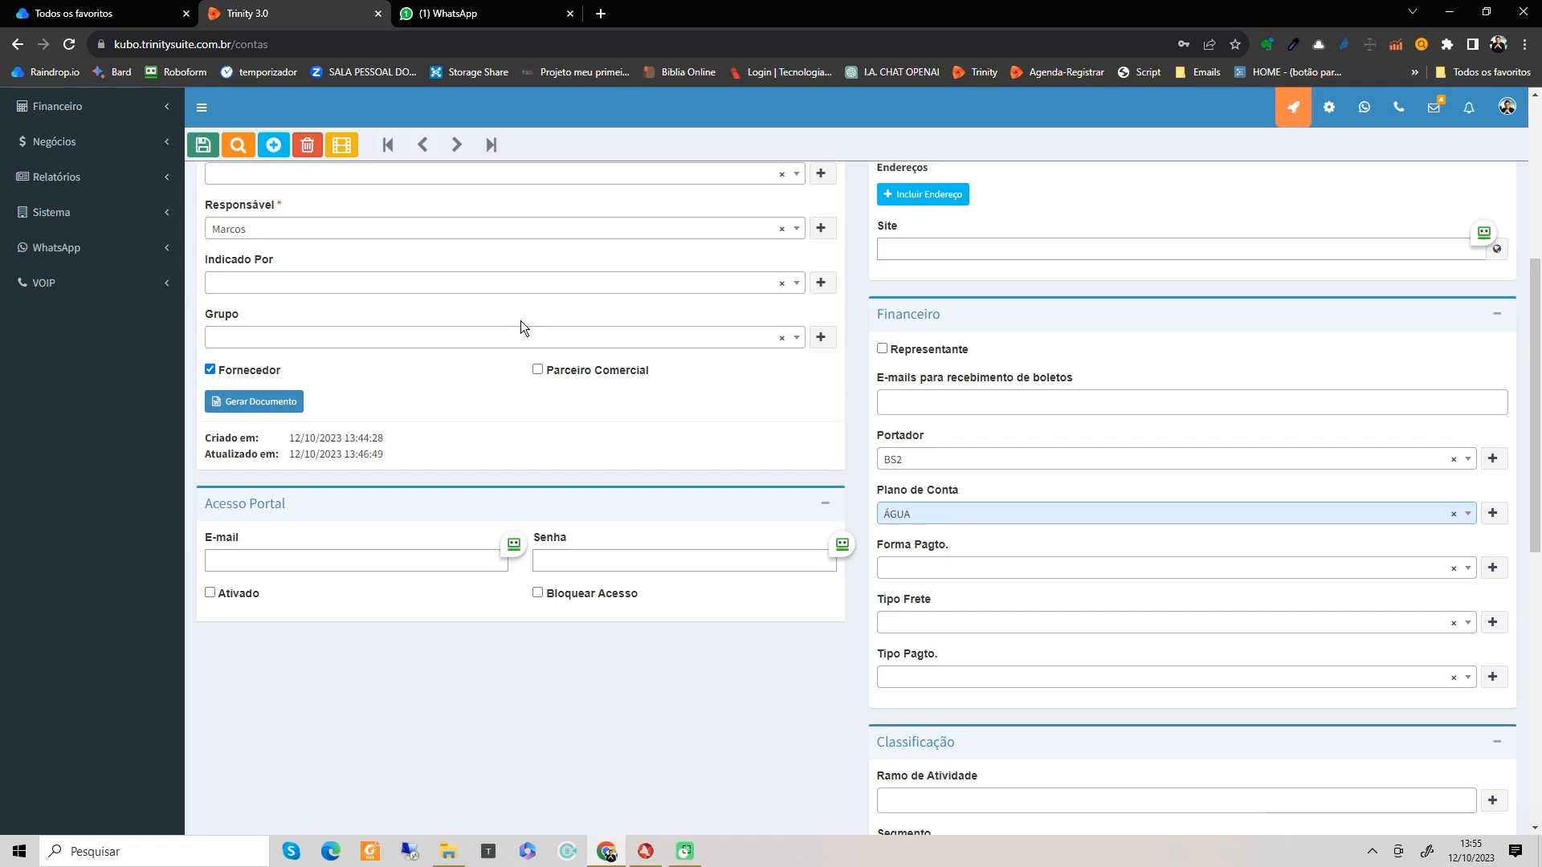
pyautogui.click(210, 153)
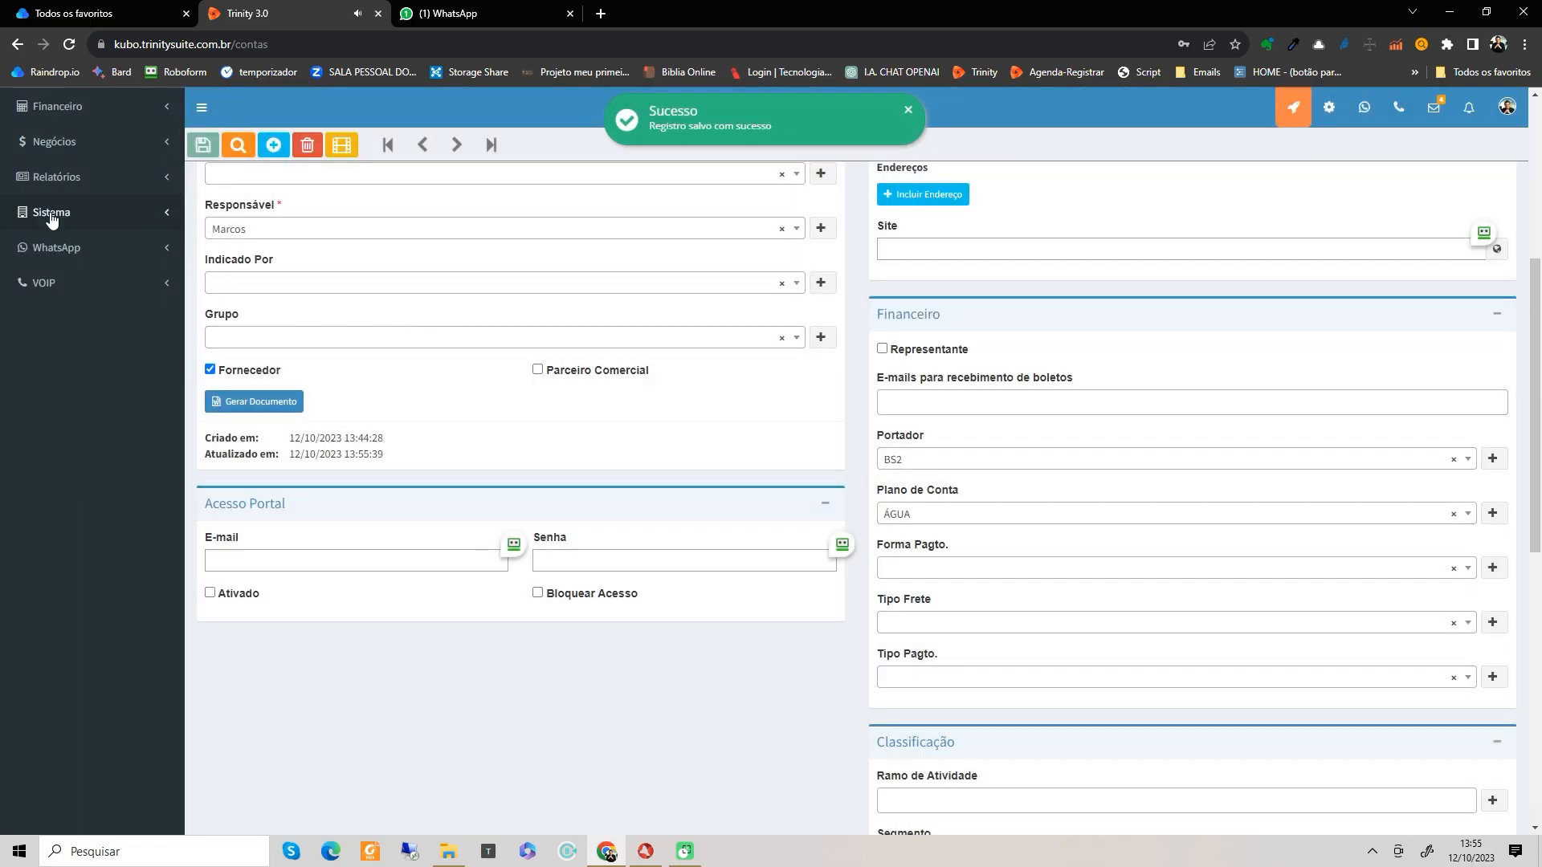
# Step: Start a new Contas a Pagar entry and check the Lead/Conta choices for the supplier
pyautogui.scroll(5, 52, 218)
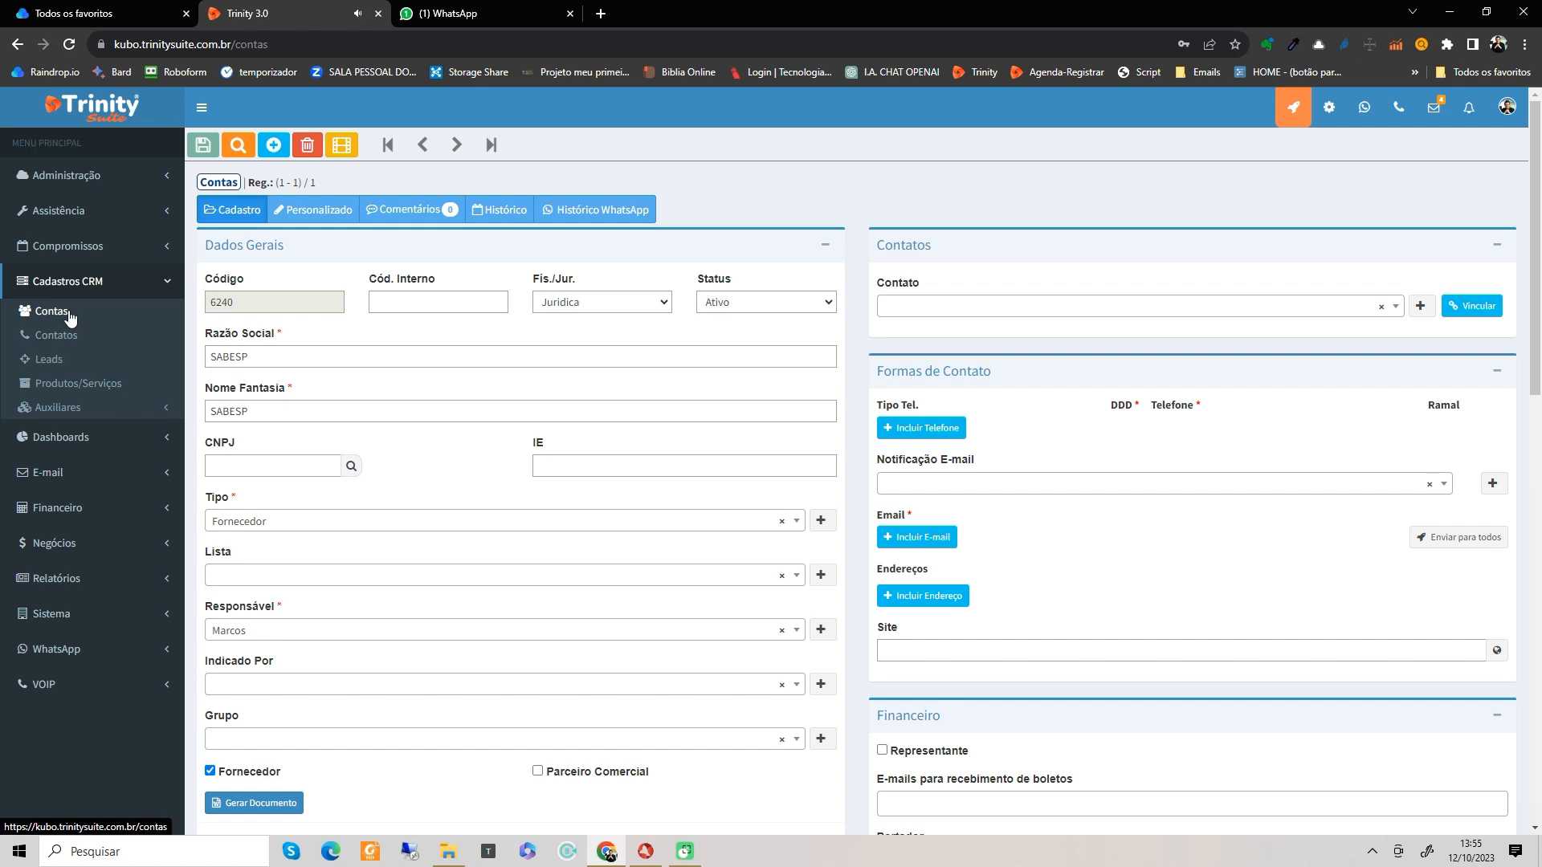
pyautogui.click(66, 518)
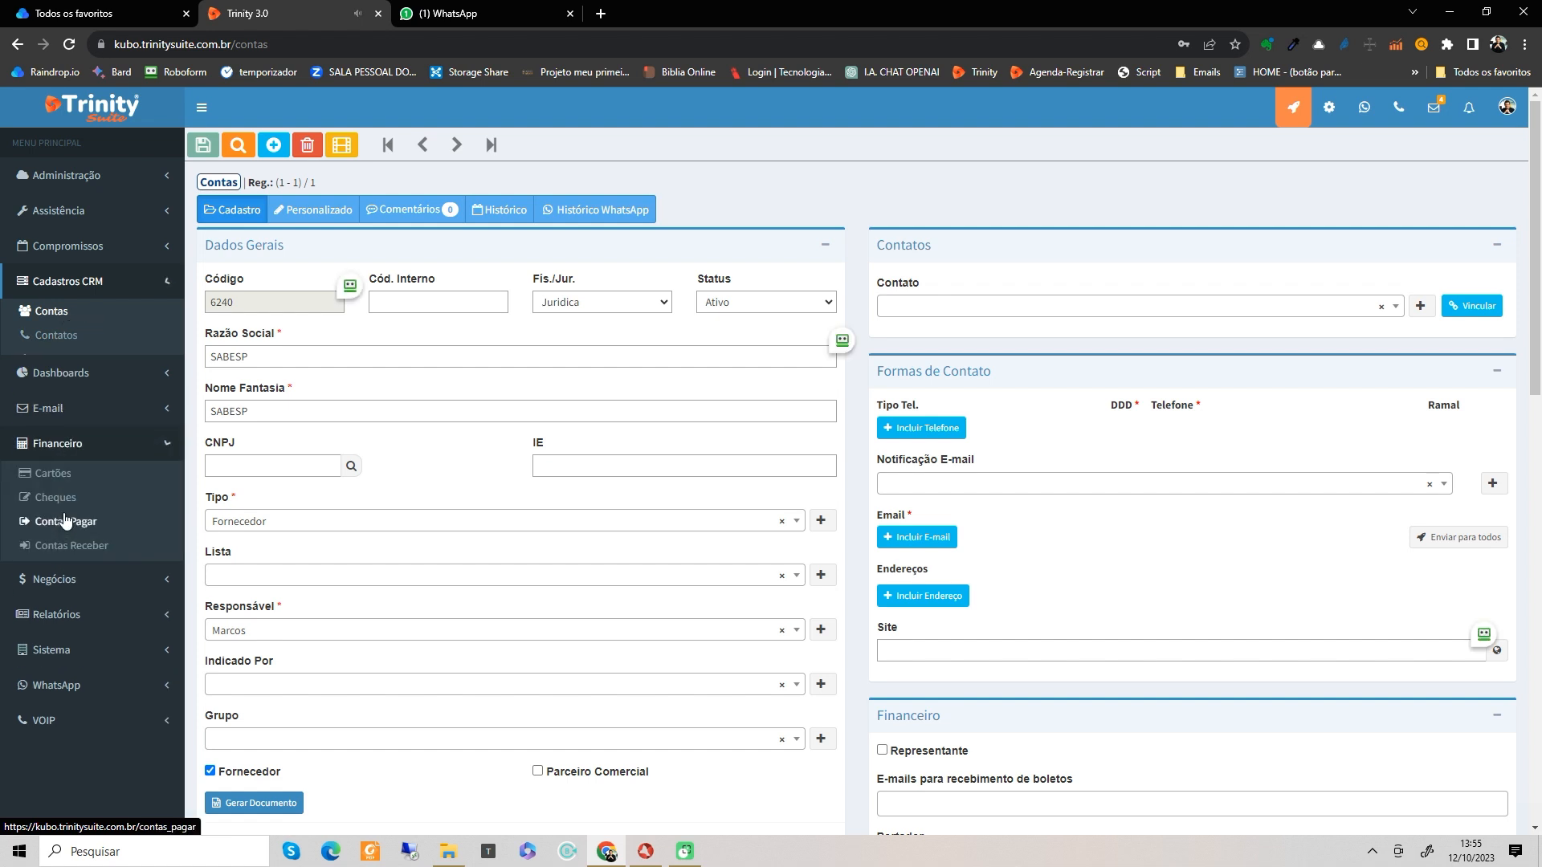
pyautogui.click(56, 476)
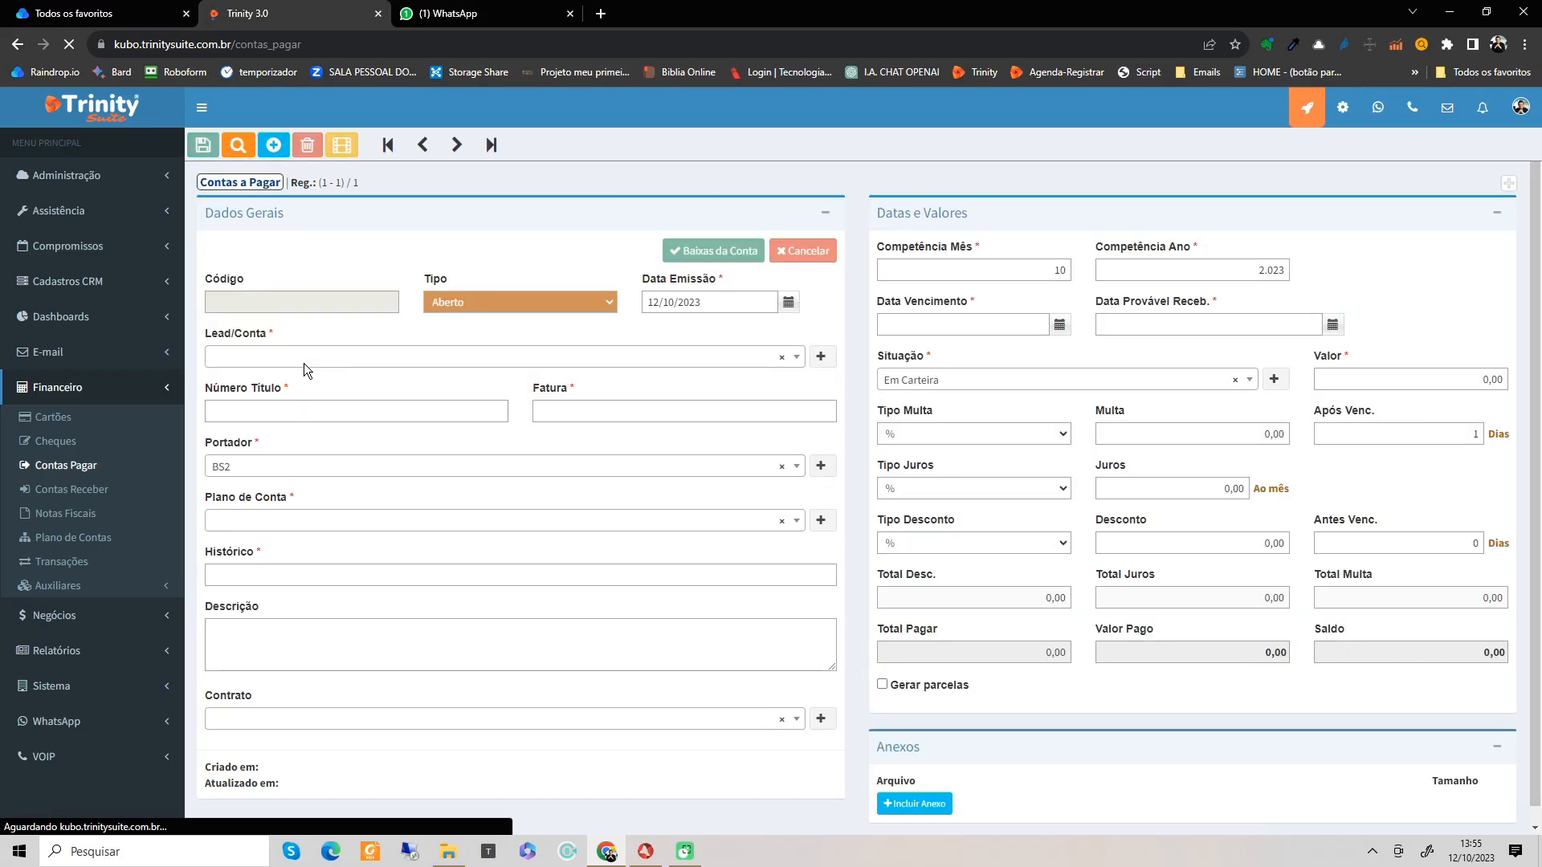
pyautogui.click(305, 361)
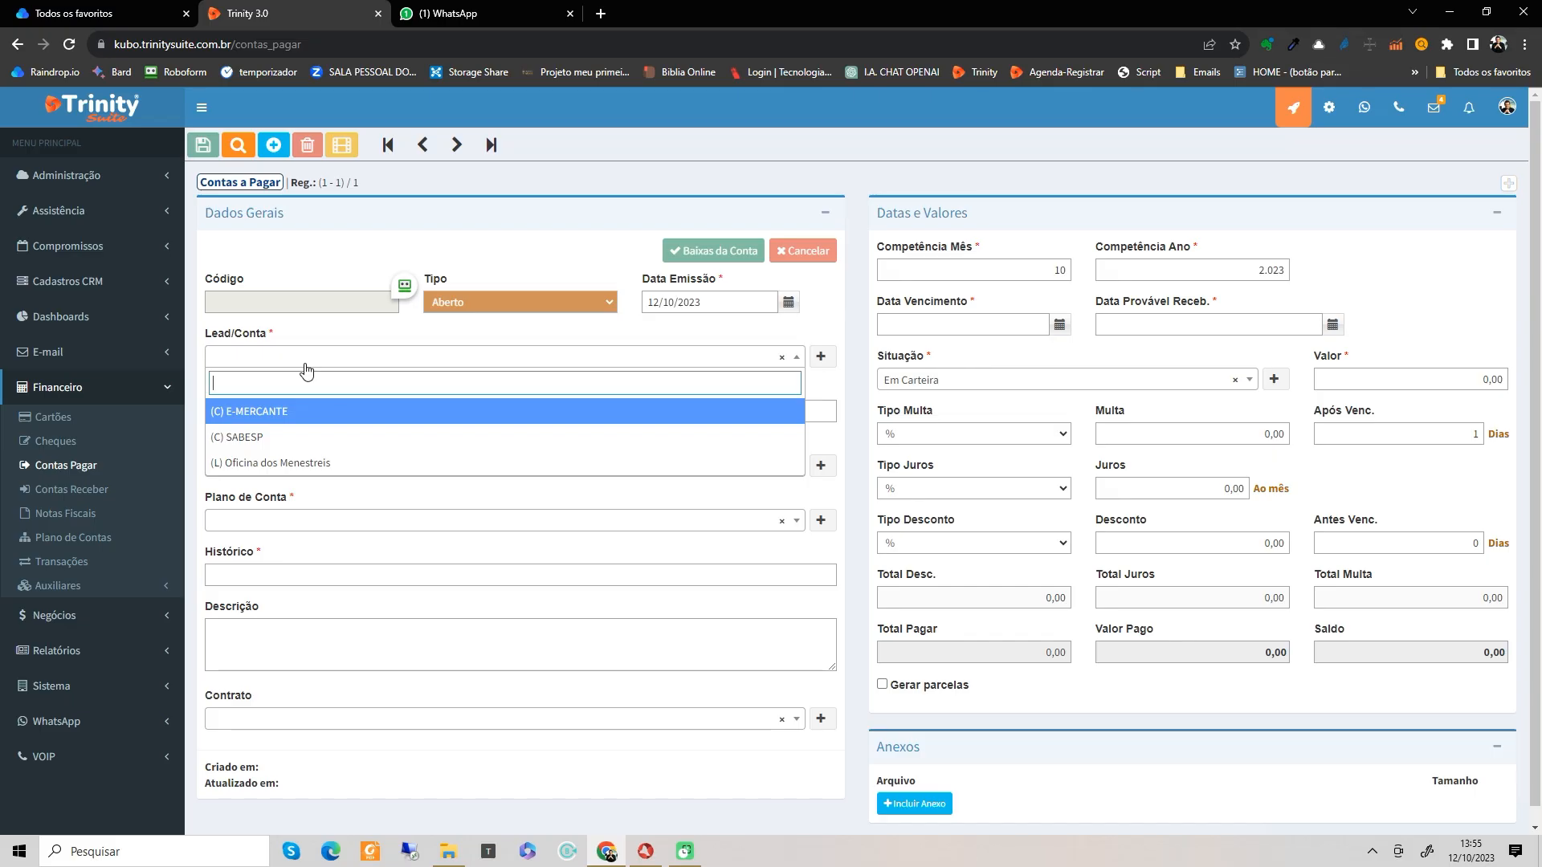
pyautogui.click(326, 340)
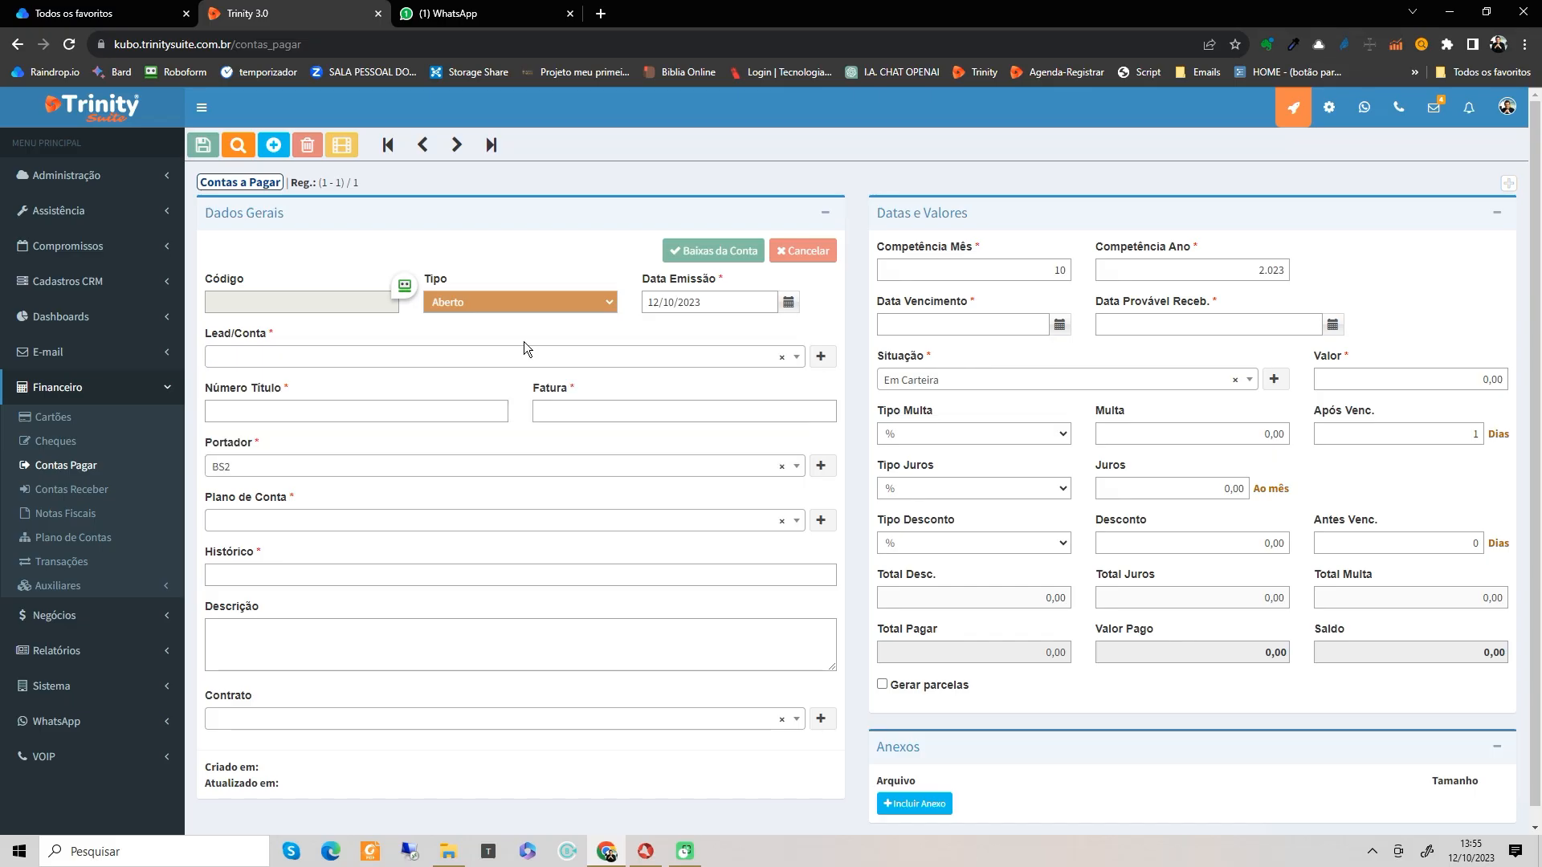
# Step: Register a new supplier account for the Lead/Conta field with ENEL as Razão Social and Nome Fantasia, and save it
pyautogui.click(823, 361)
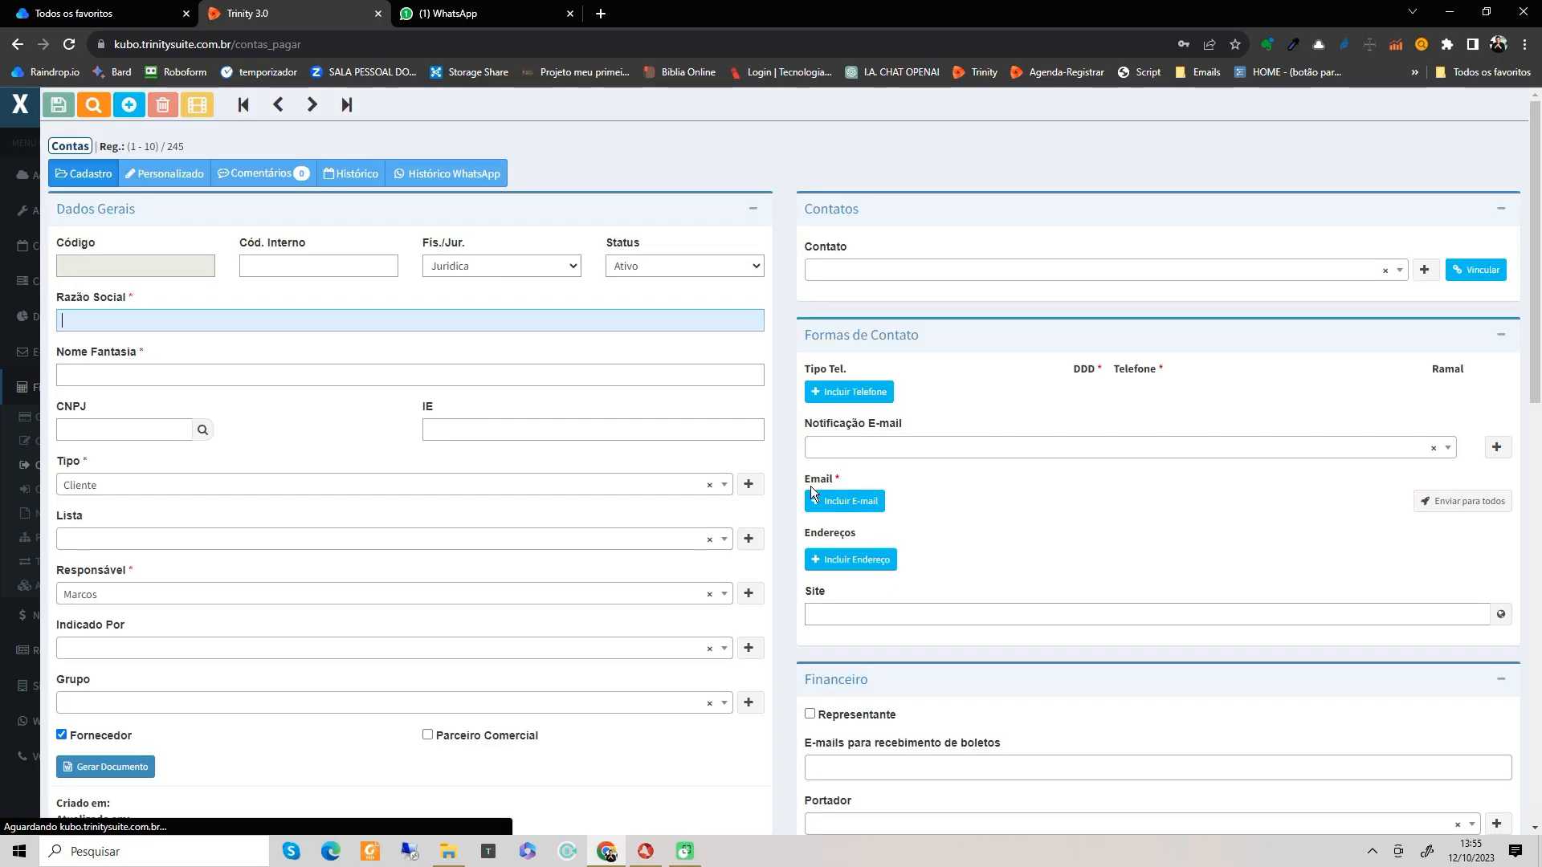
pyautogui.write('ENEL')
pyautogui.press('Tab')
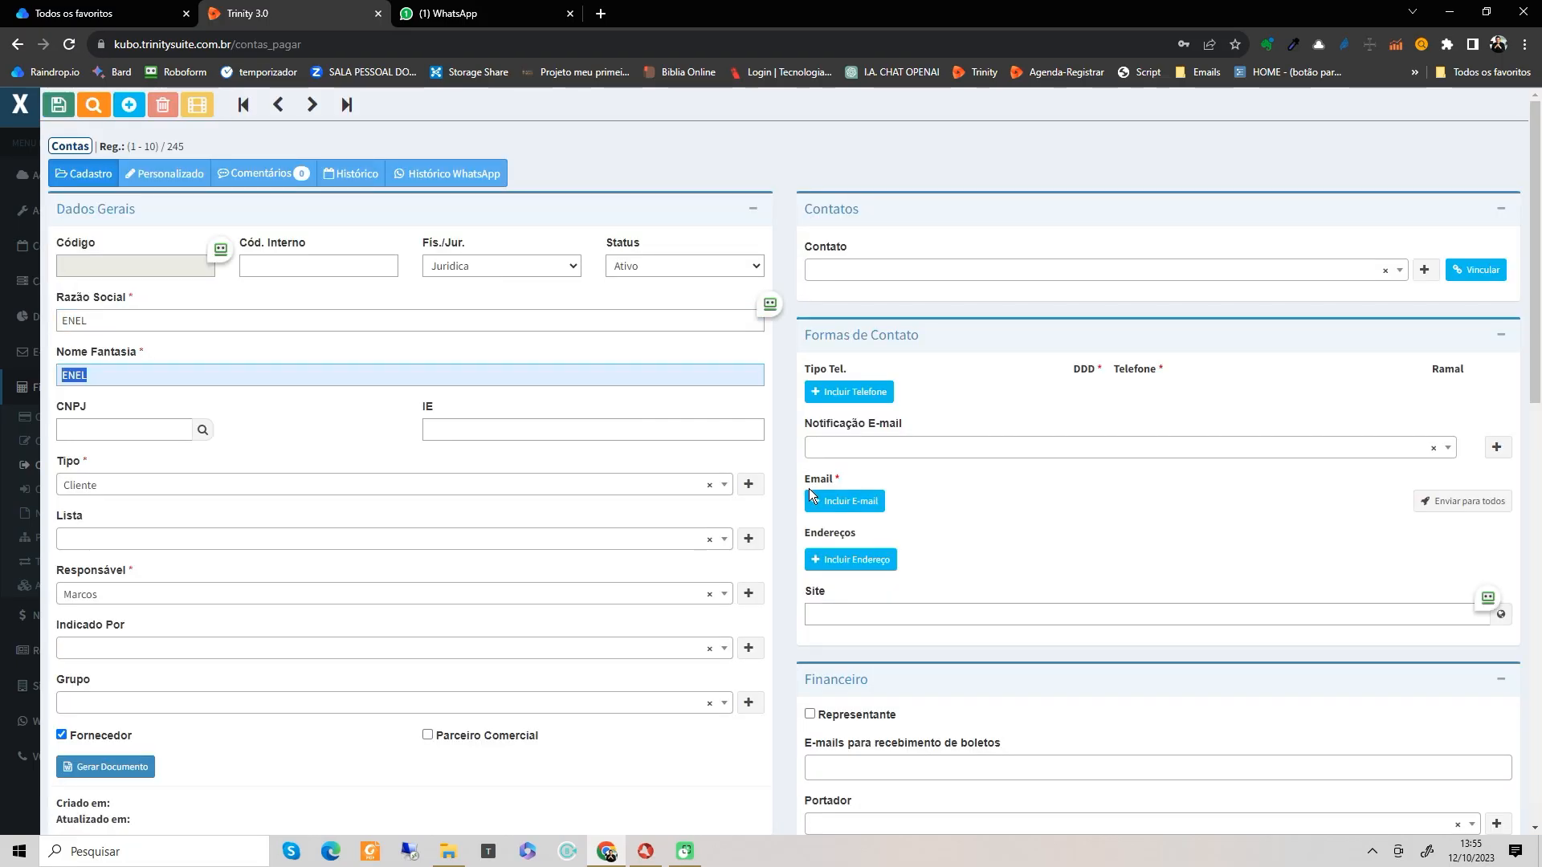
pyautogui.rightClick(808, 489)
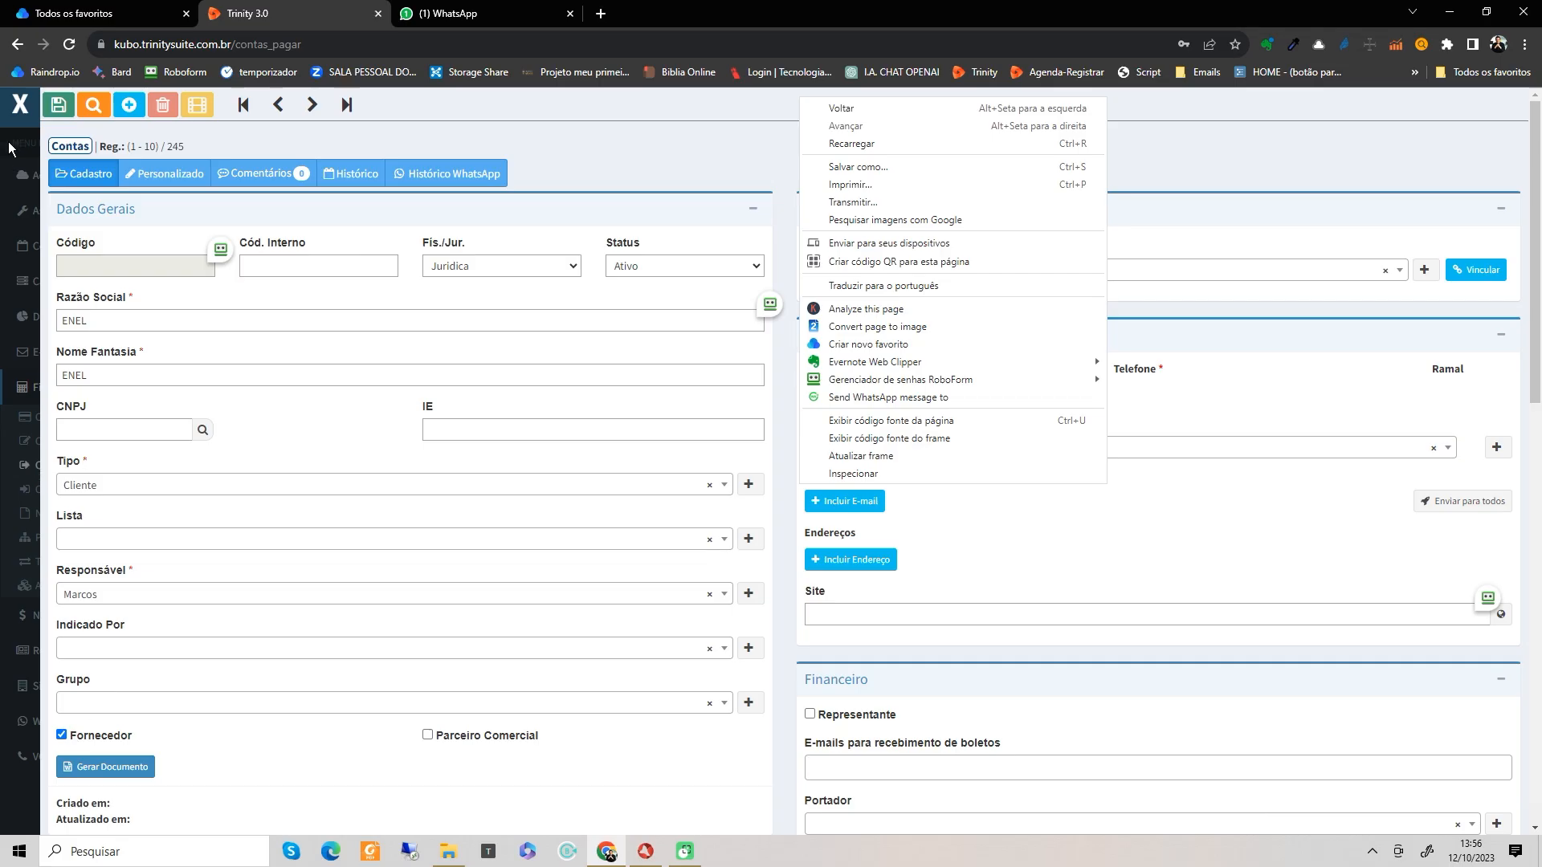
pyautogui.click(45, 114)
pyautogui.click(46, 112)
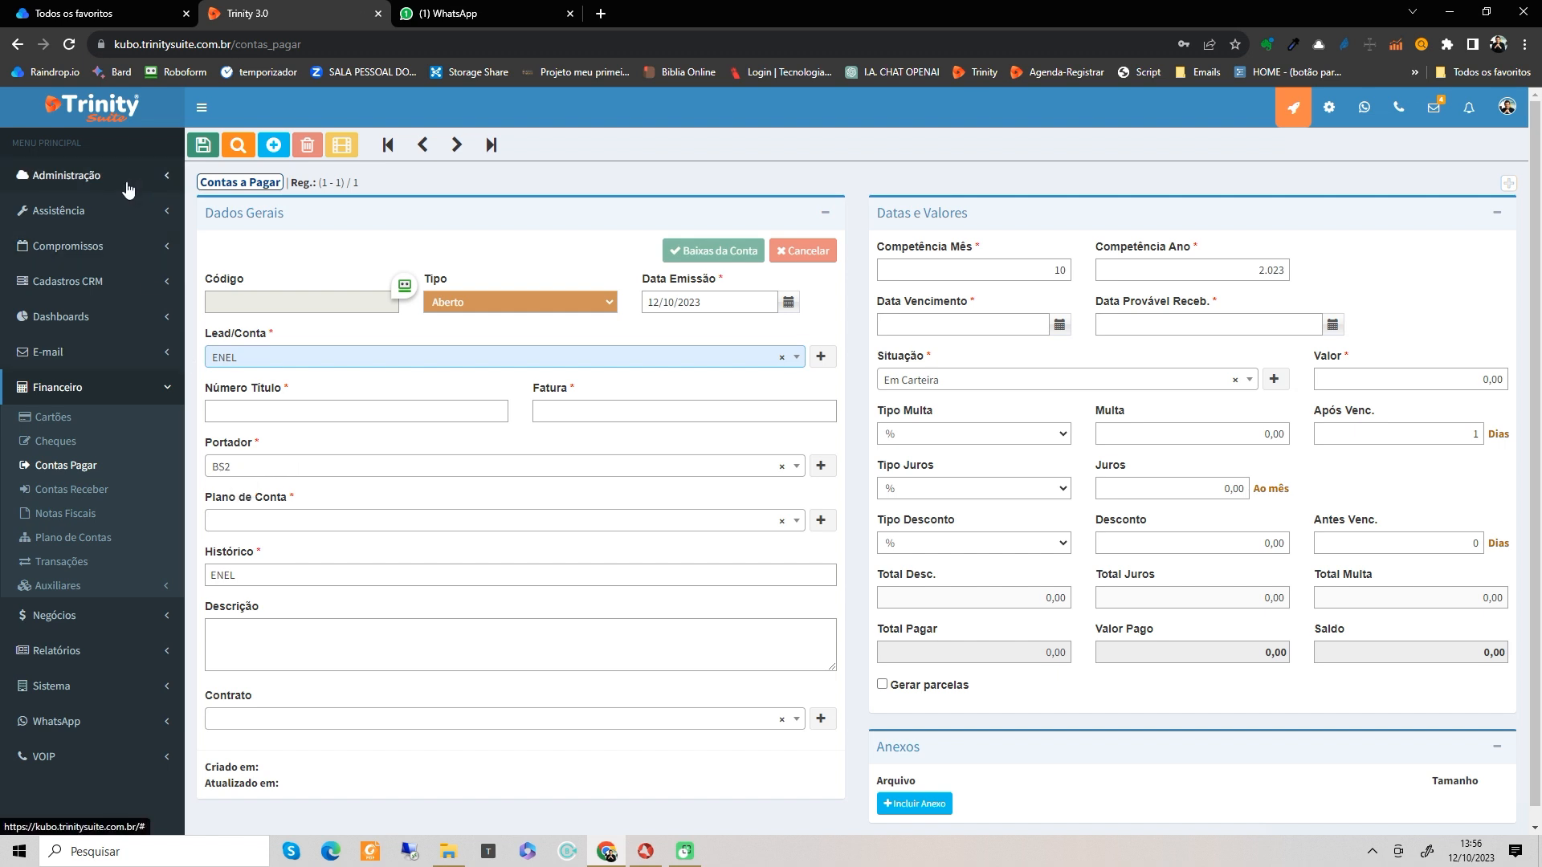
pyautogui.click(43, 187)
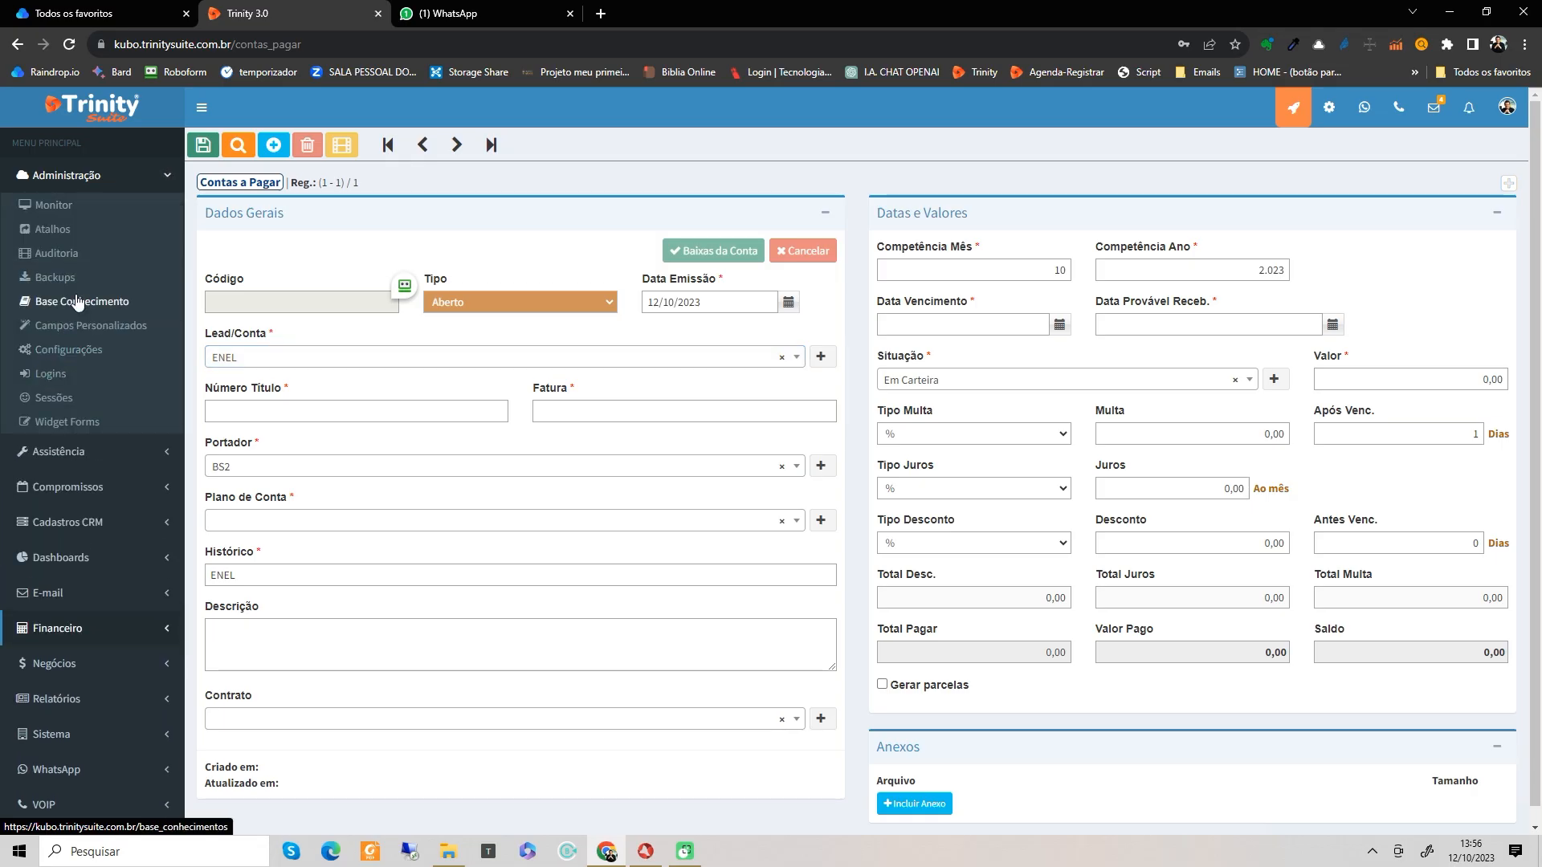
pyautogui.click(113, 184)
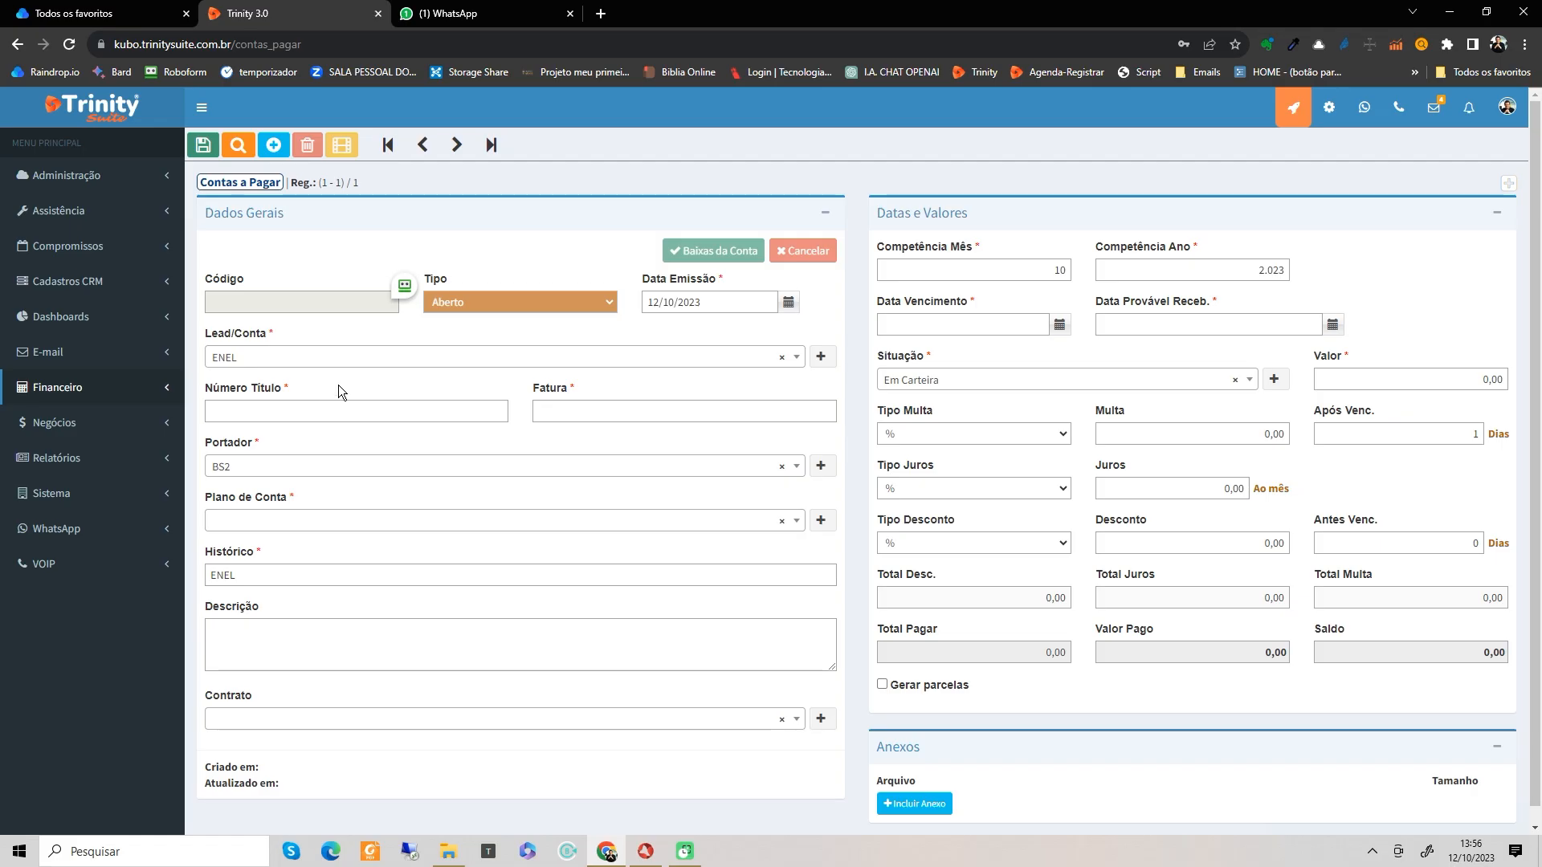
# Step: Change the entry's Lead/Conta to SABESP and fill Número Título and Fatura with AGUA
pyautogui.click(343, 358)
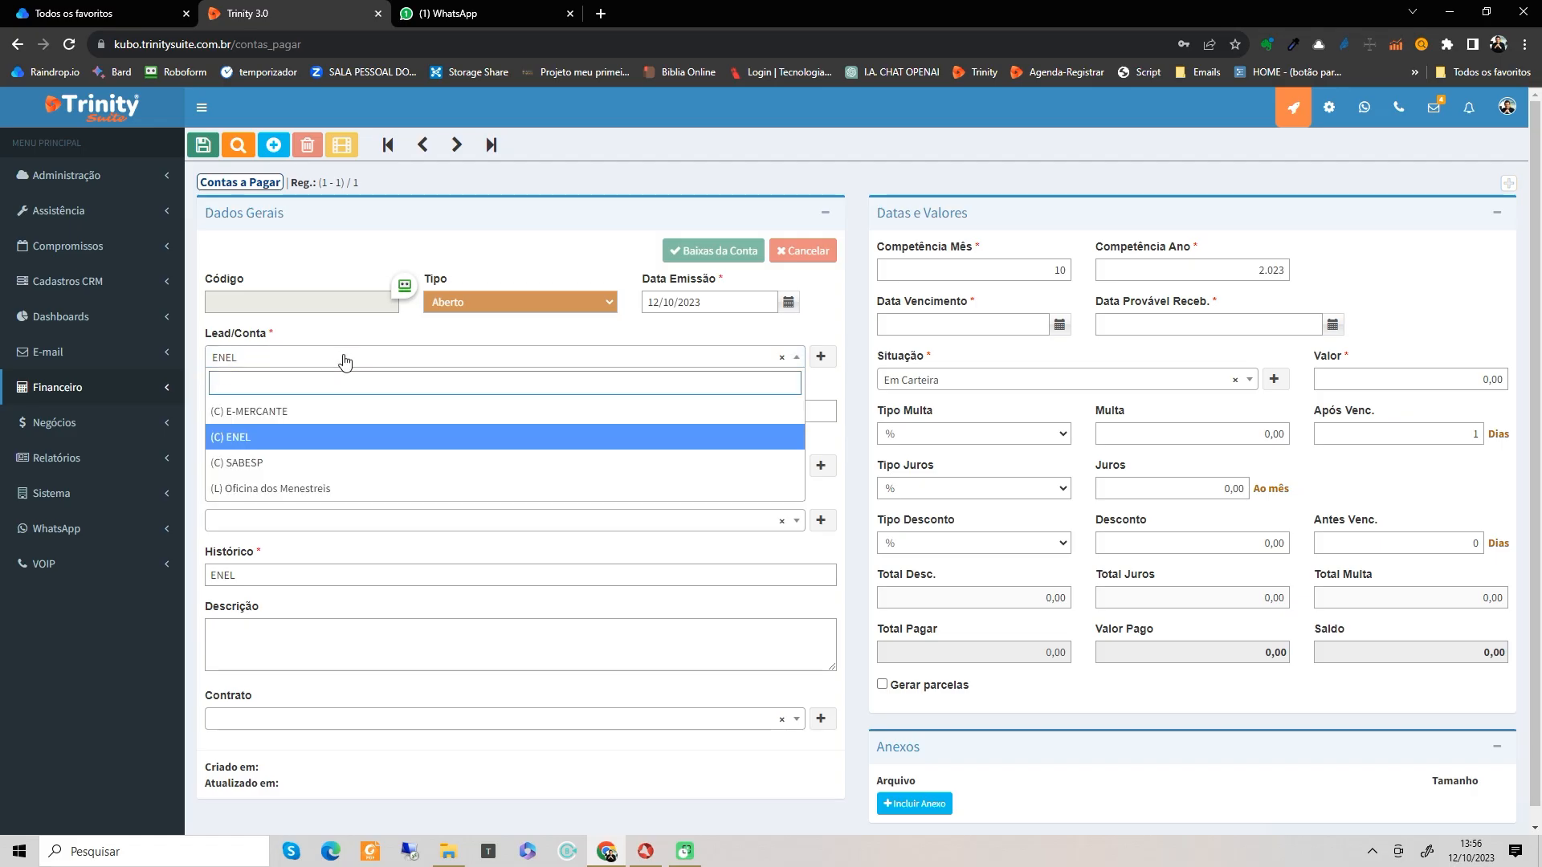
pyautogui.click(312, 464)
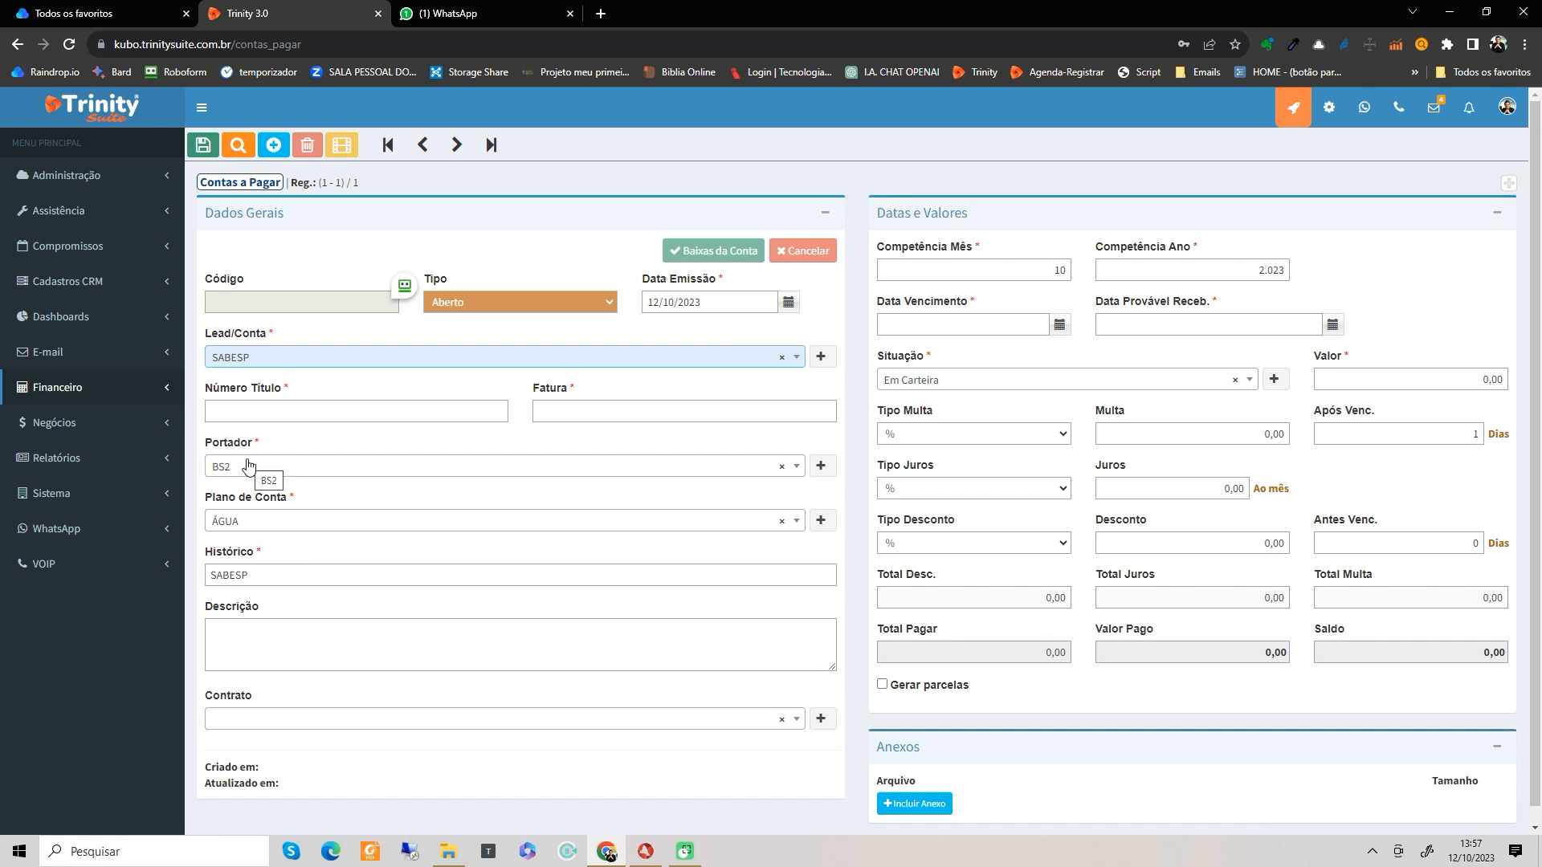
pyautogui.click(261, 410)
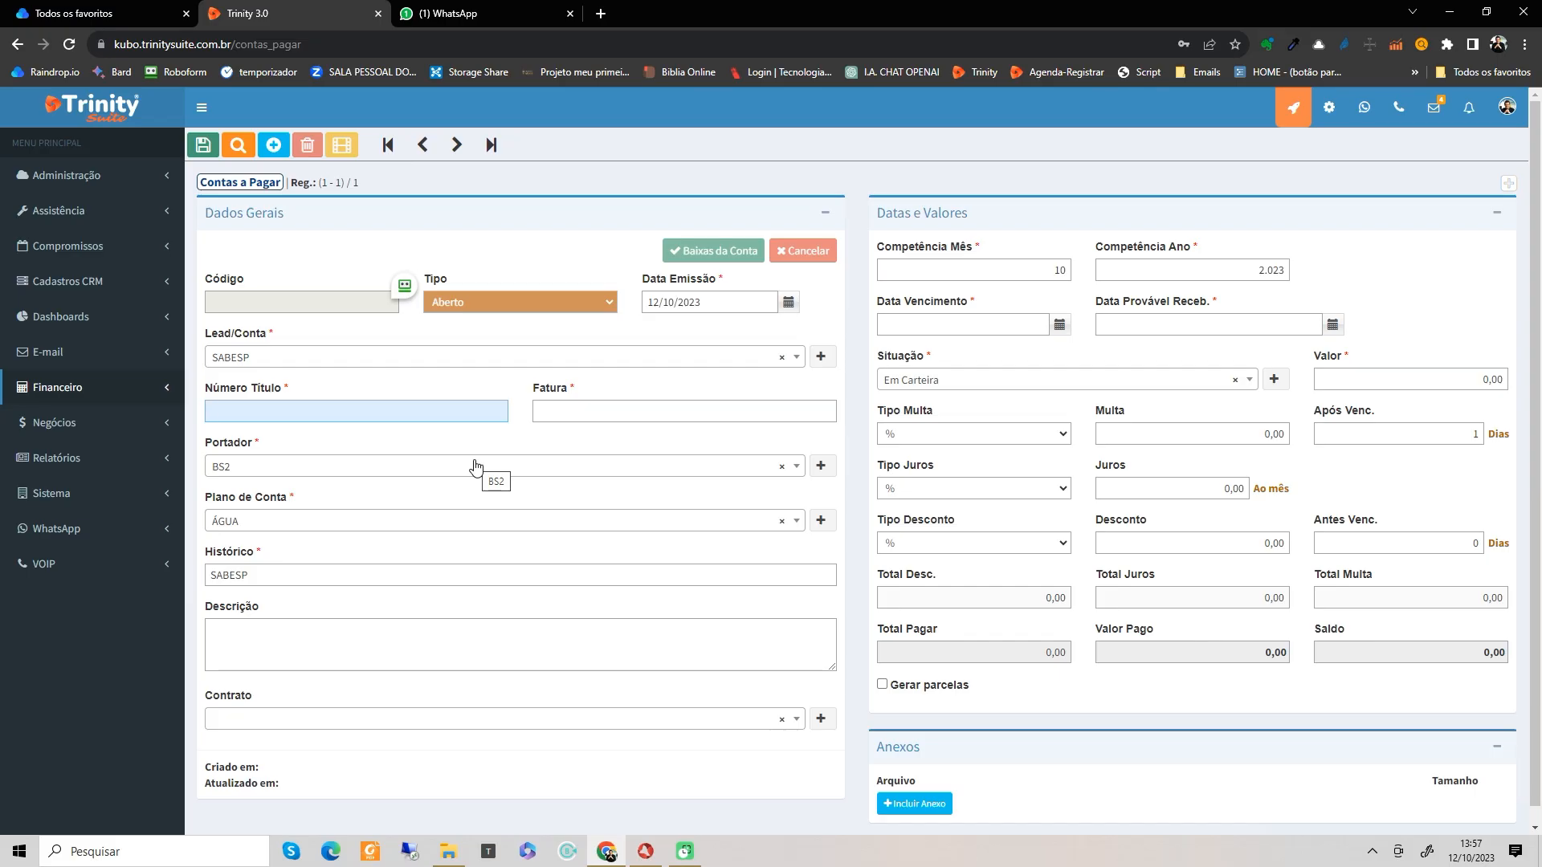
pyautogui.write('AGUA')
pyautogui.press('Tab')
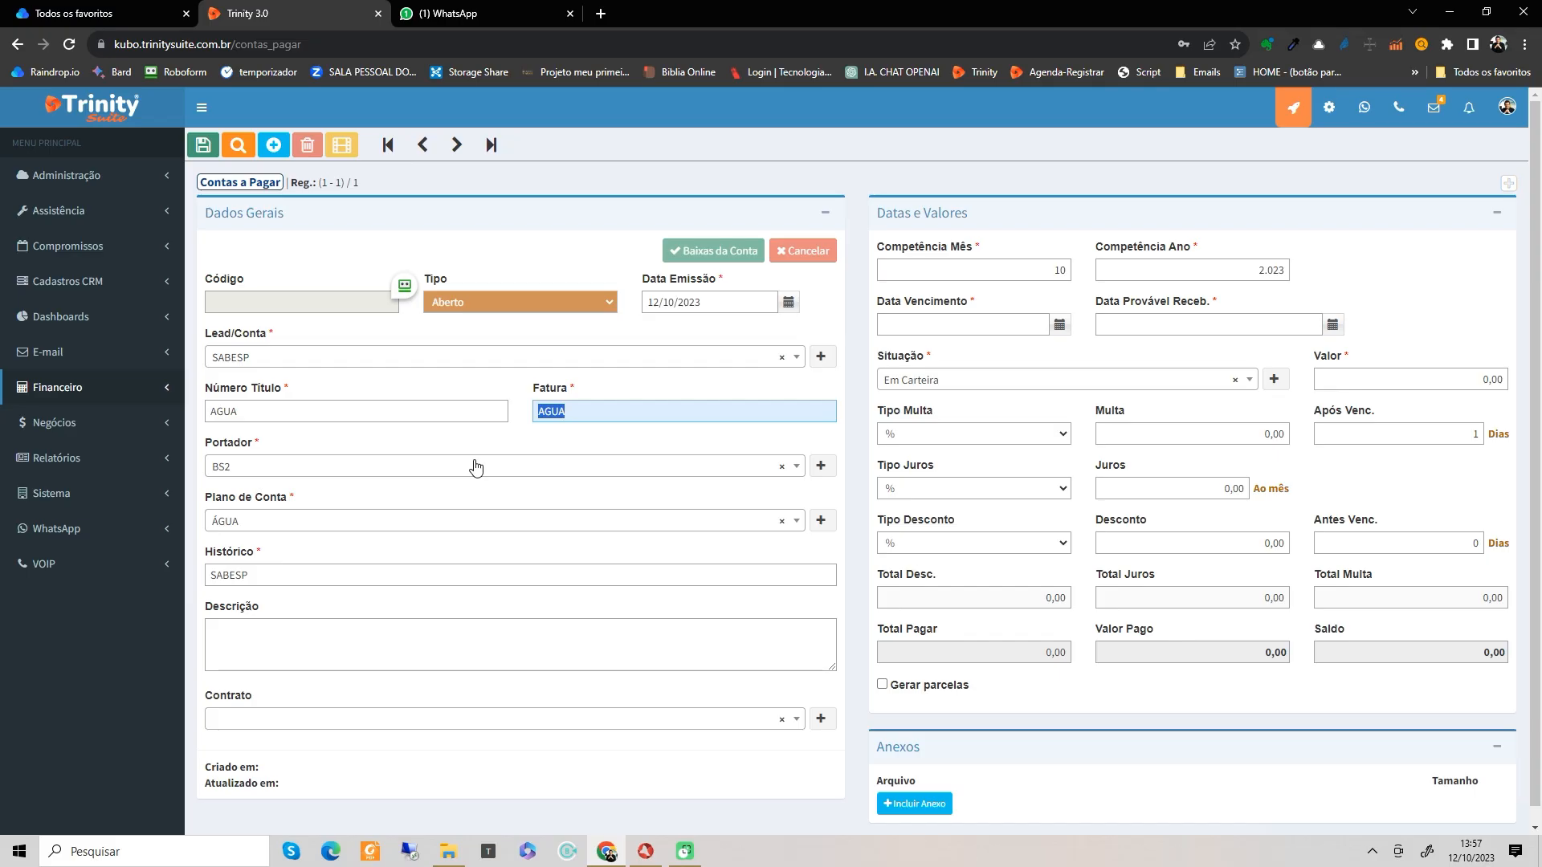
pyautogui.press('Tab')
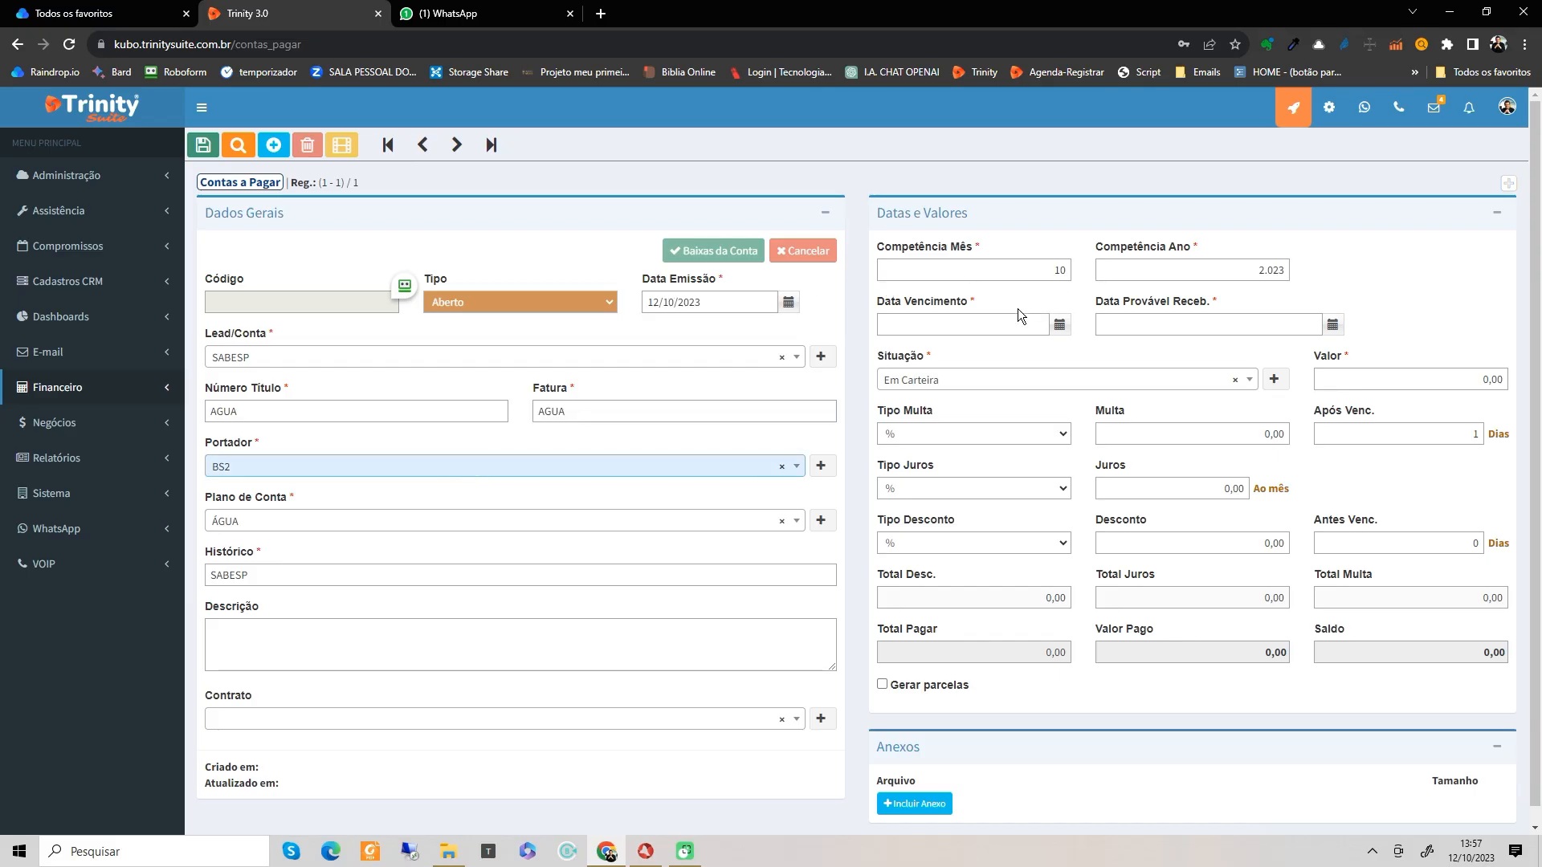
# Step: Set the Data Emissão of the SABESP entry to 01/01/2024
pyautogui.click(717, 302)
pyautogui.click(774, 305)
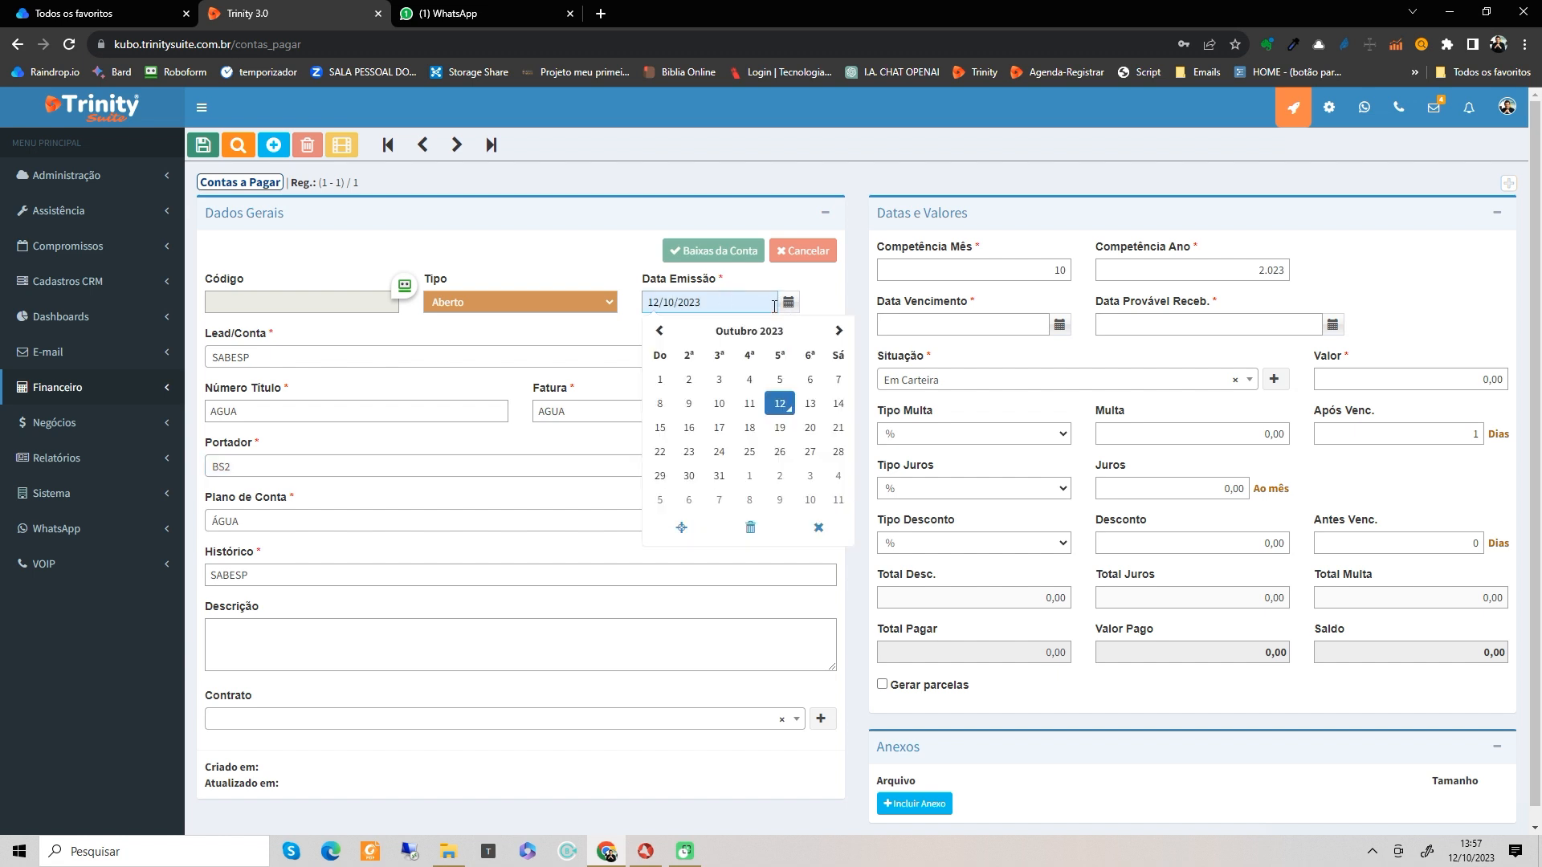
pyautogui.click(839, 332)
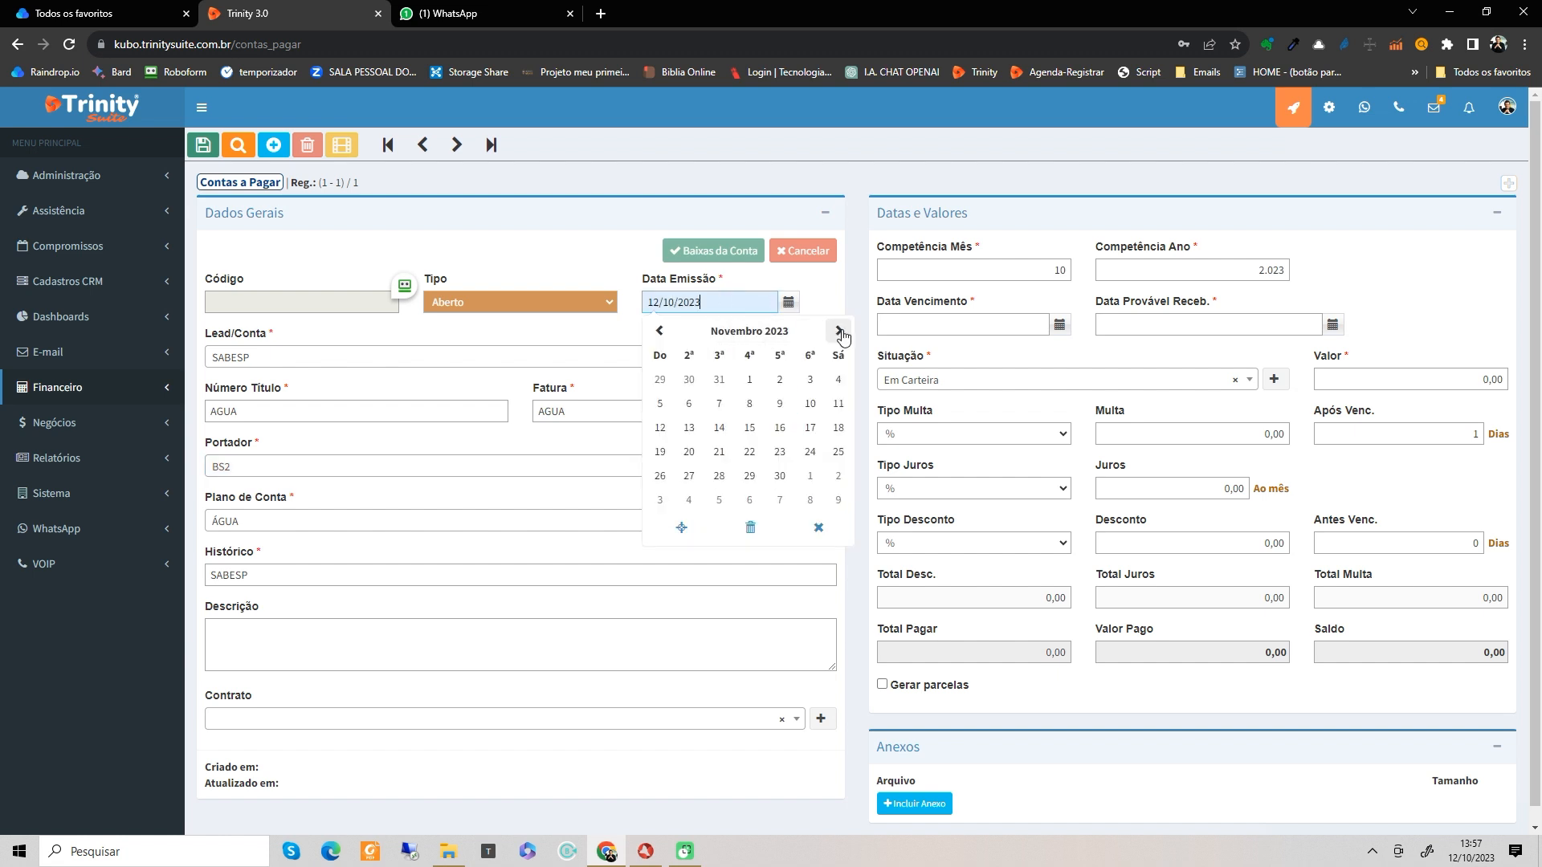
pyautogui.click(839, 332)
pyautogui.click(840, 332)
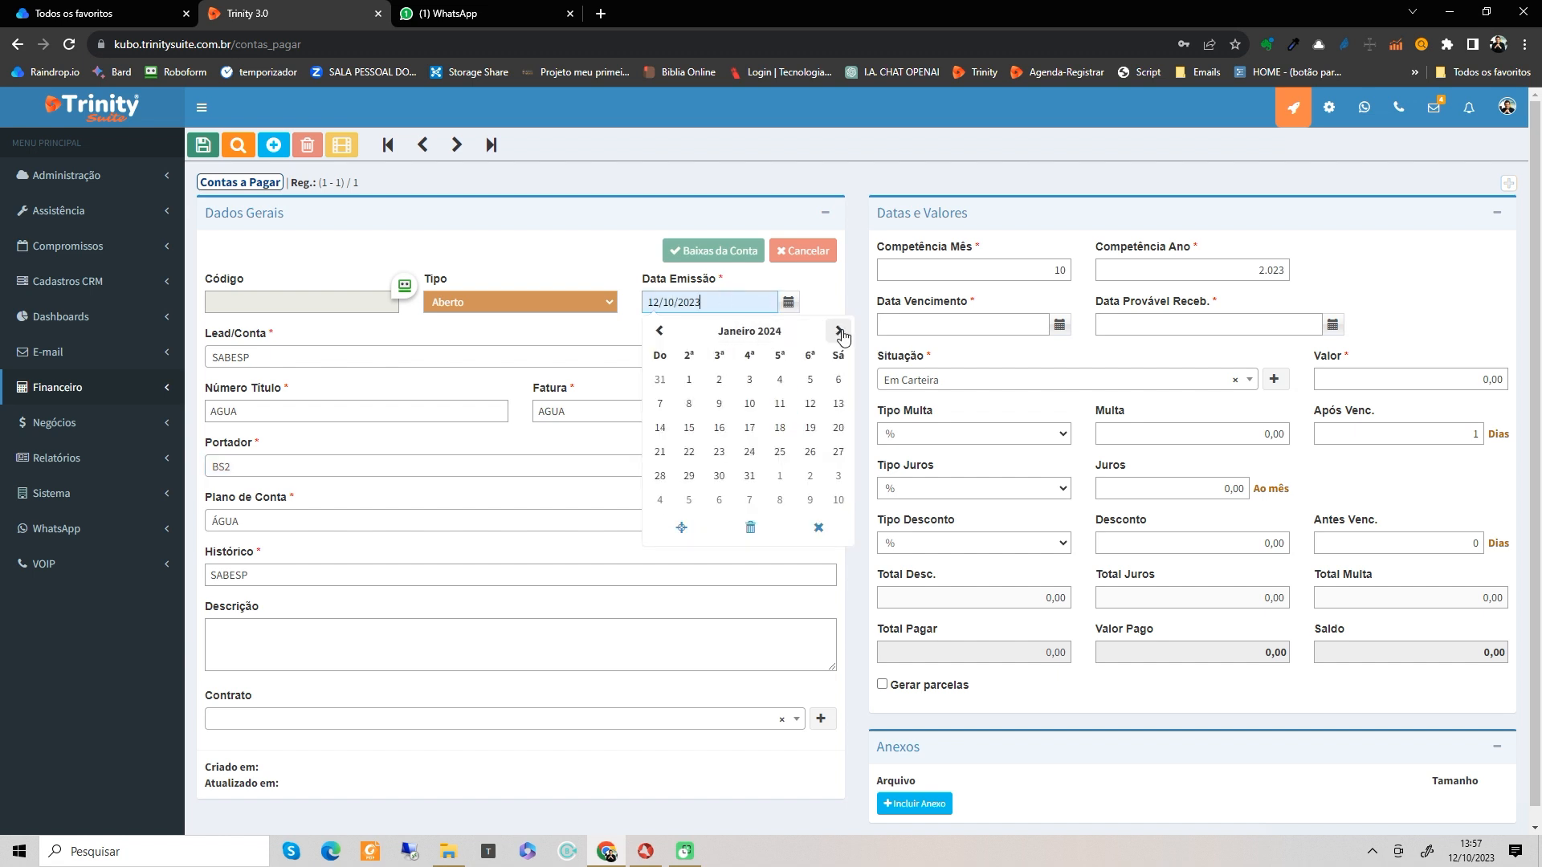
pyautogui.click(689, 381)
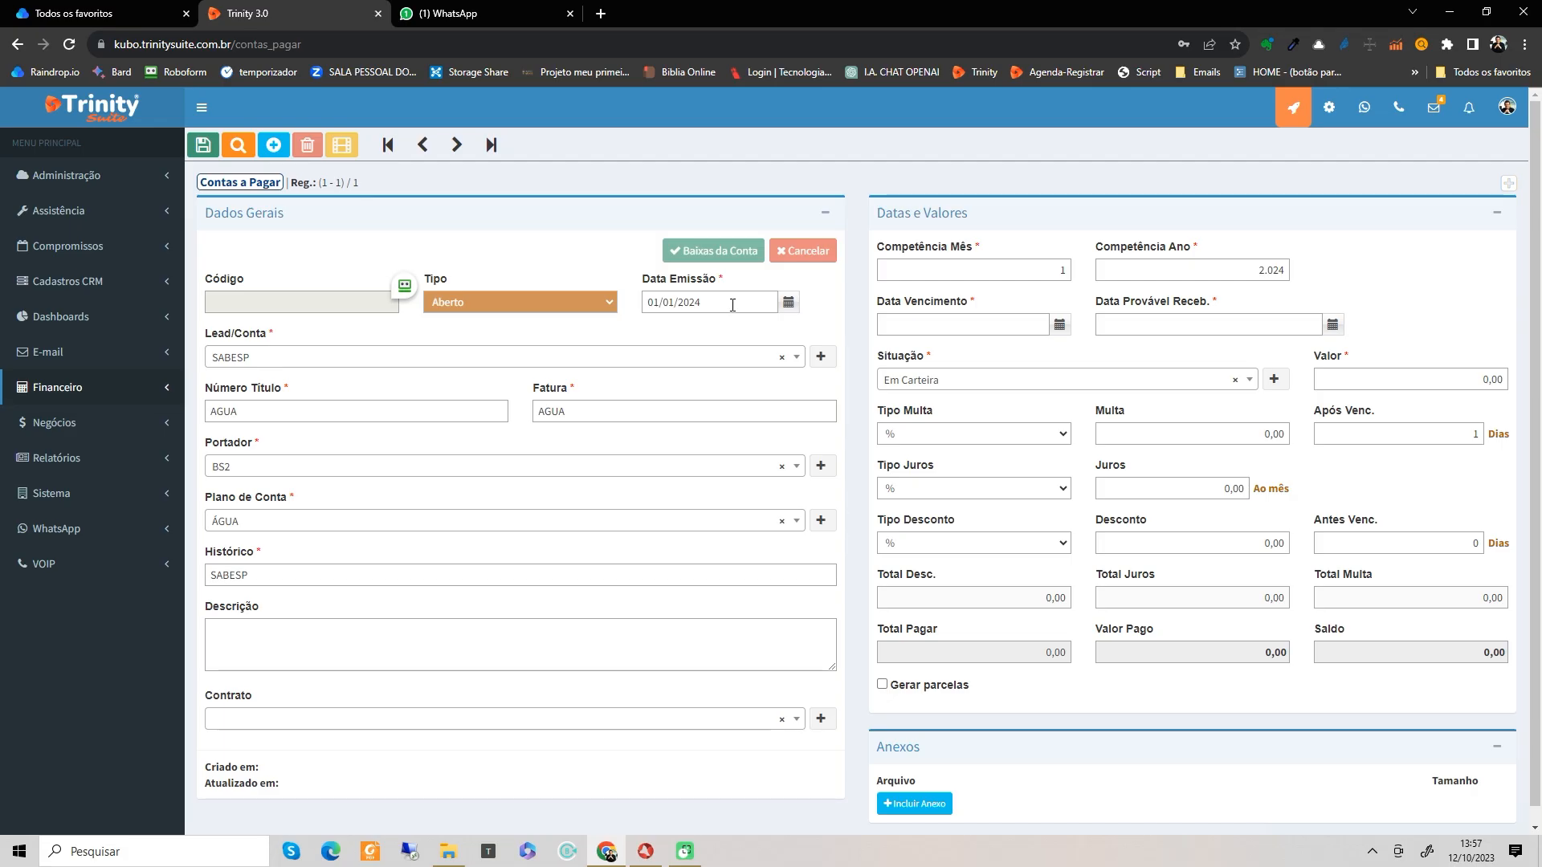
# Step: Set the Data Vencimento of the SABESP entry to 20/10/2023
pyautogui.click(1057, 275)
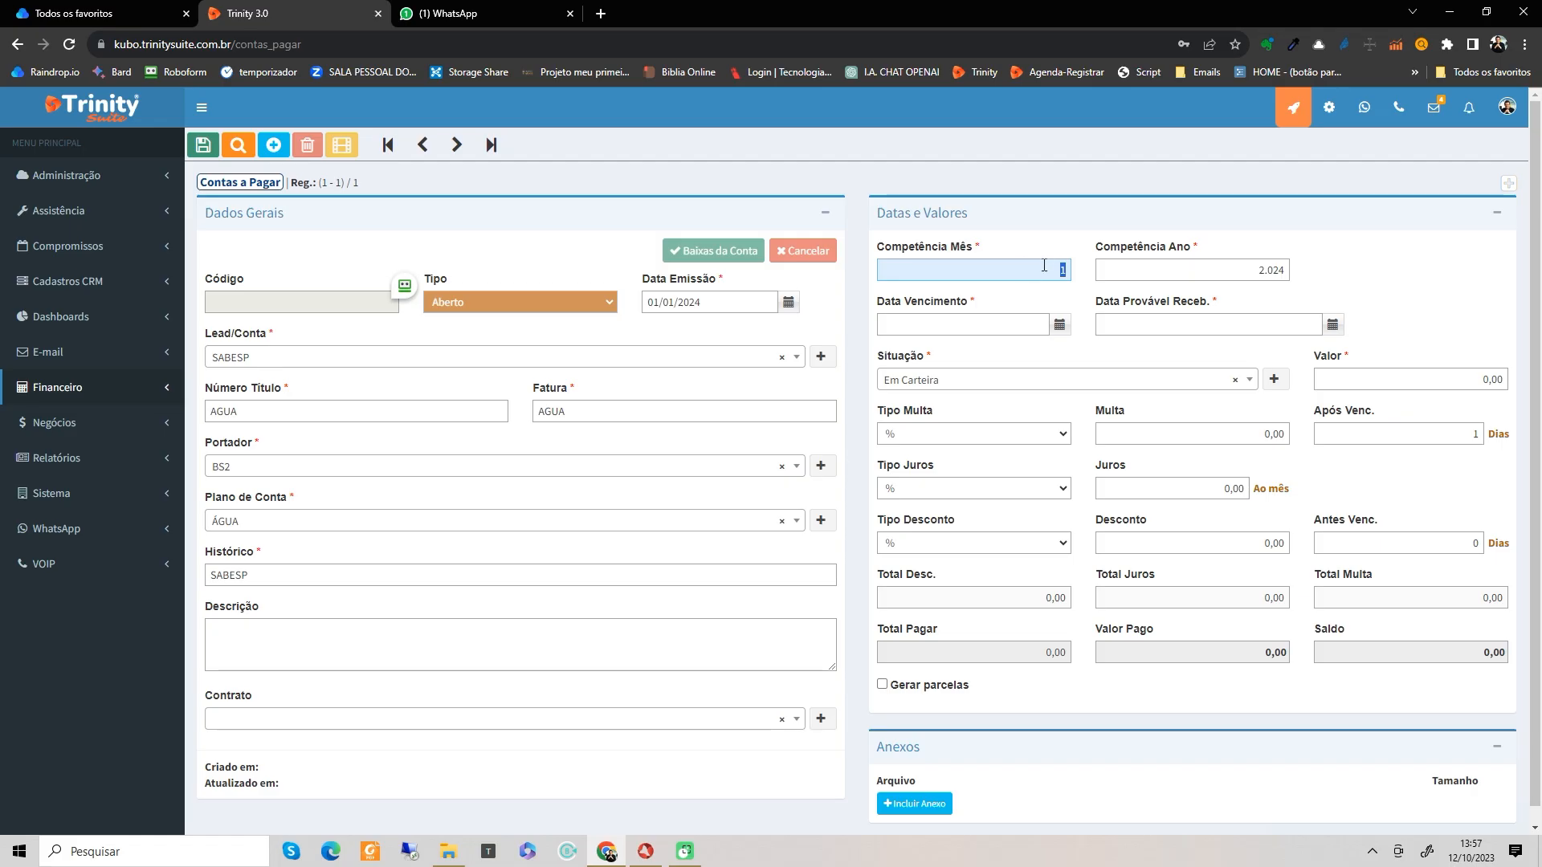
pyautogui.click(1059, 324)
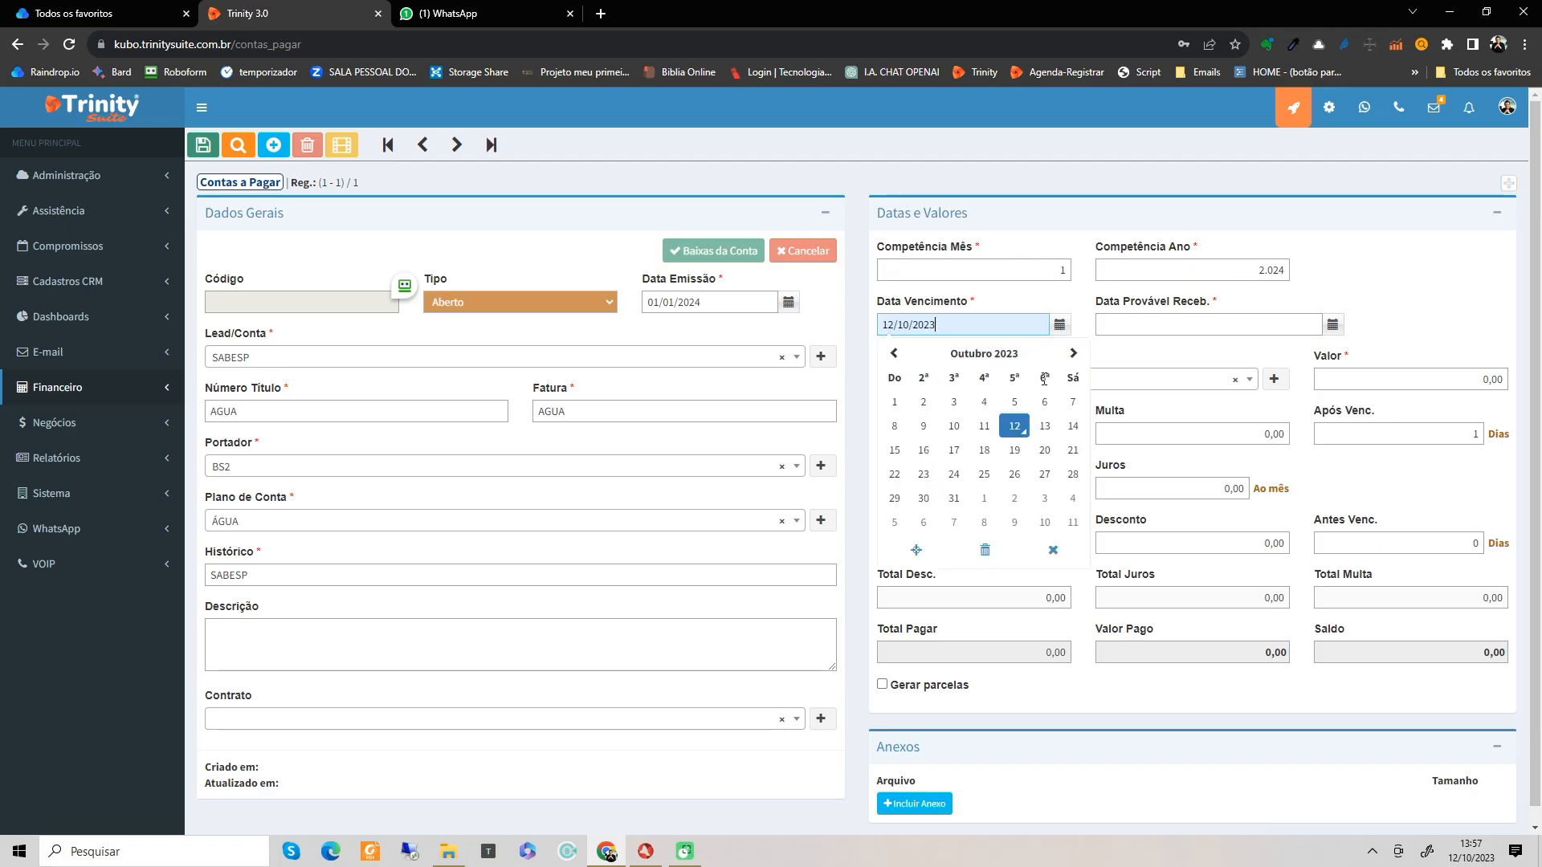
pyautogui.click(1044, 450)
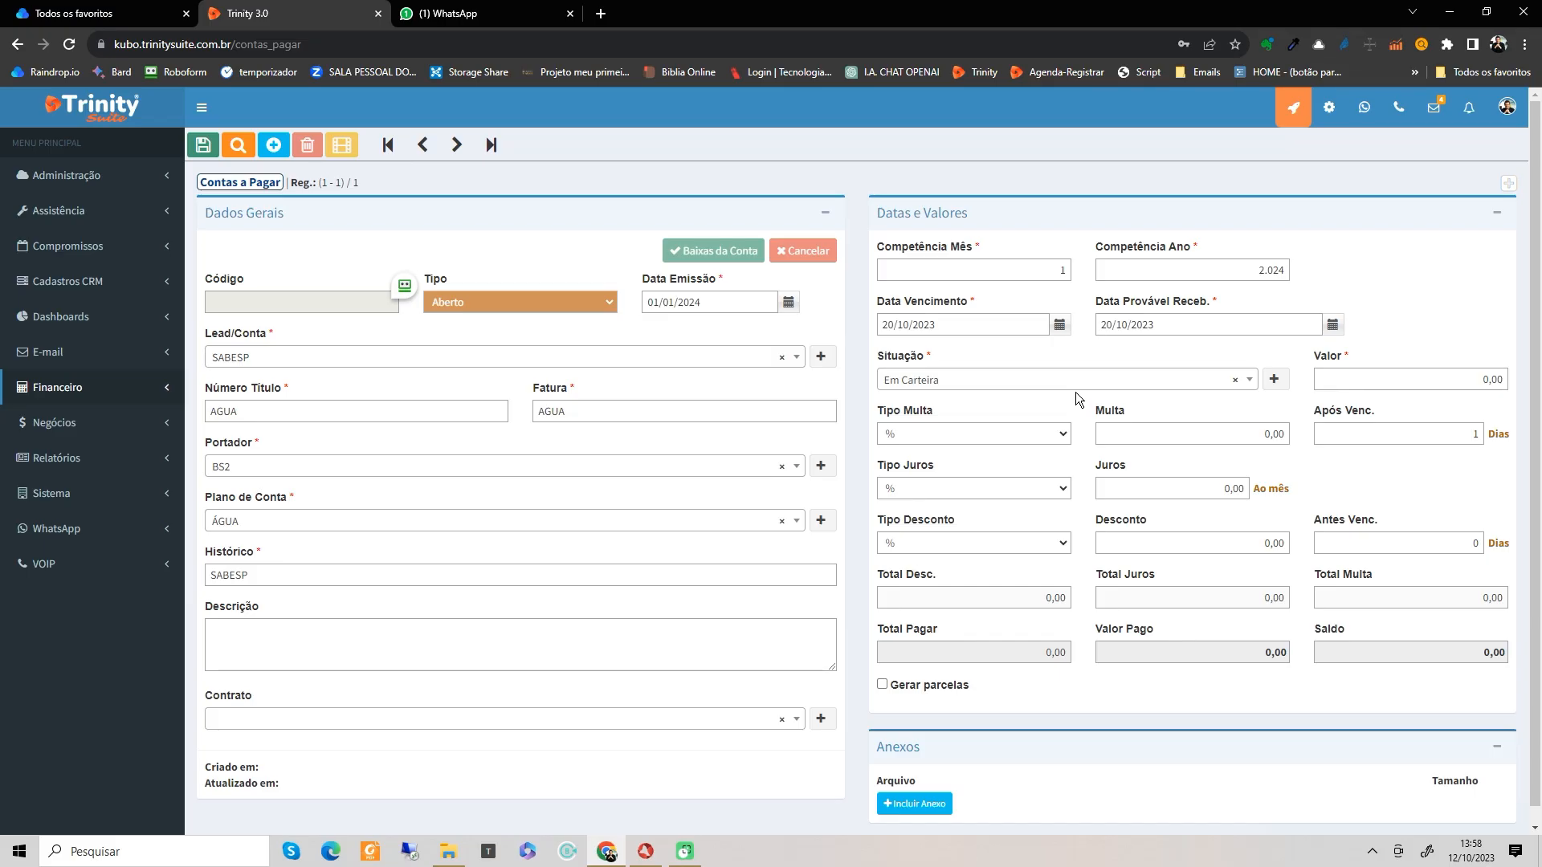
# Step: Set the entry's Situação to Previsão and its Valor to 1.200,00
pyautogui.click(1122, 390)
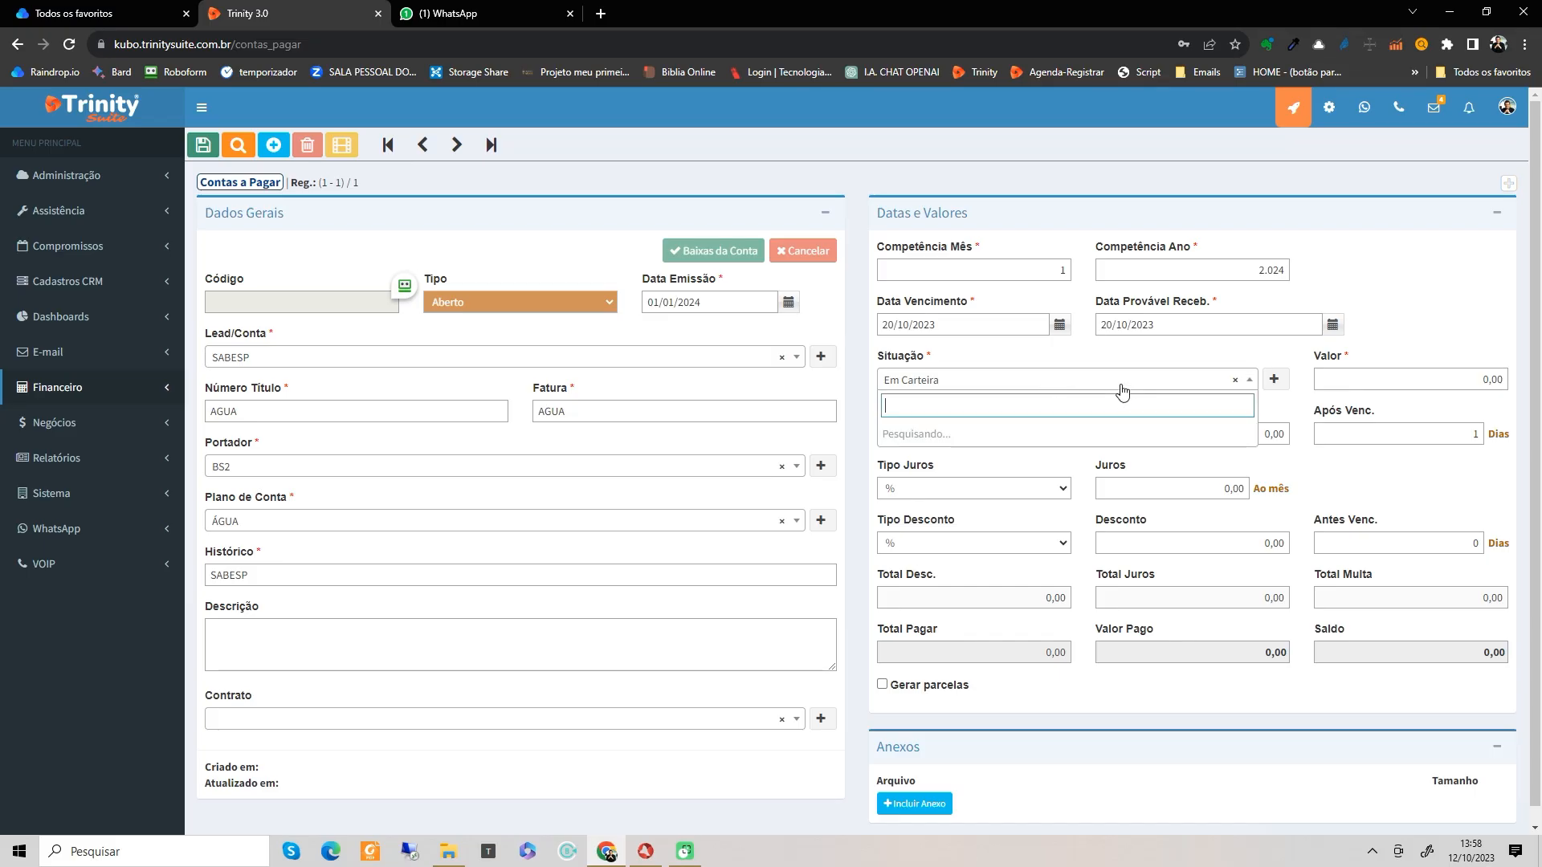
pyautogui.click(1060, 485)
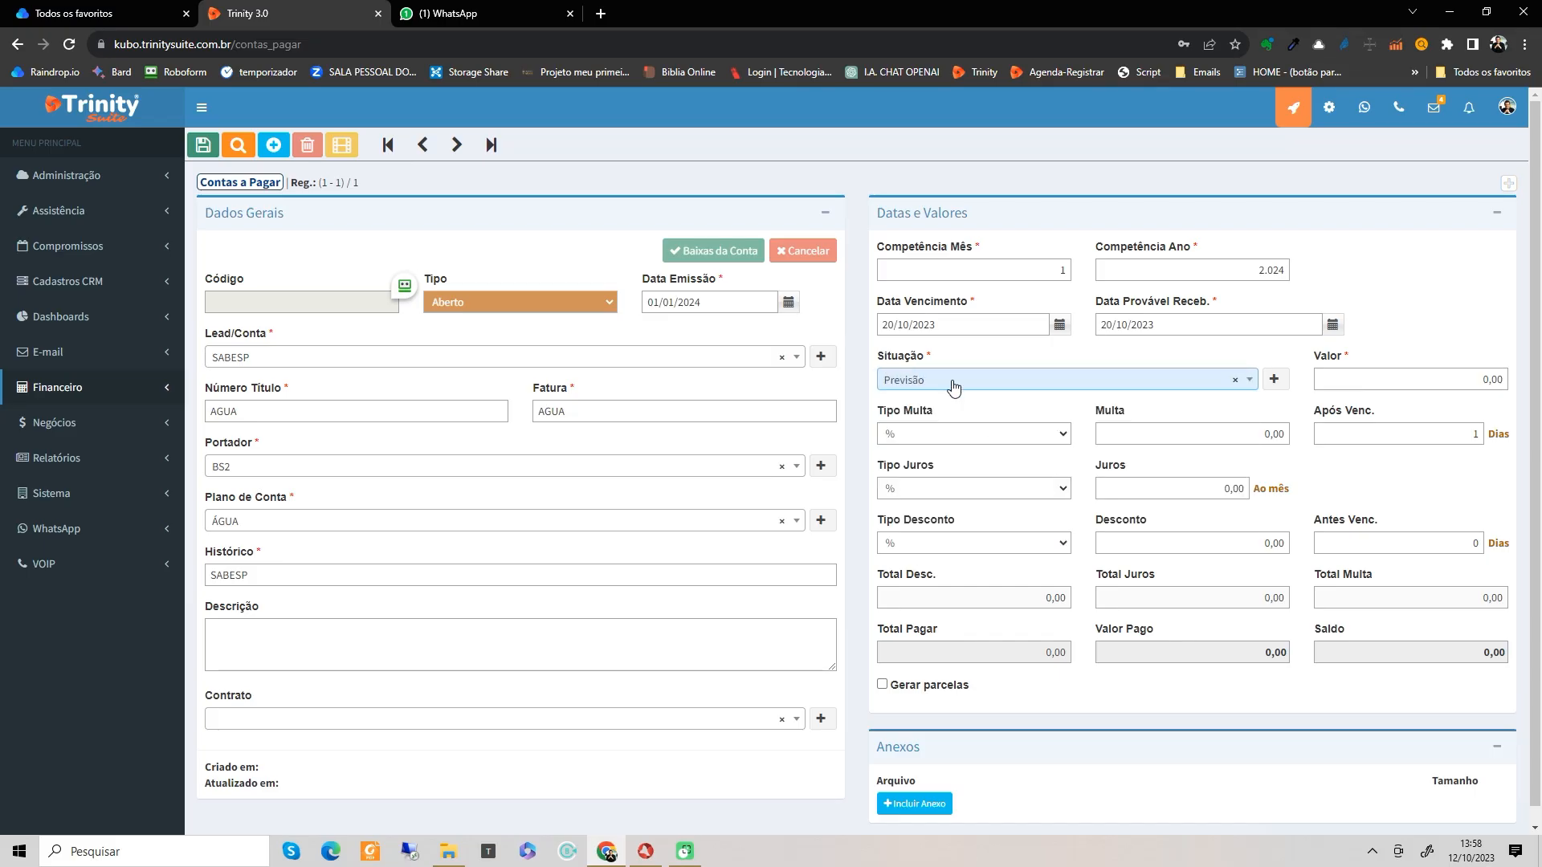
pyautogui.click(1453, 381)
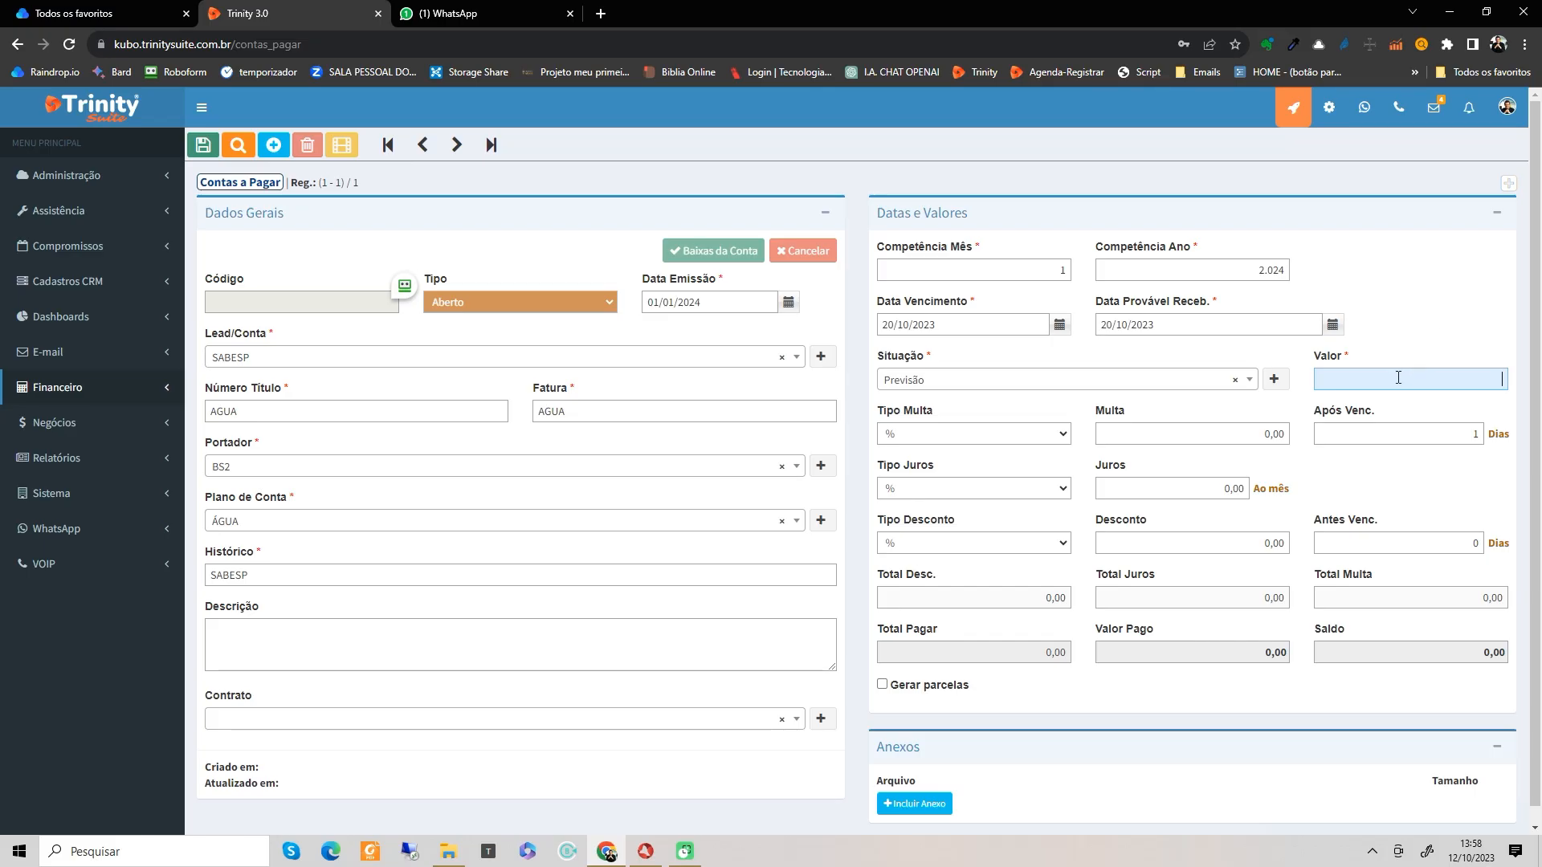
pyautogui.write('1200')
pyautogui.click(1463, 337)
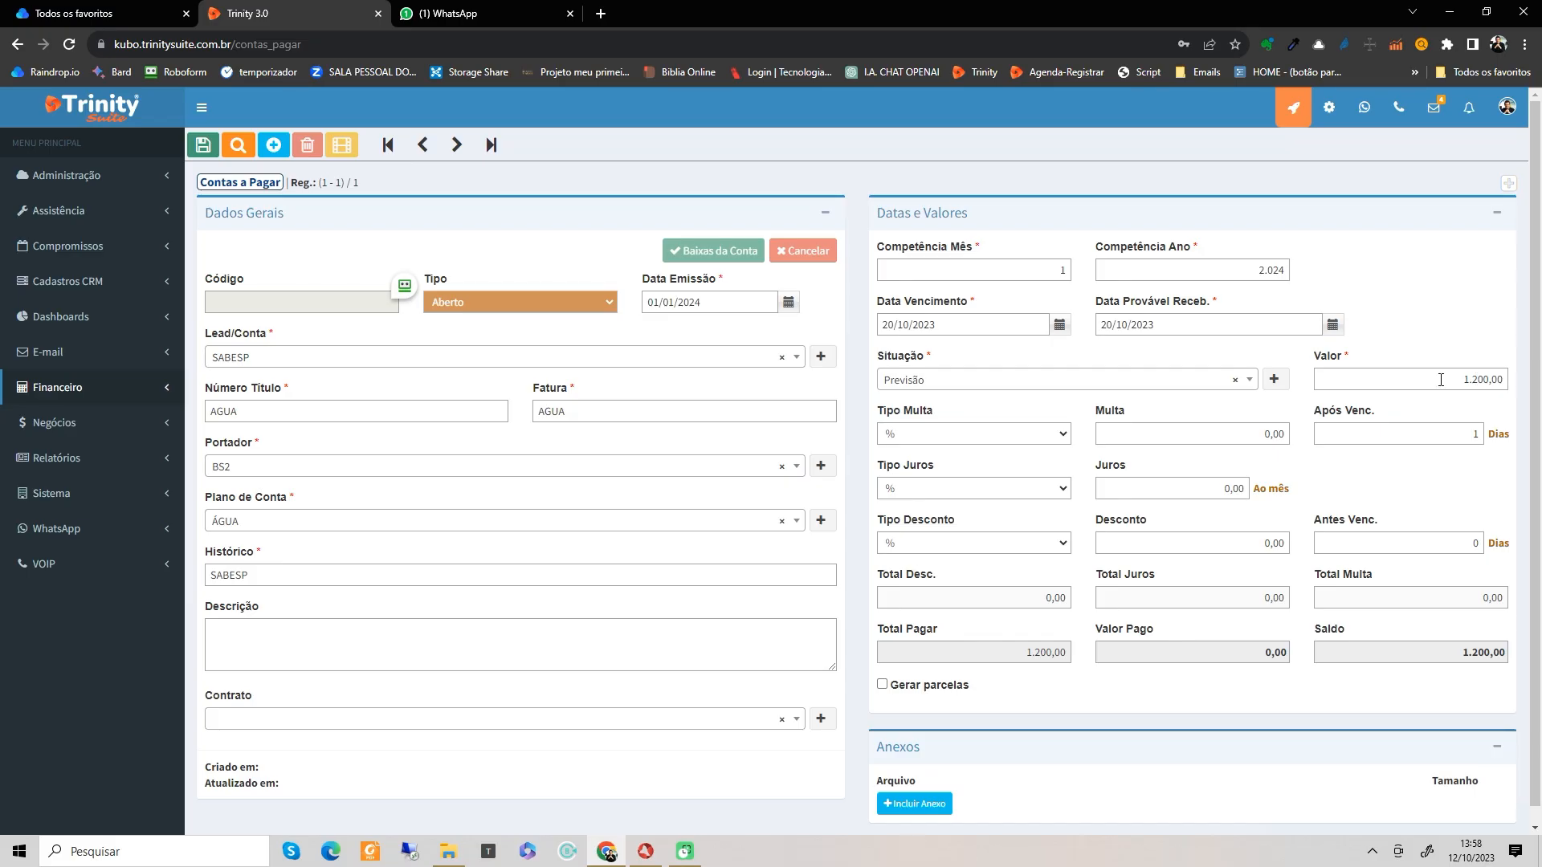
# Step: Enable Gerar parcelas for the SABESP entry and review the installment options
pyautogui.scroll(-1, 1428, 381)
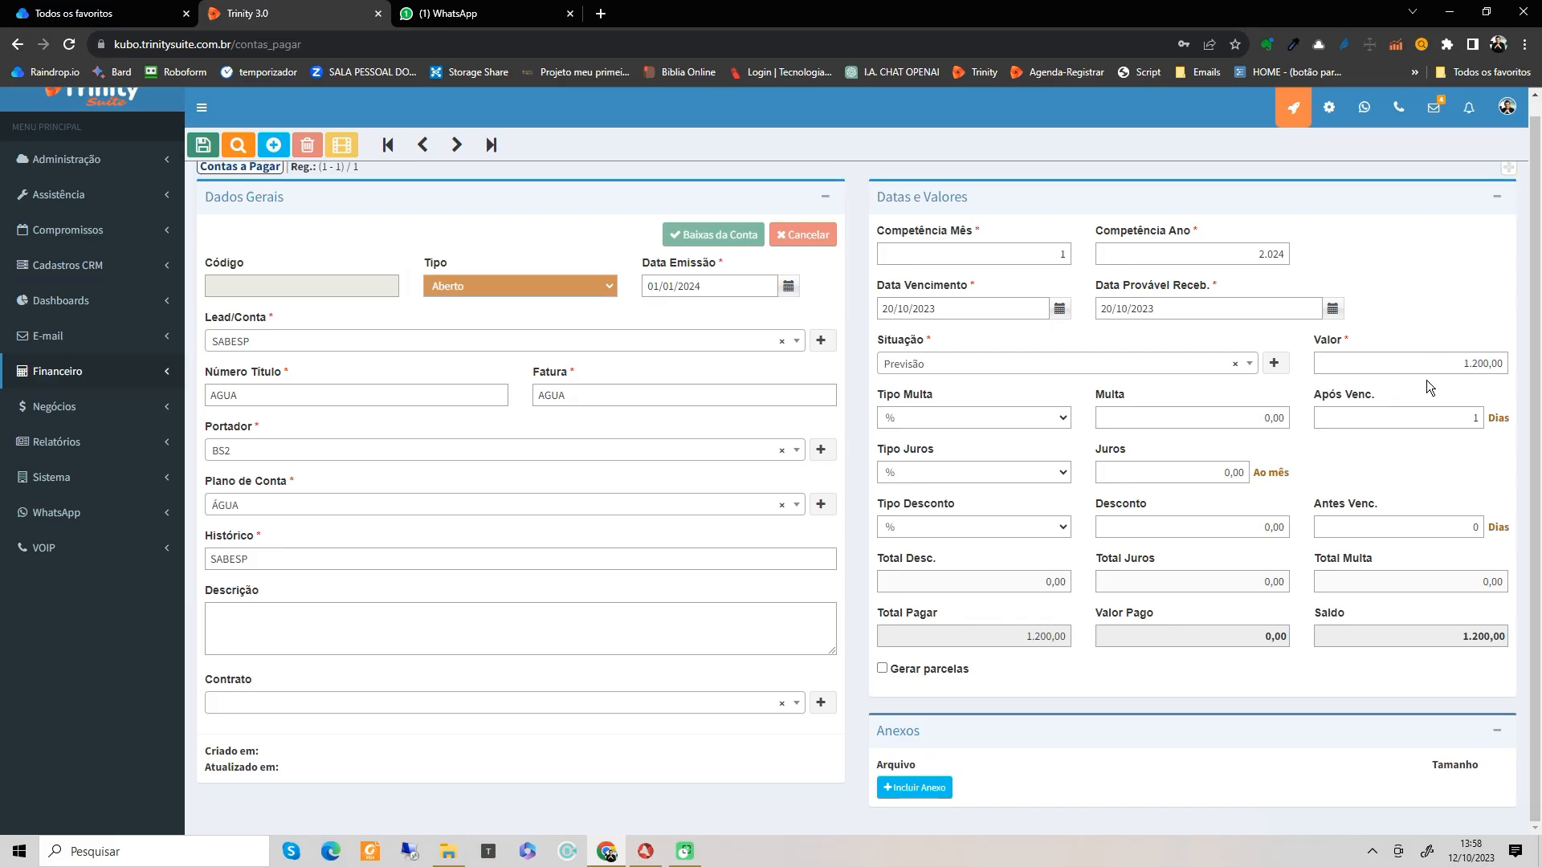
pyautogui.click(883, 670)
pyautogui.scroll(-2, 1099, 720)
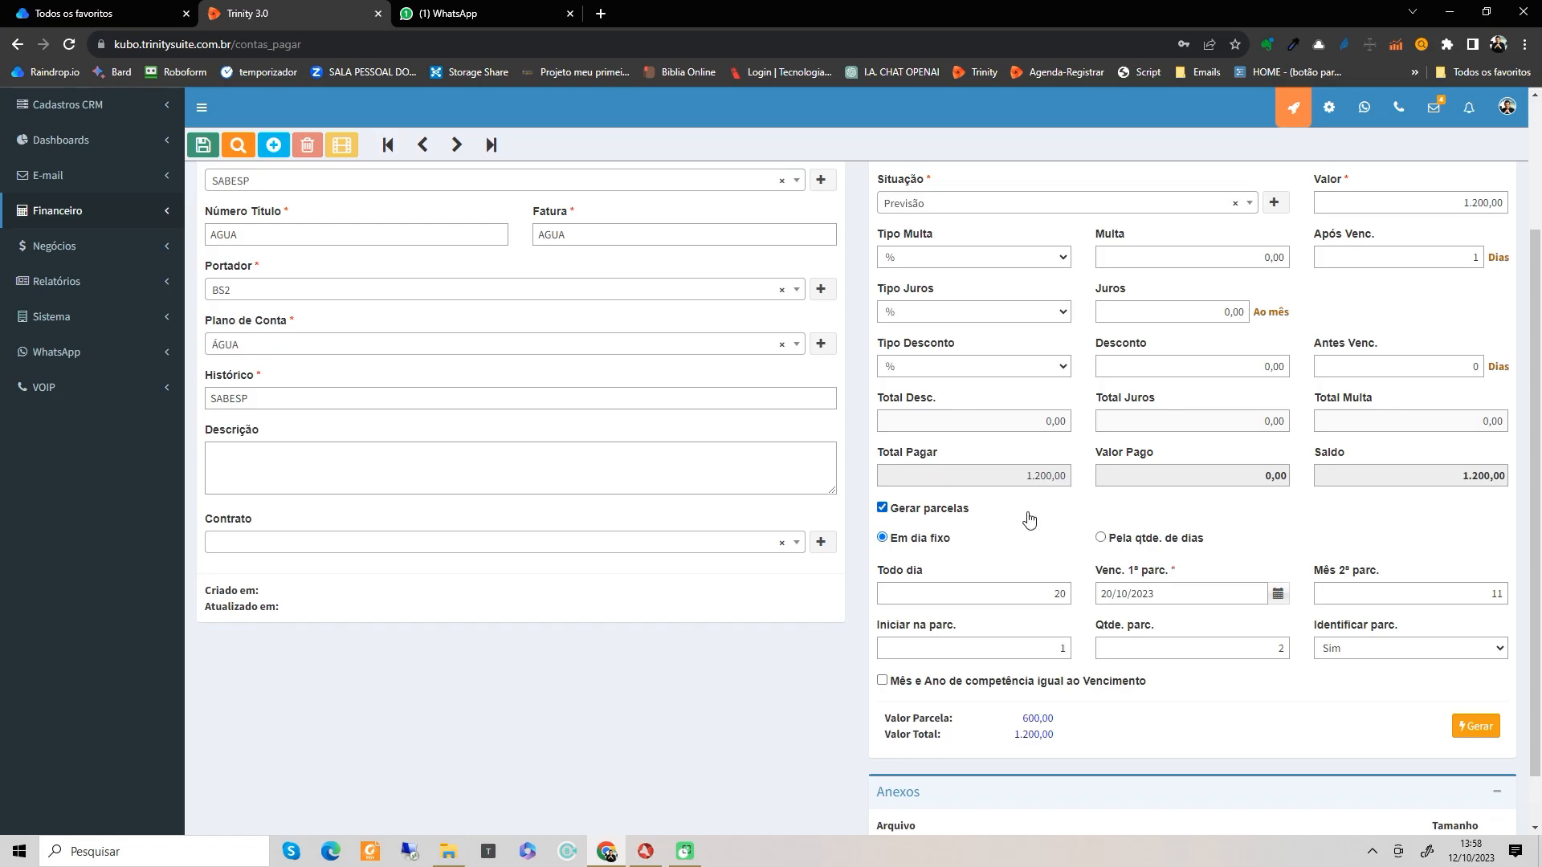
pyautogui.scroll(1, 1032, 514)
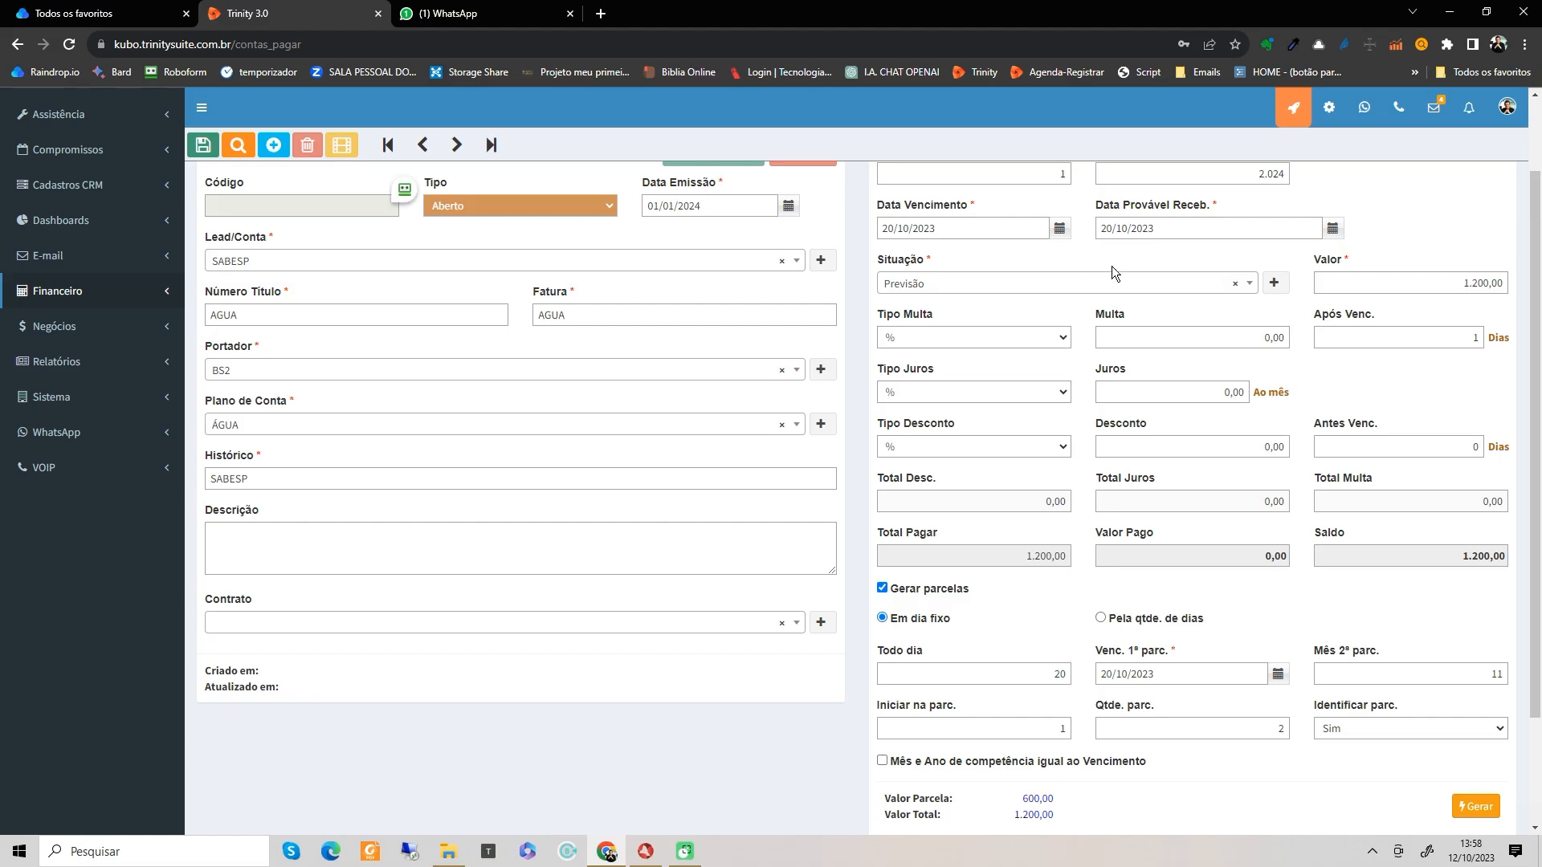
pyautogui.scroll(1, 1111, 267)
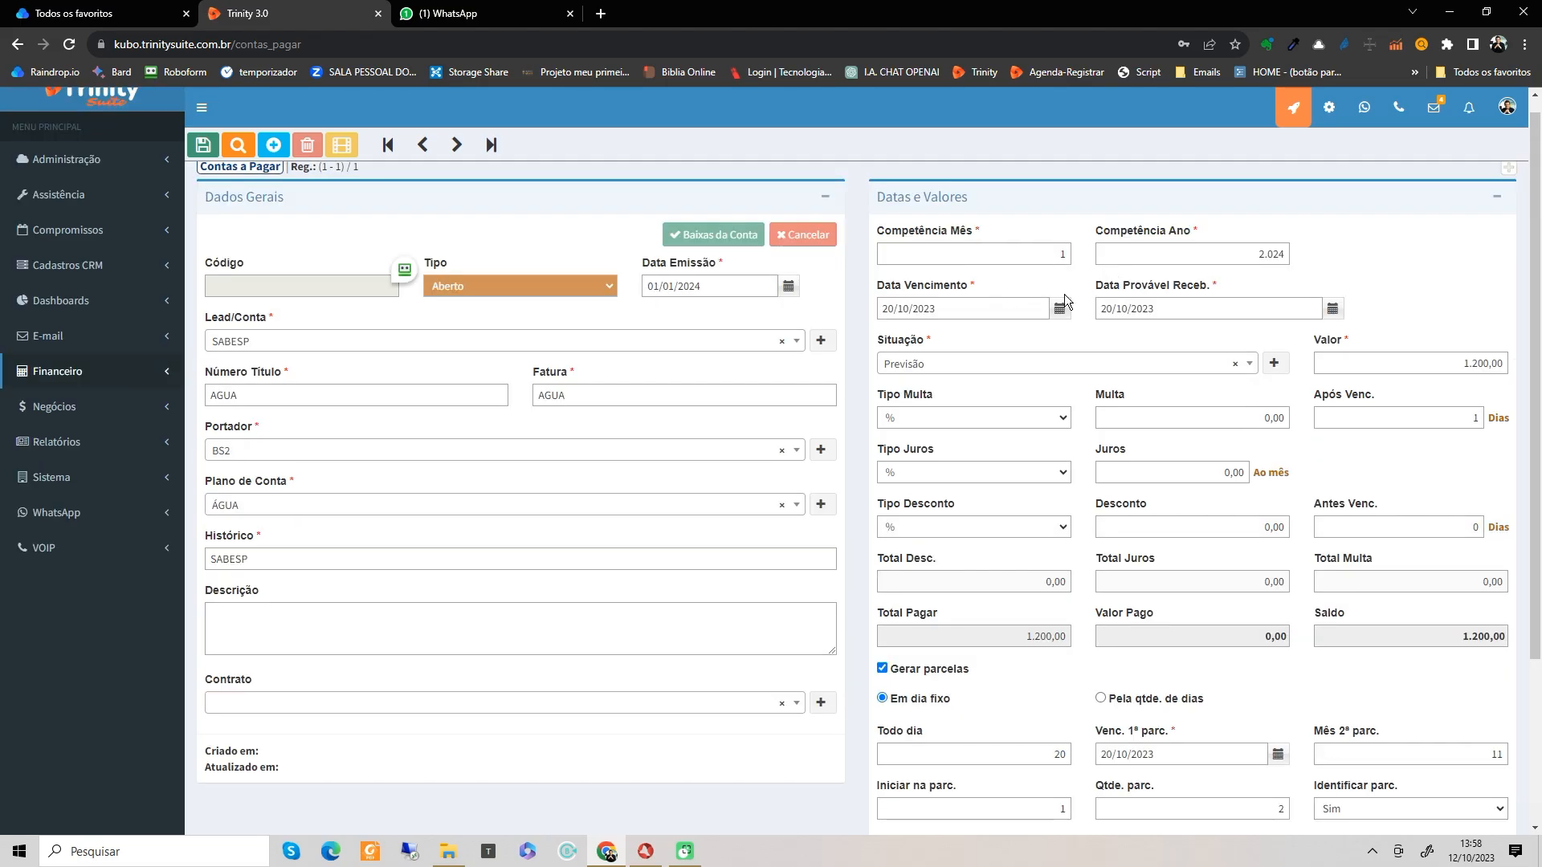
# Step: Change the Data Vencimento of the SABESP entry to 20/01/2024
pyautogui.moveTo(954, 312); pyautogui.dragTo(874, 310)
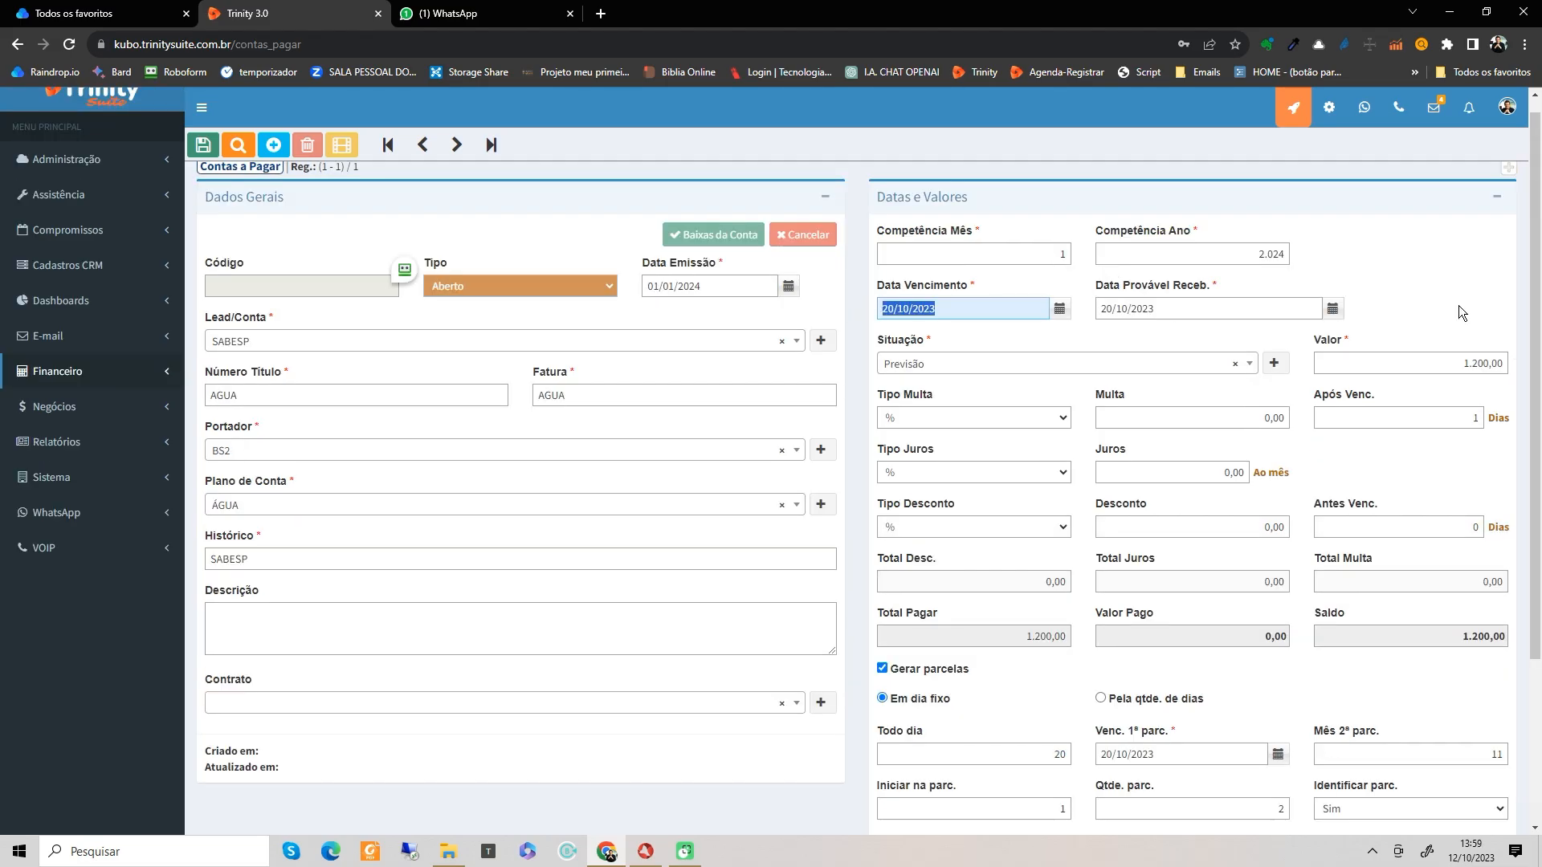
pyautogui.write('20')
pyautogui.write('/01')
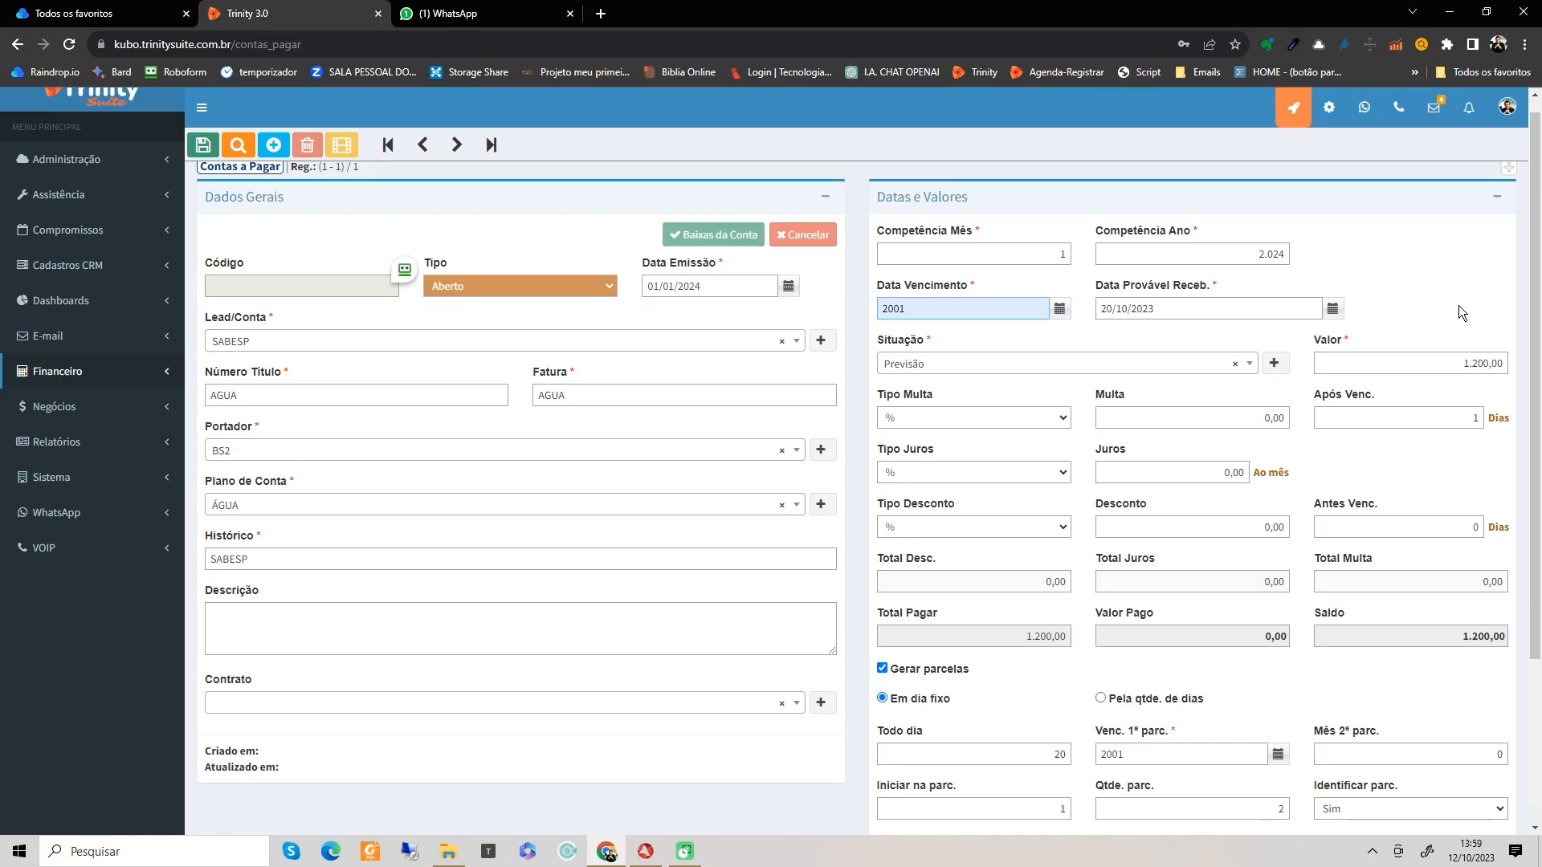
pyautogui.press('Tab')
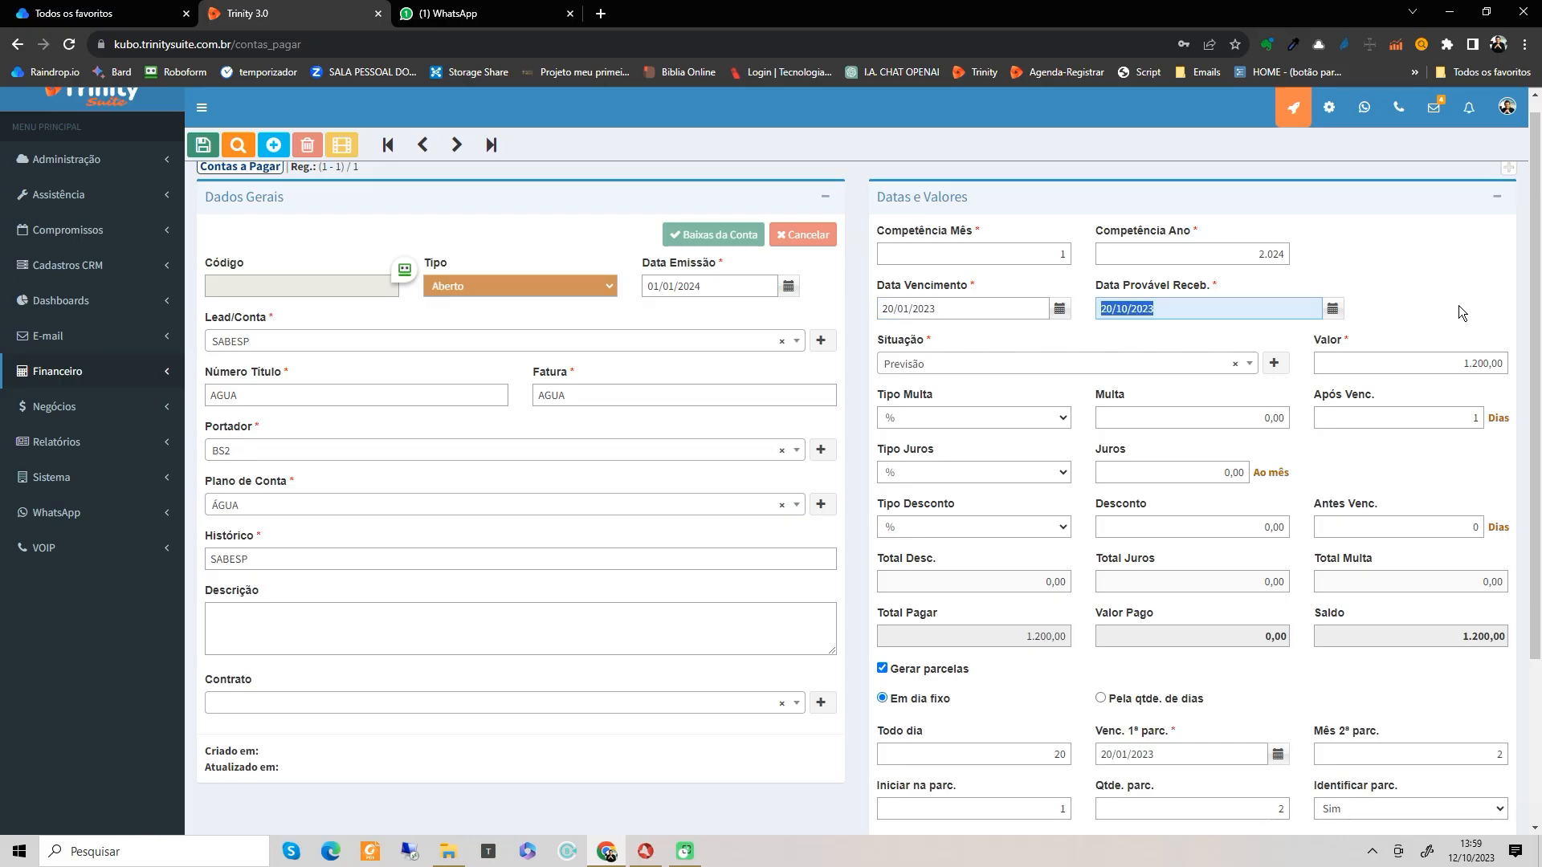
pyautogui.click(955, 310)
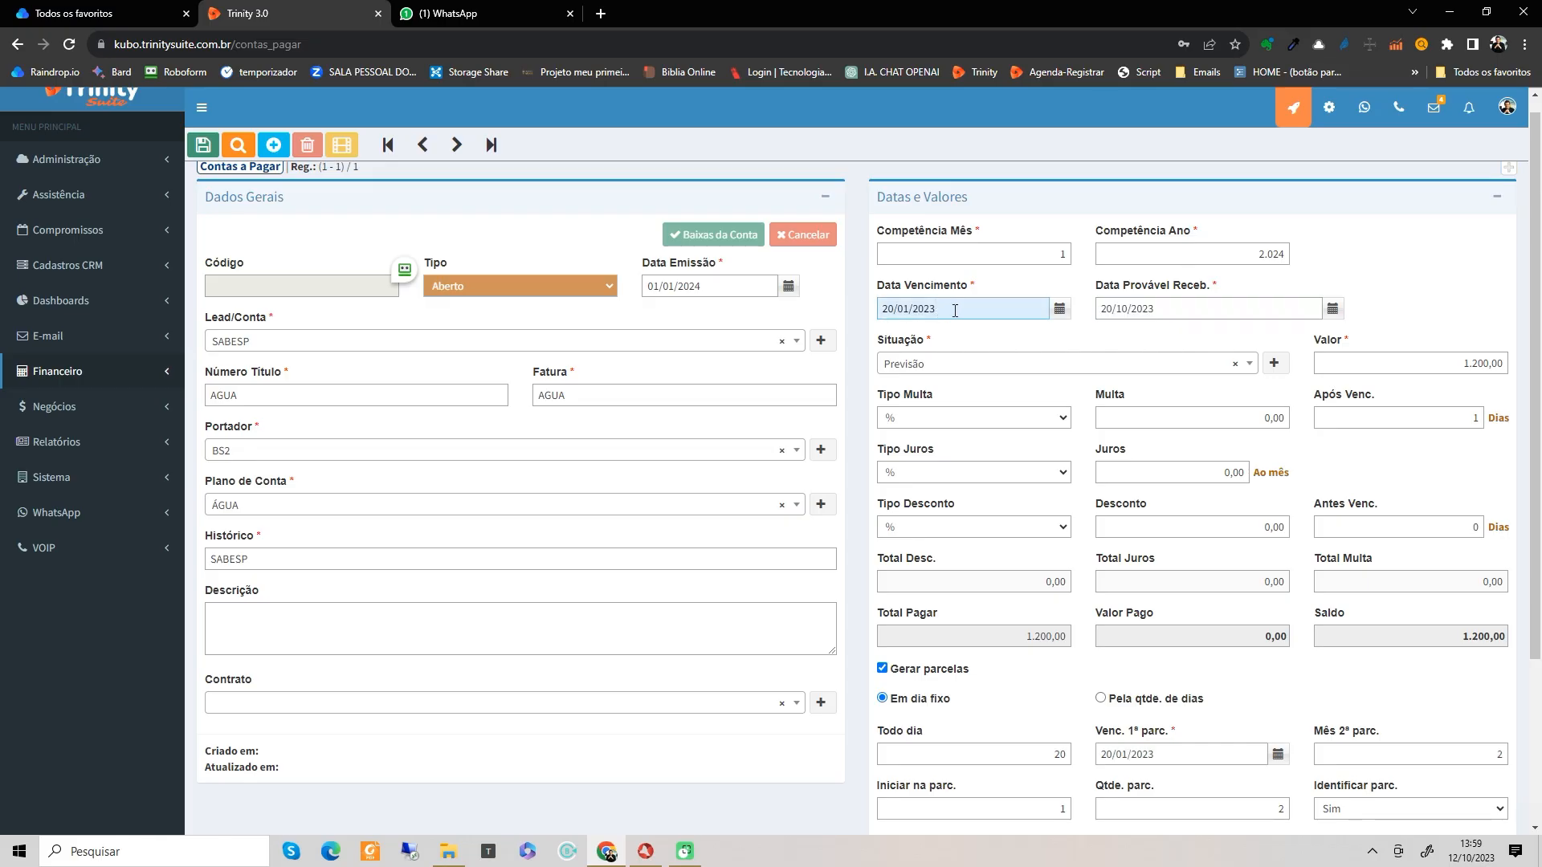
pyautogui.press('BackSpace')
pyautogui.write('4')
pyautogui.press('Tab')
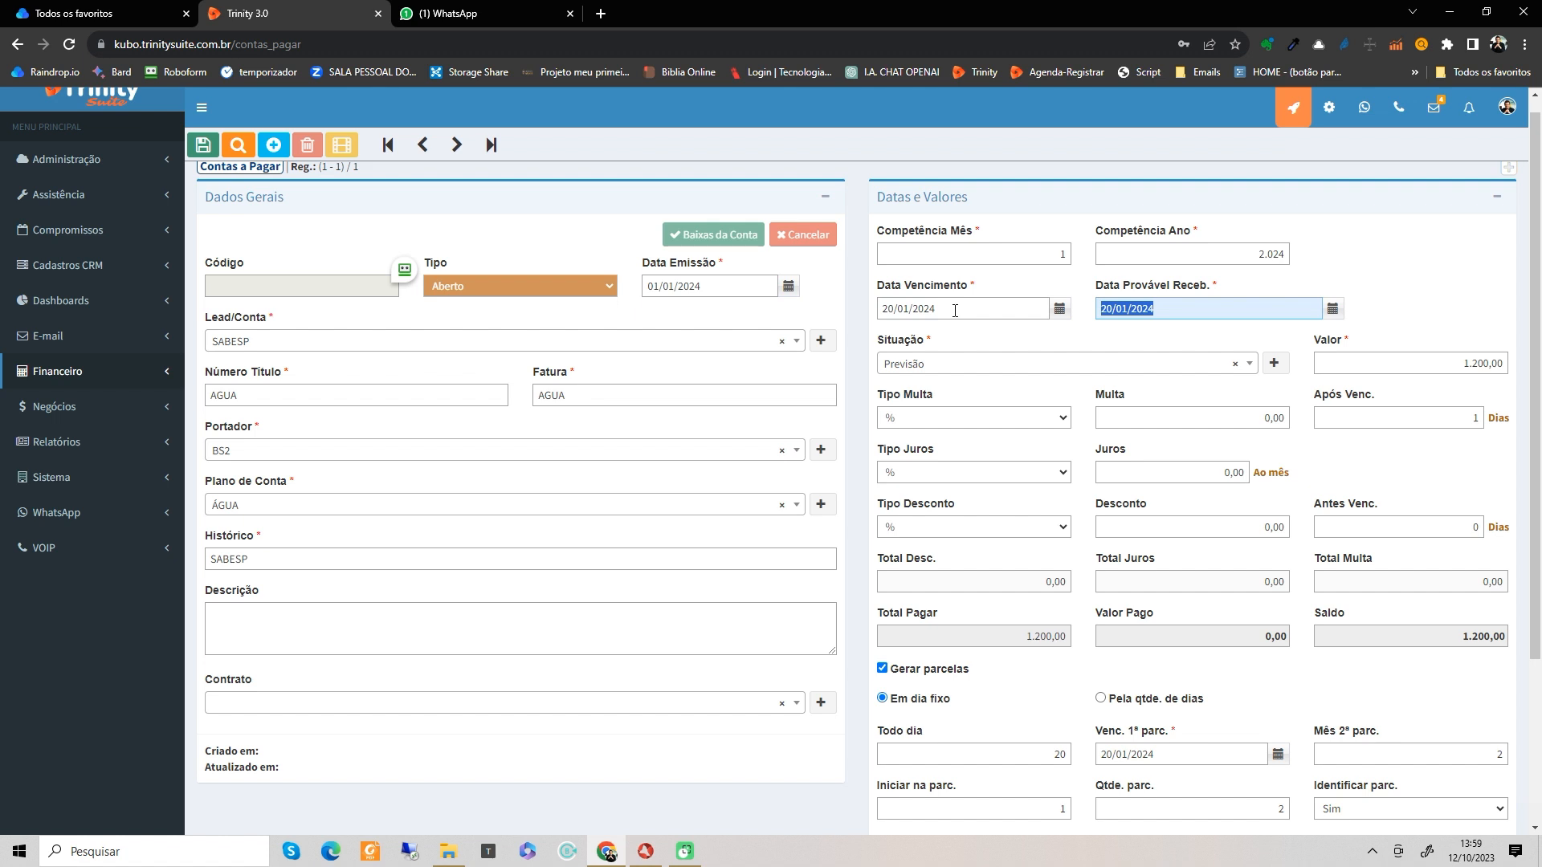
pyautogui.click(978, 330)
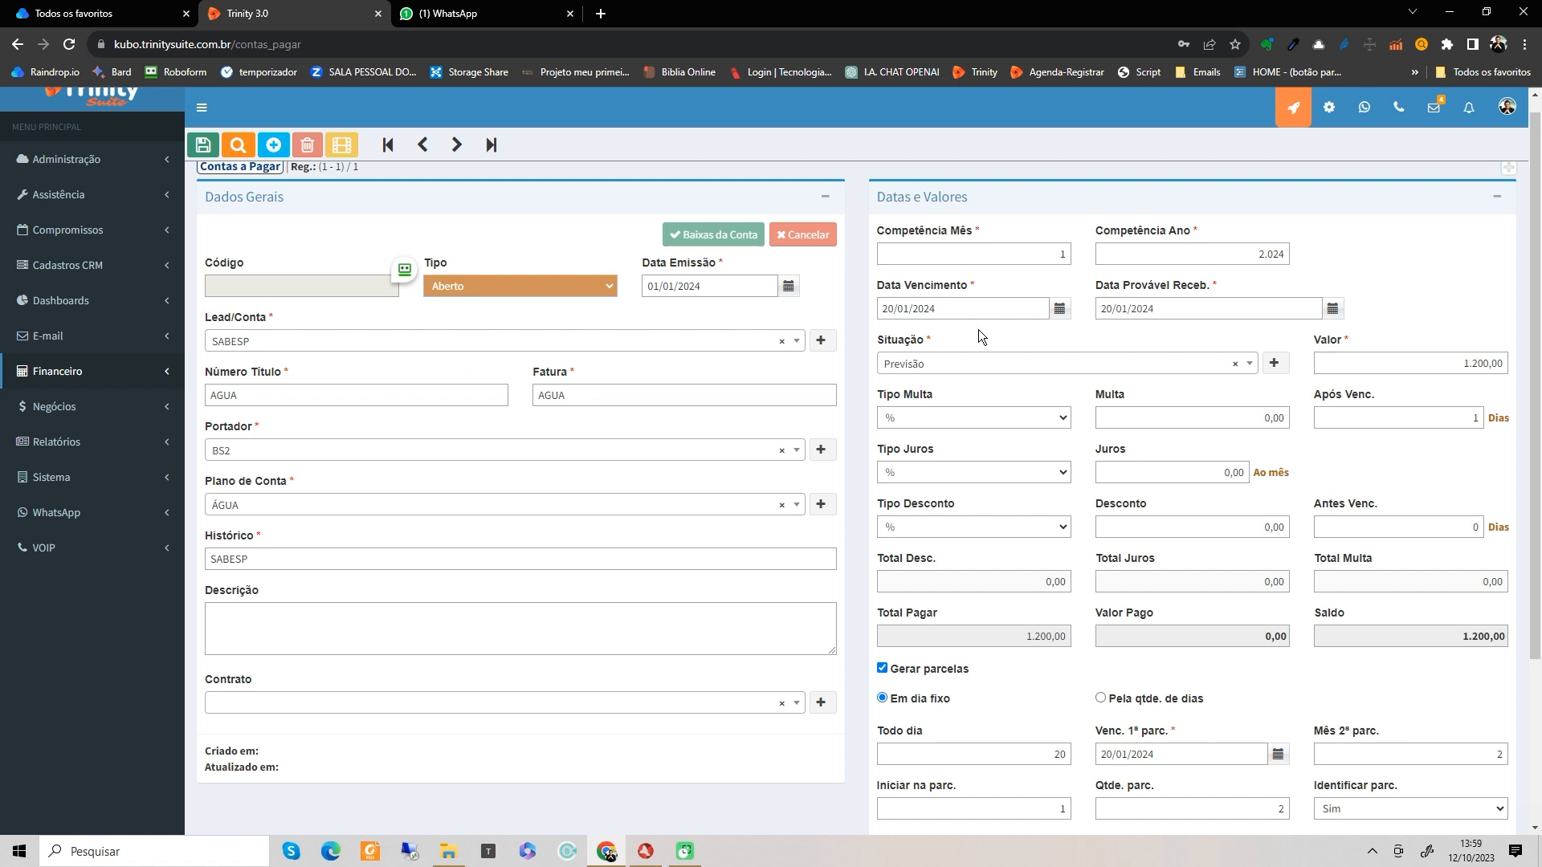
# Step: Try the Pela qtde. de dias installment mode for the SABESP entry and return to Em dia fixo
pyautogui.click(883, 669)
pyautogui.click(884, 669)
pyautogui.scroll(-2, 1044, 623)
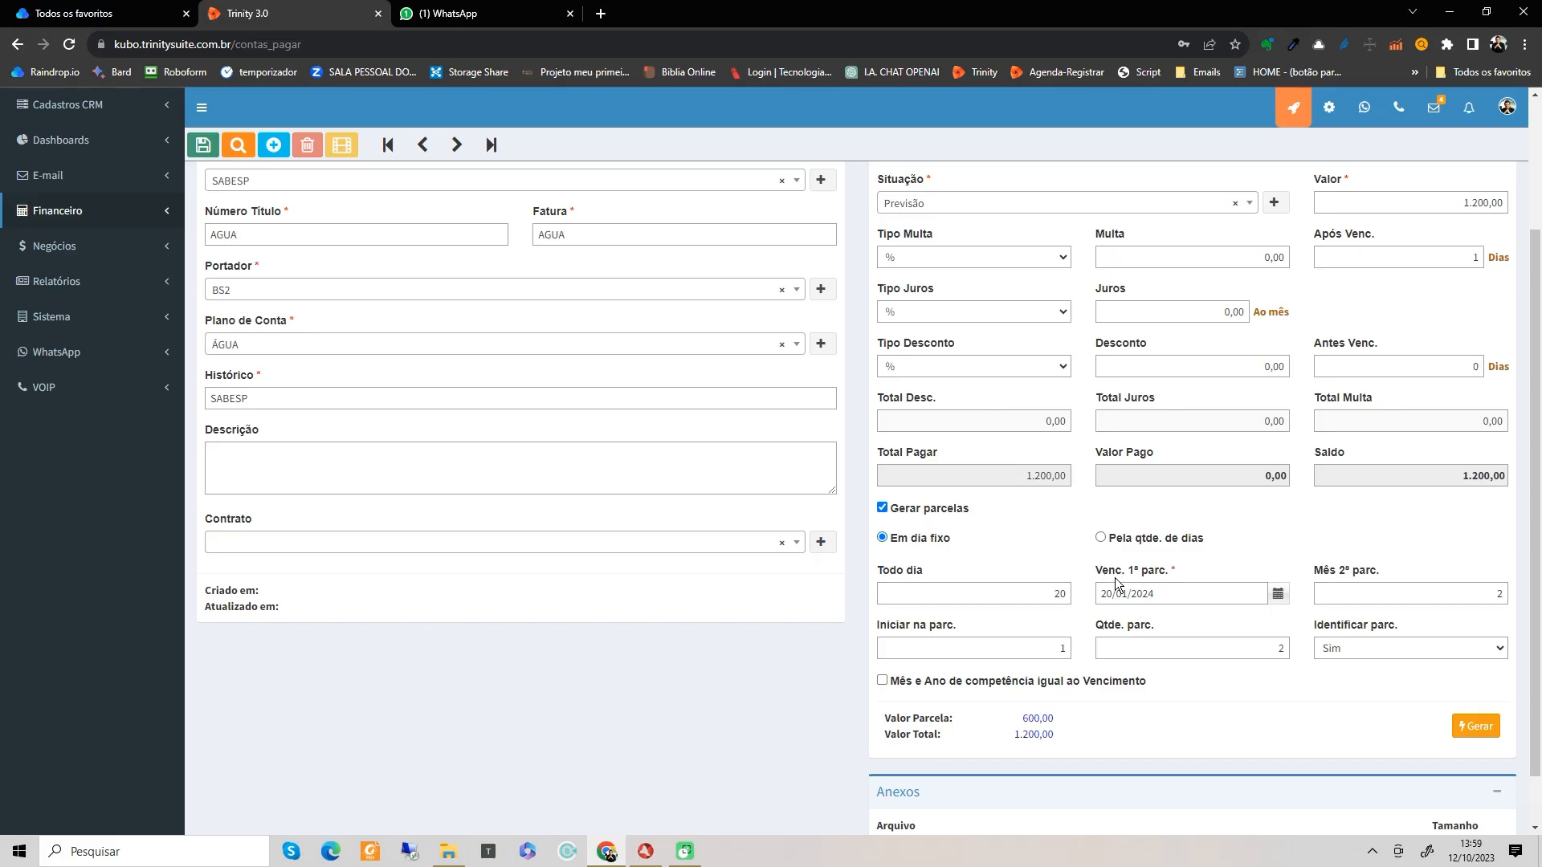
pyautogui.scroll(1, 1116, 593)
pyautogui.scroll(-1, 1120, 610)
pyautogui.click(1151, 539)
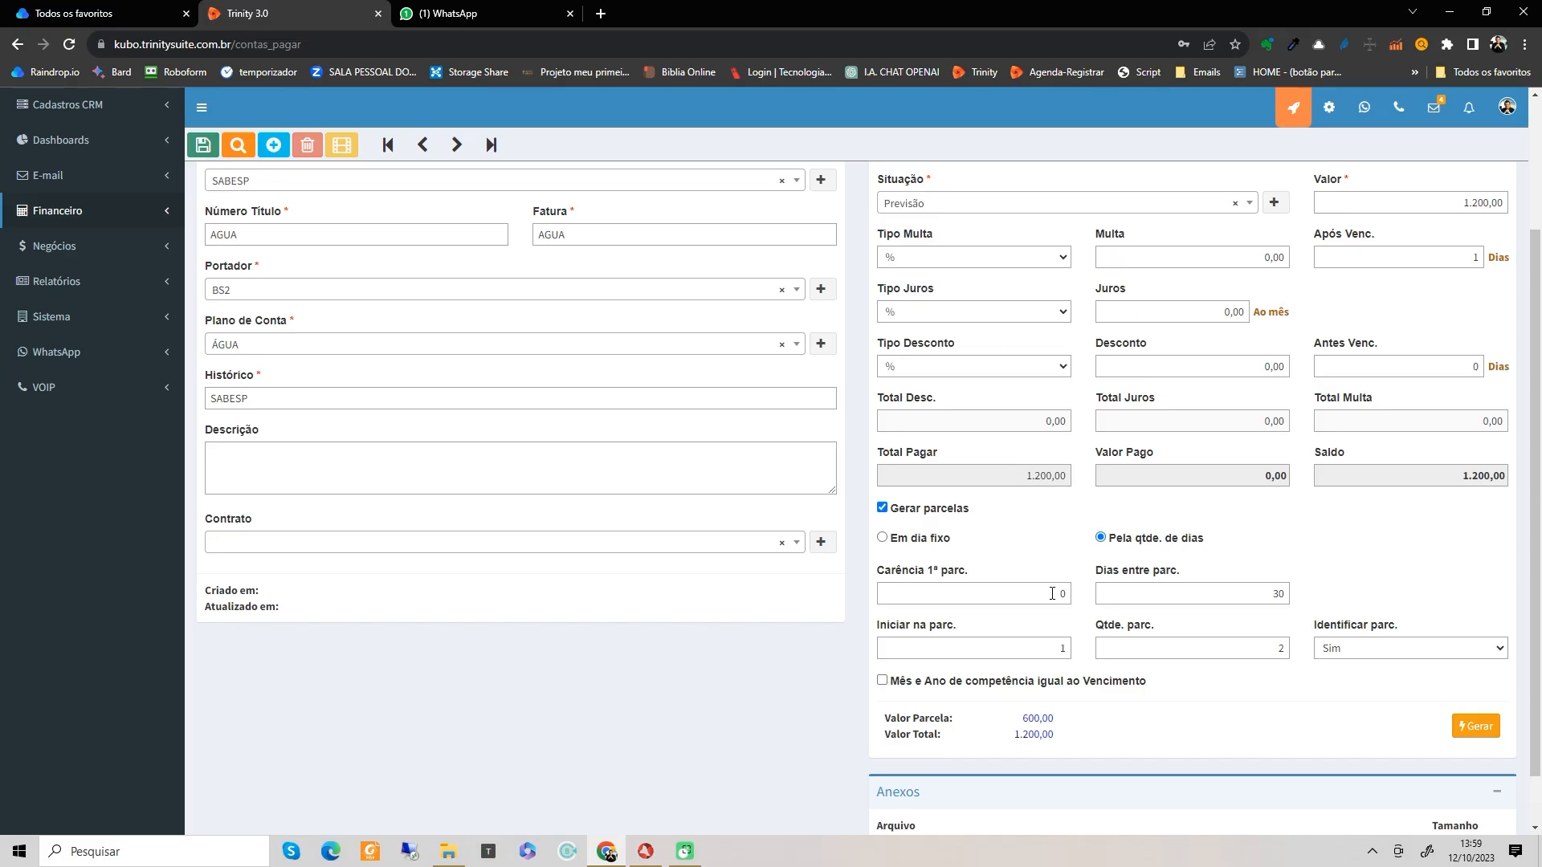
pyautogui.click(1061, 594)
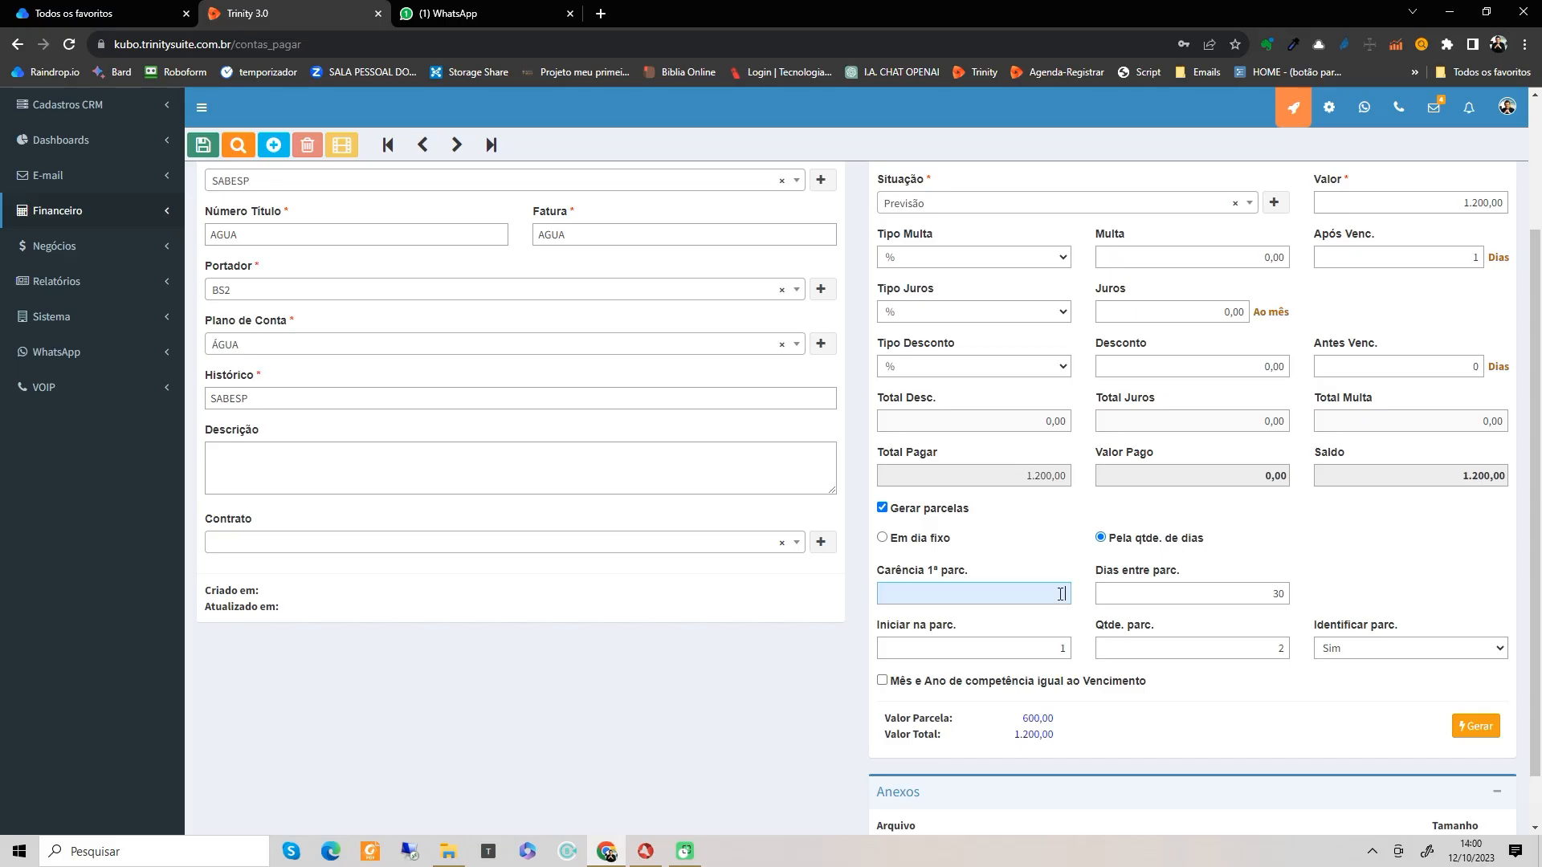
pyautogui.click(1053, 548)
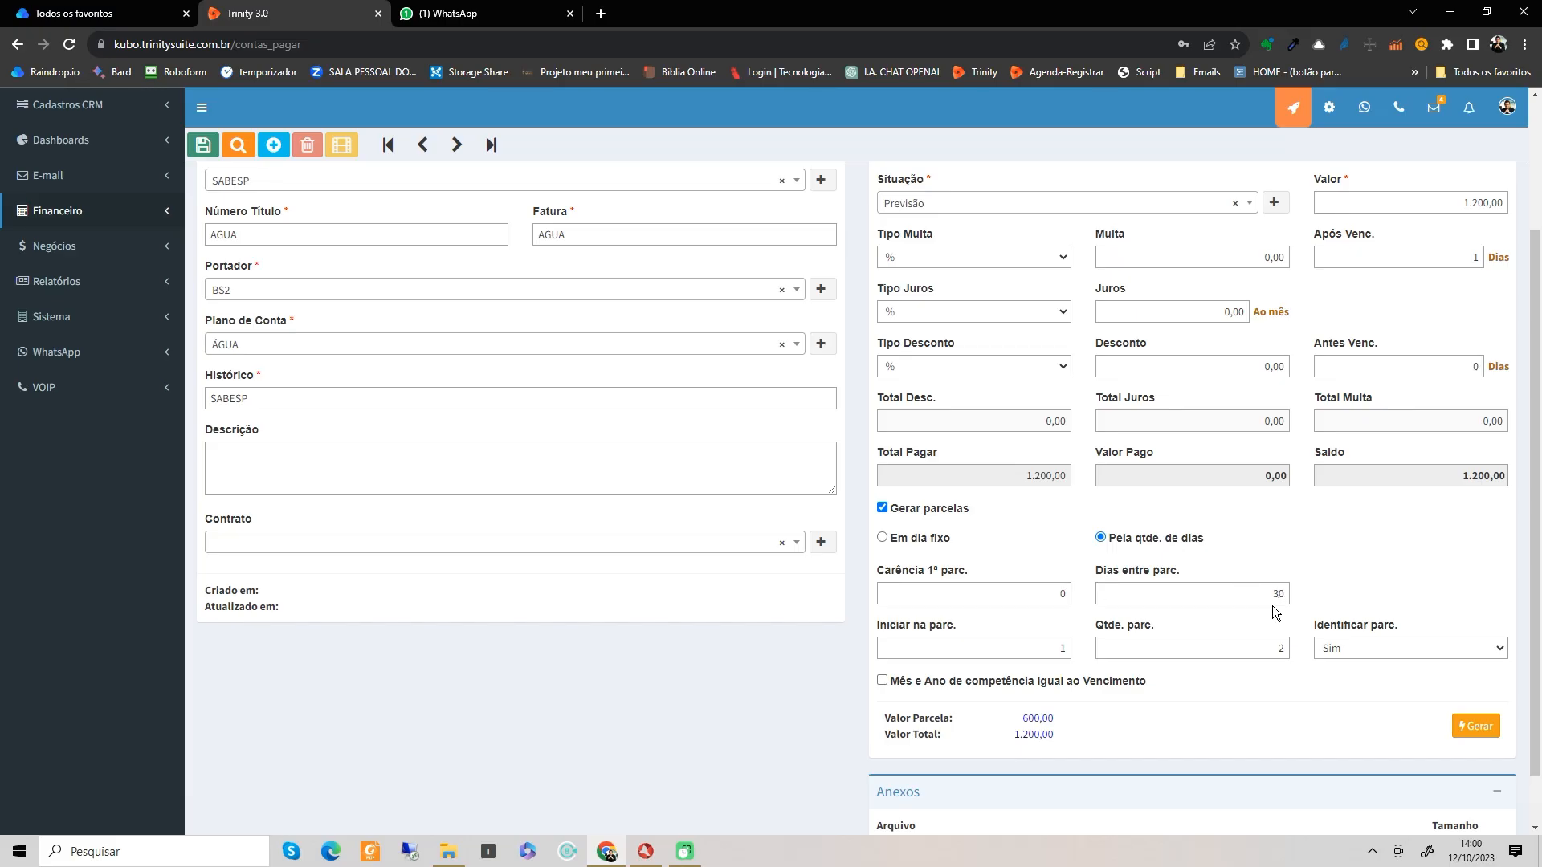
pyautogui.click(884, 538)
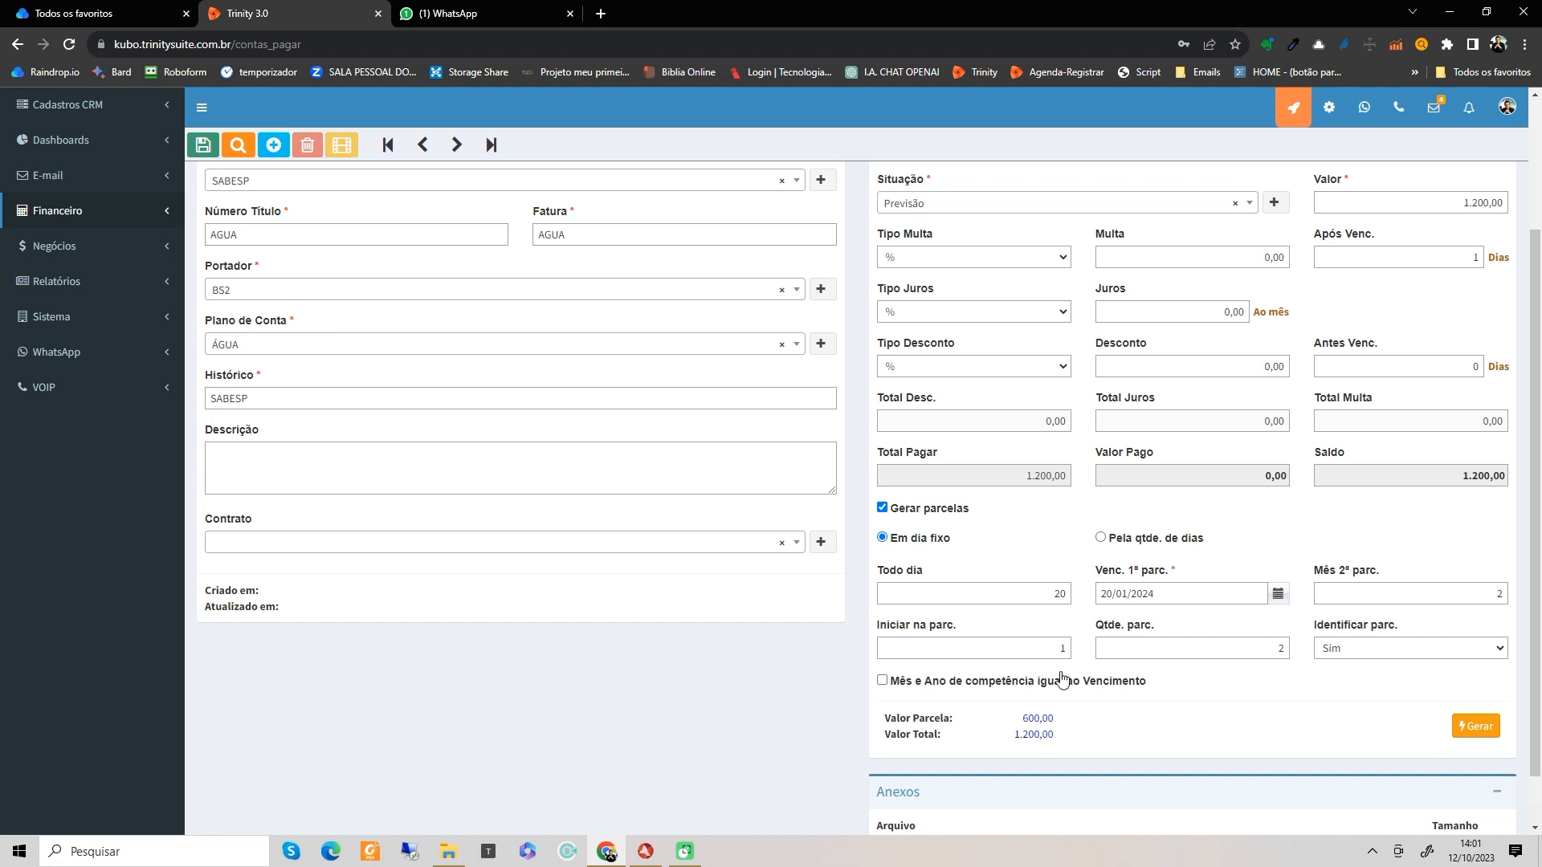
# Step: Set the SABESP entry's number of installments (Qtde. parc.) to 12
pyautogui.click(1284, 649)
pyautogui.moveTo(1294, 649); pyautogui.dragTo(1299, 648)
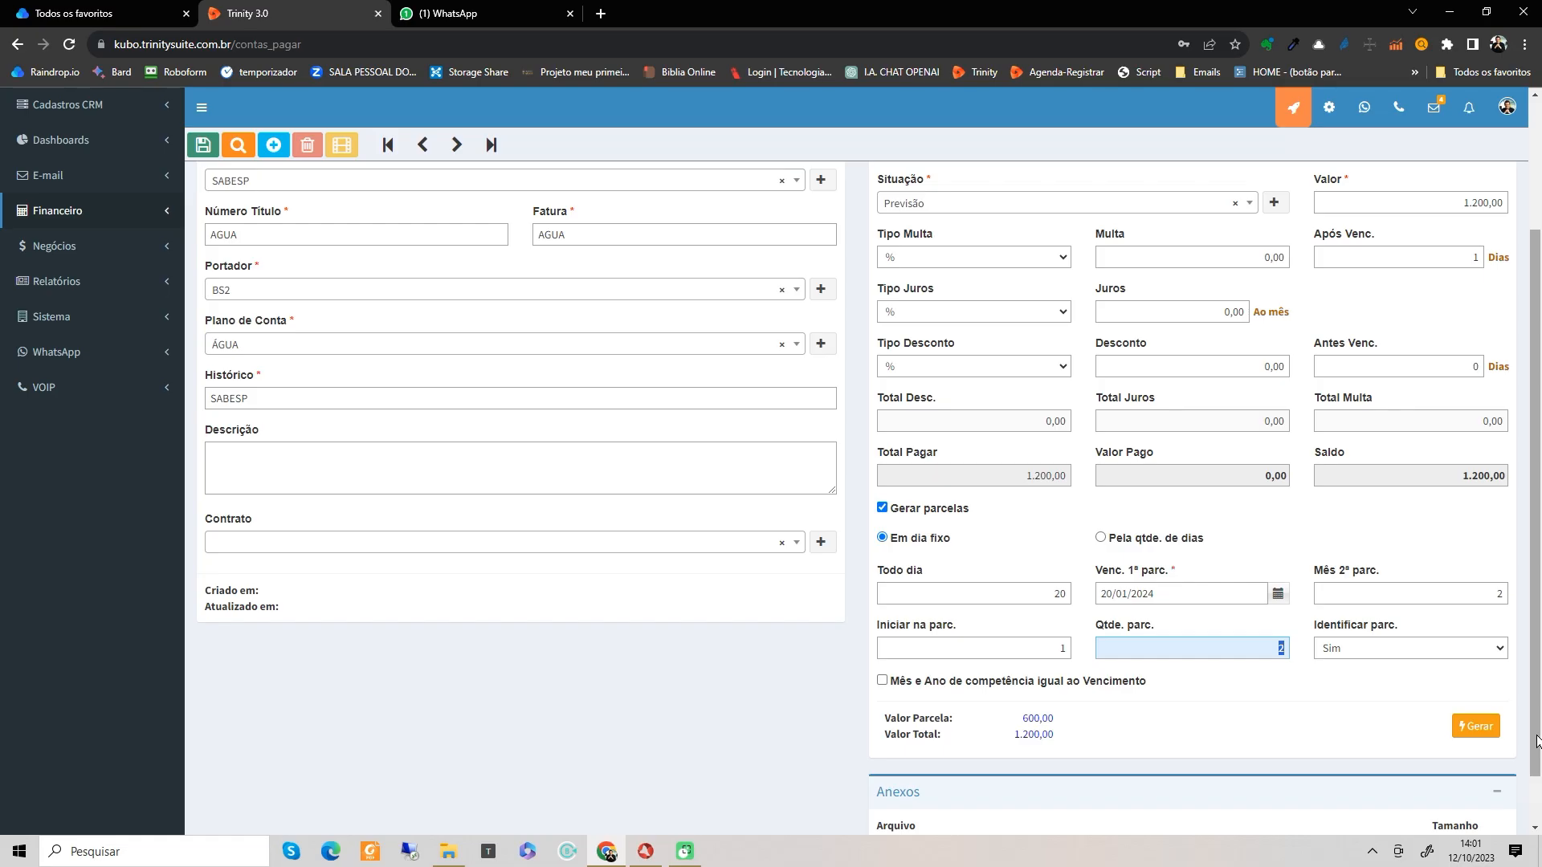
pyautogui.write('2')
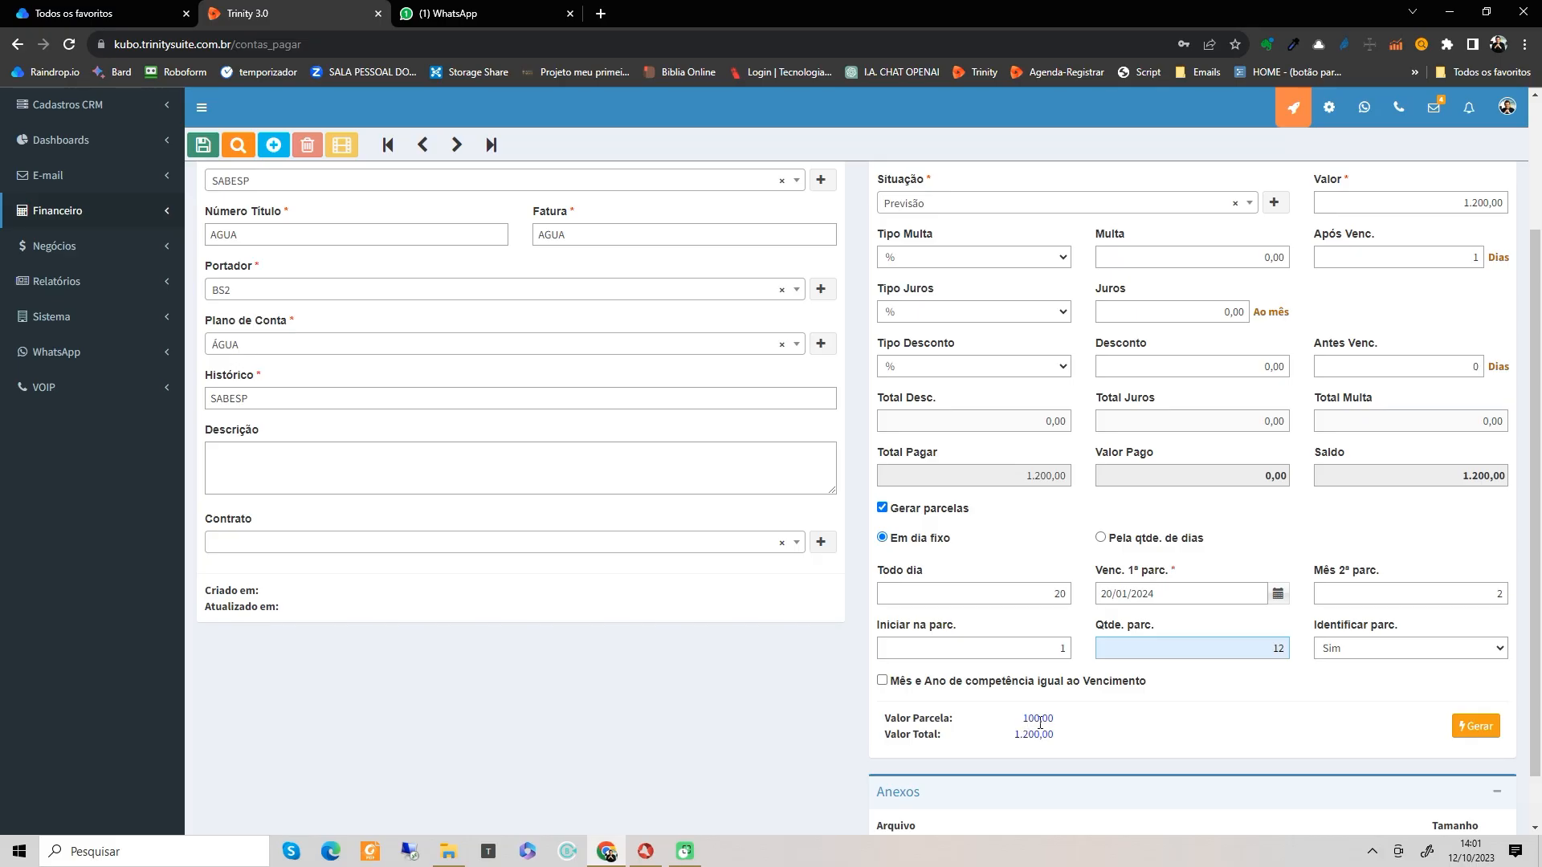
pyautogui.write('10')
pyautogui.write('5')
pyautogui.moveTo(1266, 650); pyautogui.dragTo(1340, 644)
pyautogui.write('12')
# Step: Preview the generated installments with Identificar parc. set to Não, and cancel the preview
pyautogui.click(1353, 650)
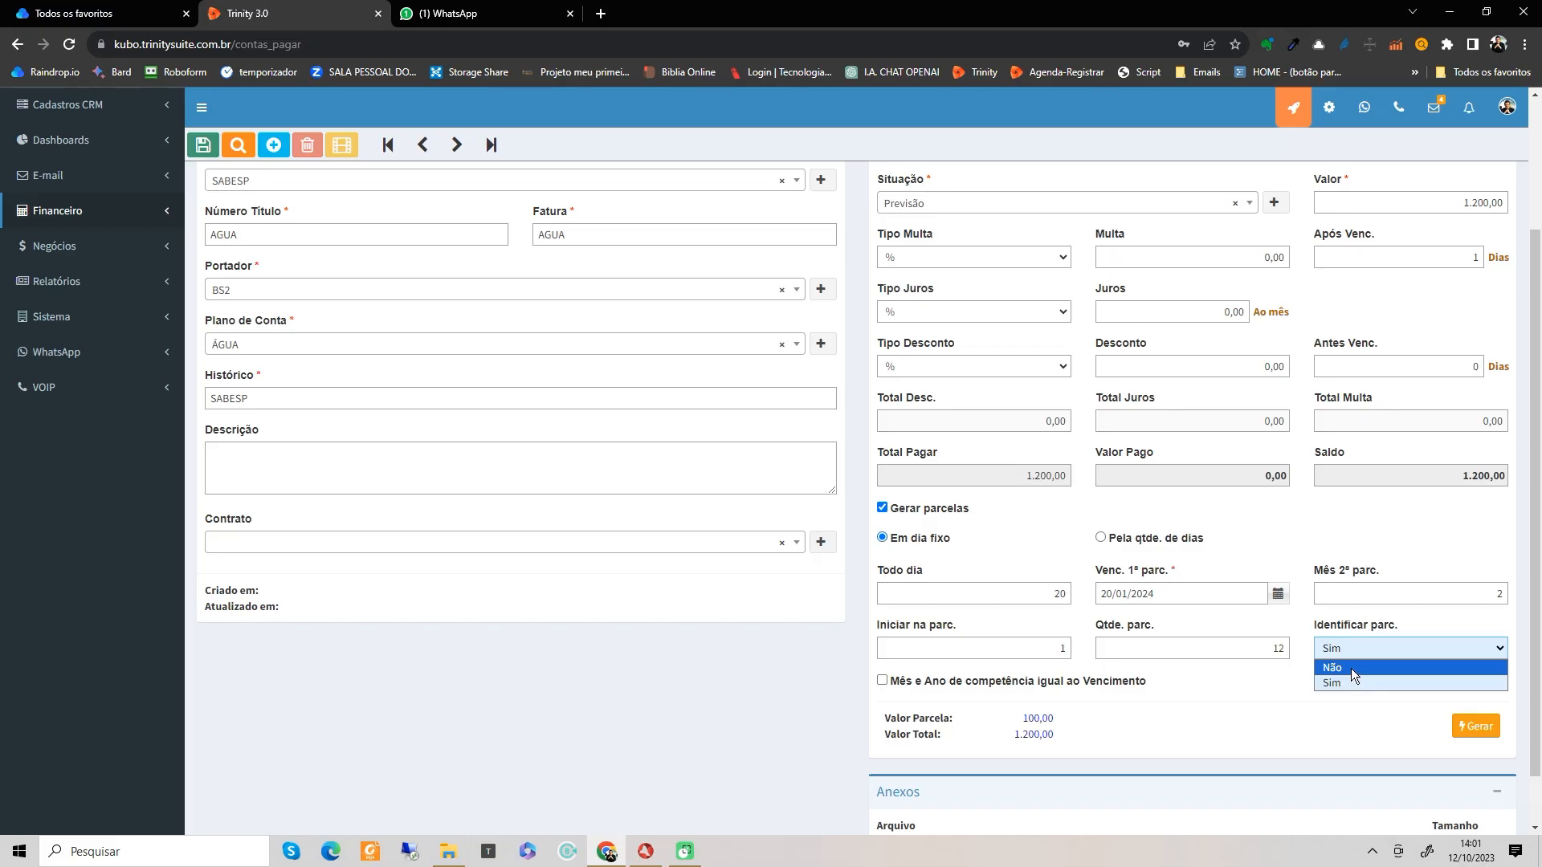
pyautogui.click(1351, 666)
pyautogui.scroll(-1, 1371, 697)
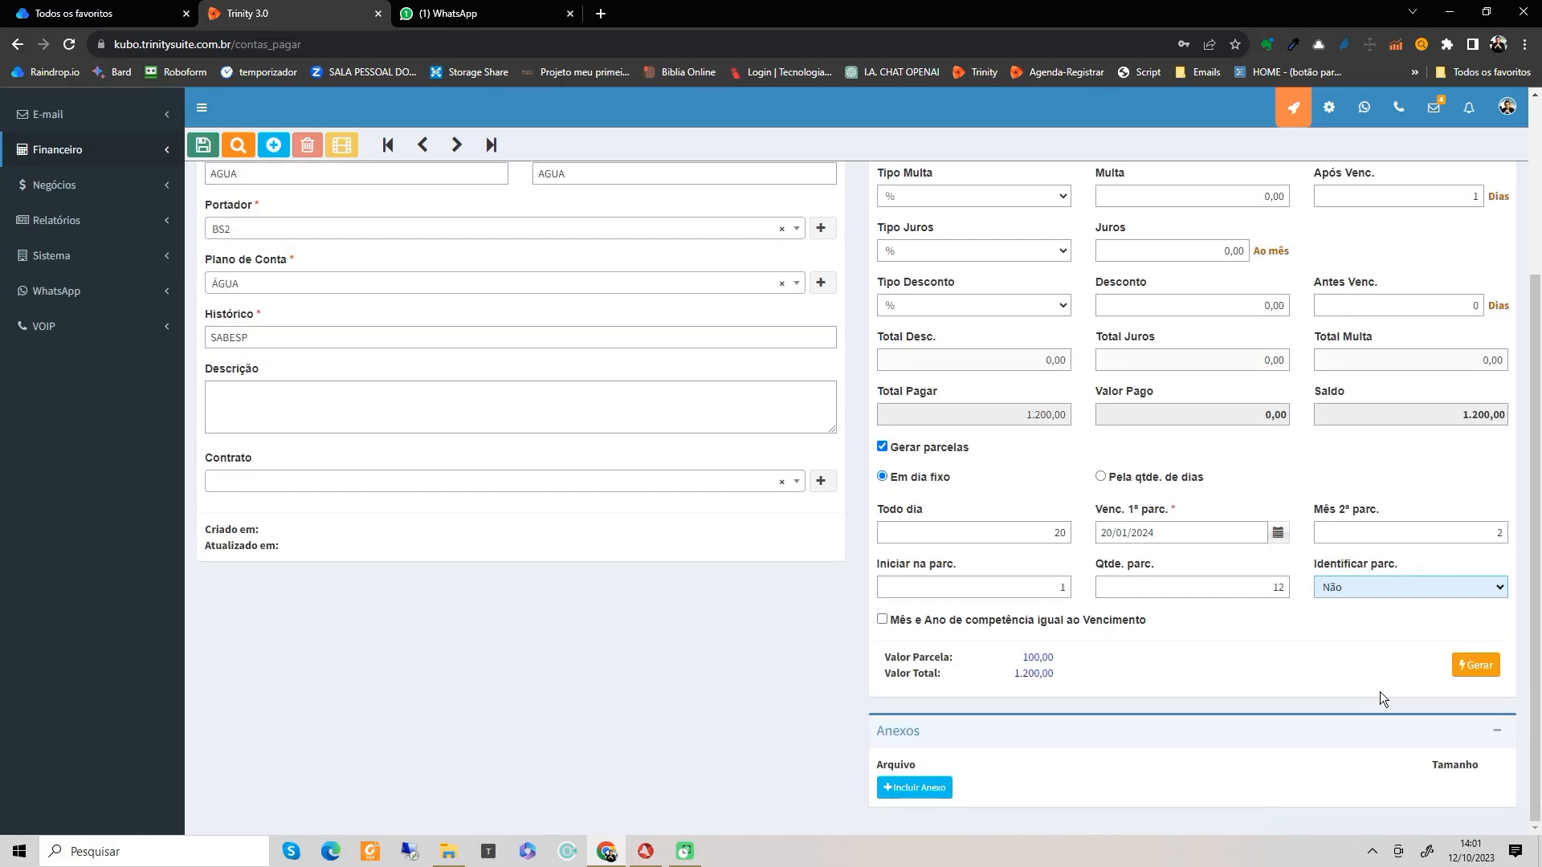
pyautogui.click(1482, 667)
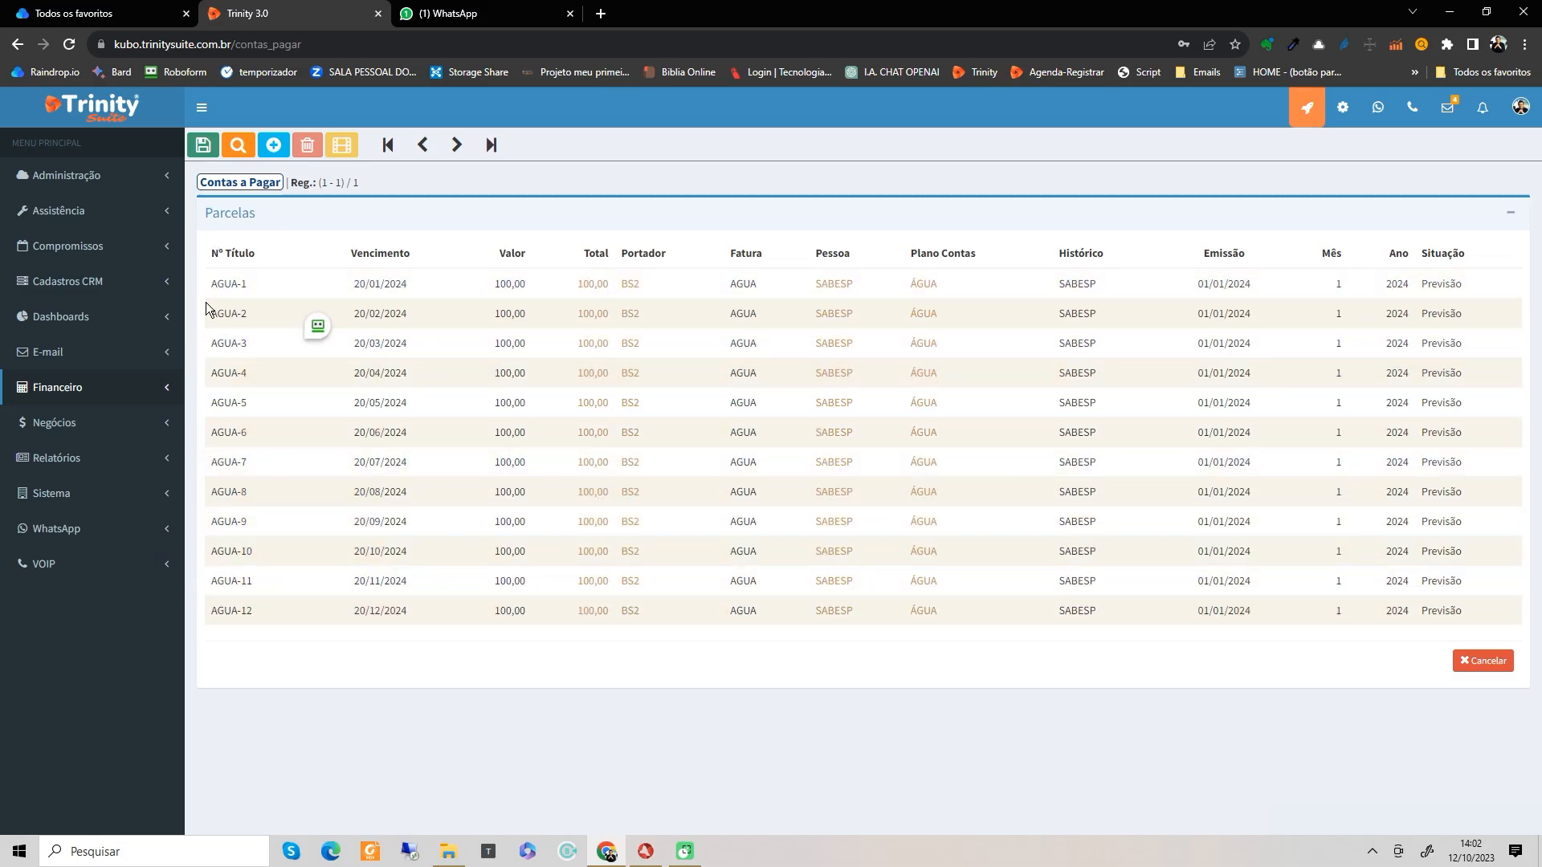
pyautogui.click(1492, 661)
# Step: Preview the installments with Identificar parc. set to Sim and Mês e Ano de competência igual ao Vencimento enabled, and cancel the preview
pyautogui.scroll(-3, 1309, 566)
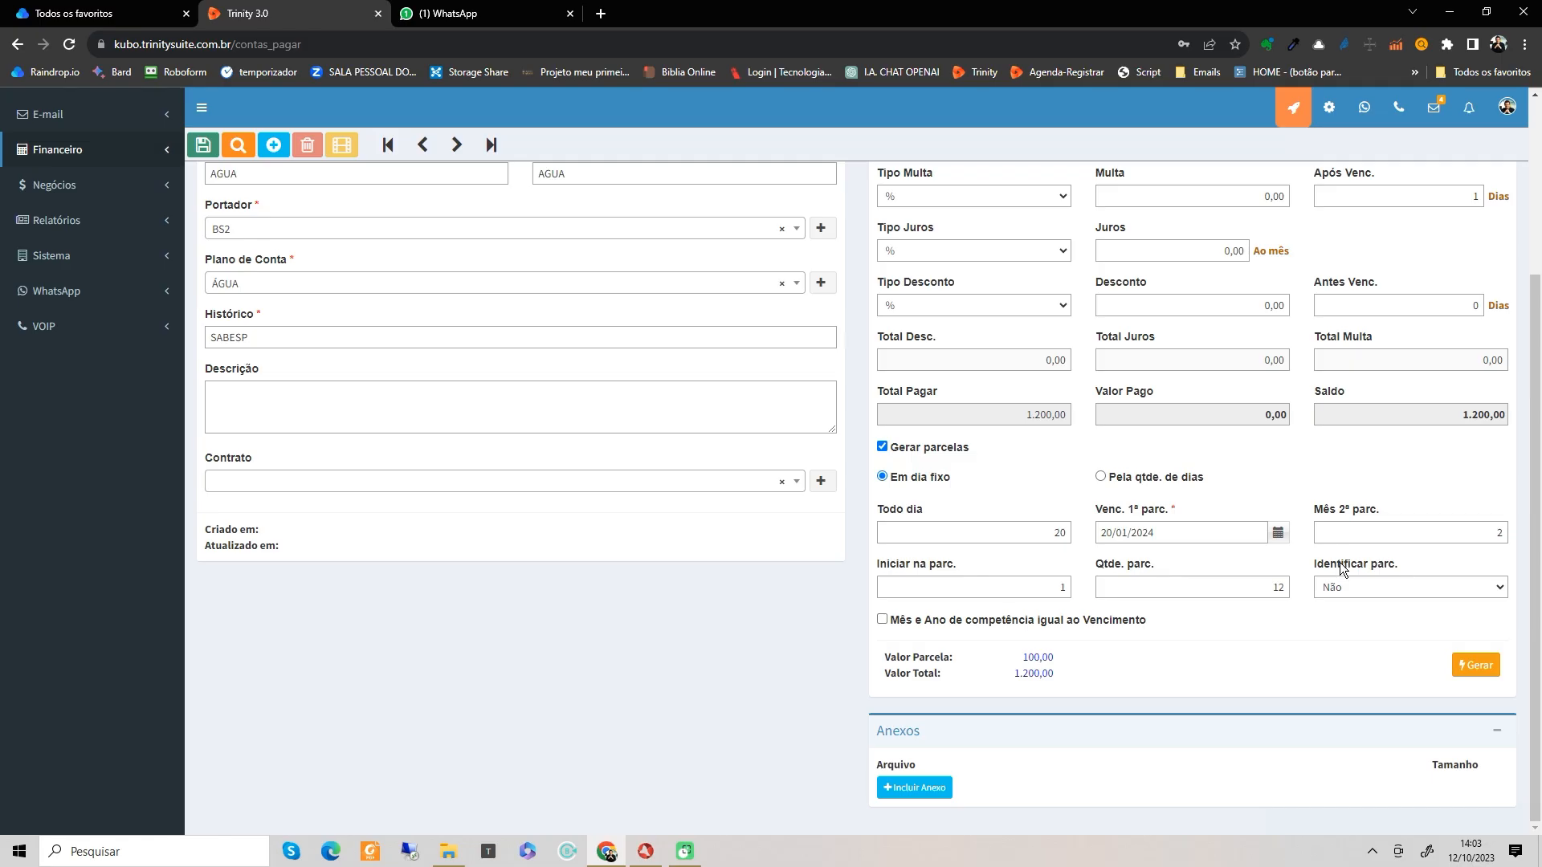
pyautogui.click(1370, 589)
pyautogui.click(1357, 619)
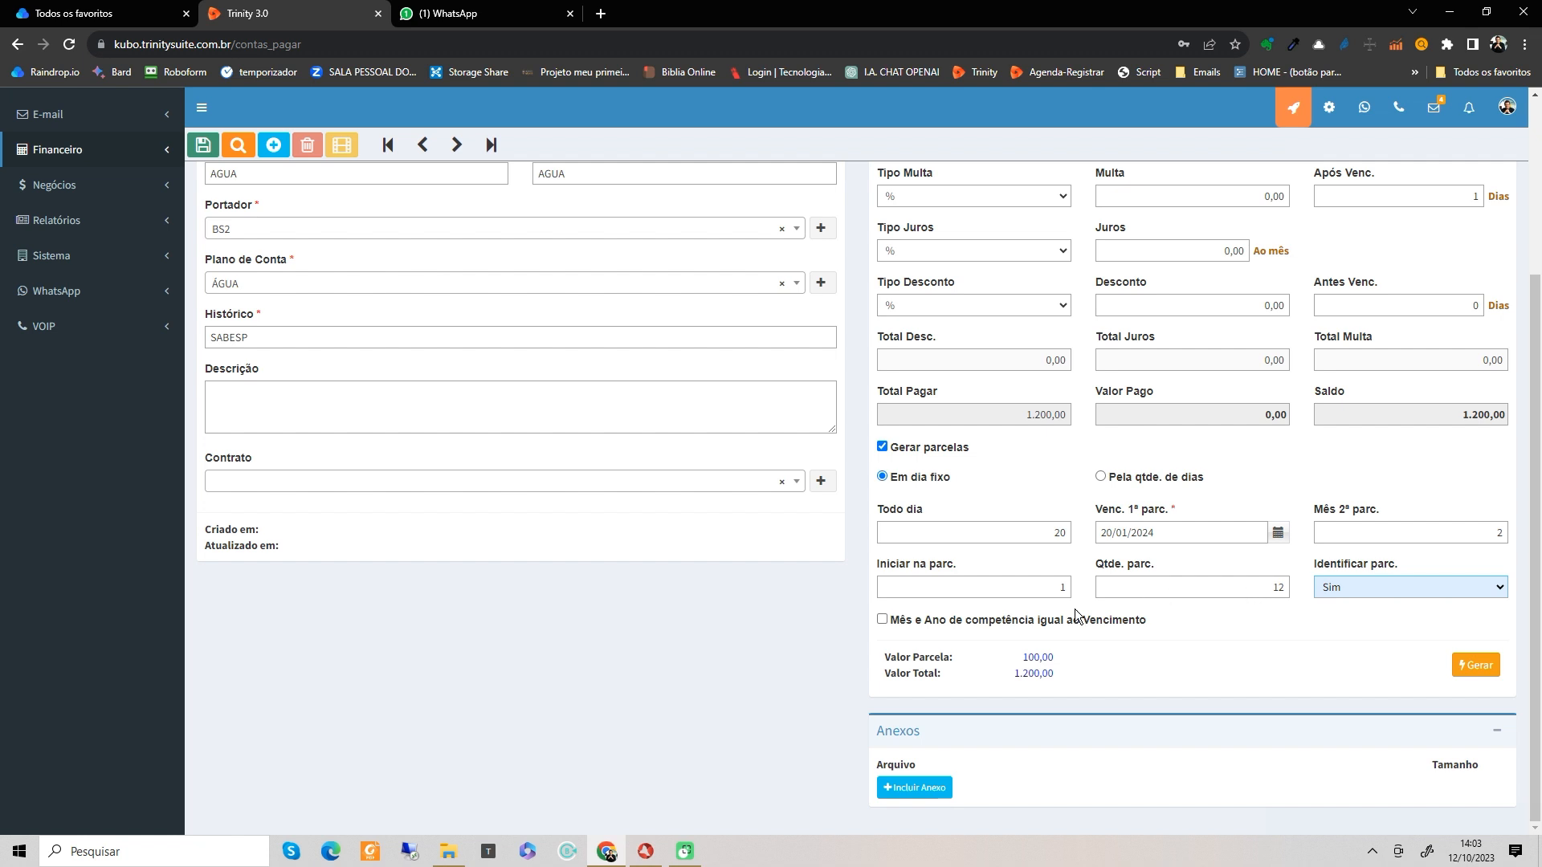
pyautogui.click(888, 624)
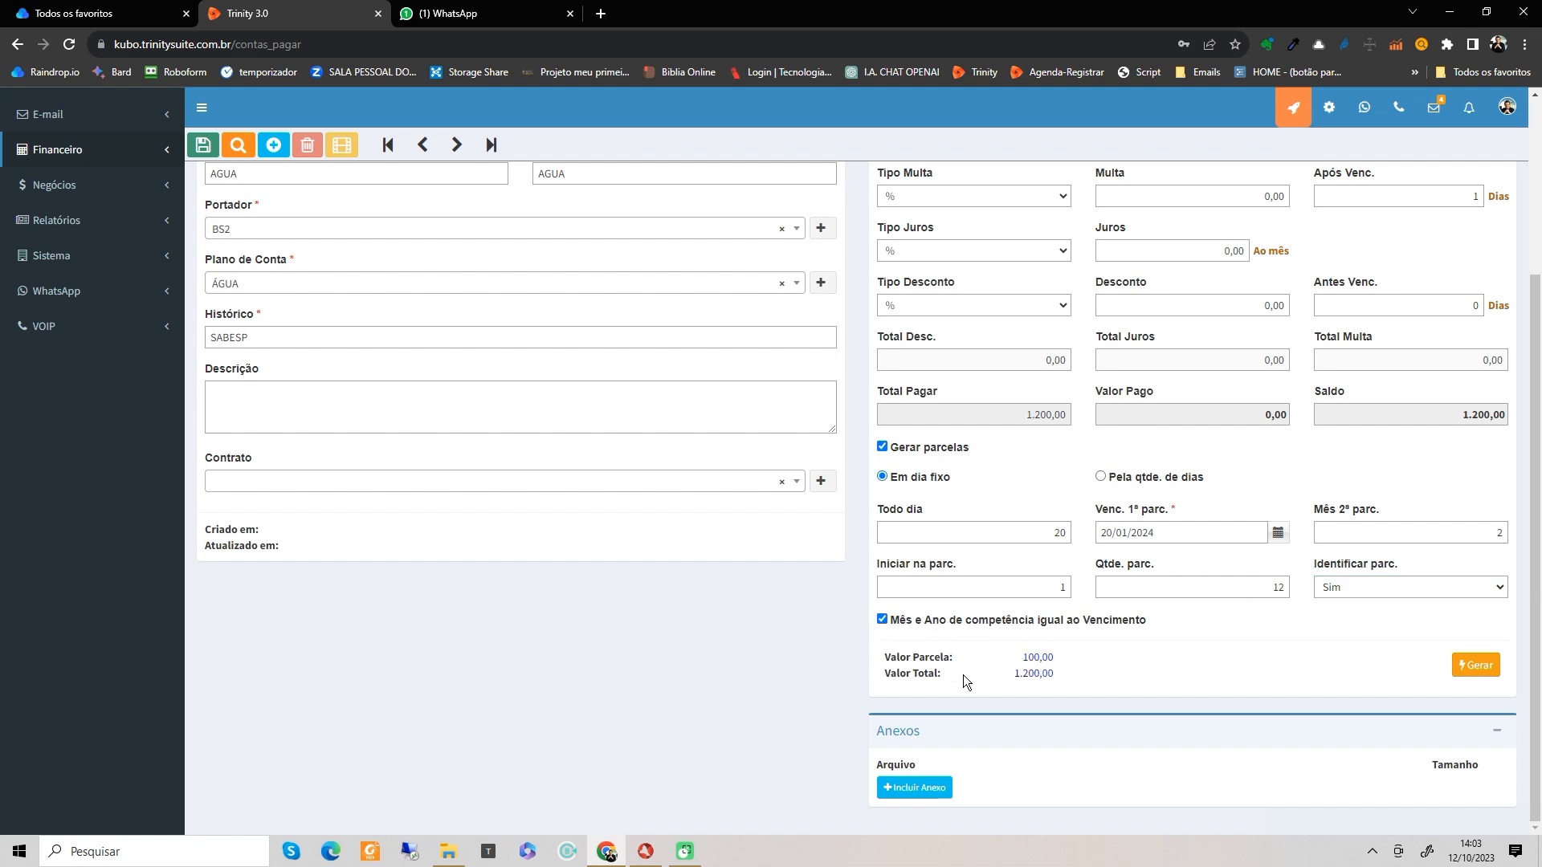
pyautogui.click(1473, 668)
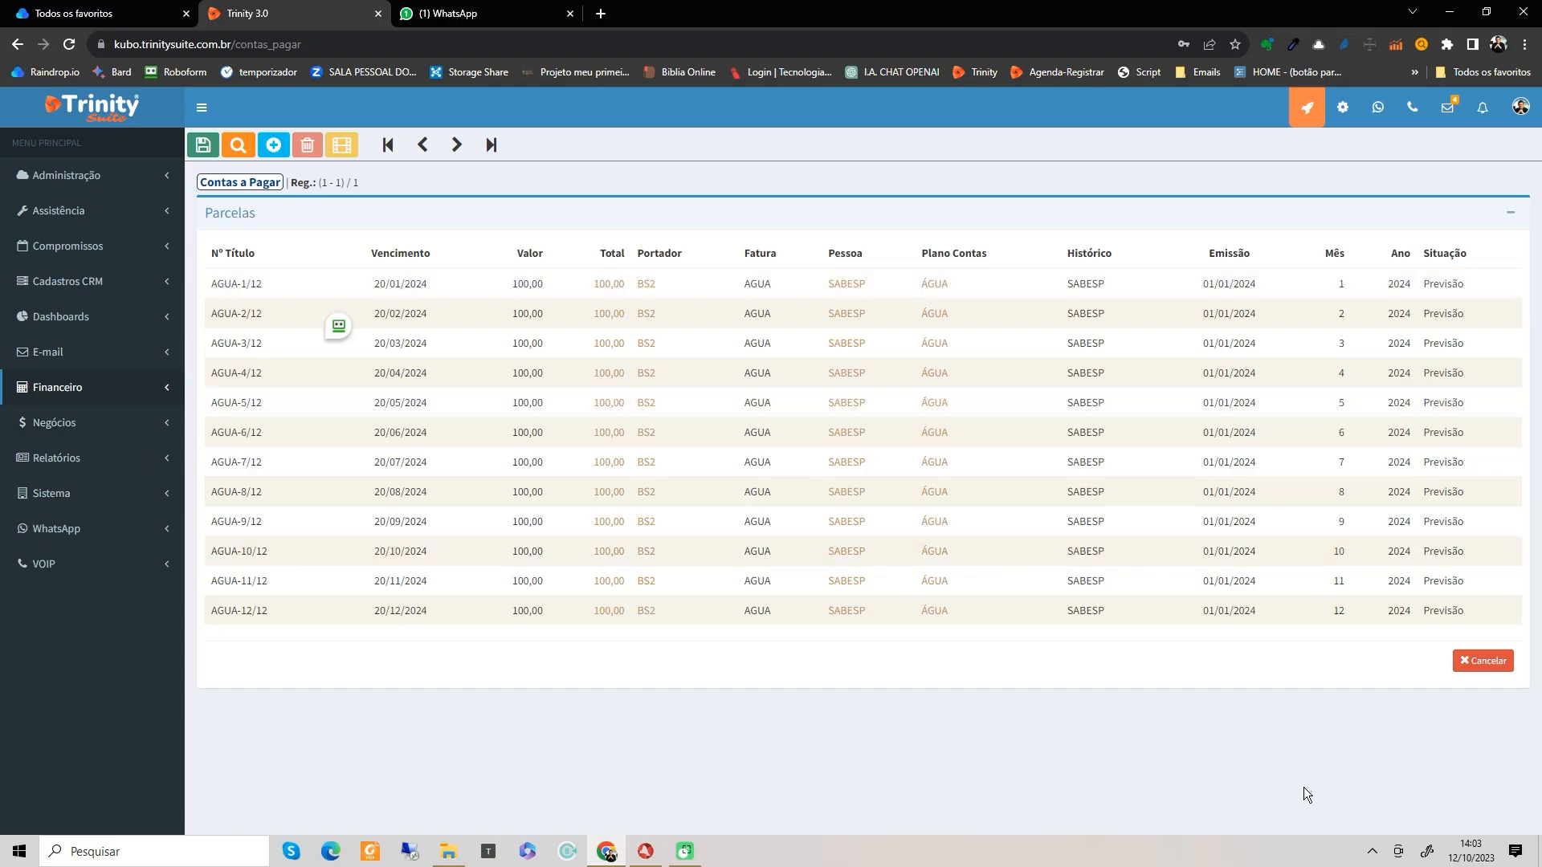
pyautogui.click(1484, 661)
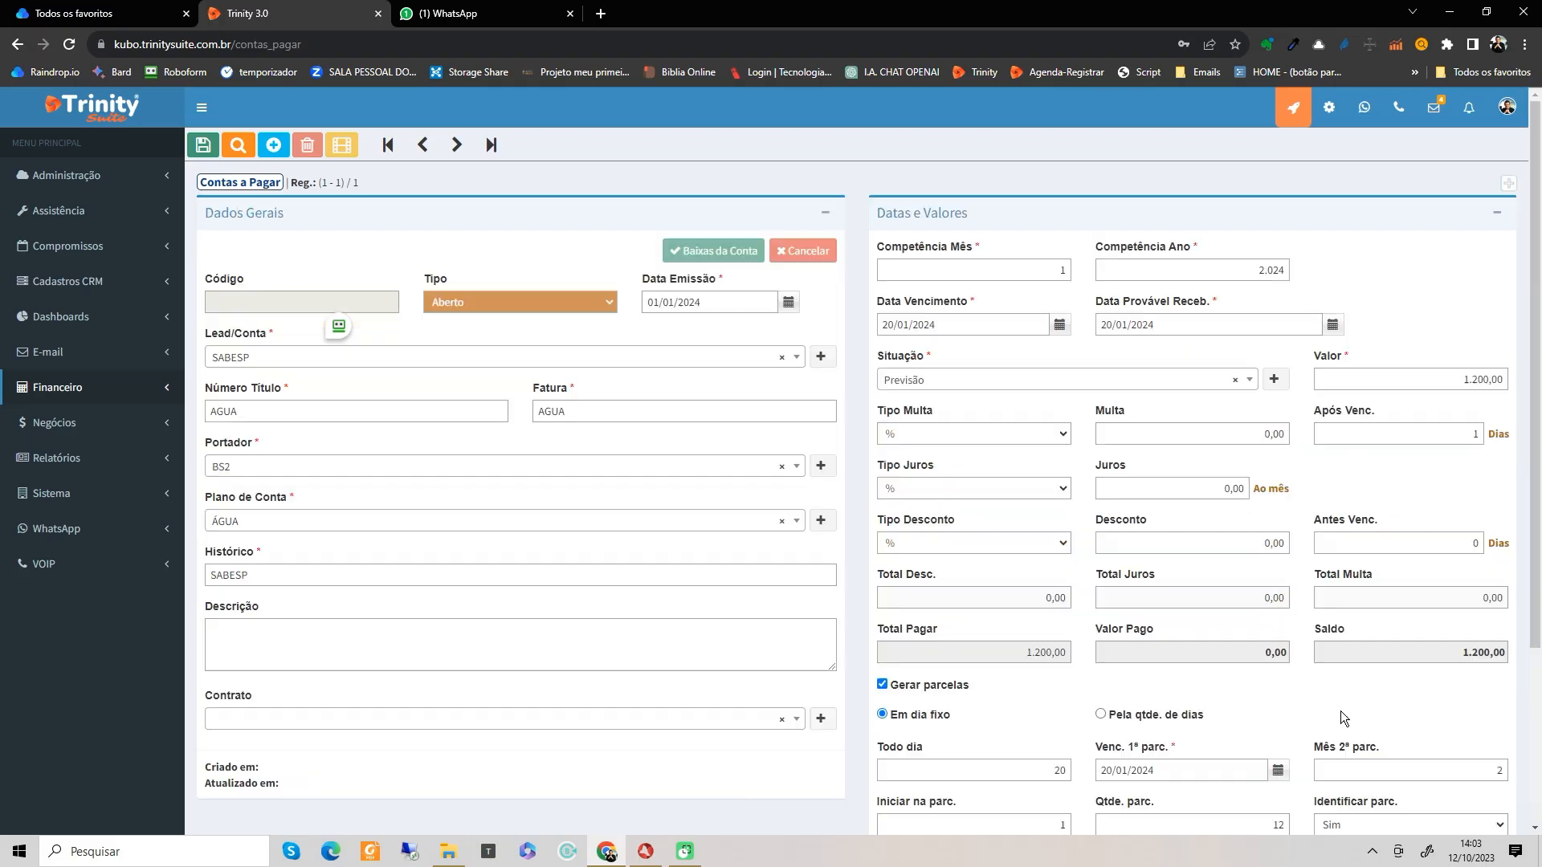
# Step: Set Identificar parc. to Não, keep Mês e Ano de competência igual ao Vencimento enabled, and generate the installments
pyautogui.scroll(-2, 1012, 717)
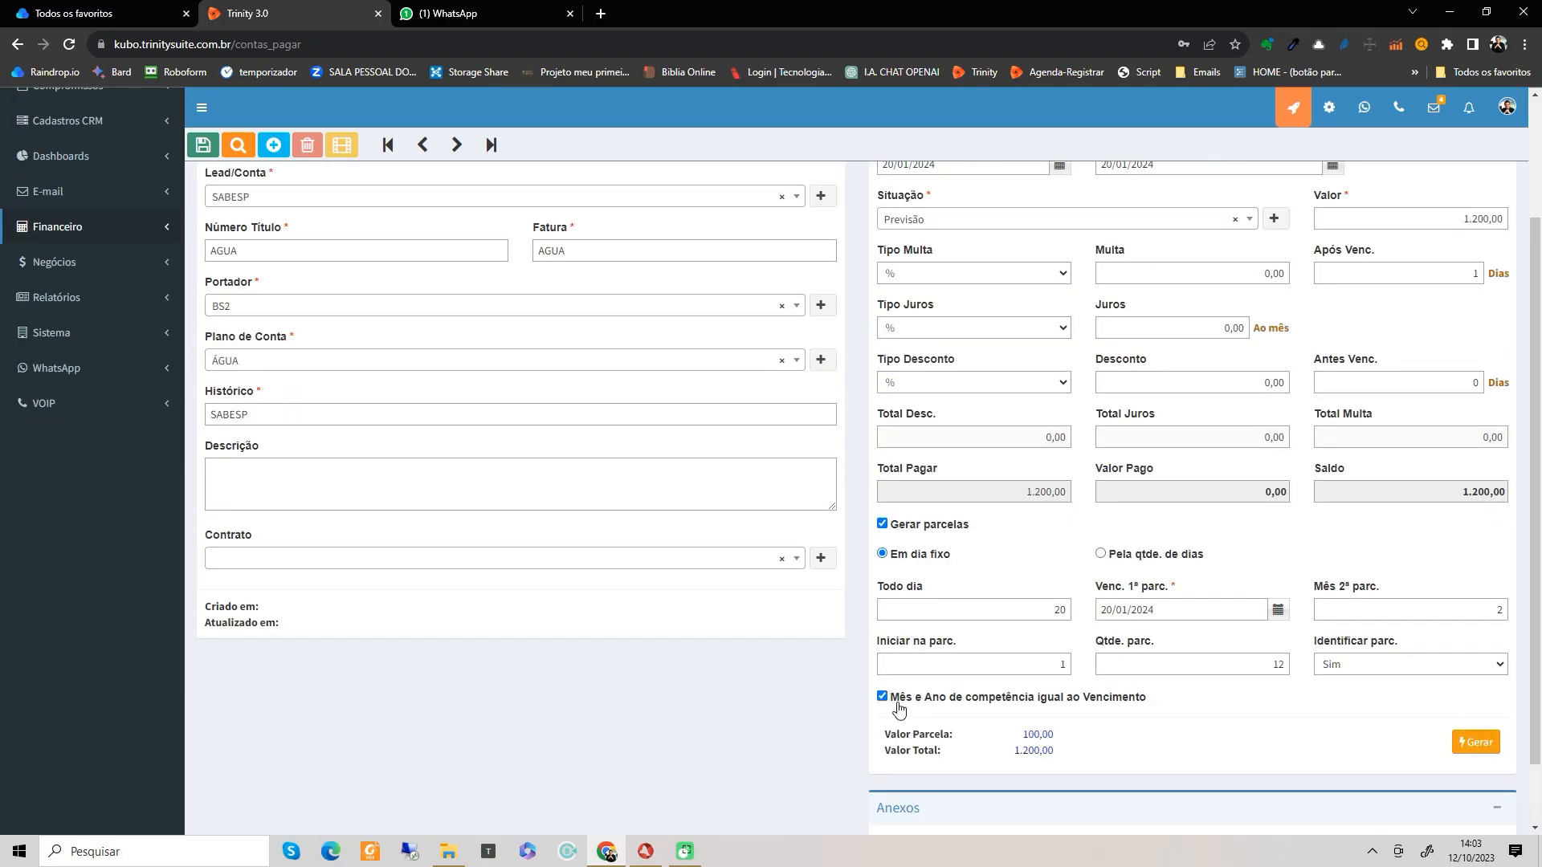
pyautogui.click(885, 697)
pyautogui.click(946, 699)
pyautogui.click(1395, 657)
pyautogui.click(1383, 701)
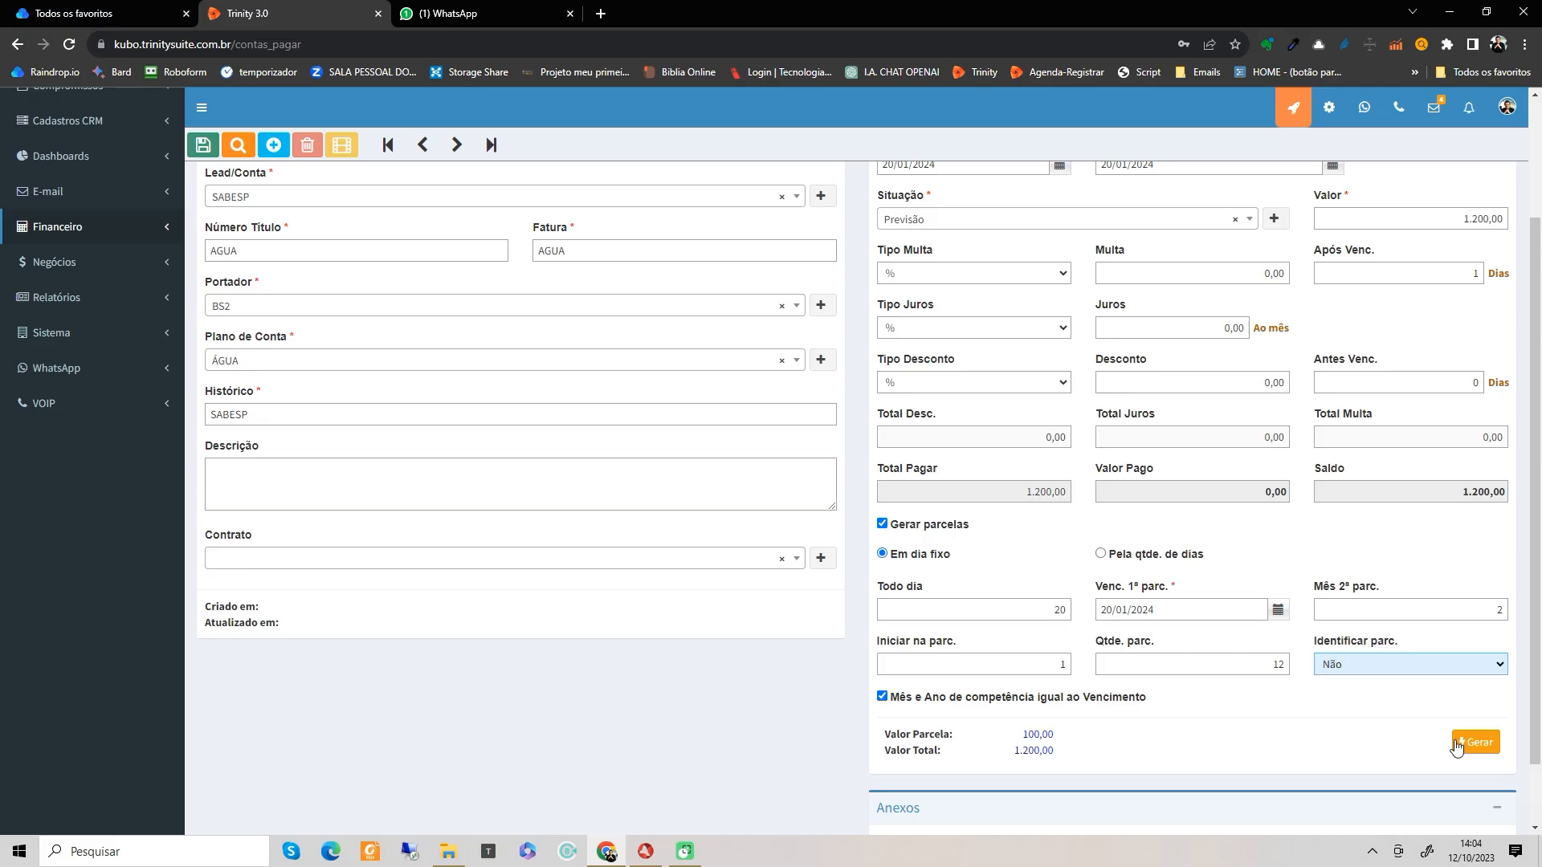
pyautogui.click(1476, 742)
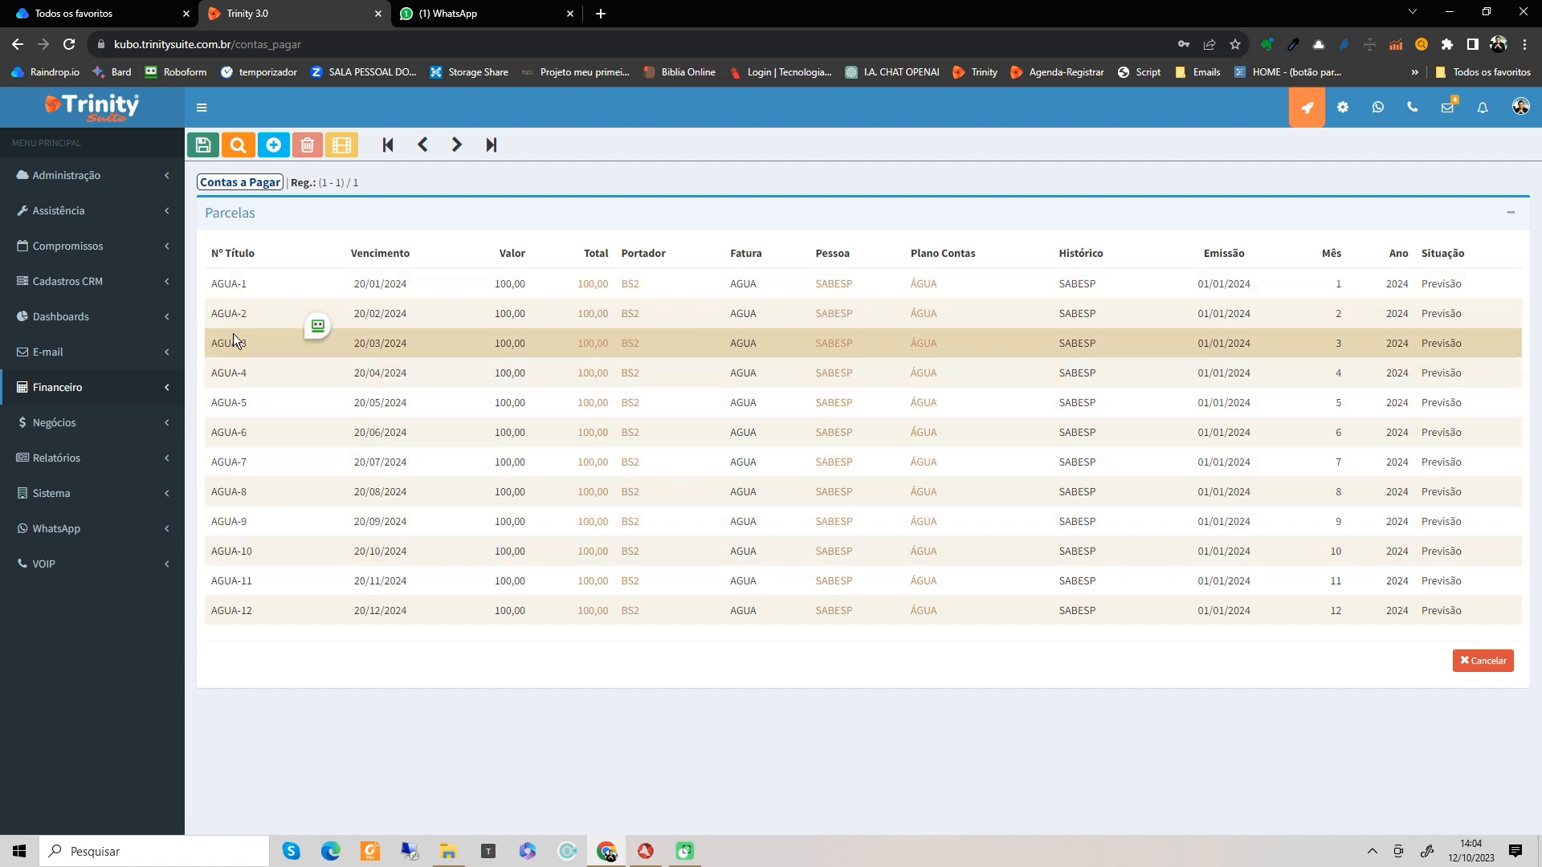
# Step: Save the generated SABESP installments and list all Contas a Pagar records
pyautogui.click(318, 326)
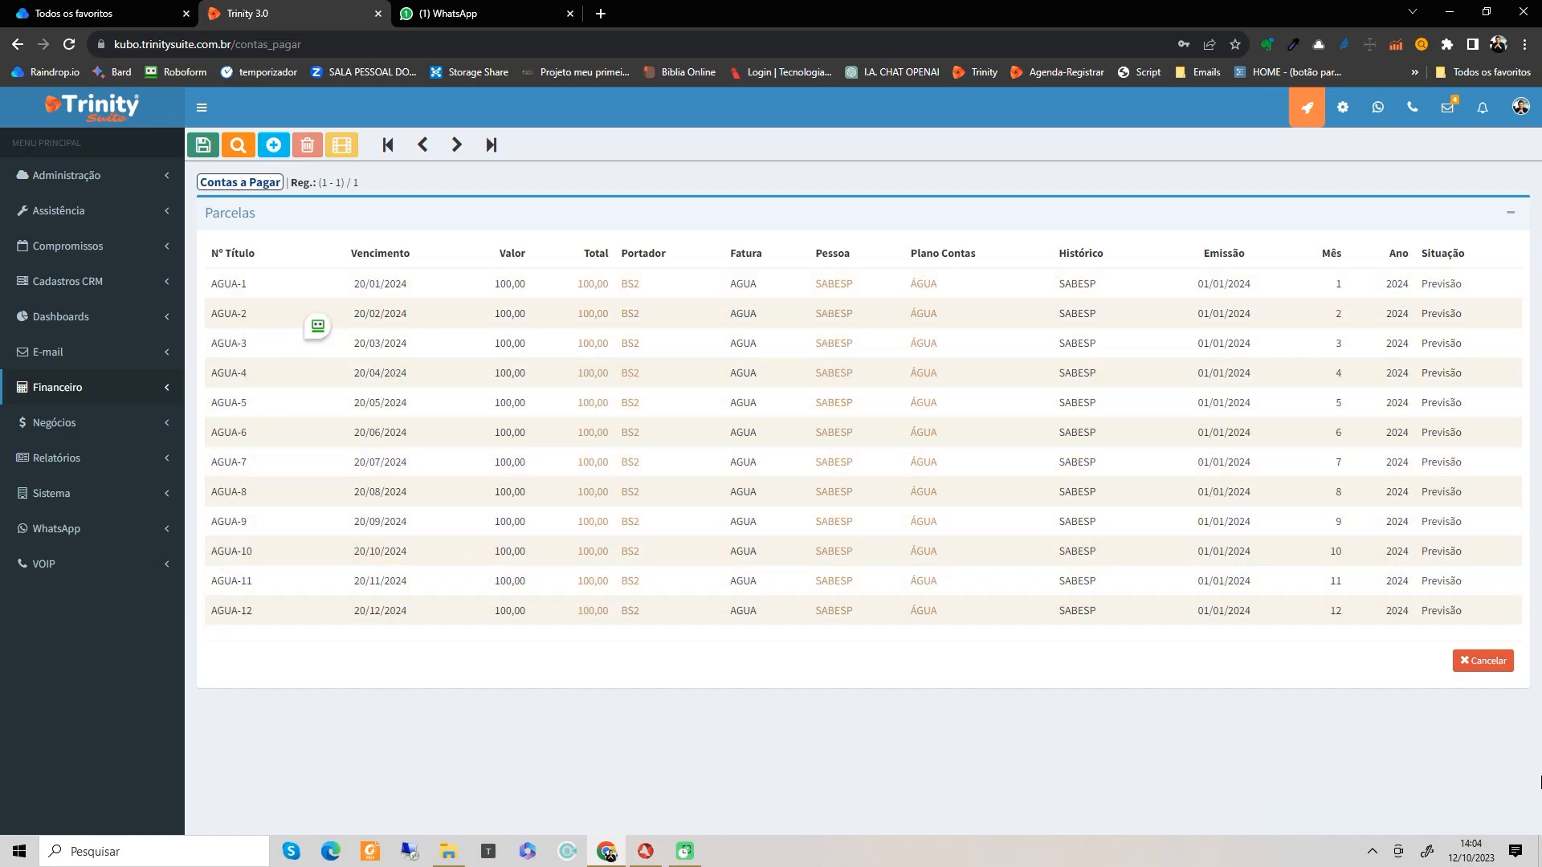
pyautogui.click(203, 147)
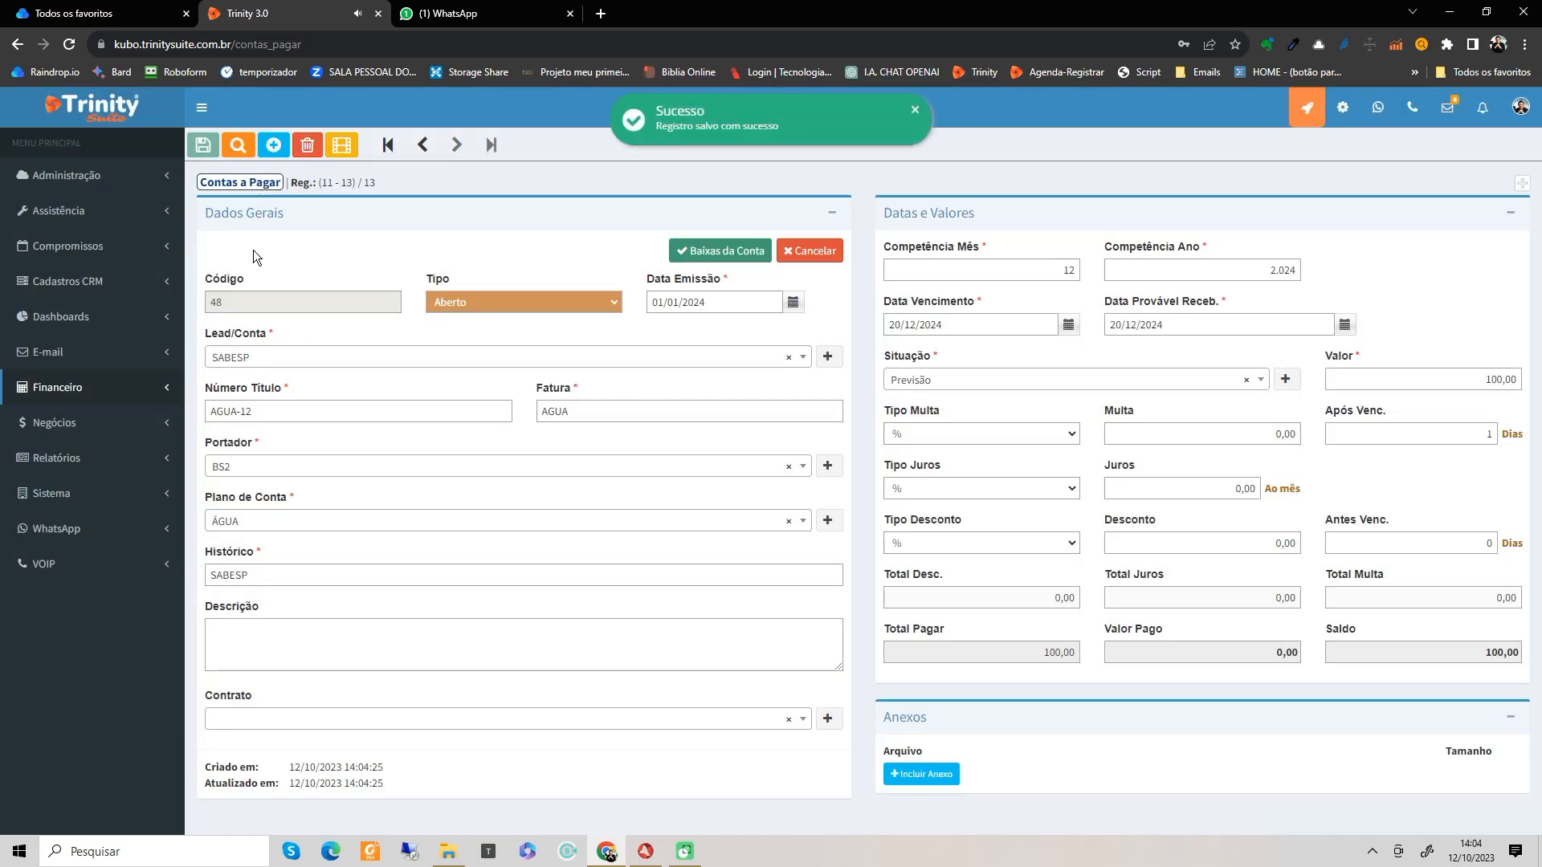
pyautogui.click(253, 177)
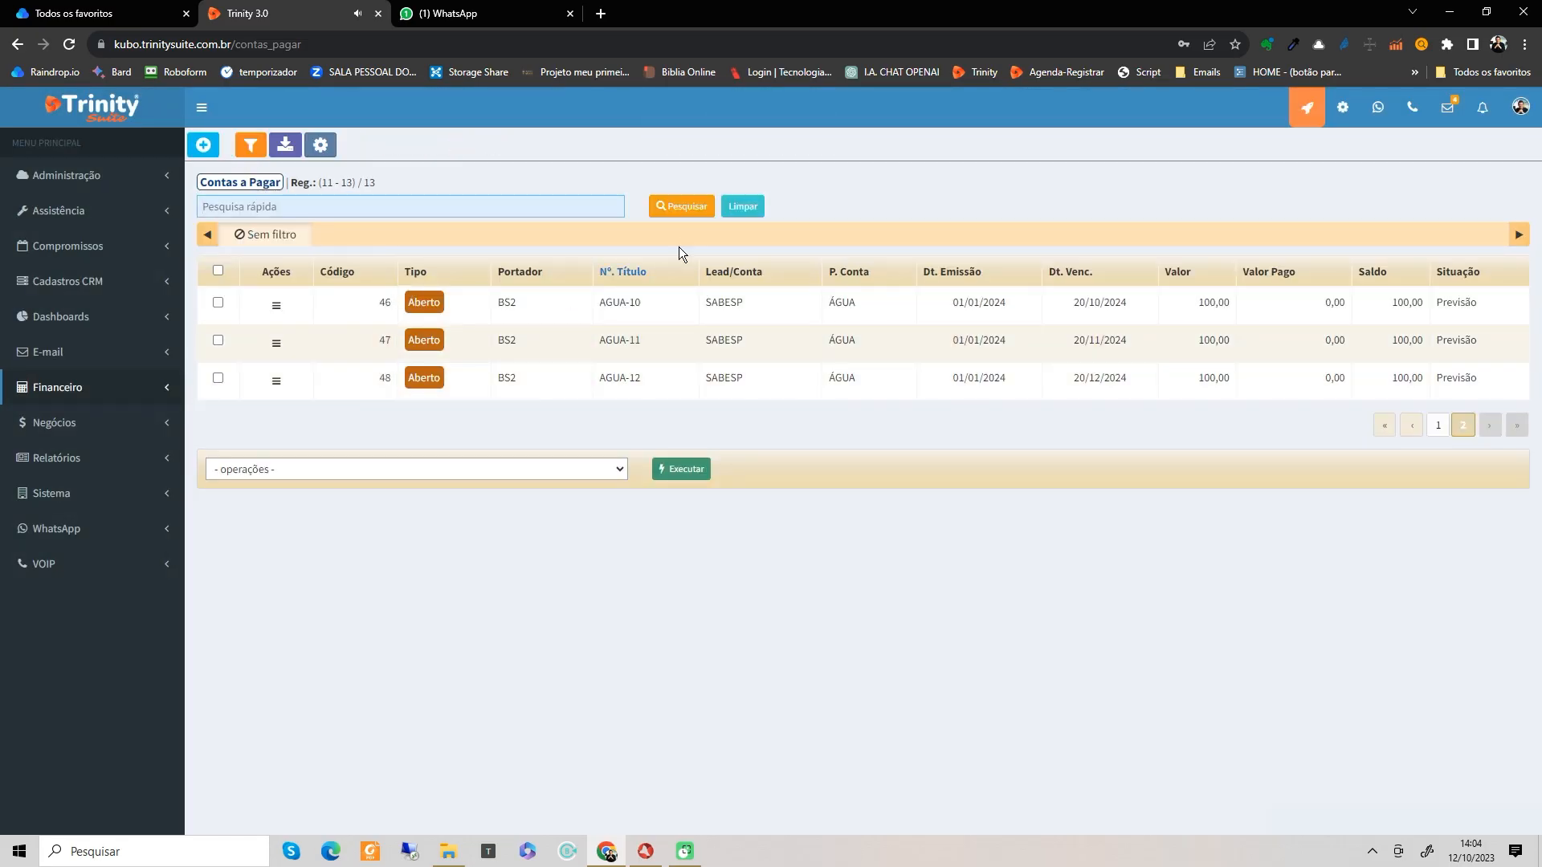
pyautogui.click(683, 209)
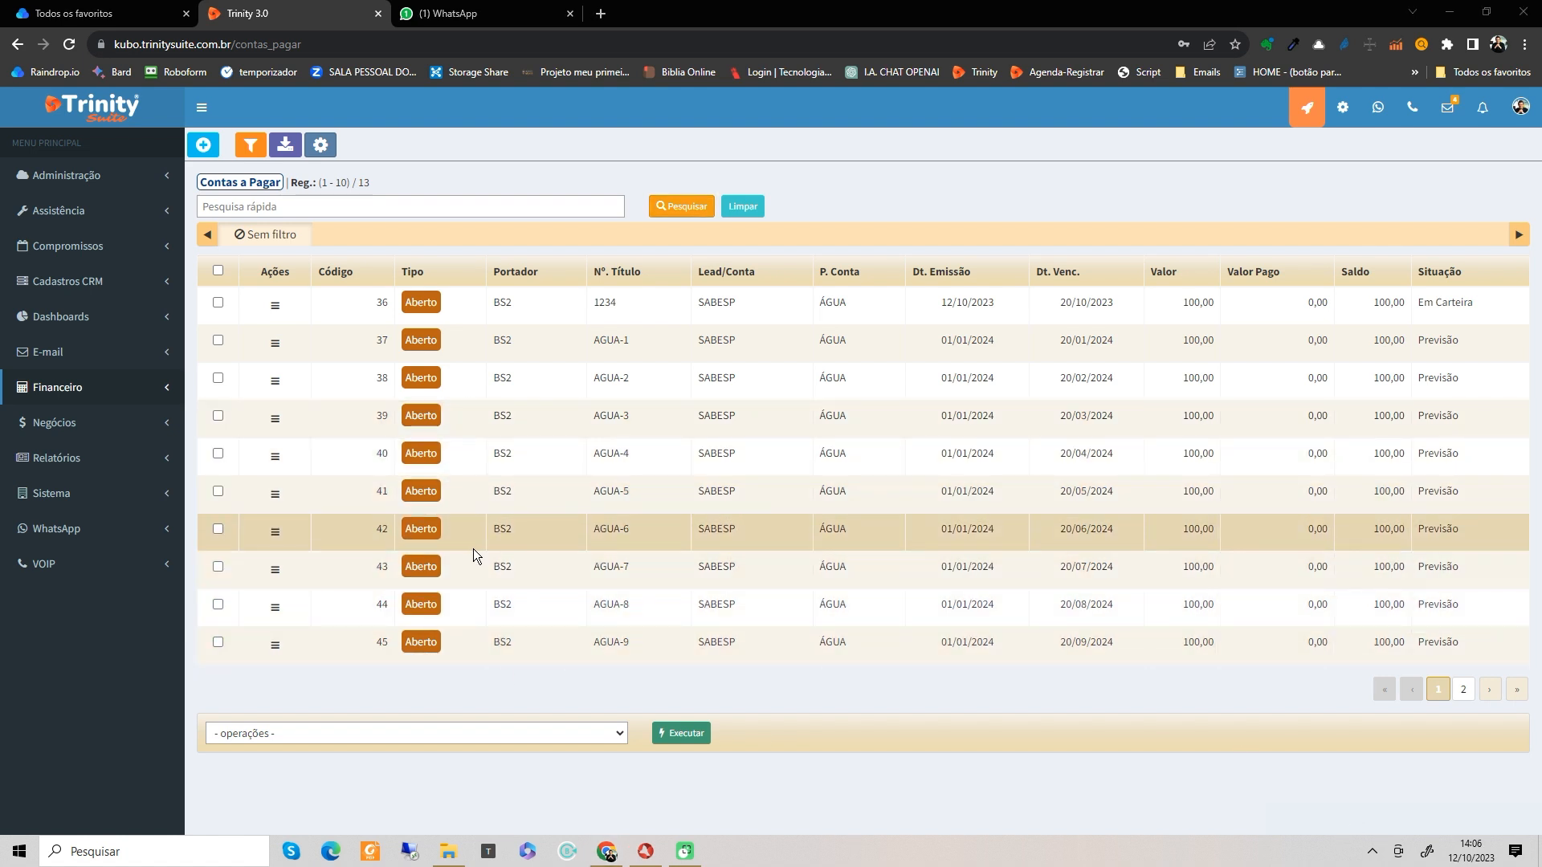
# Step: Change the AGUA-1 installment's Valor to 98,10 and Situação to Em Carteira, and return to the list without saving
pyautogui.click(538, 352)
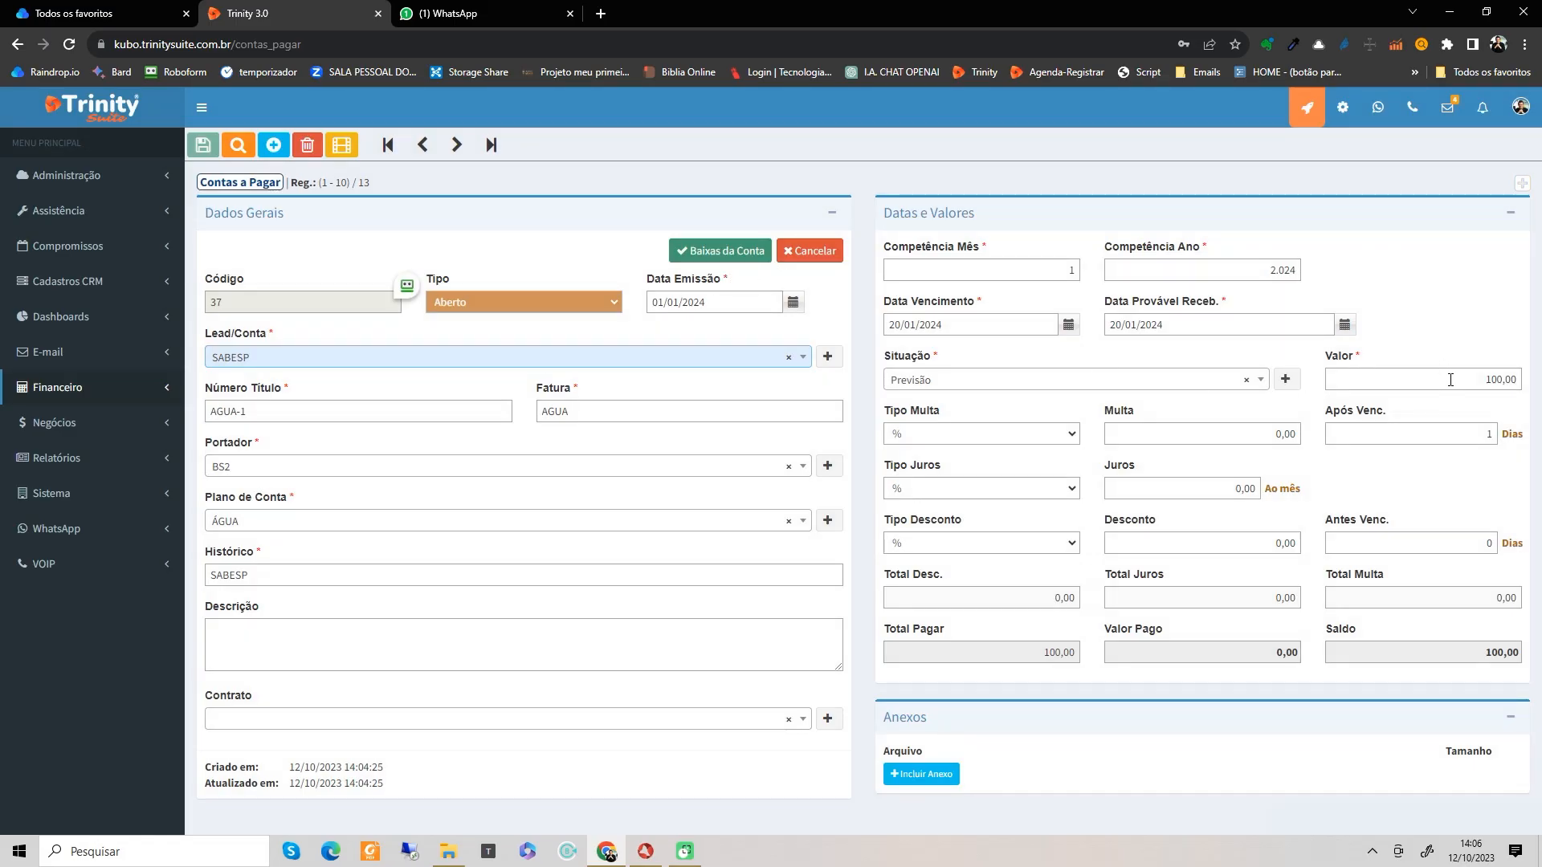
pyautogui.moveTo(1451, 379); pyautogui.dragTo(1541, 391)
pyautogui.write('98,10')
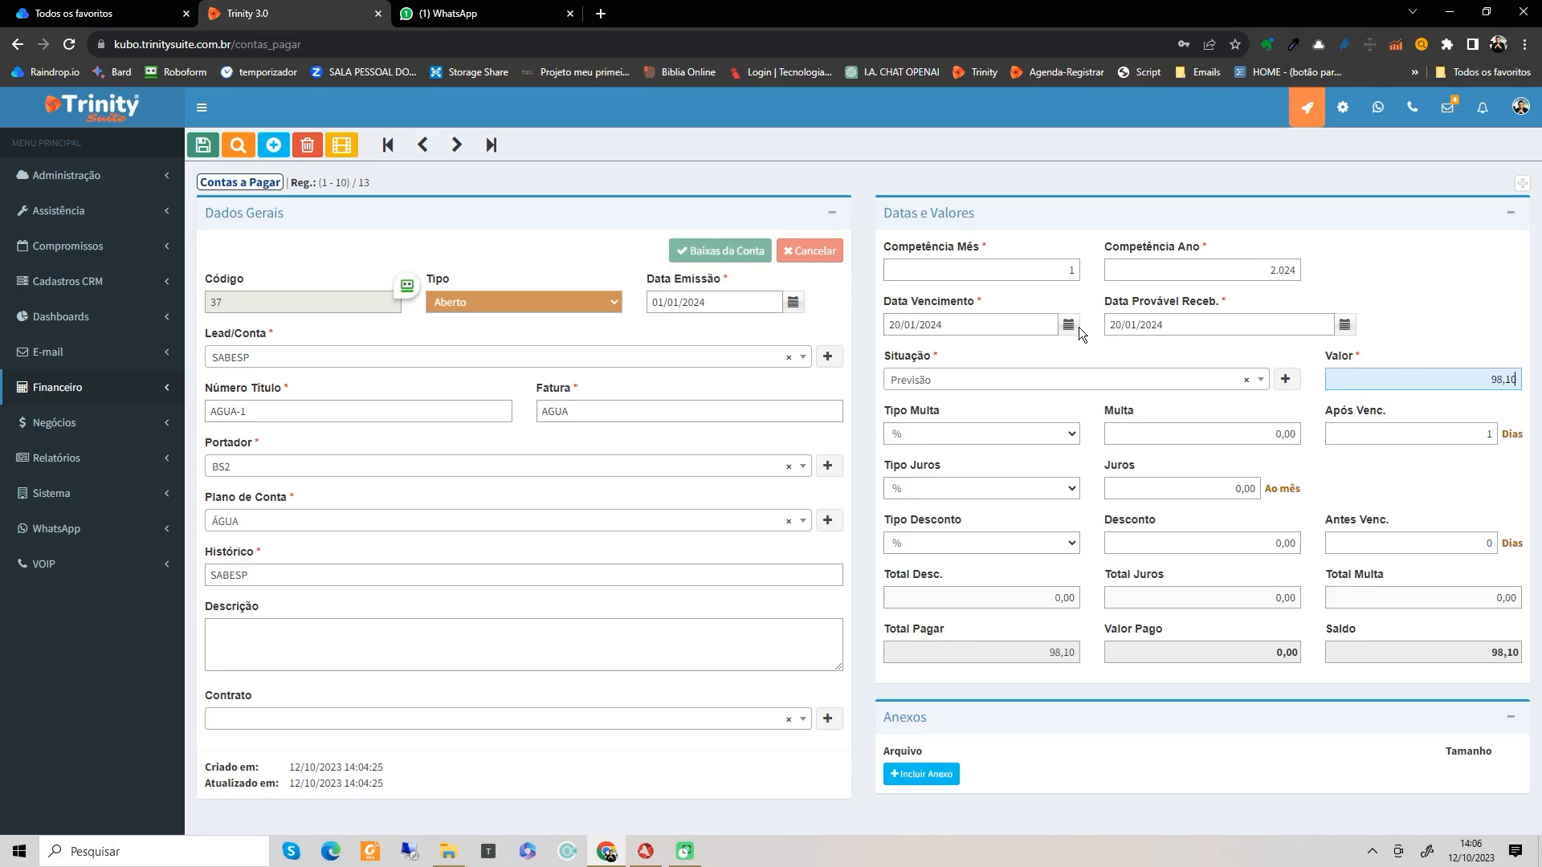
pyautogui.click(945, 386)
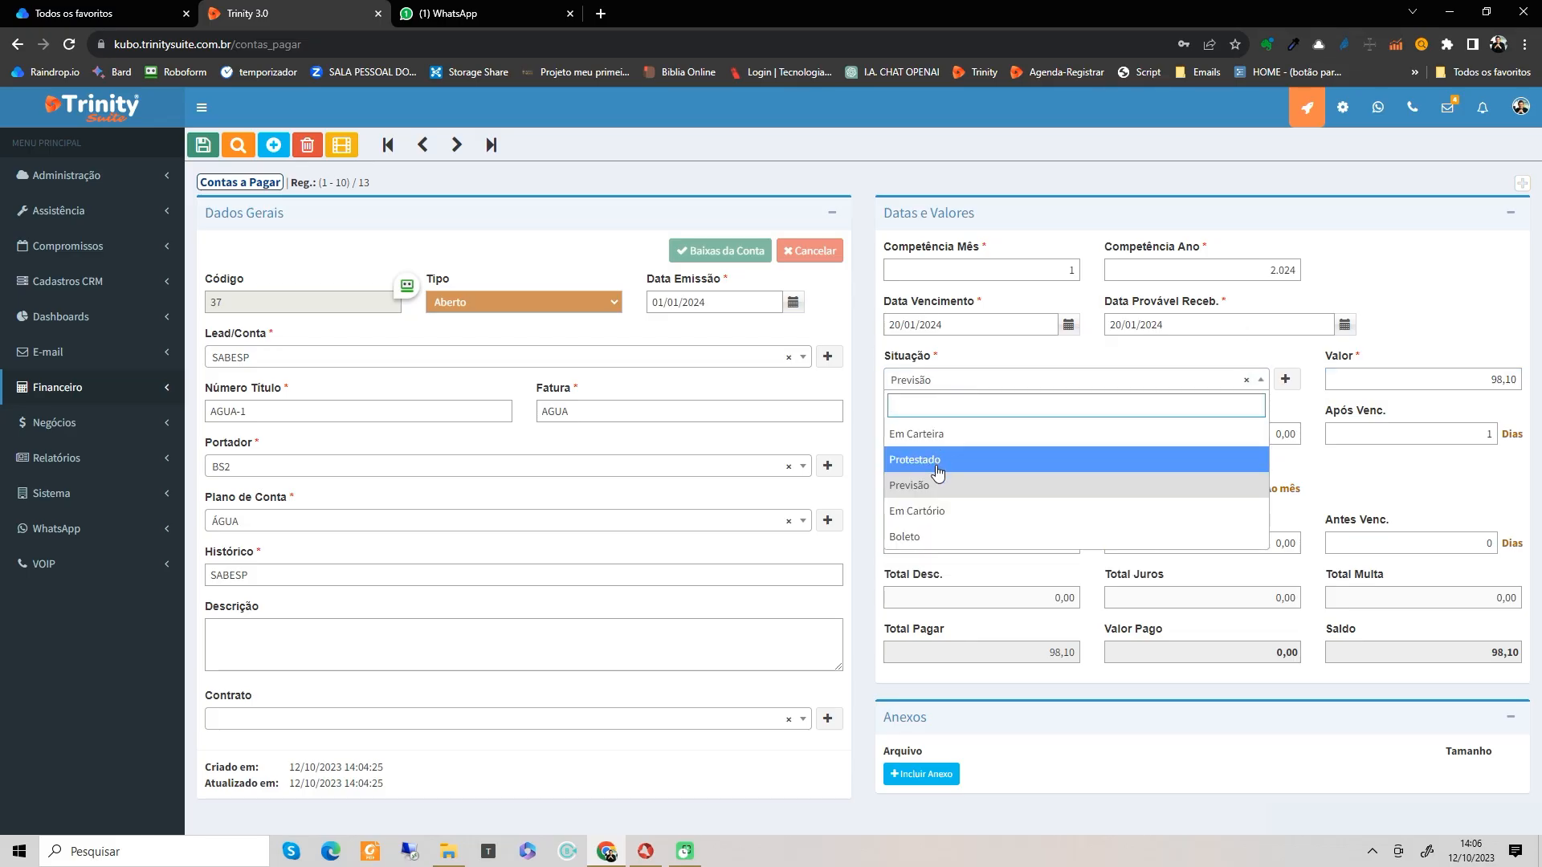
pyautogui.click(930, 435)
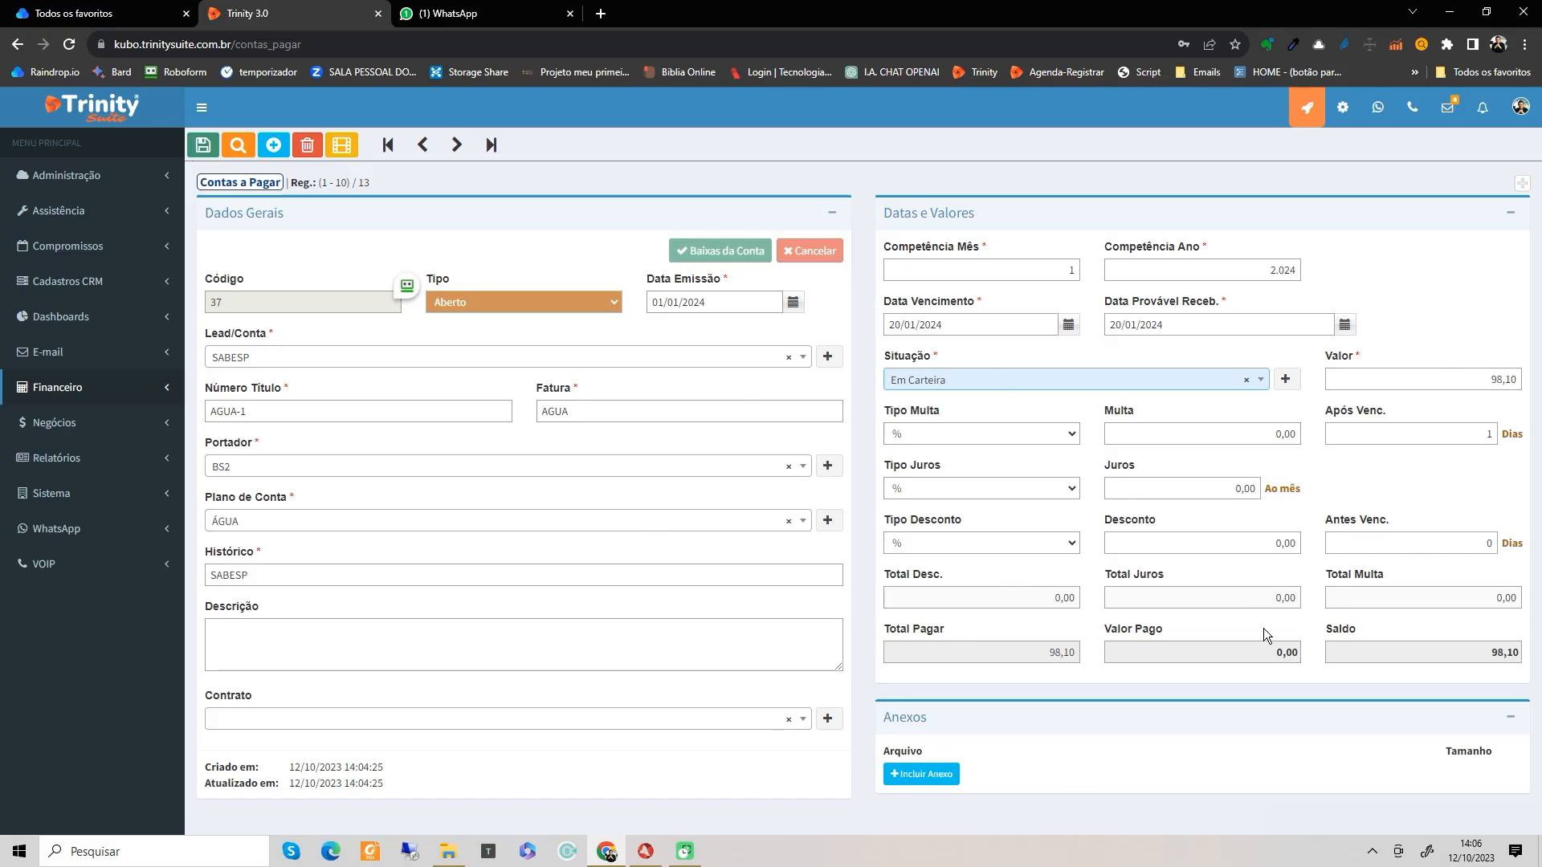
pyautogui.click(237, 145)
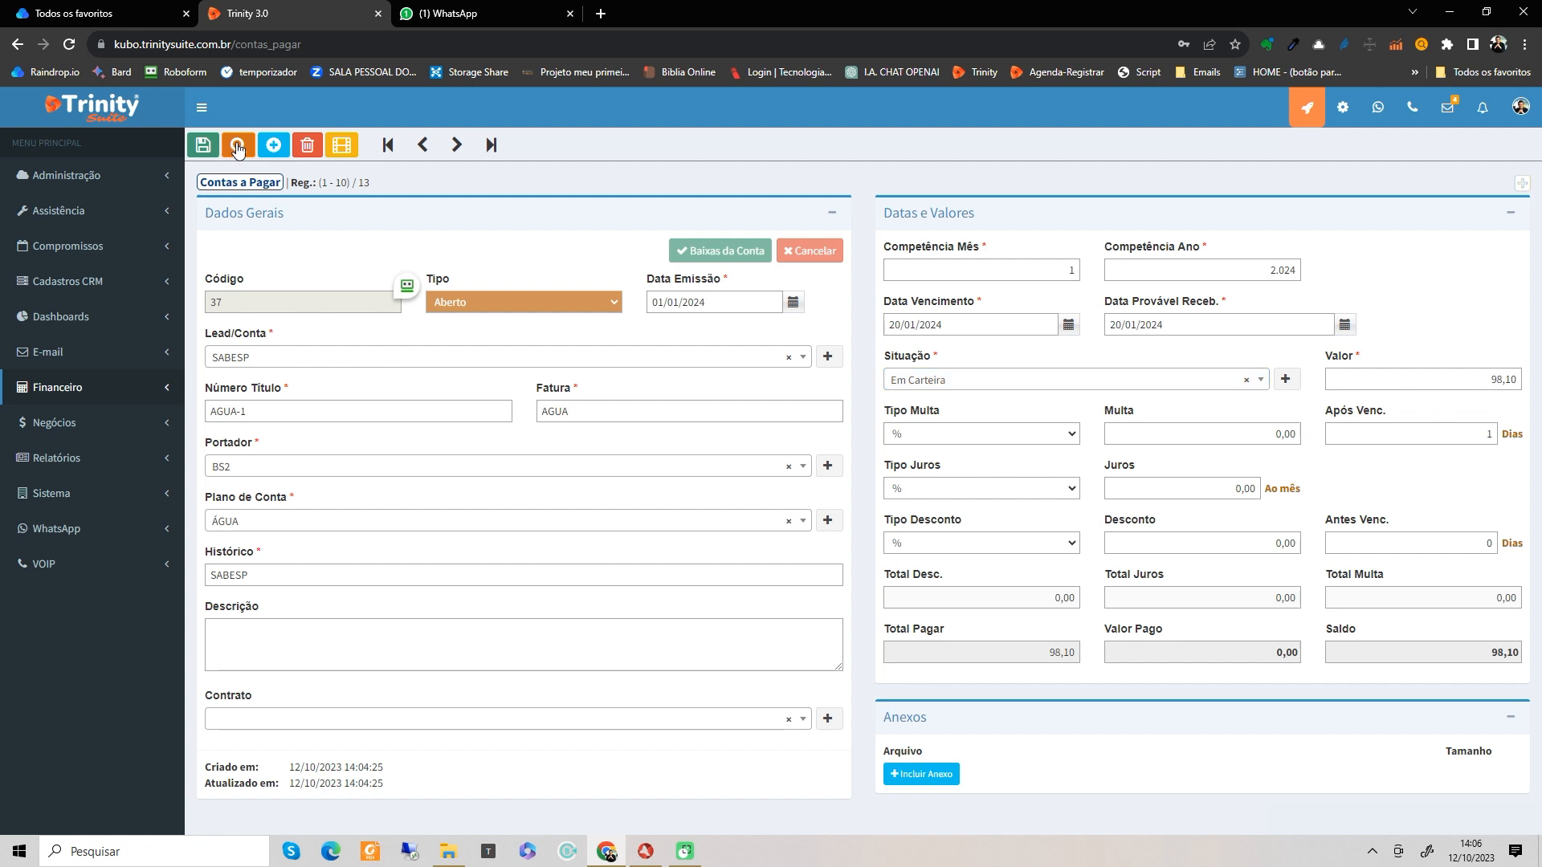
pyautogui.click(739, 510)
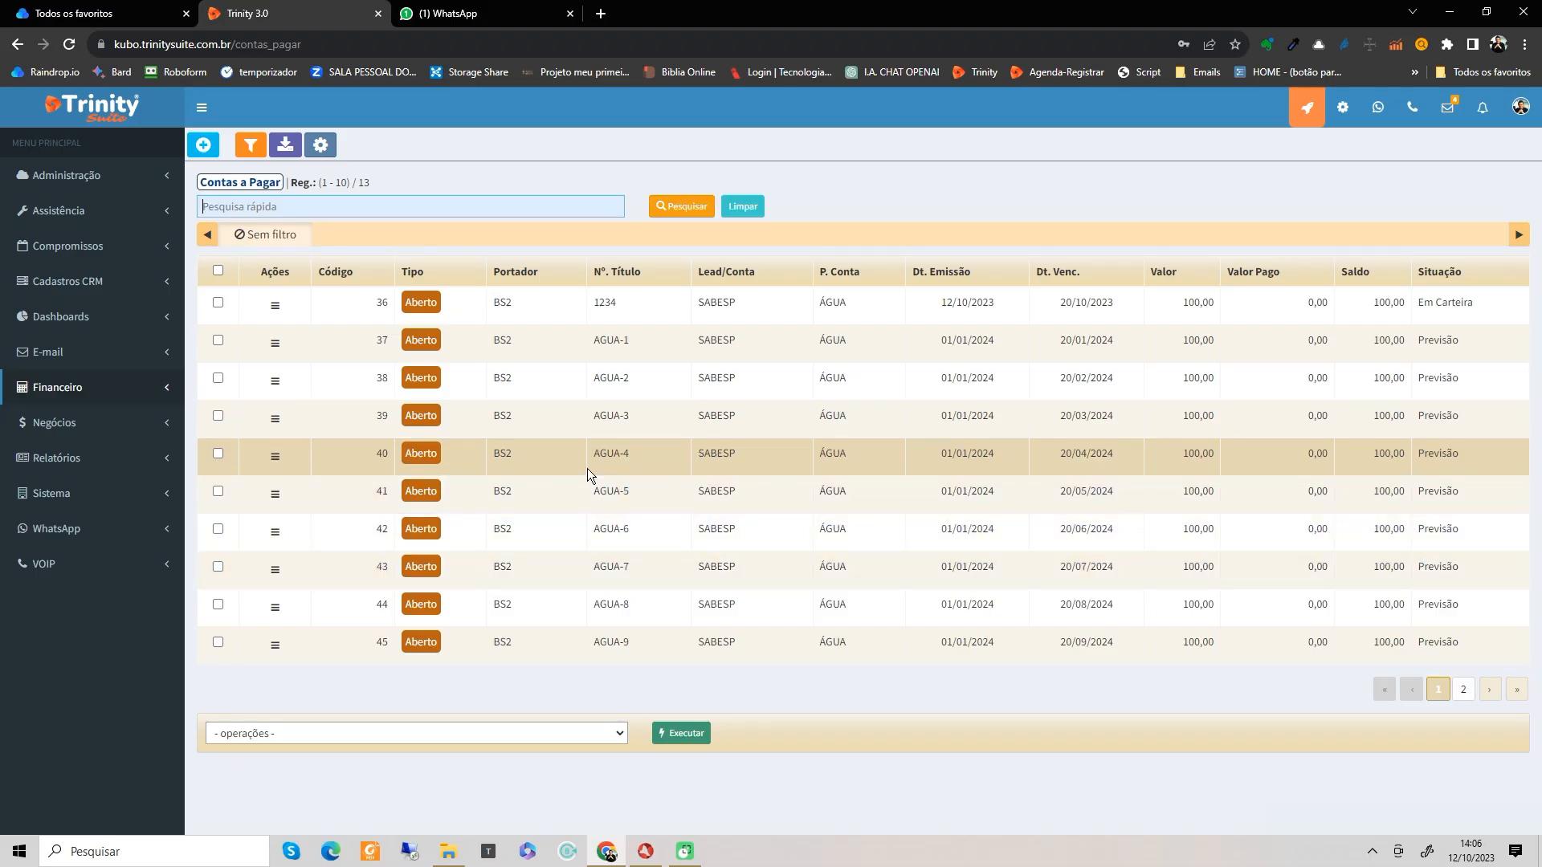
# Step: Start a new record in the CRM Contas register with the Razão Social VIVO INTERNET
pyautogui.click(95, 297)
pyautogui.click(53, 310)
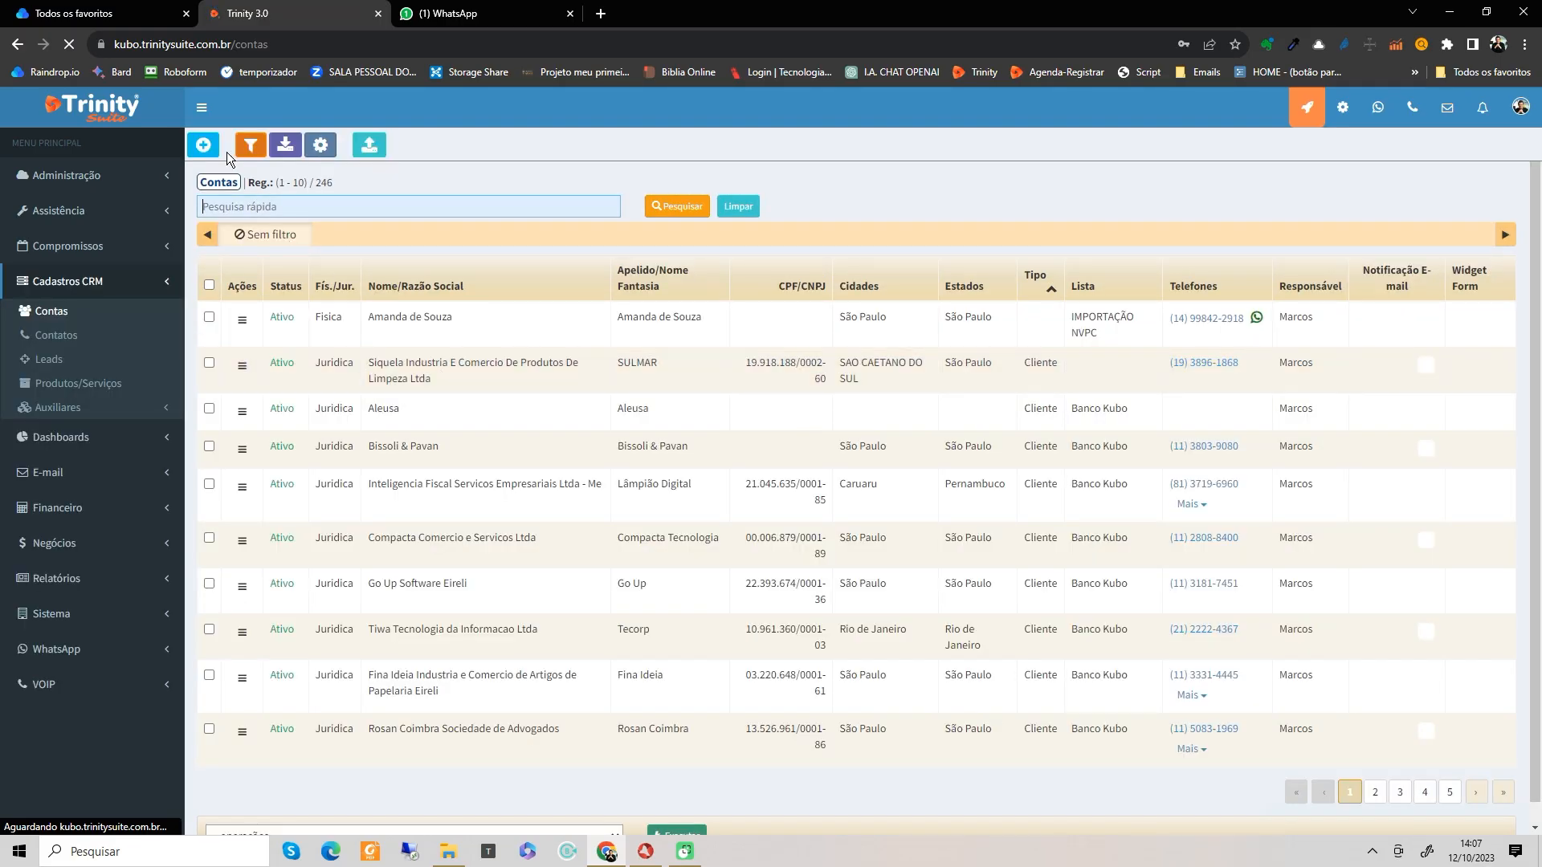
pyautogui.click(205, 146)
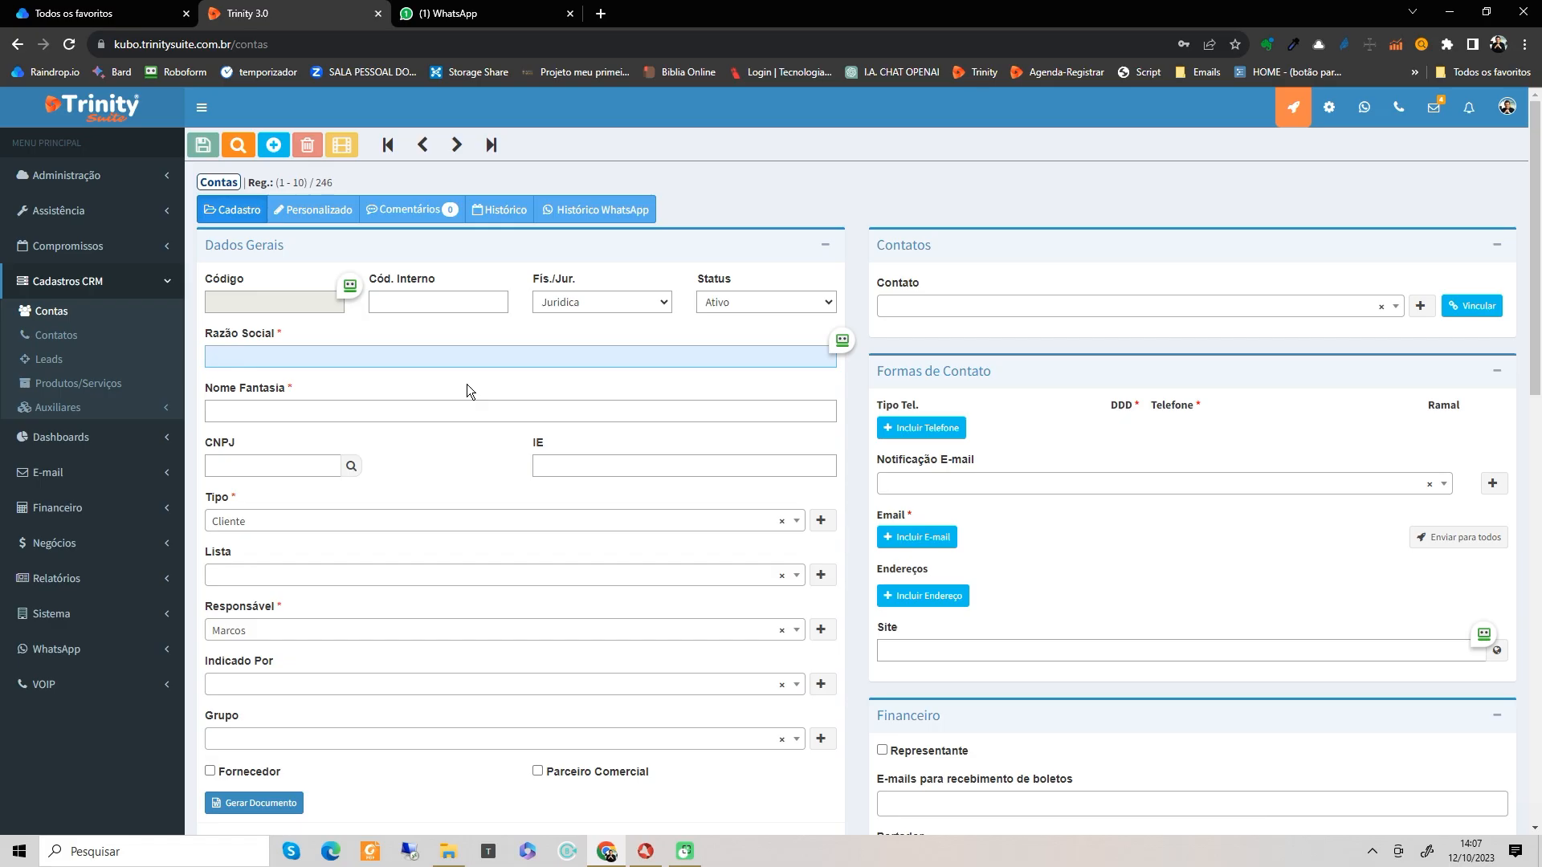
pyautogui.write('VIVO INTERNET')
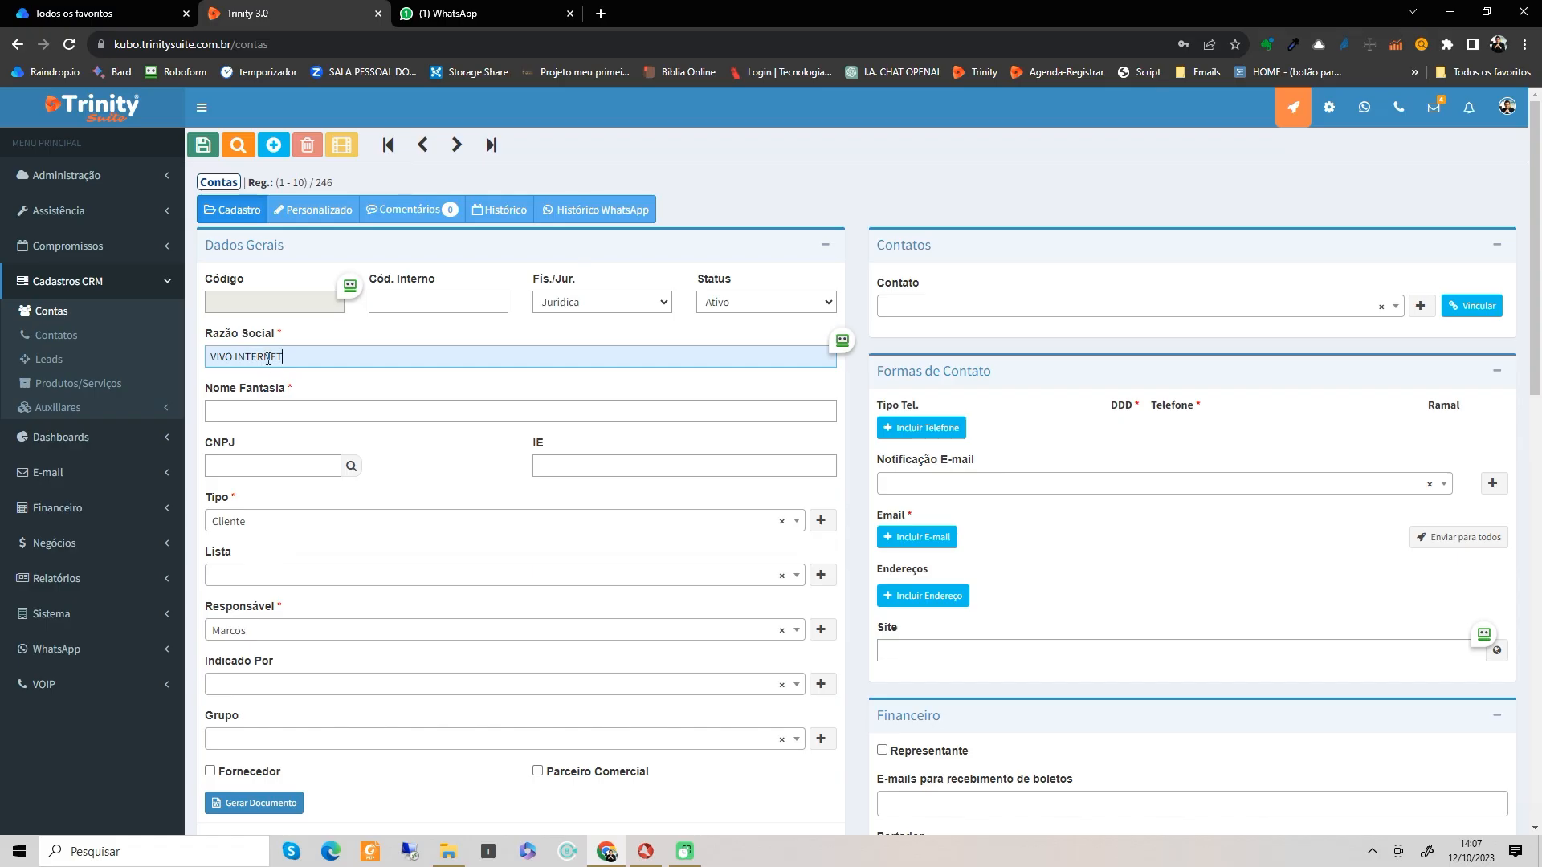
# Step: Set the VIVO INTERNET account's Tipo to Fornecedor and enable its Fornecedor option
pyautogui.click(301, 527)
pyautogui.click(291, 599)
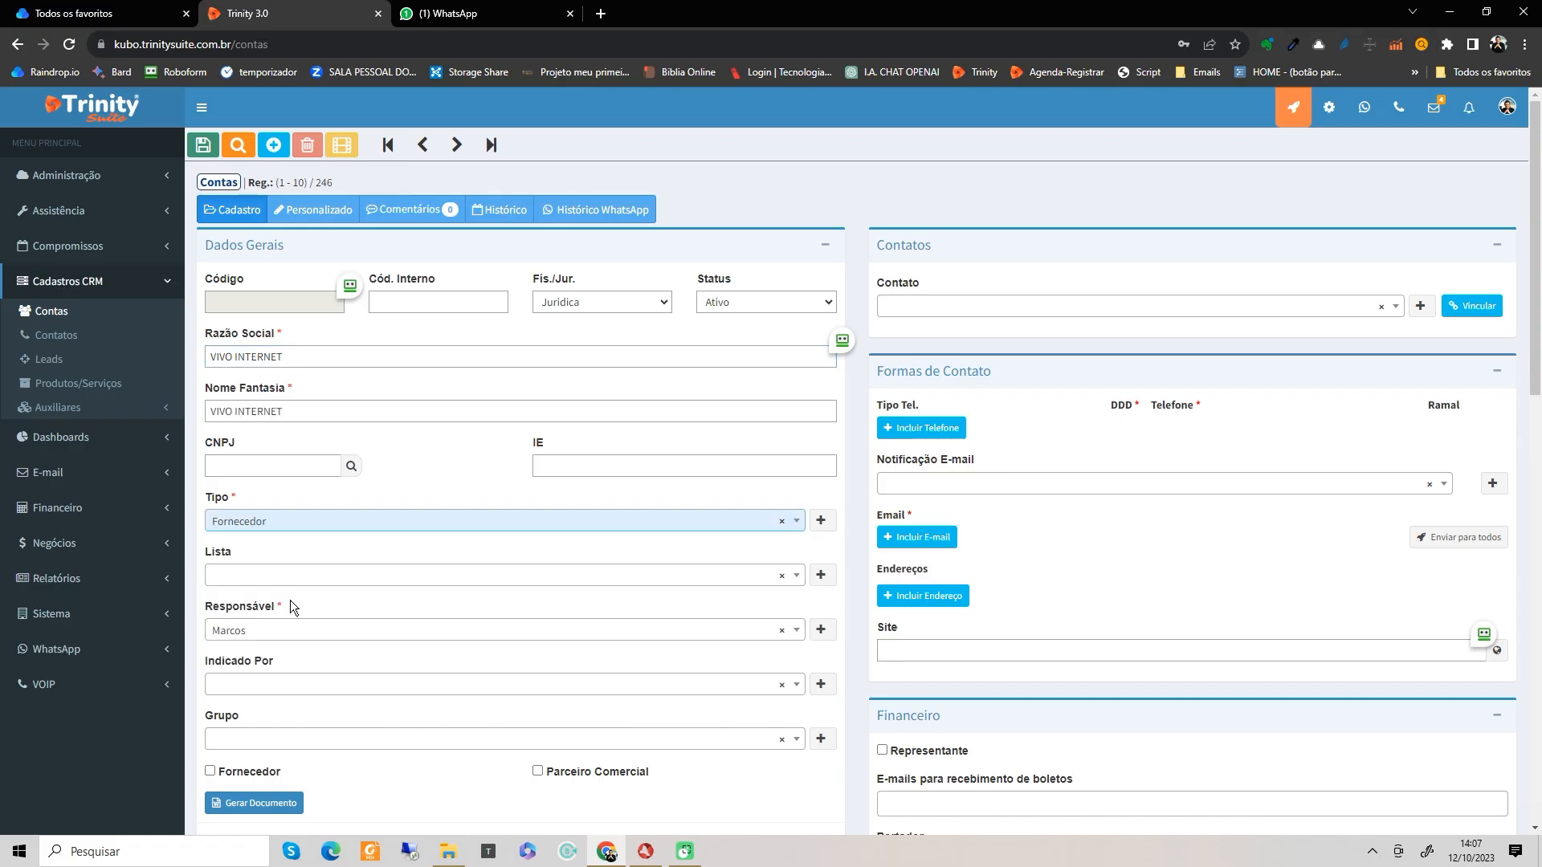
pyautogui.scroll(-2, 299, 619)
pyautogui.click(213, 615)
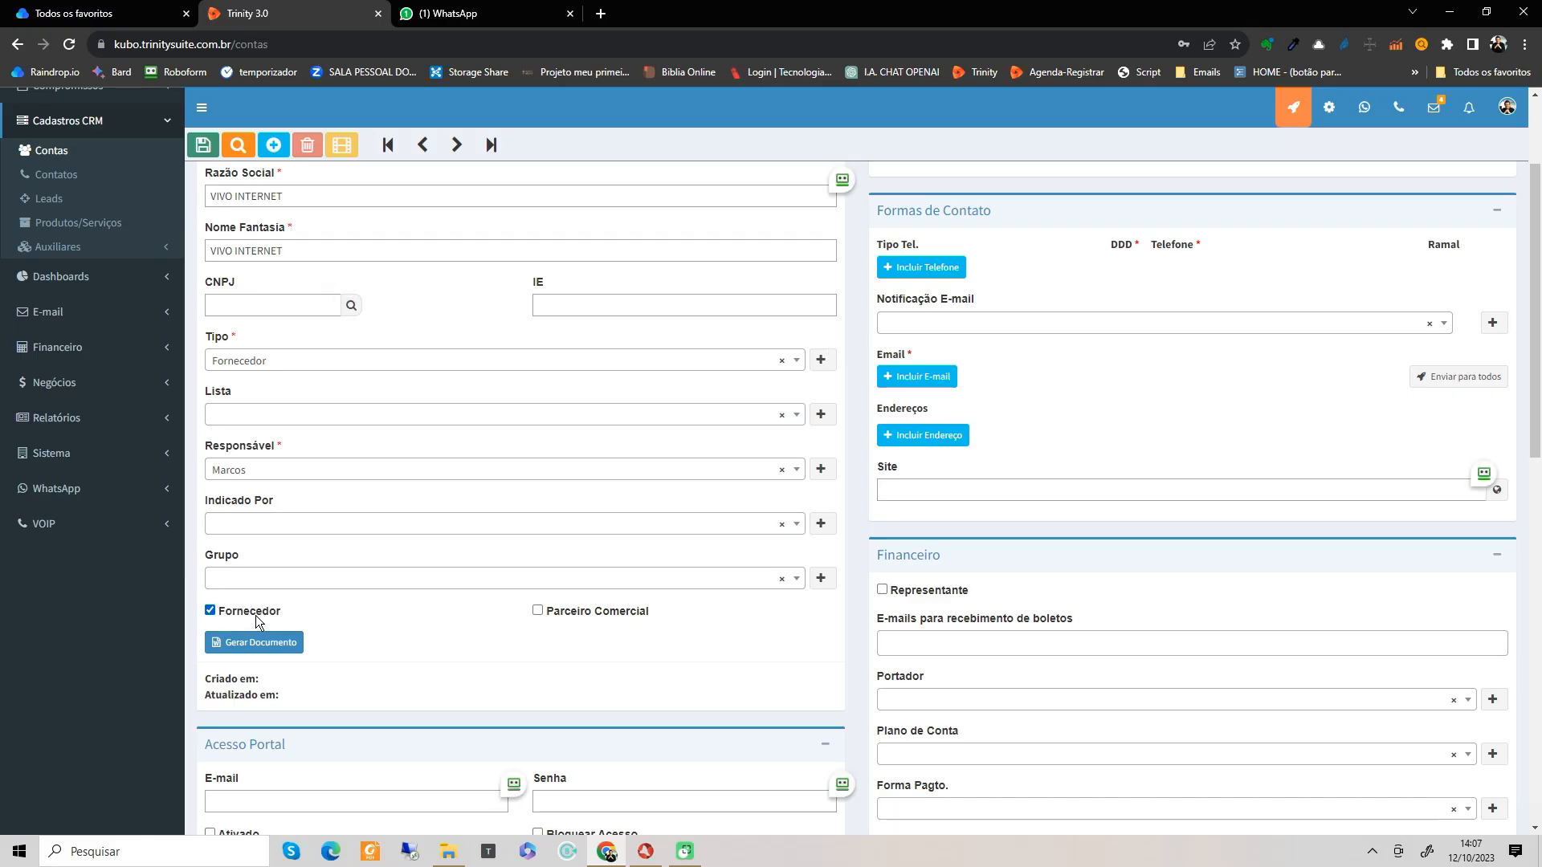
pyautogui.scroll(2, 265, 428)
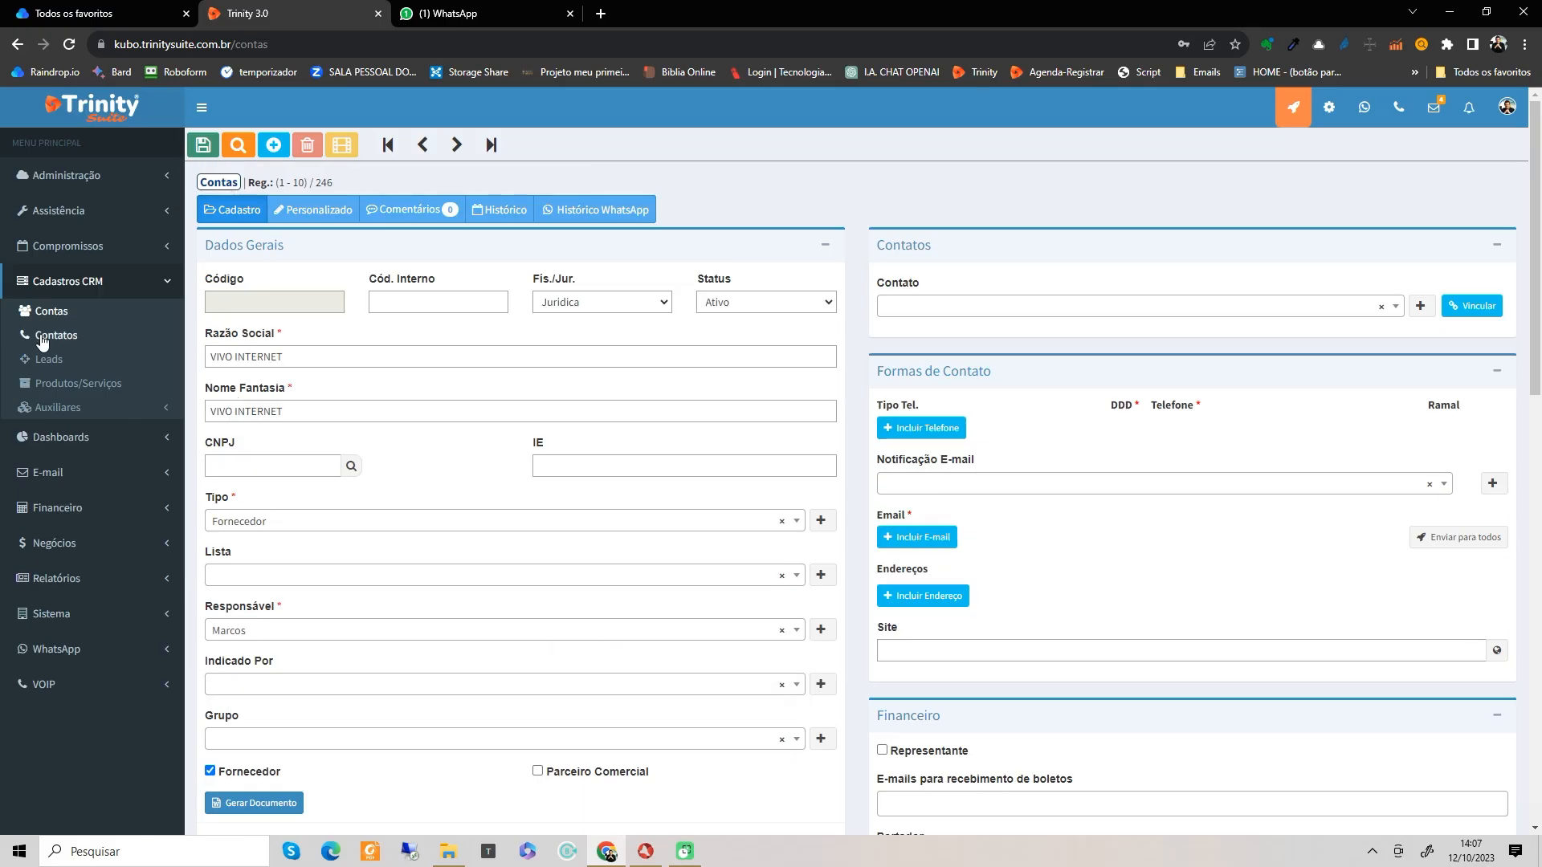
pyautogui.scroll(-1, 321, 402)
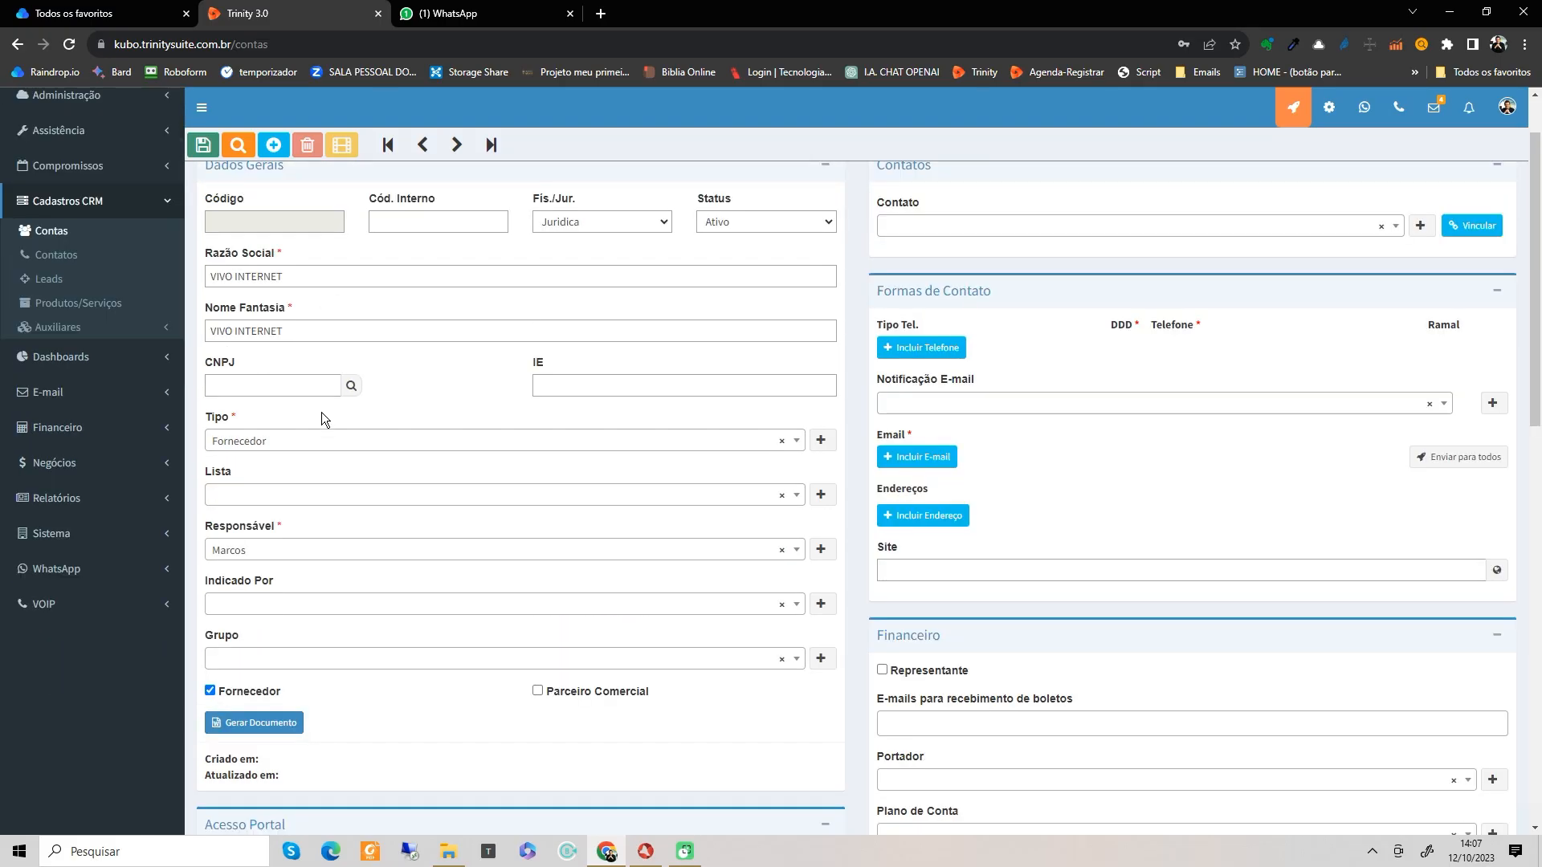
# Step: Set the VIVO INTERNET account's default Portador to BS2 in its Financeiro section
pyautogui.scroll(1, 338, 425)
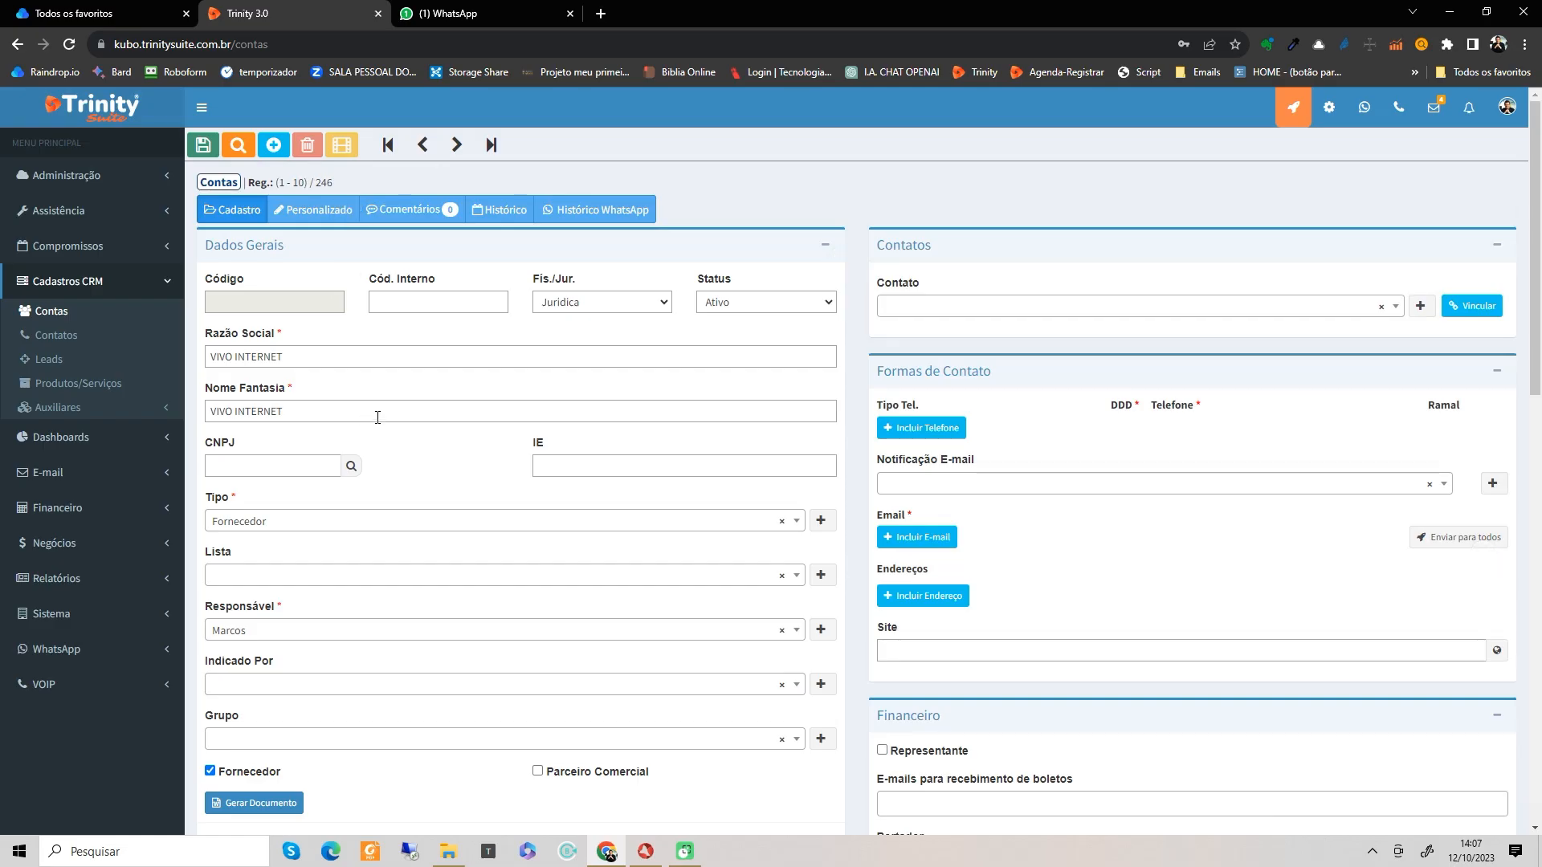
pyautogui.scroll(-1, 377, 417)
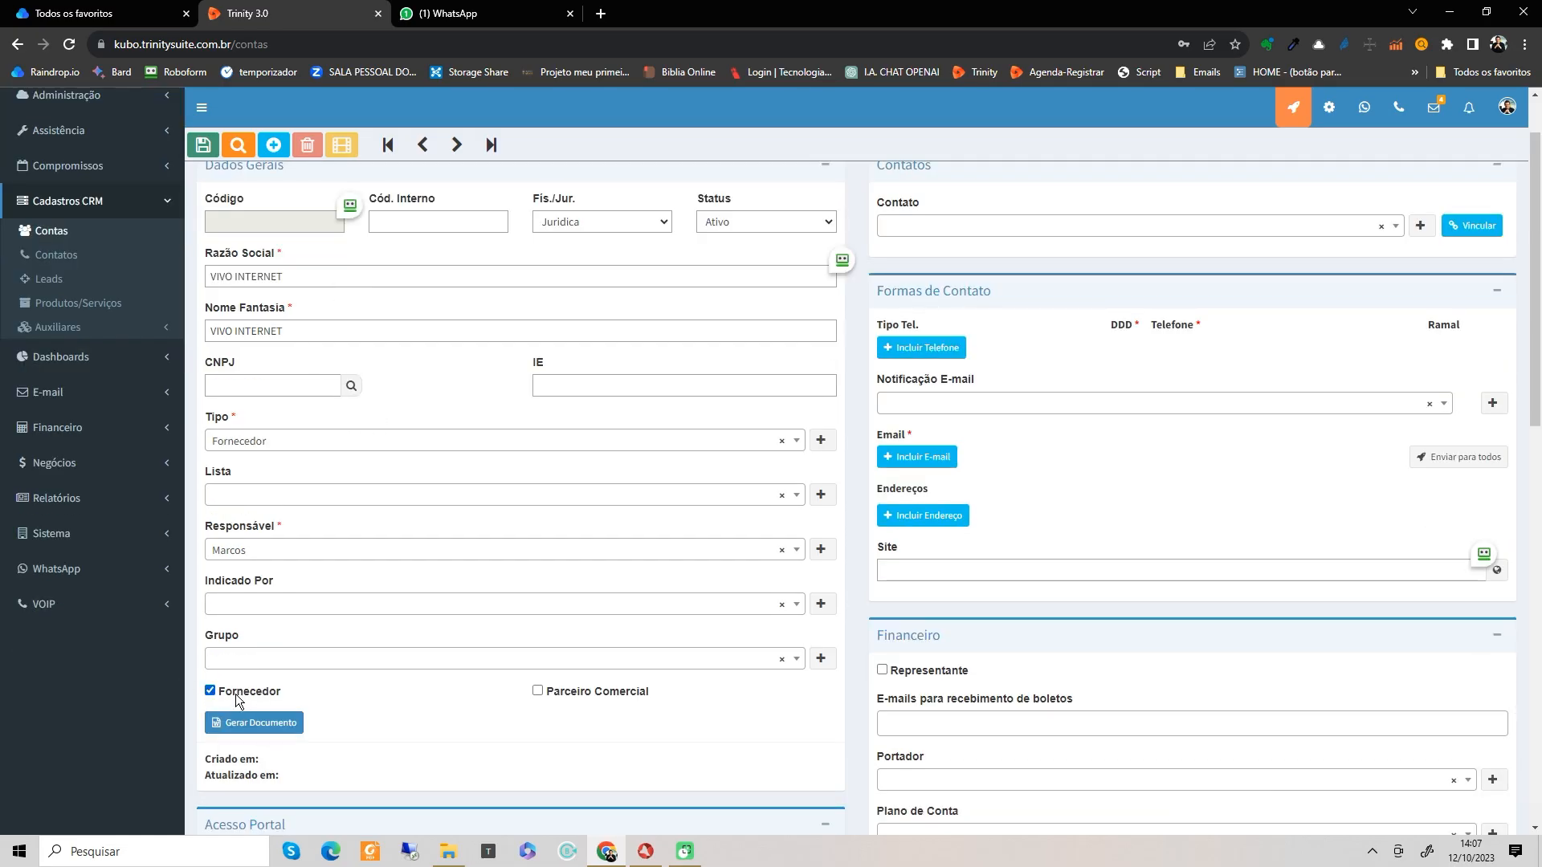
pyautogui.scroll(-4, 1027, 499)
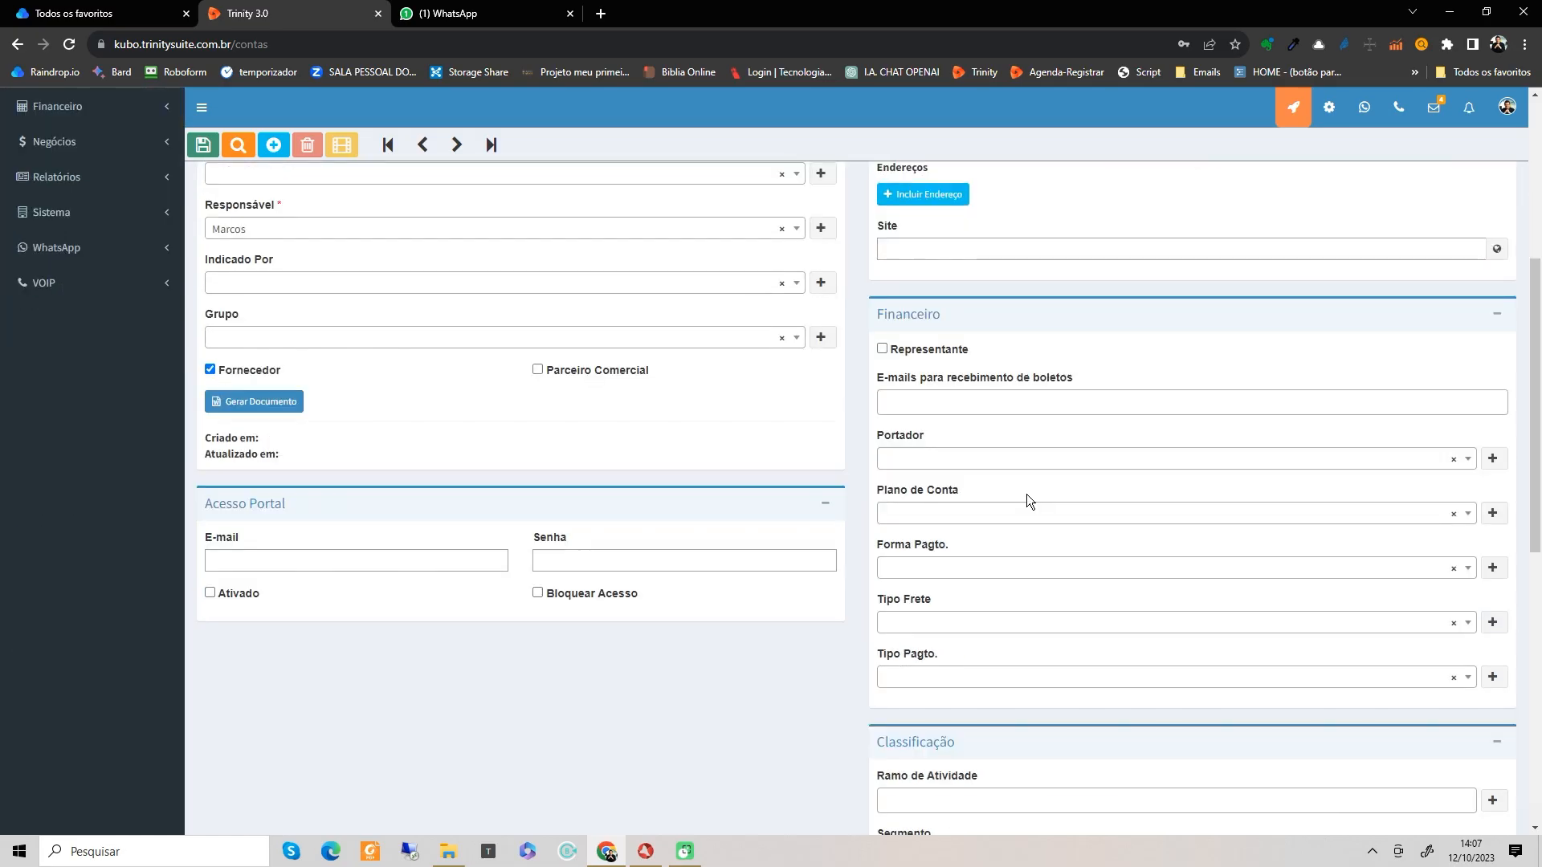
pyautogui.click(1019, 462)
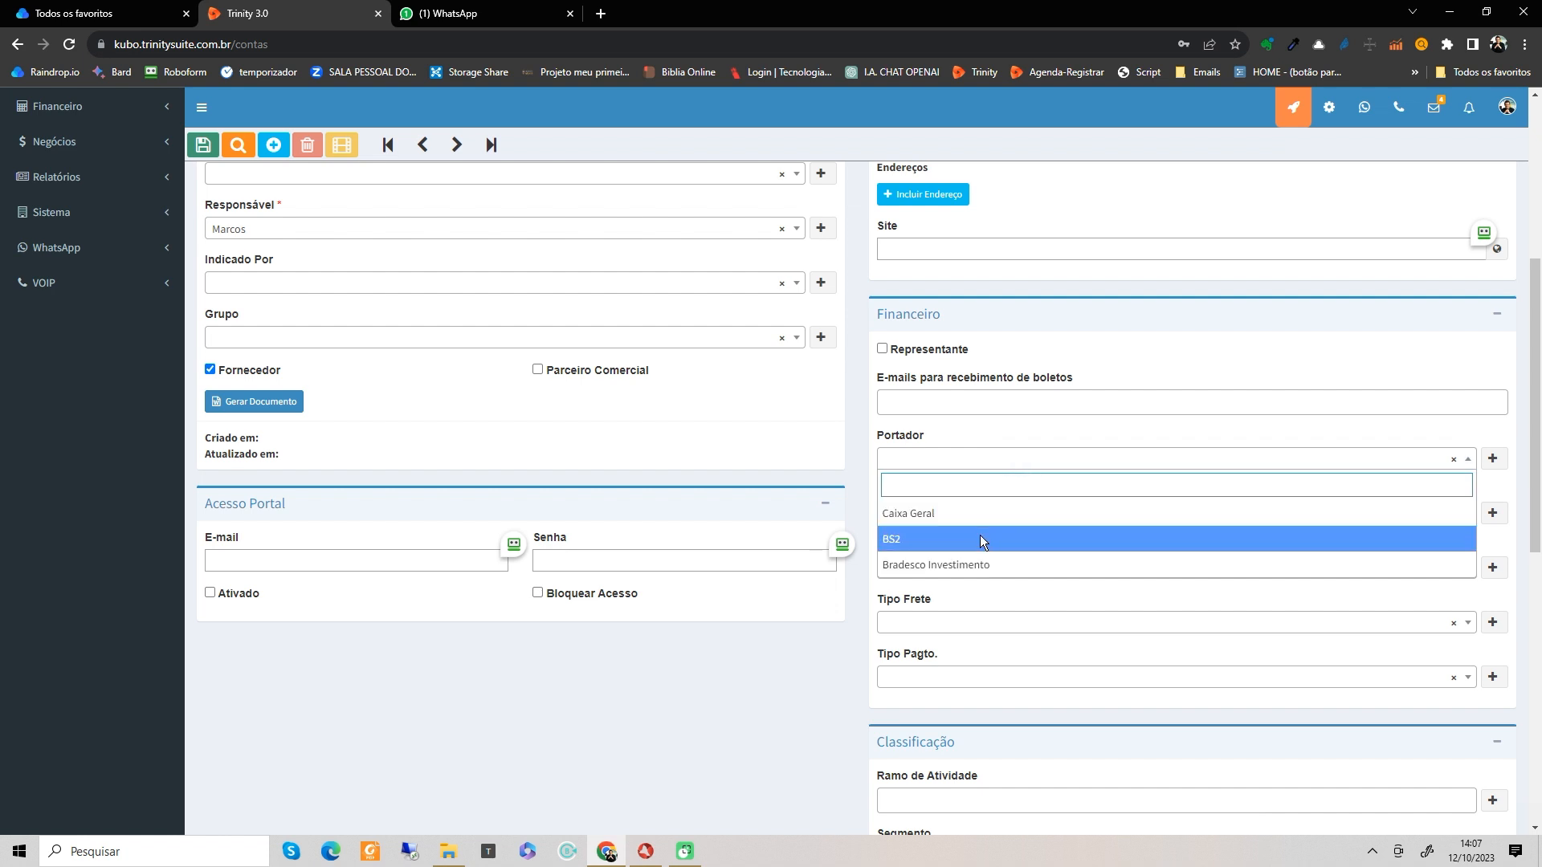
pyautogui.click(982, 538)
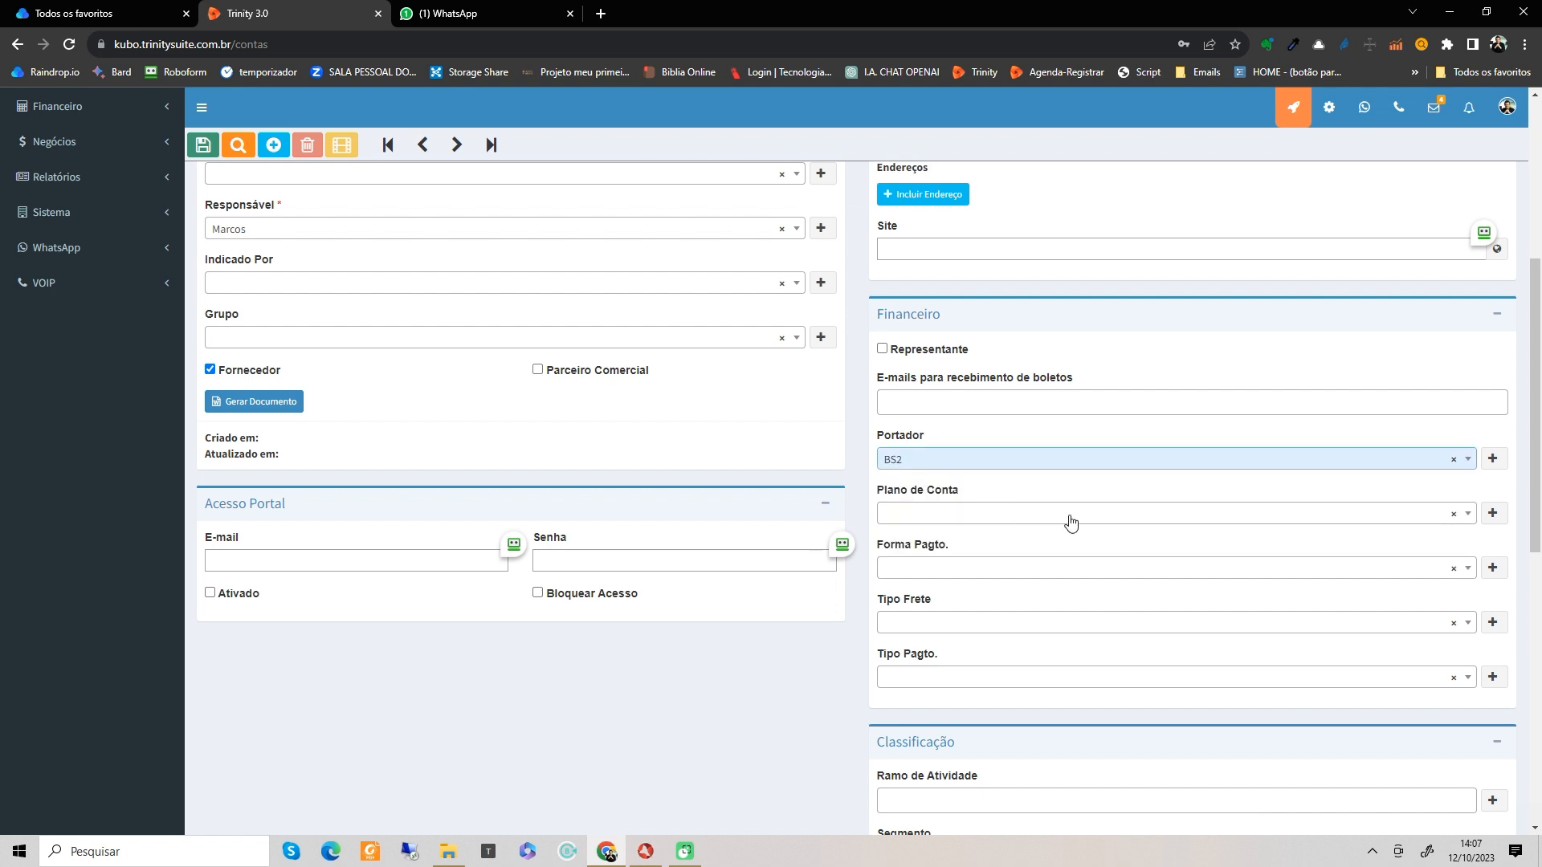
# Step: Add an analytic account named INTERNET under DESPESAS / ALOCAÇÃO in the Plano de Contas, save it and return to the supplier record
pyautogui.click(1493, 513)
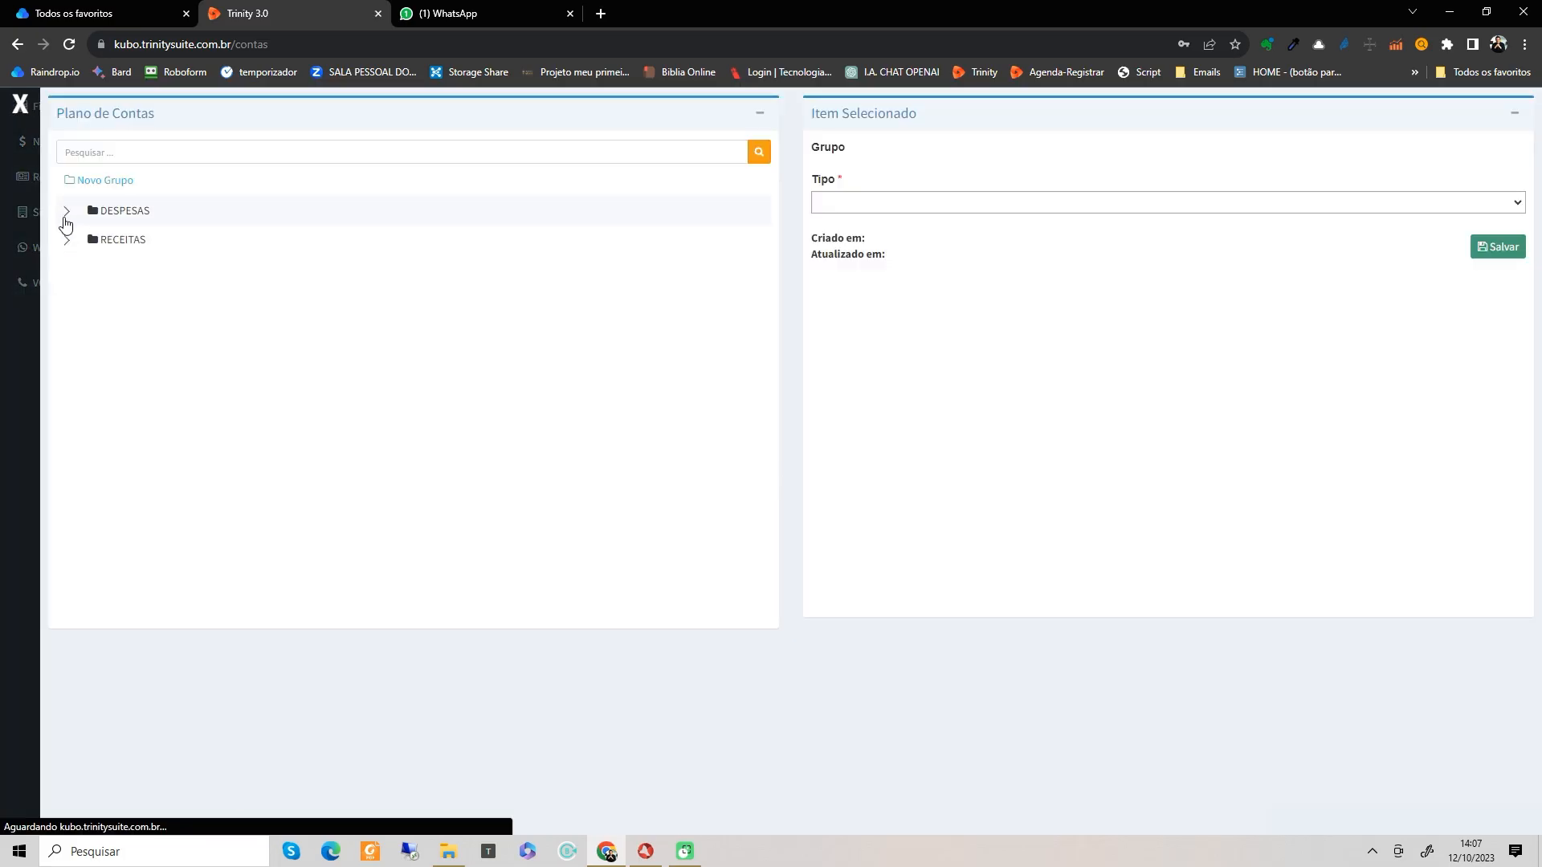
pyautogui.click(67, 215)
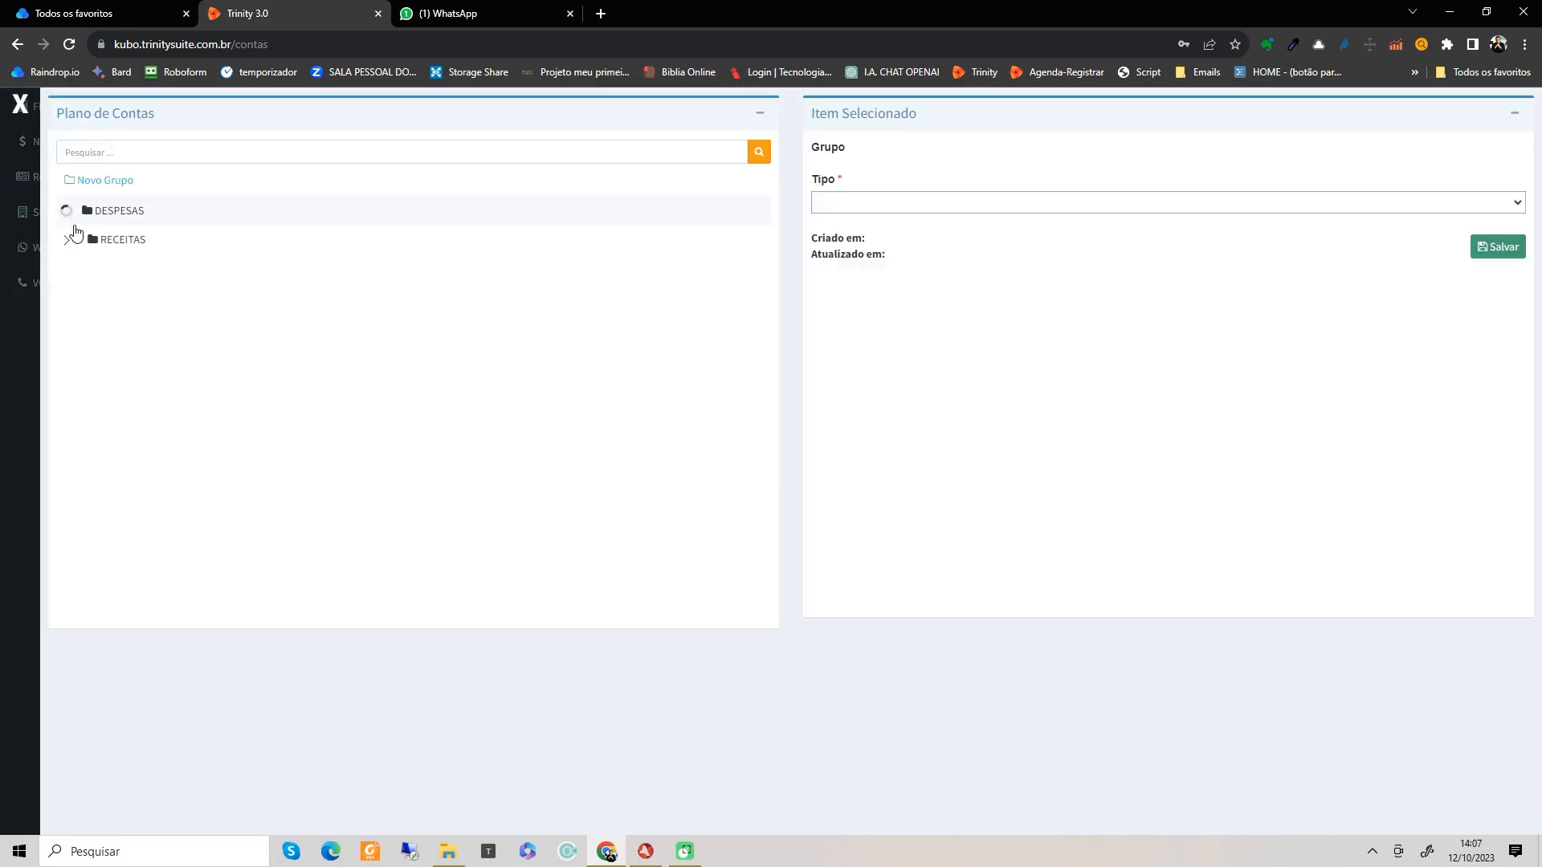
pyautogui.click(86, 240)
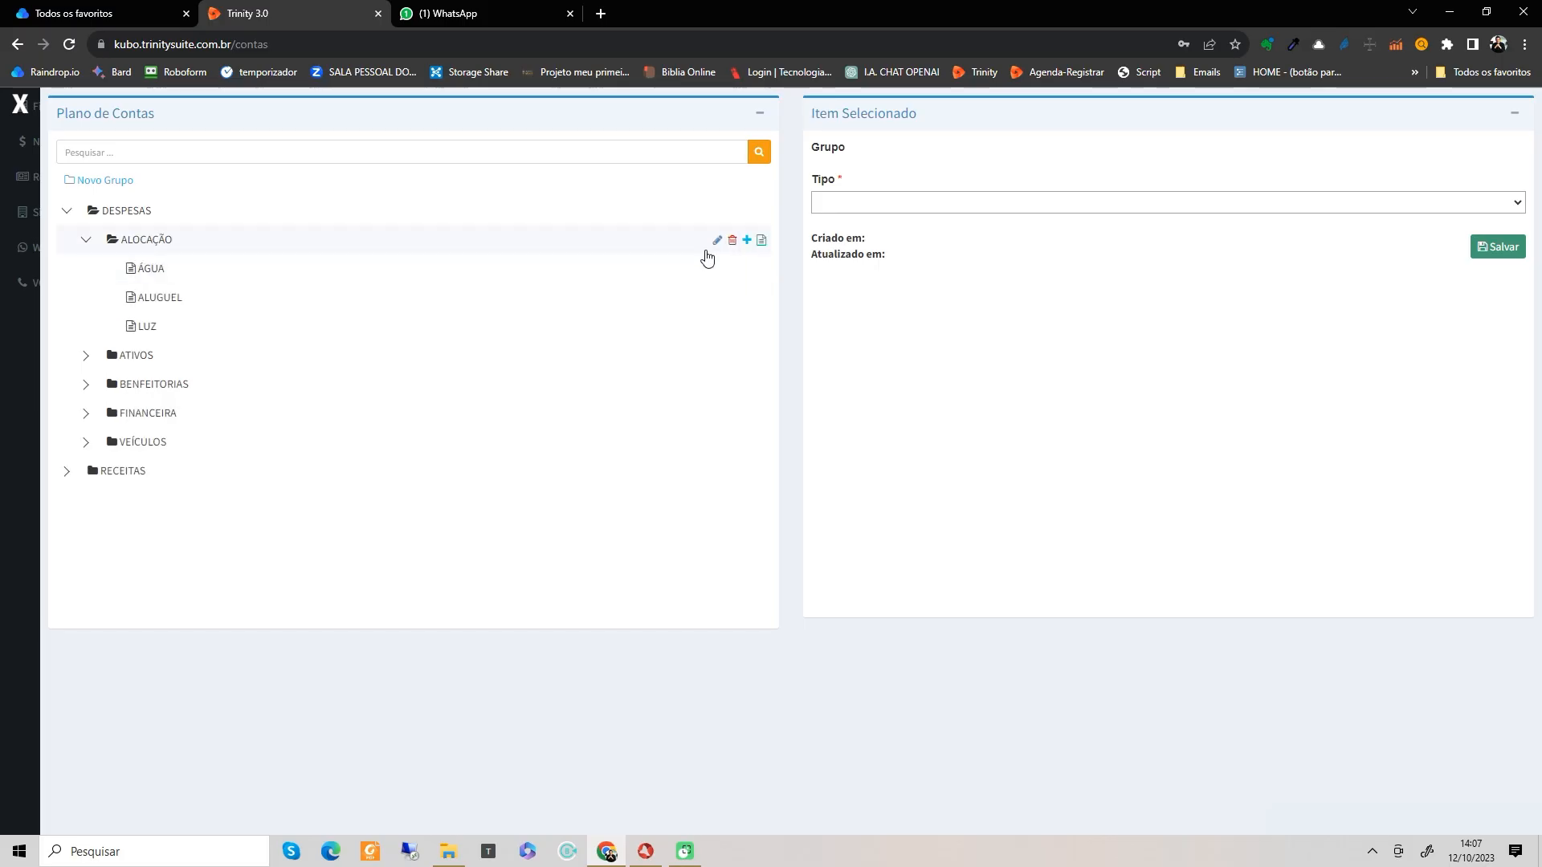
pyautogui.click(761, 242)
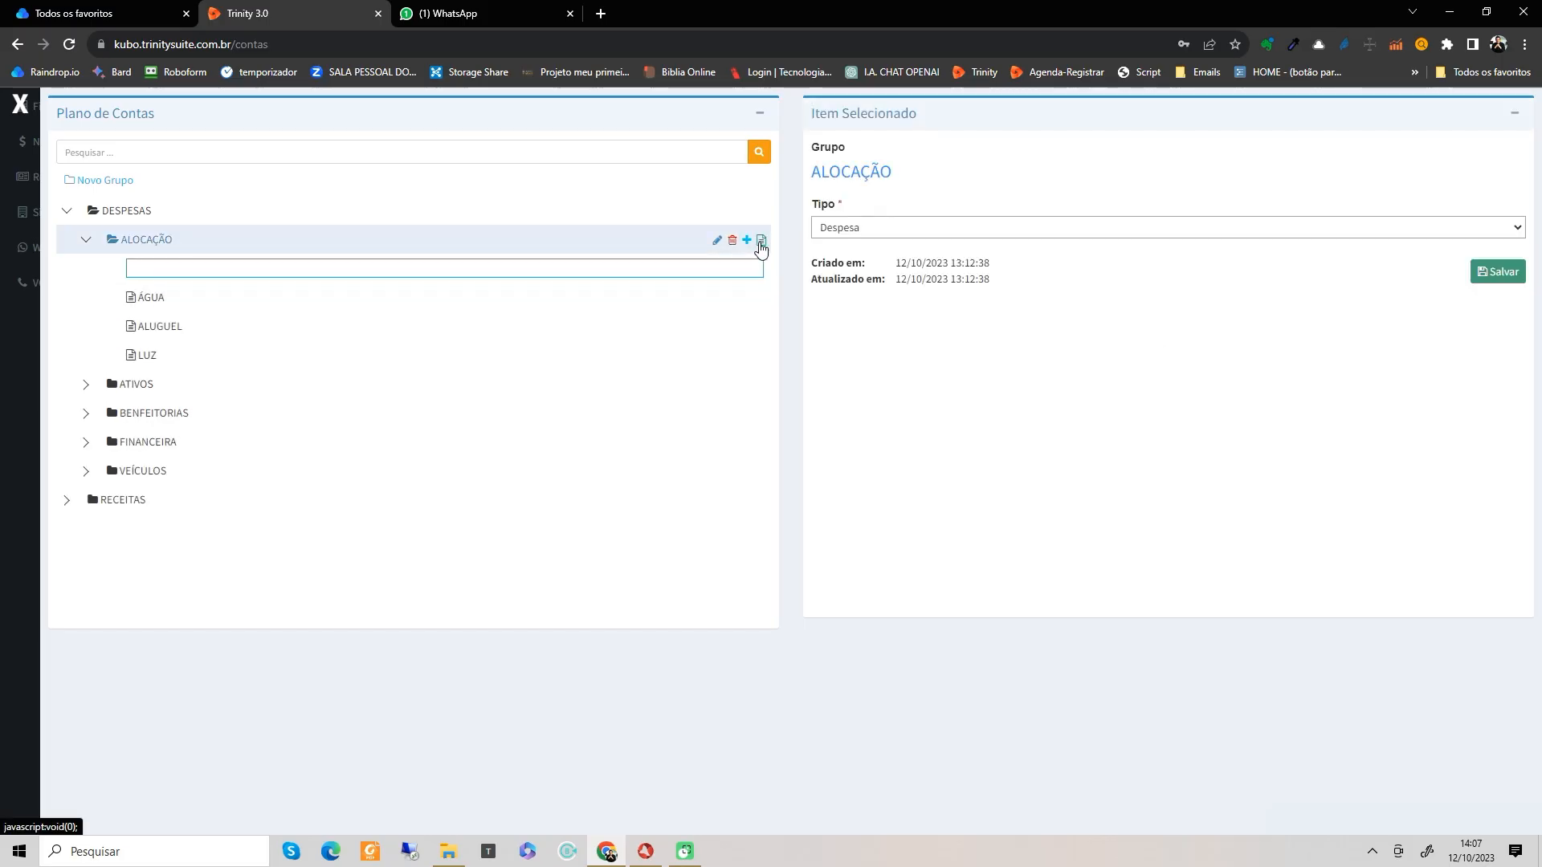
pyautogui.write('INTERNET')
pyautogui.press('Return')
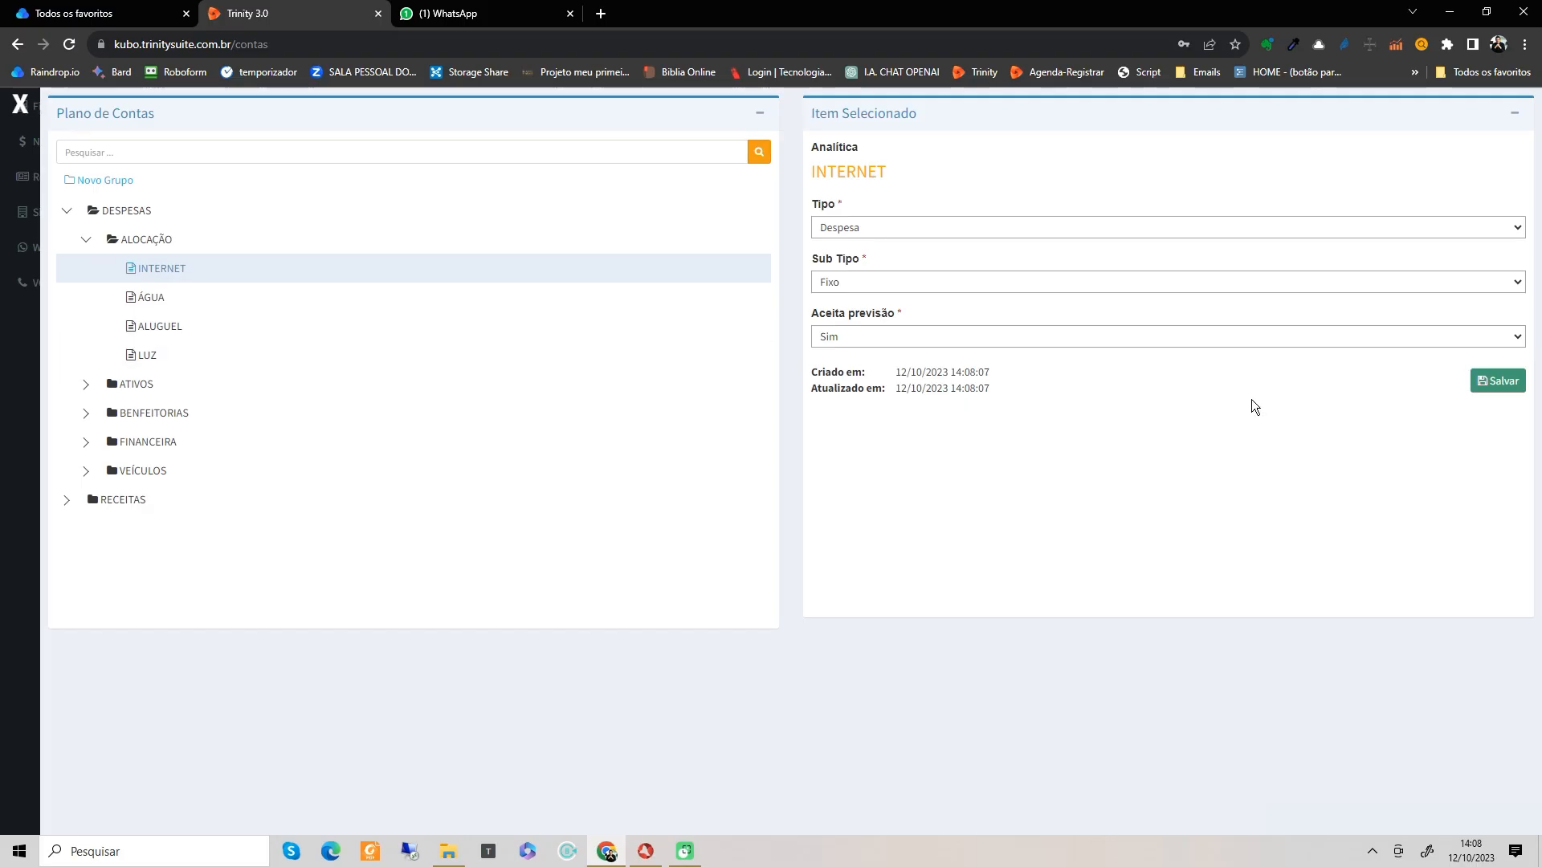
pyautogui.click(1499, 380)
pyautogui.click(20, 104)
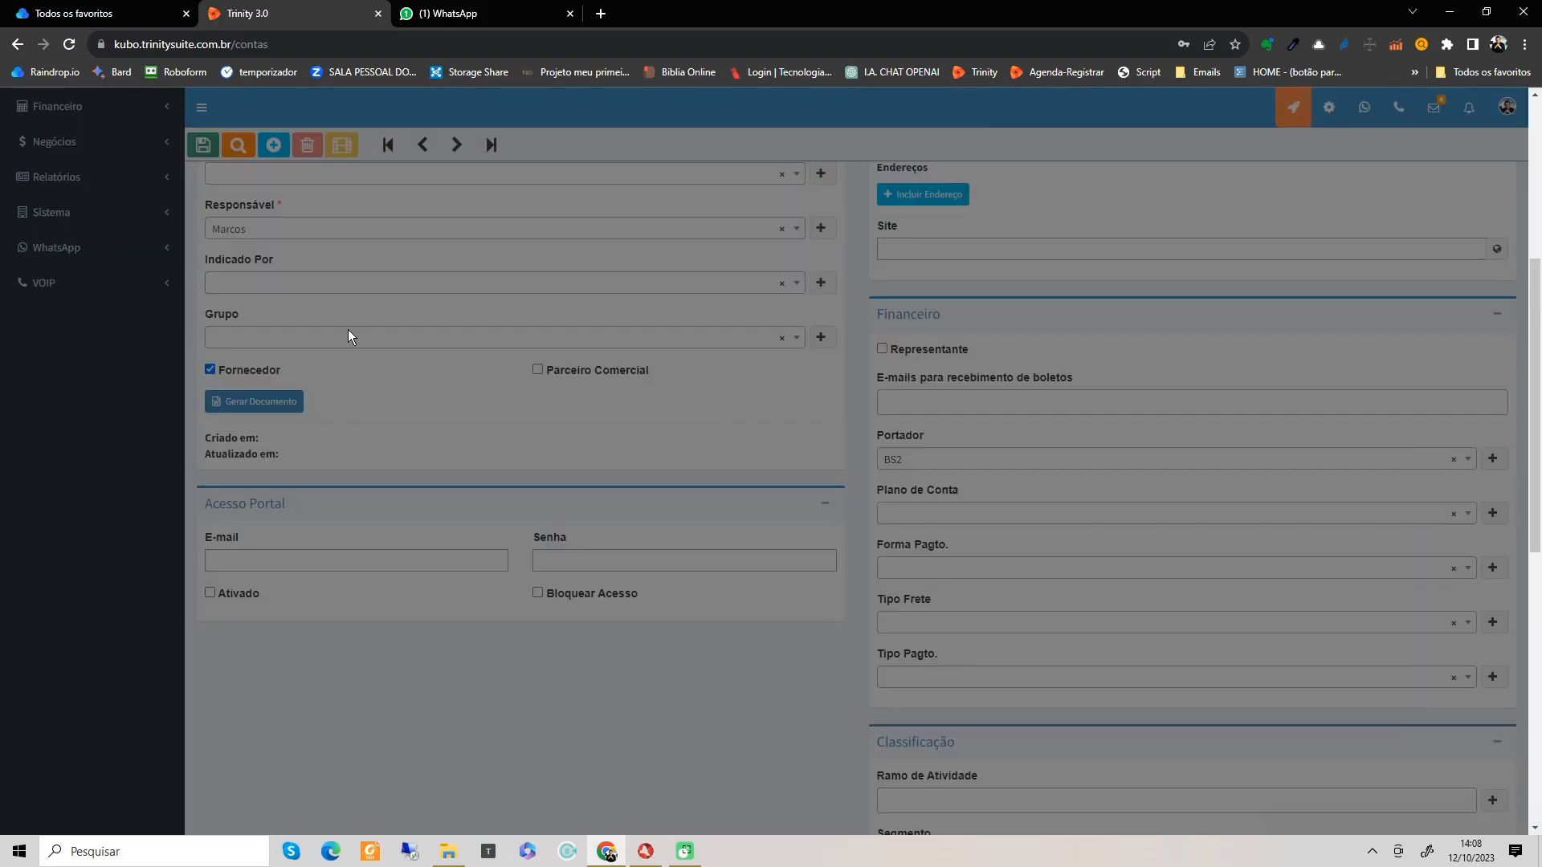
# Step: Set the supplier's default Plano de Conta to INTERNET and save the VIVO INTERNET record
pyautogui.click(996, 510)
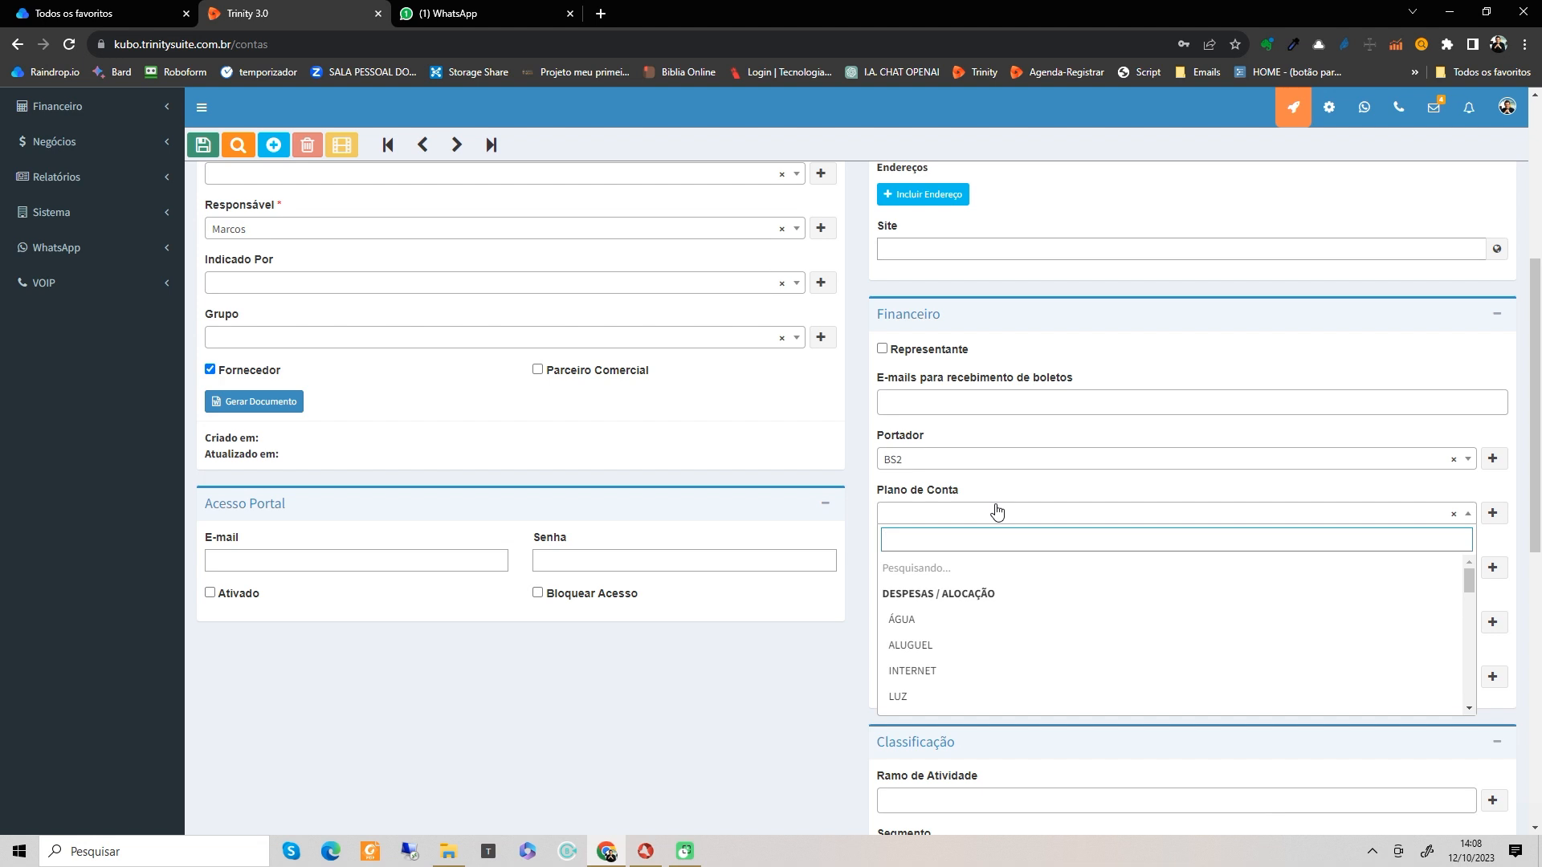
pyautogui.write('INTE')
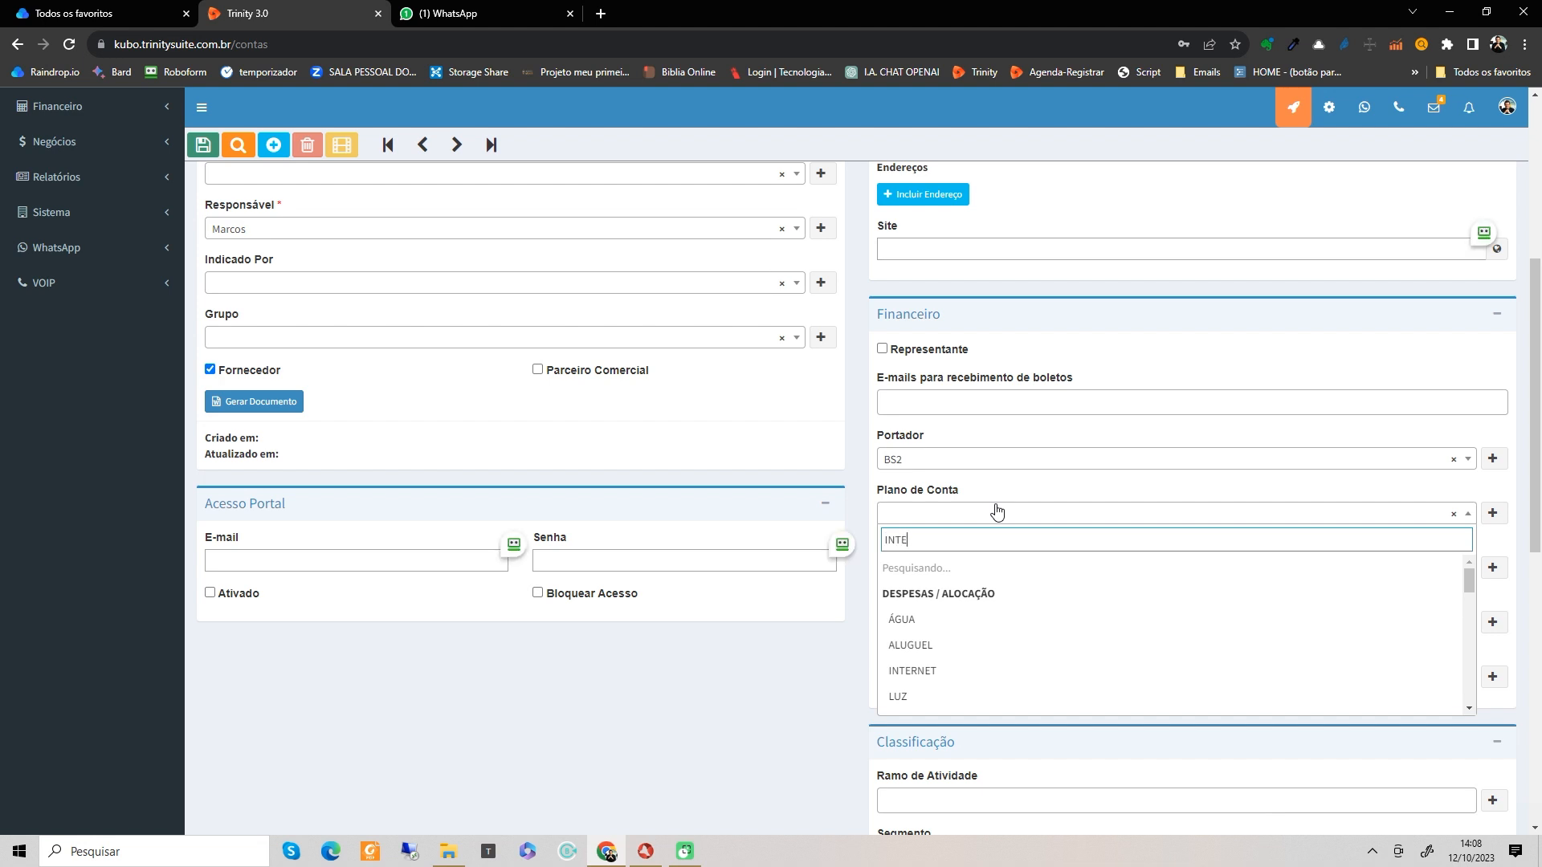
pyautogui.click(954, 671)
pyautogui.click(199, 143)
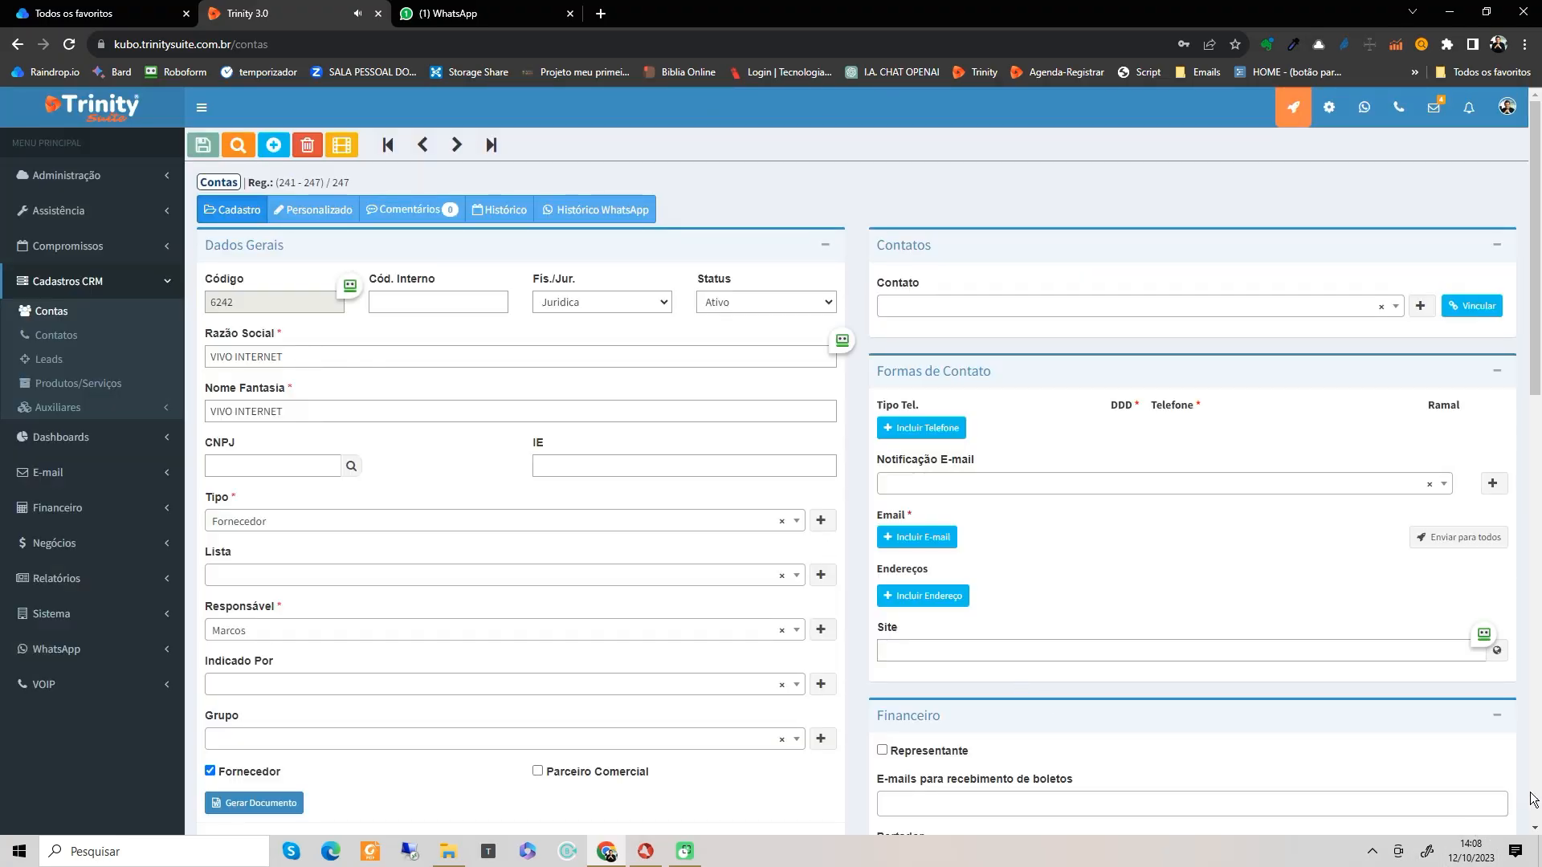
# Step: Review the saved VIVO INTERNET record's Financeiro defaults and open the Contas Pagar register
pyautogui.scroll(-4, 542, 543)
pyautogui.scroll(4, 543, 543)
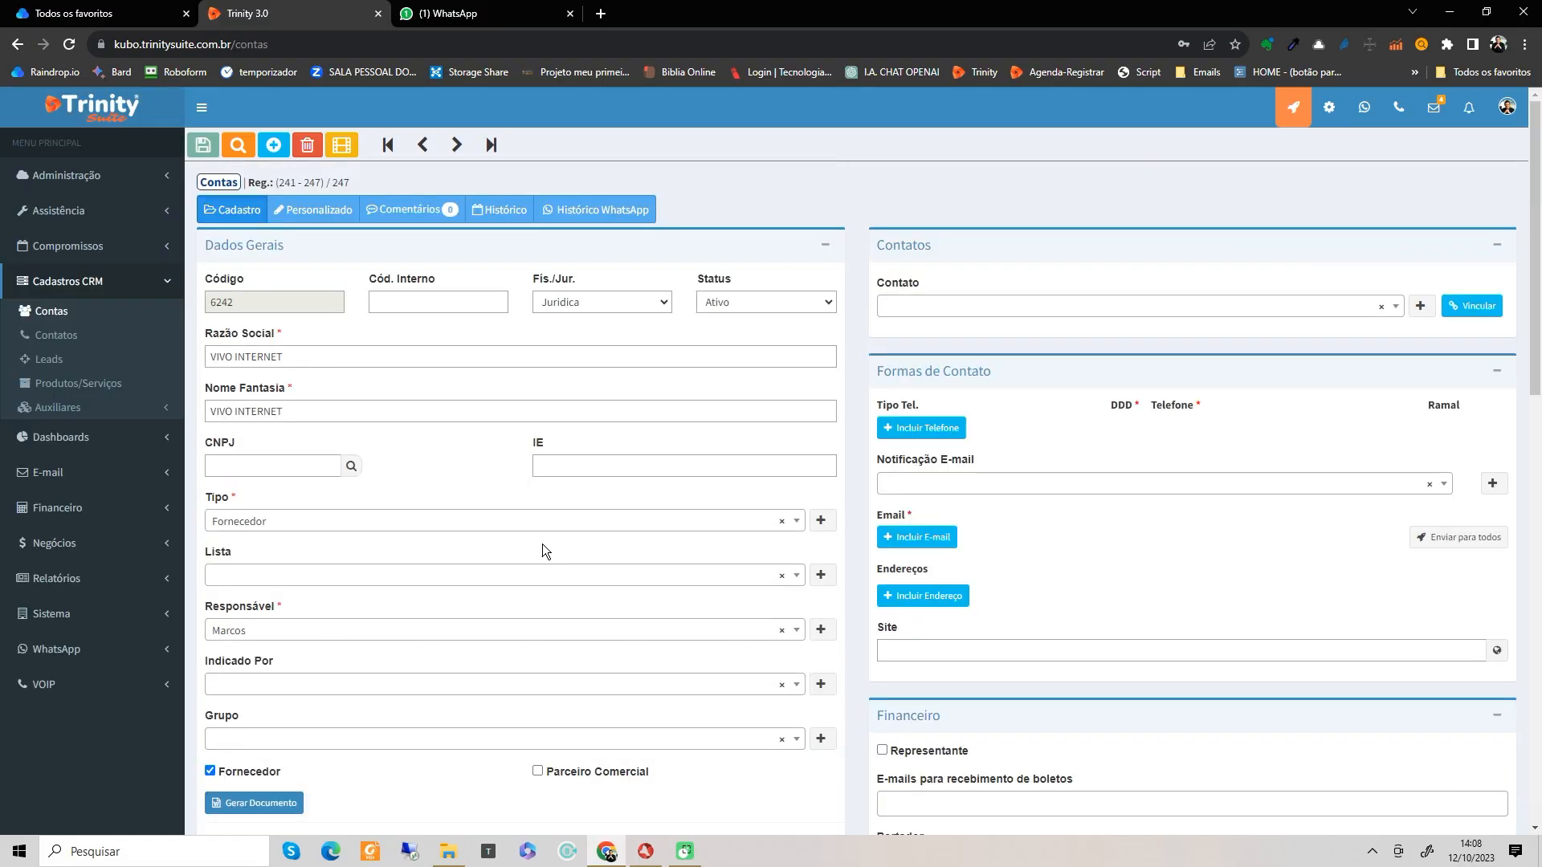
pyautogui.scroll(-4, 543, 543)
pyautogui.scroll(4, 542, 543)
pyautogui.scroll(-5, 633, 546)
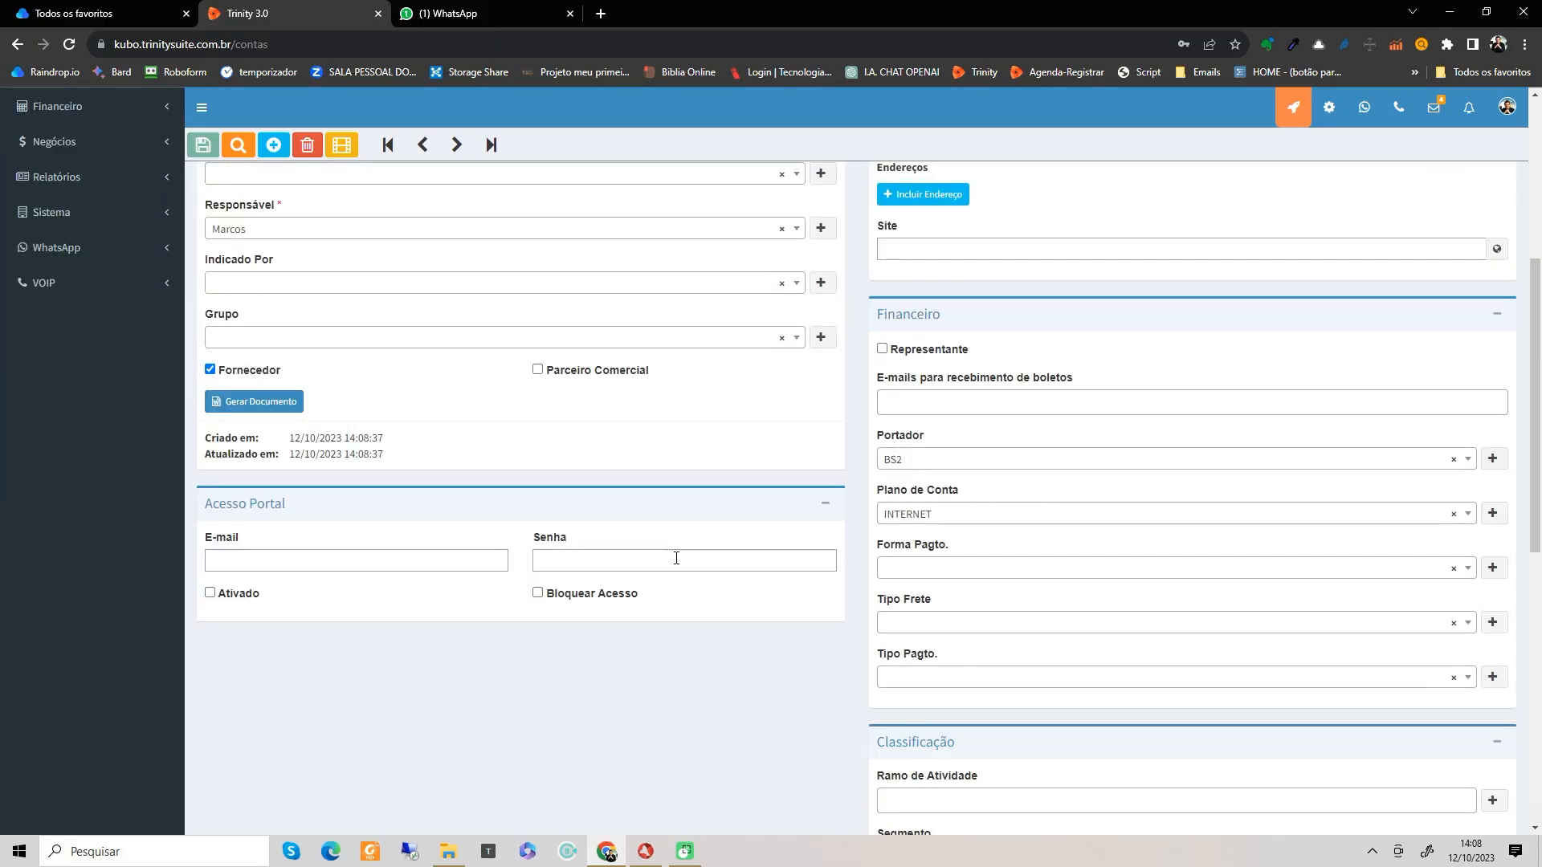
pyautogui.scroll(5, 675, 561)
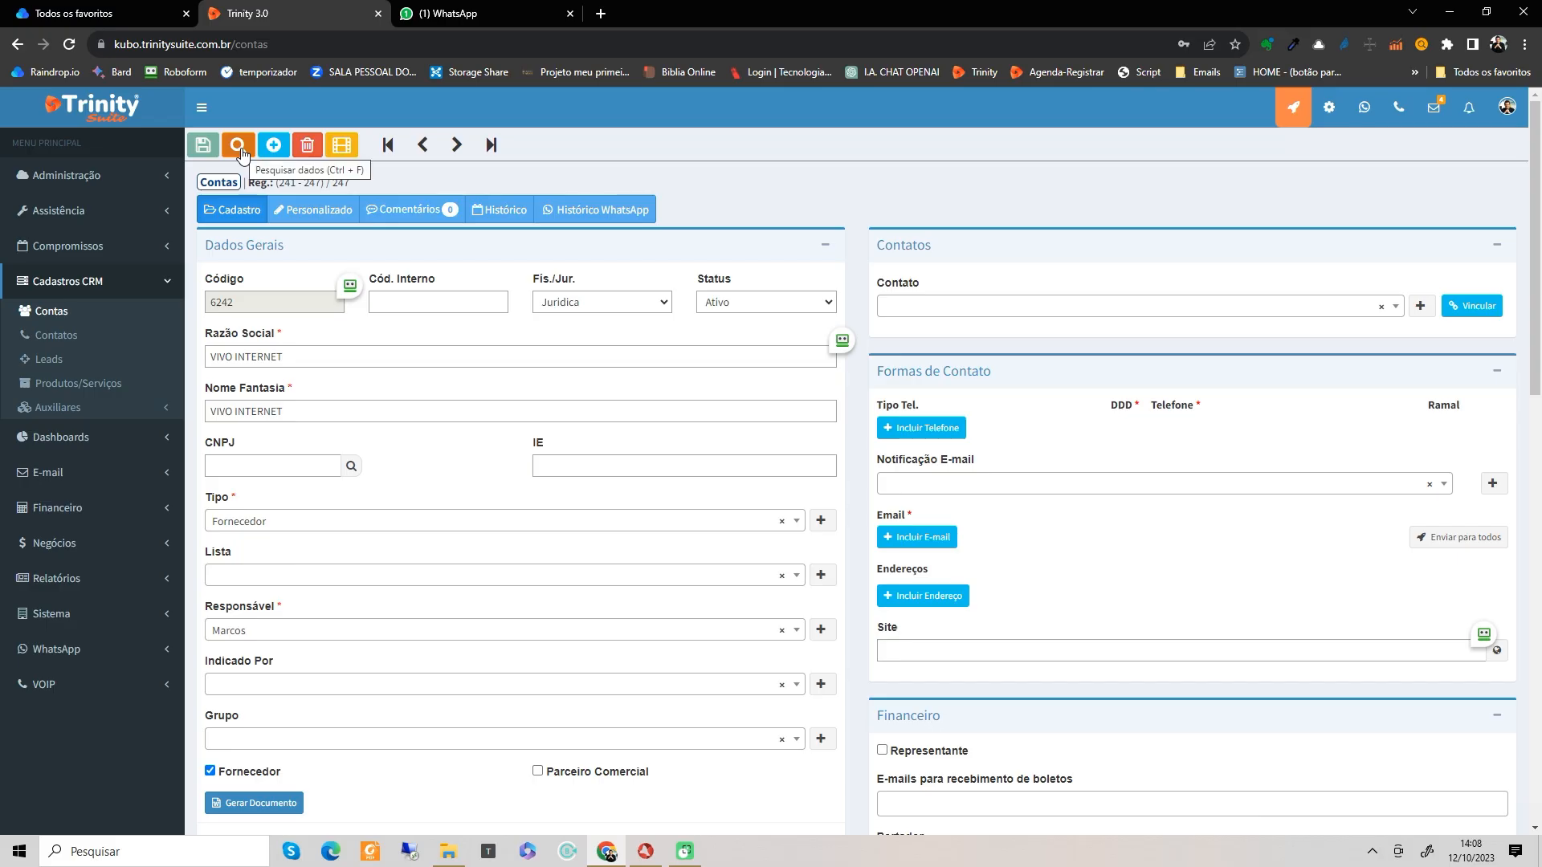
pyautogui.click(122, 508)
pyautogui.click(53, 475)
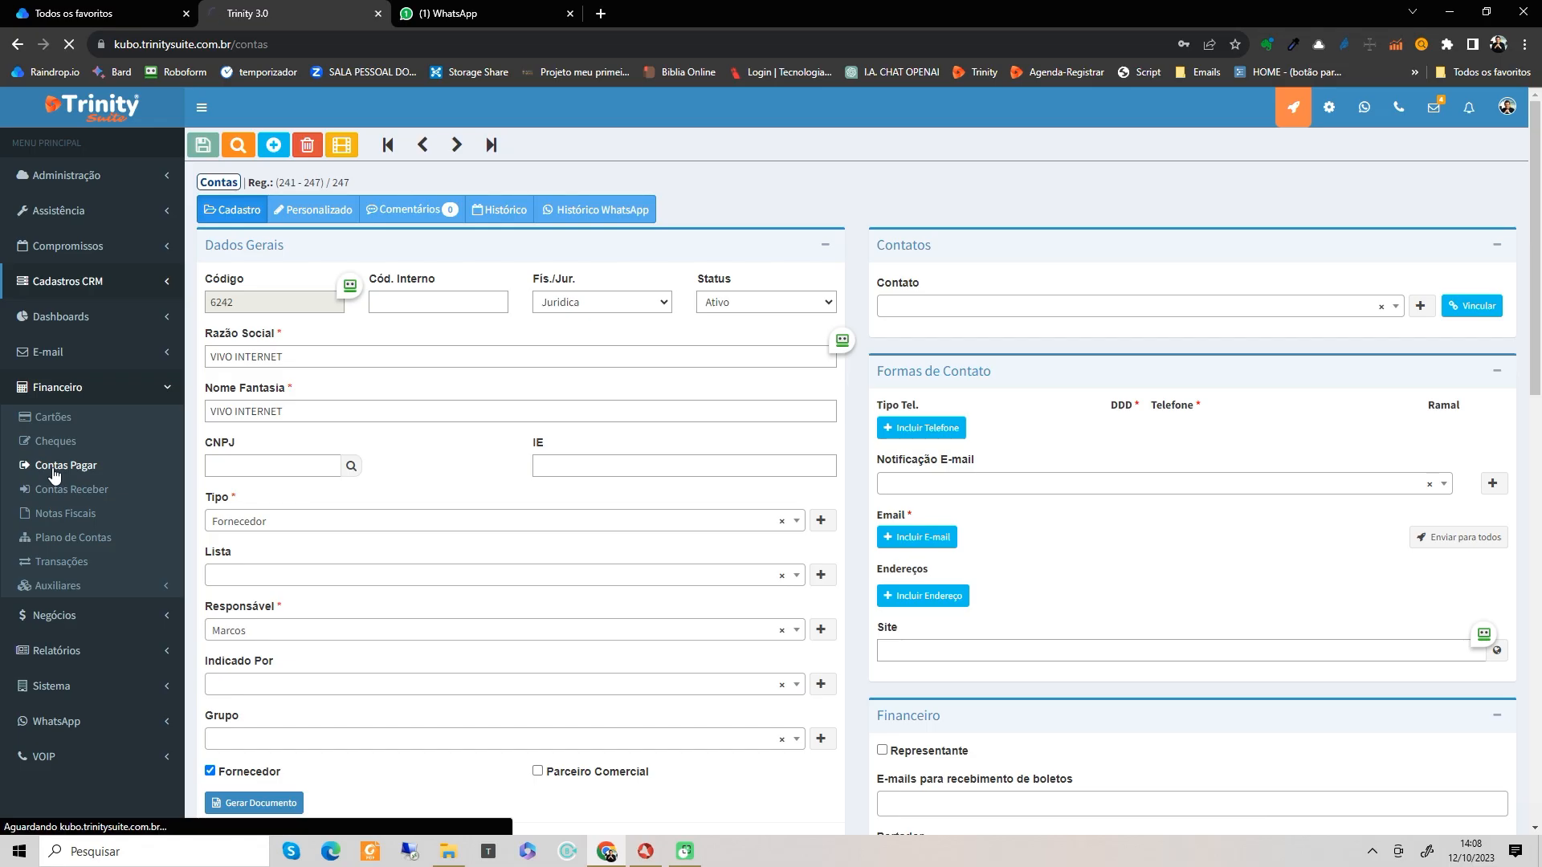